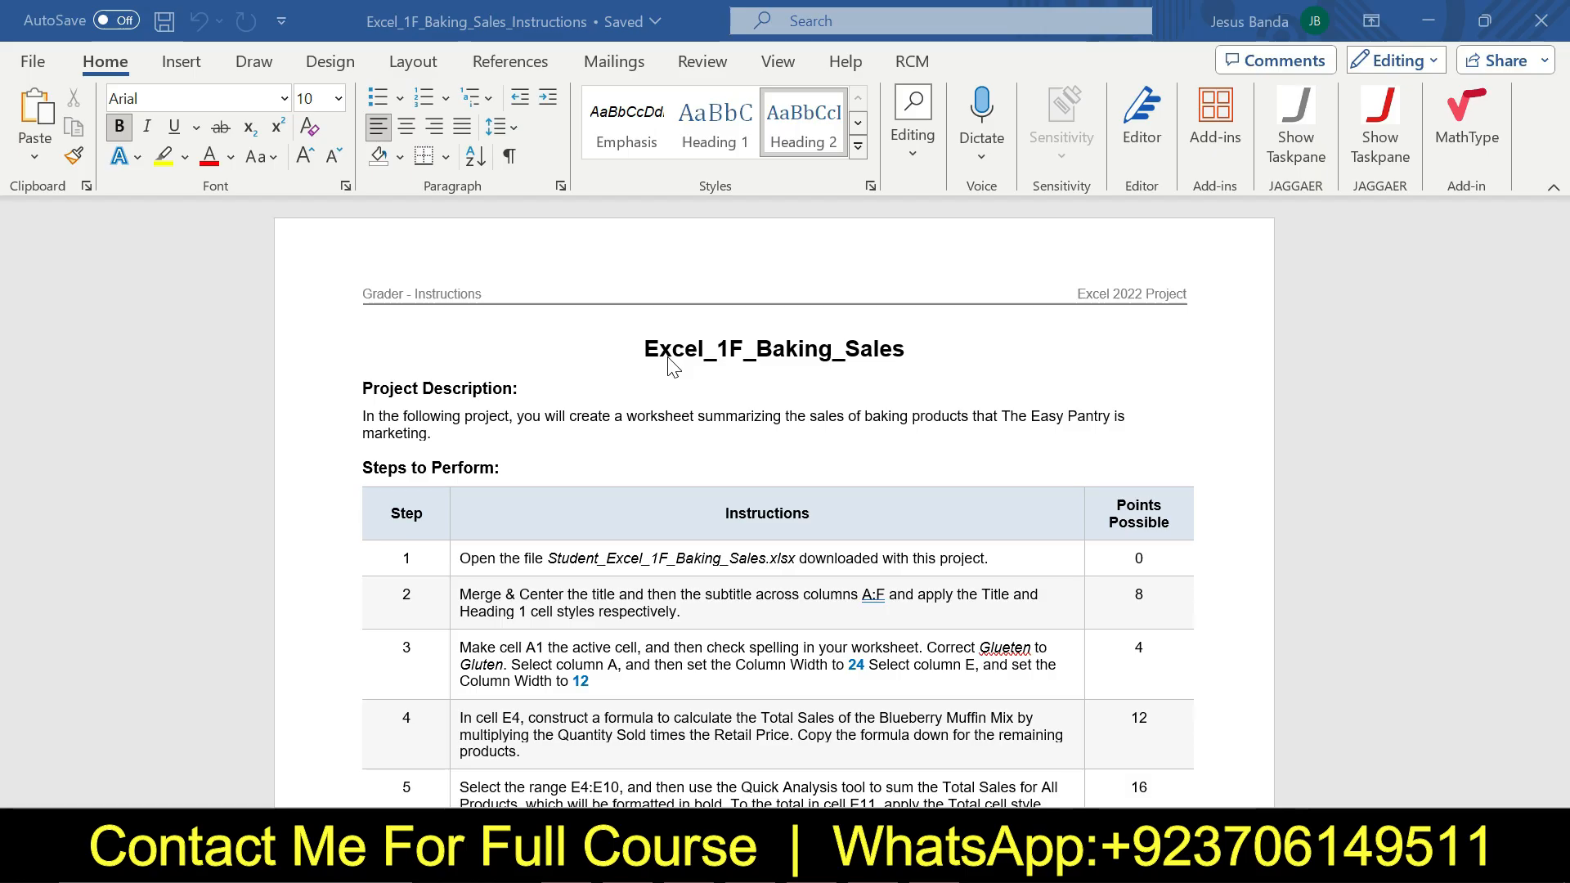
Step: Highlight the document title Excel_1F_Baking_Sales in yellow and look at the baking sales workbook in Excel before returning to Word
left_click_drag(644, 349, 880, 349)
left_click(925, 314)
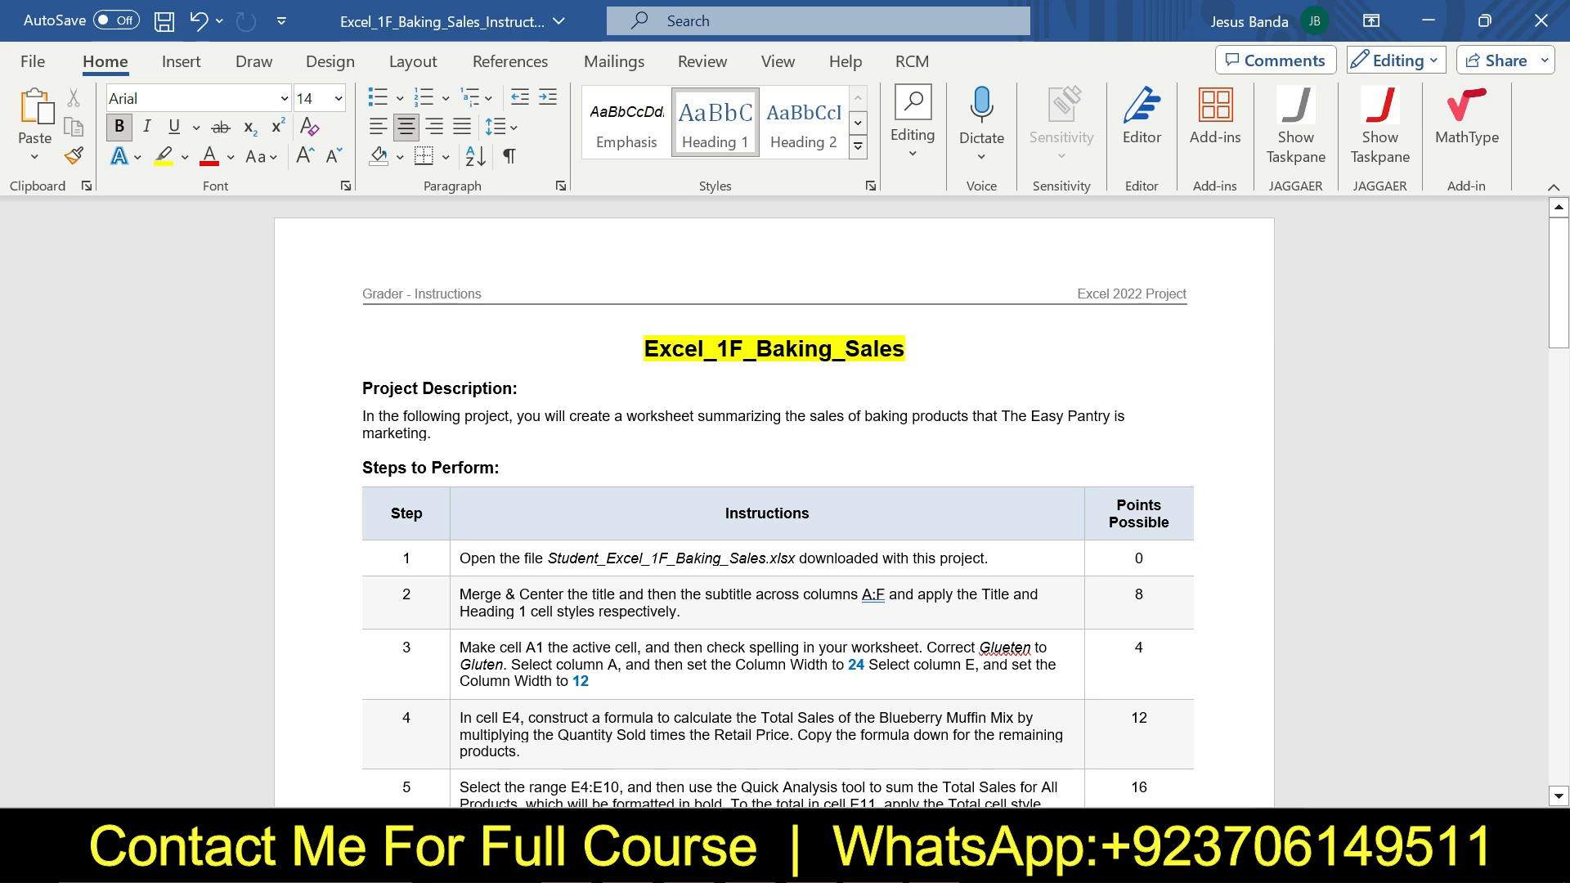
mouse_move(936, 855)
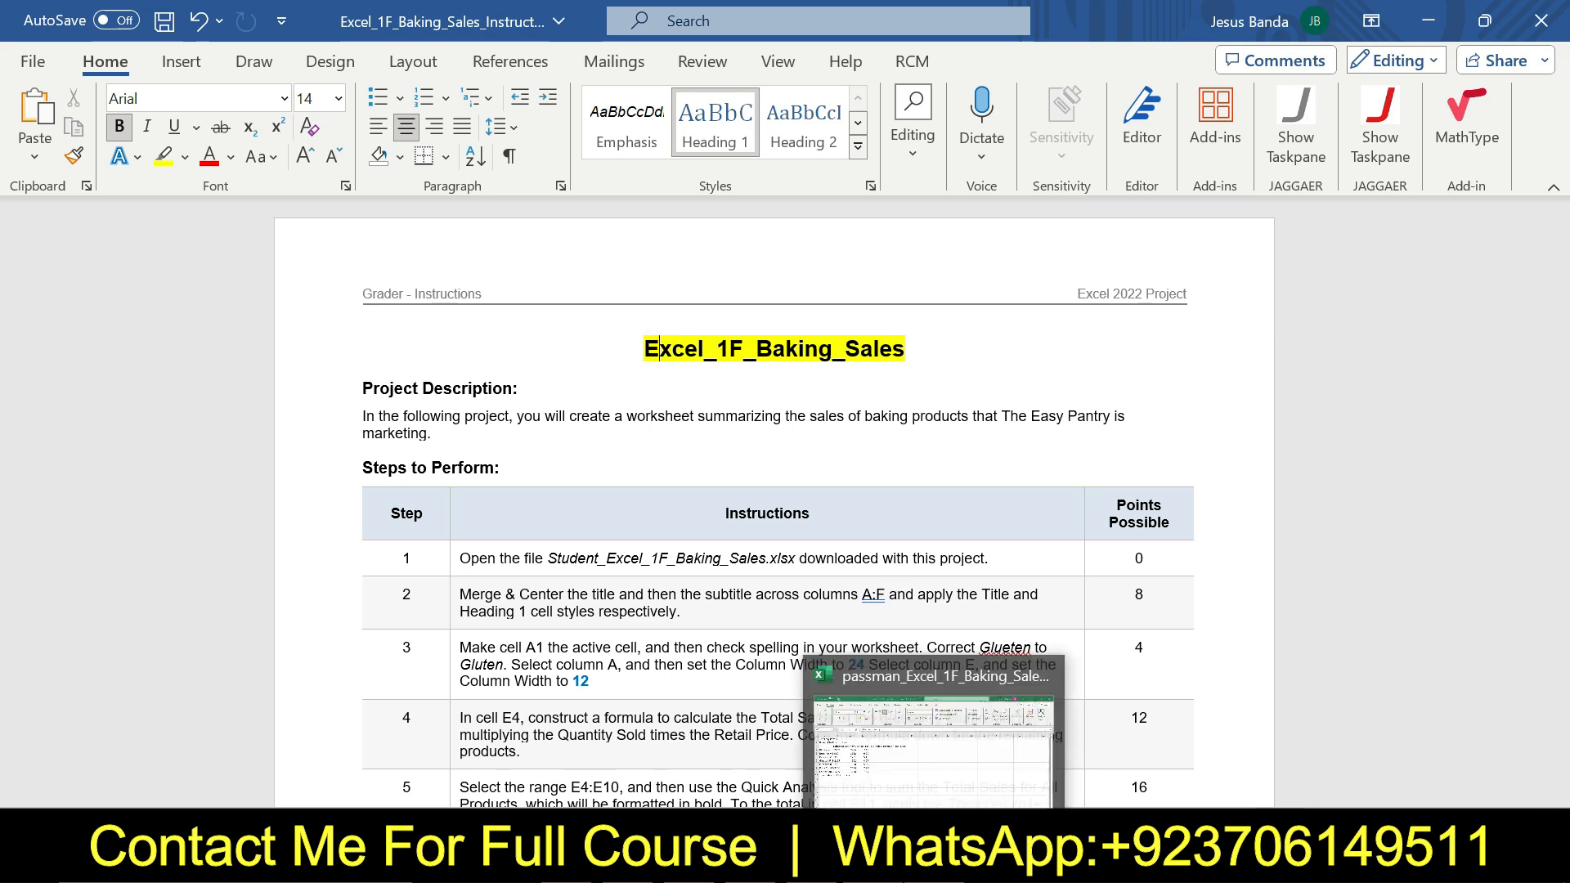
left_click(936, 739)
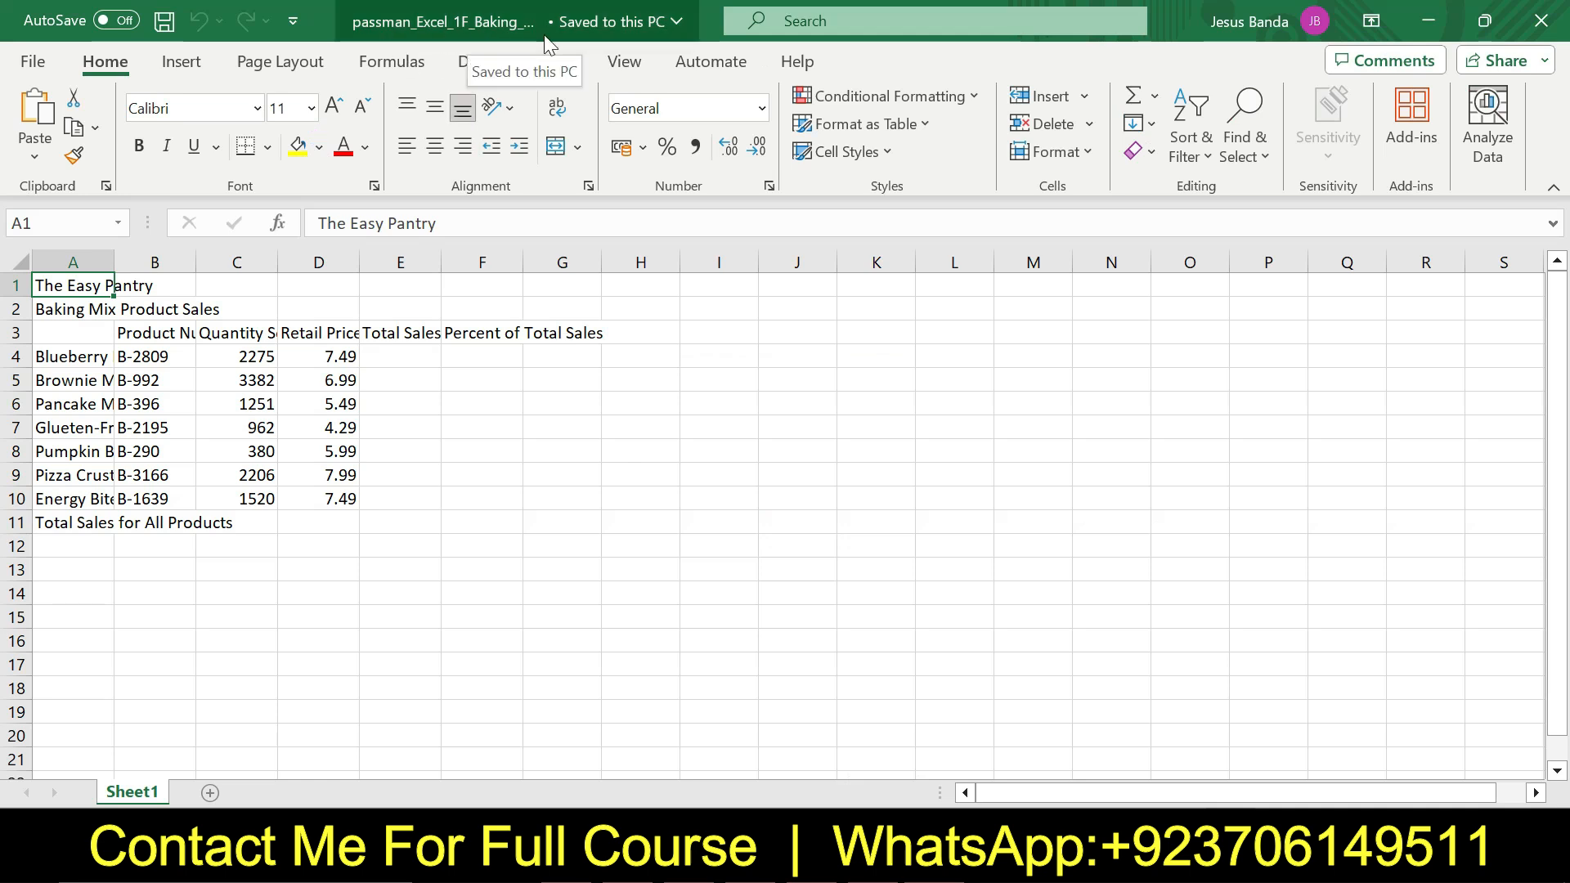
key("alt+Tab")
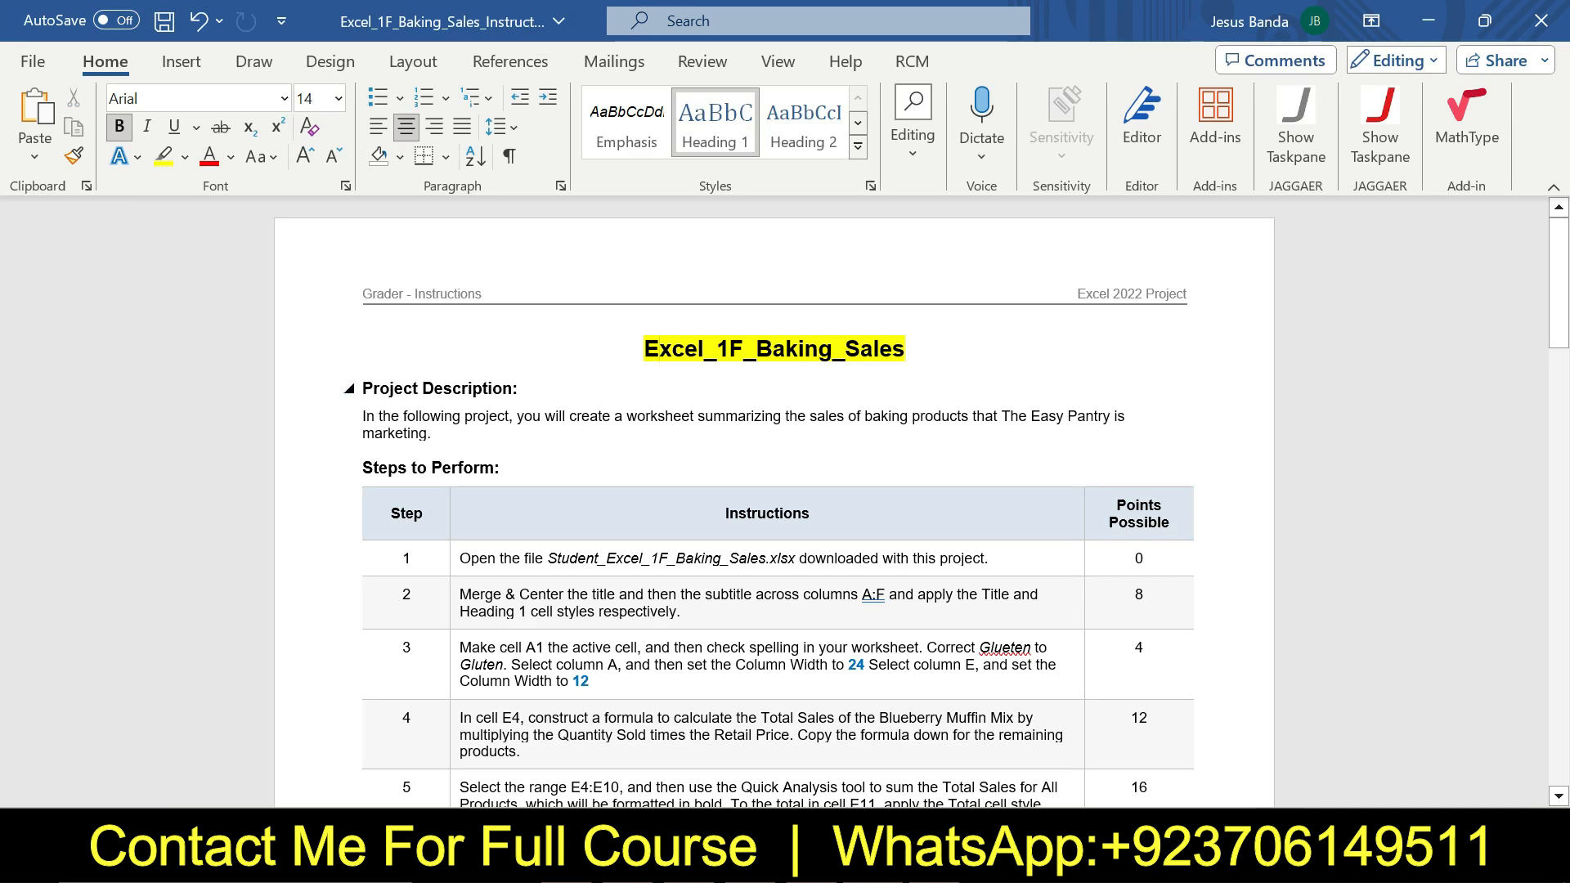
Step: Highlight the Project Description heading and paragraph in yellow, and clear the highlighting from the document title through that paragraph
left_click_drag(361, 381, 440, 440)
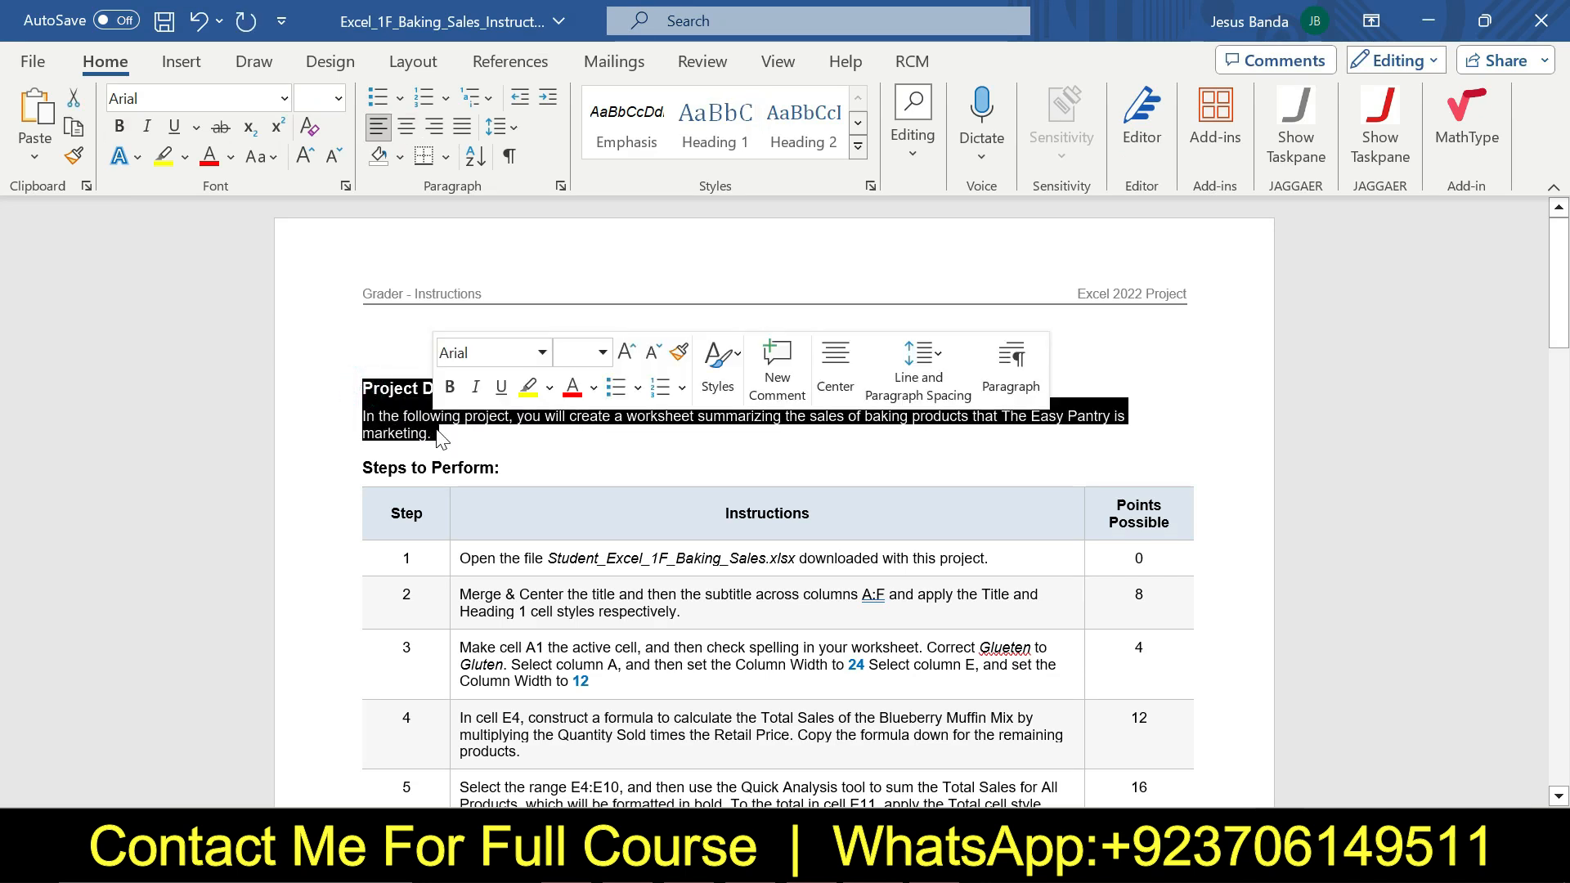
left_click(364, 390)
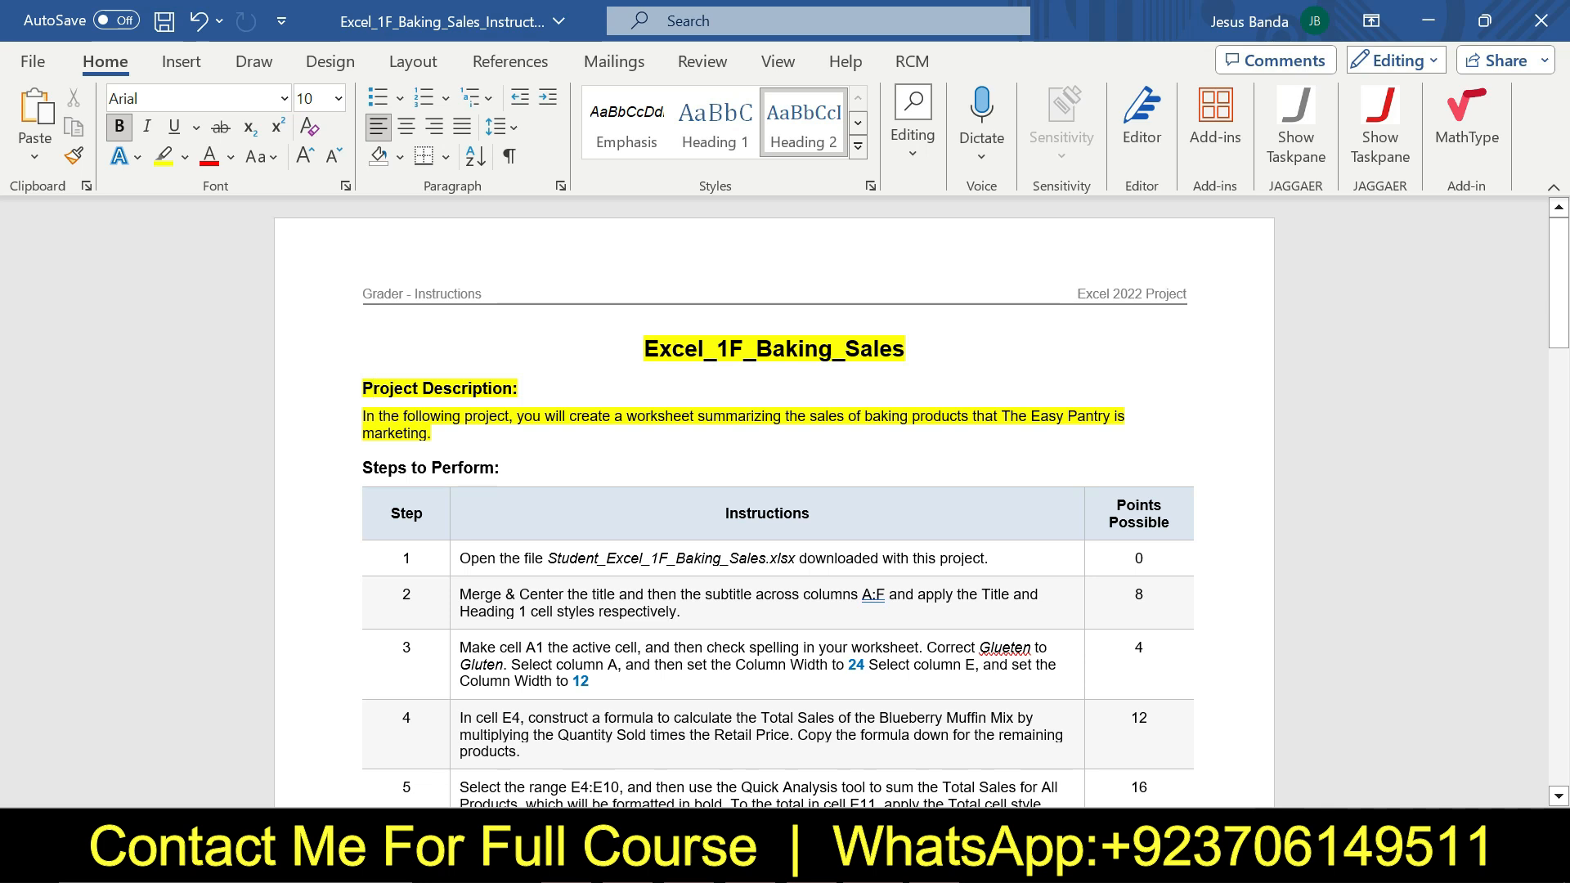
left_click_drag(437, 435, 650, 343)
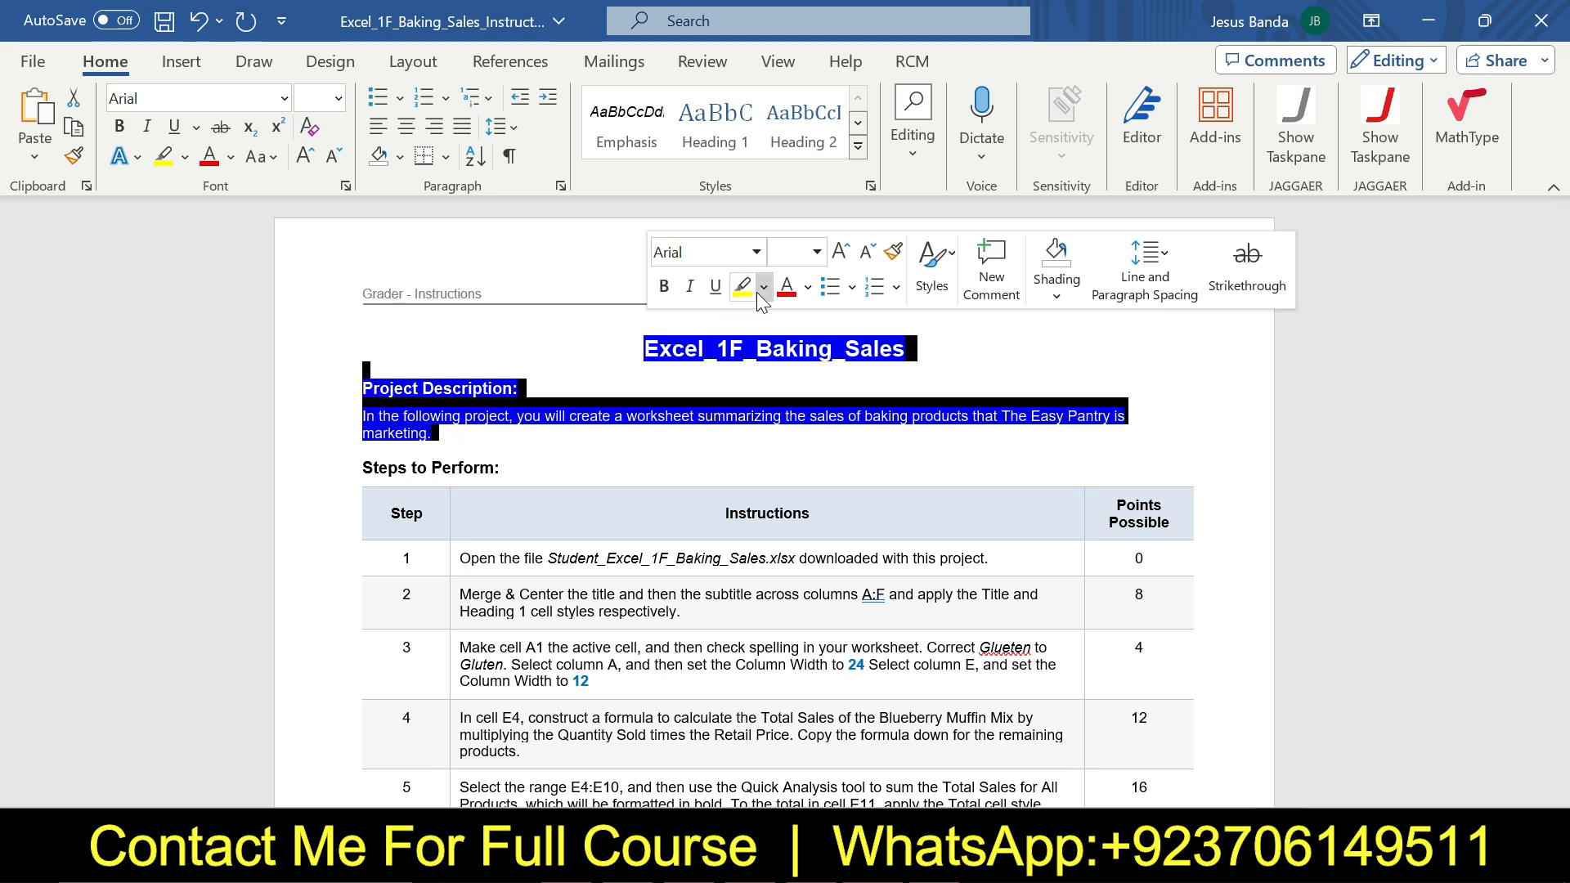
left_click(761, 296)
left_click(693, 483)
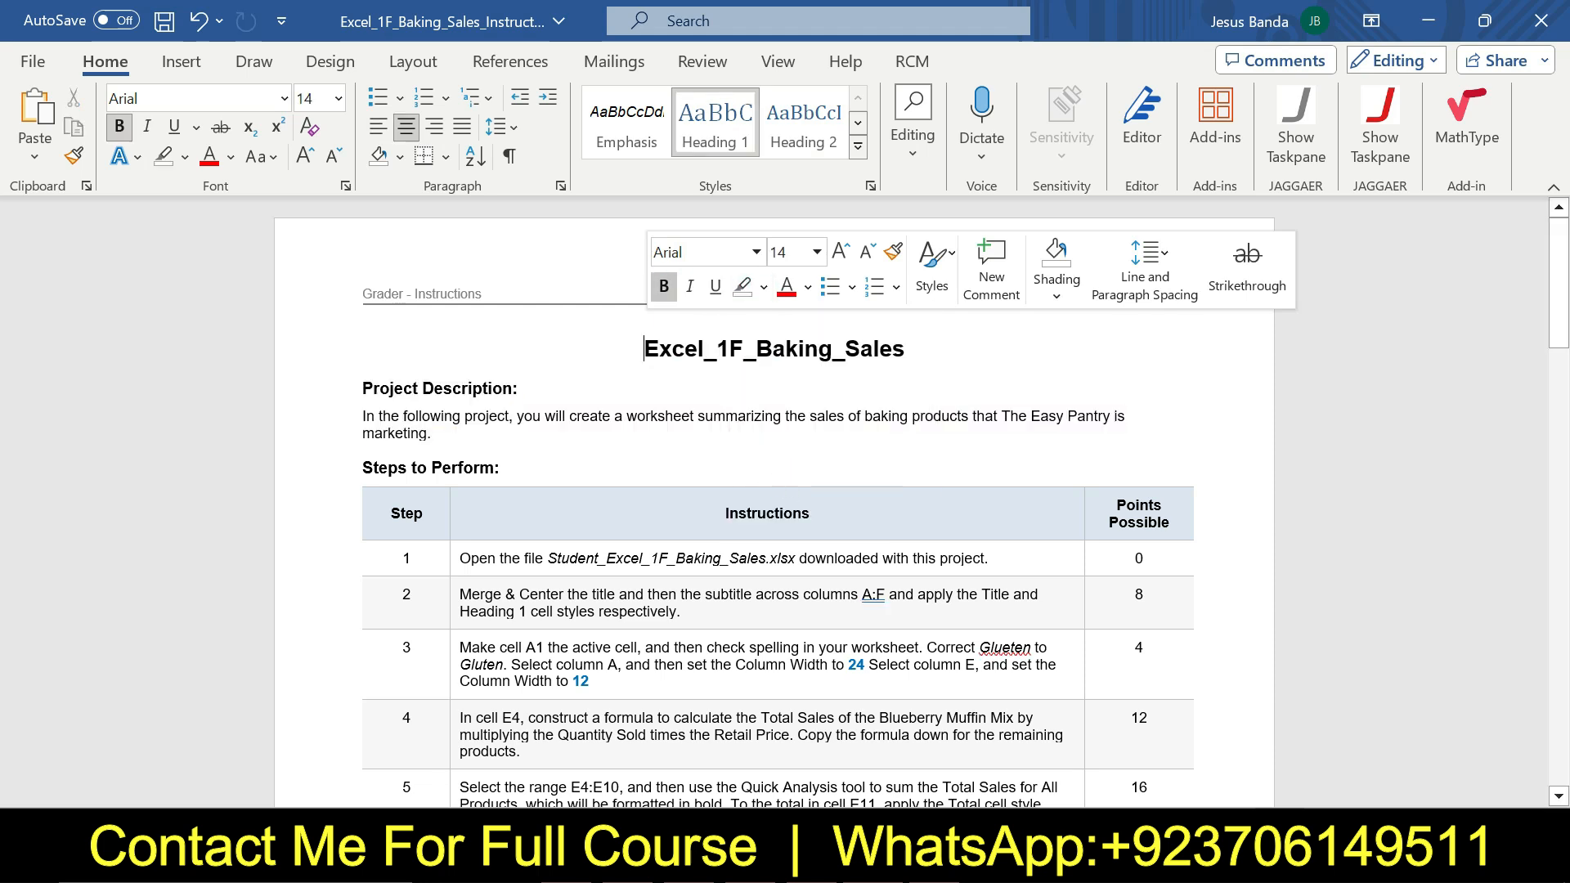
left_click(924, 426)
Step: Enlarge the step 1 instruction to 16 pt with yellow highlighting, and check the open workbook in Excel before returning to Word
left_click_drag(1567, 271, 1568, 335)
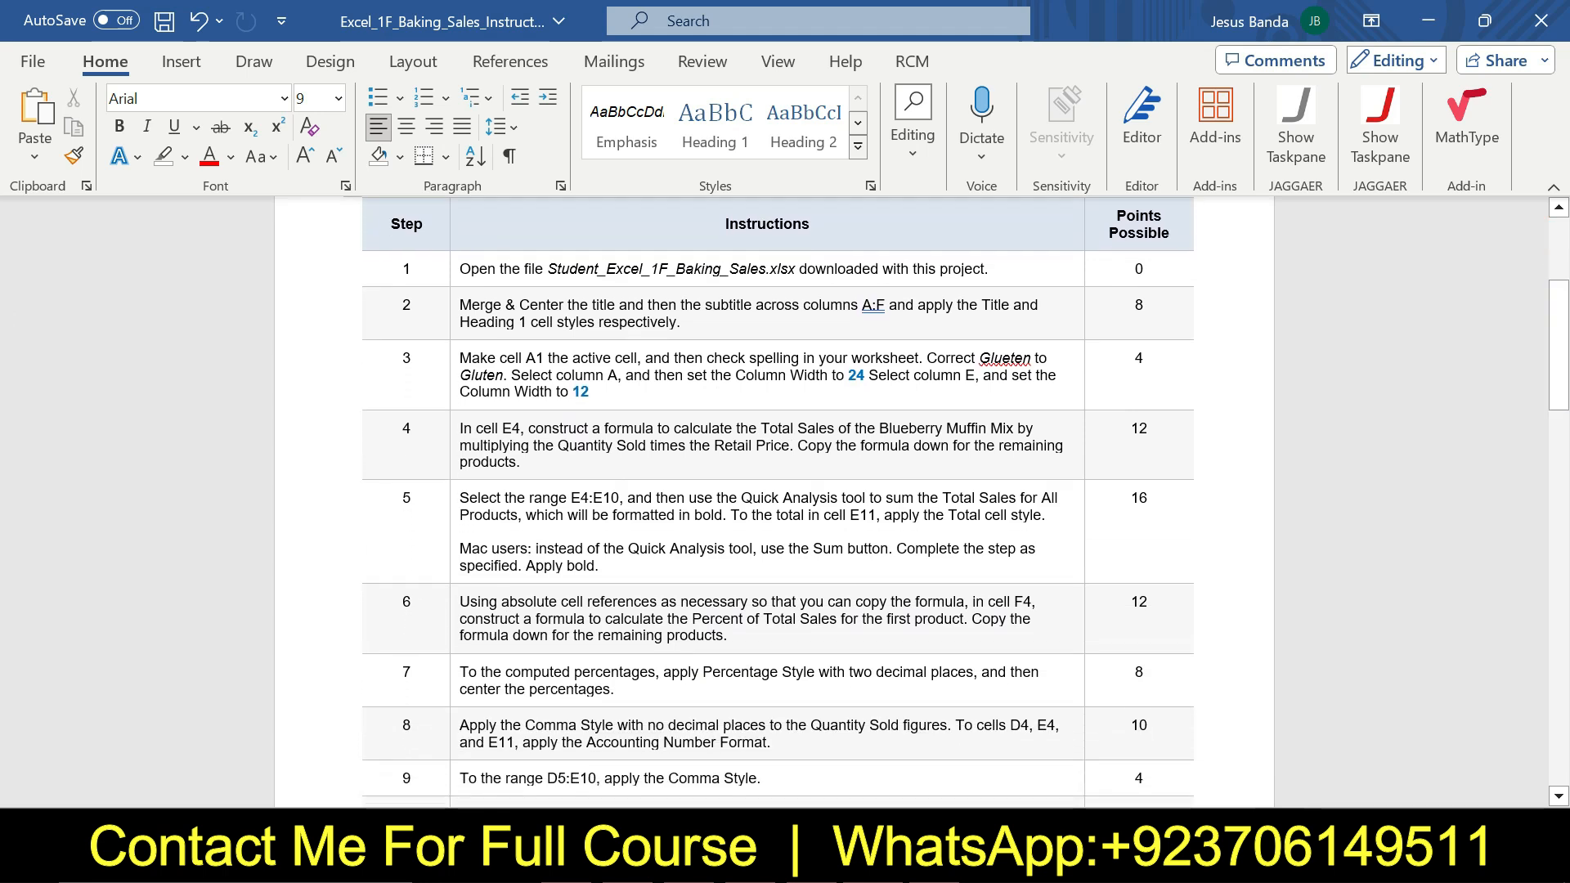
left_click(456, 262)
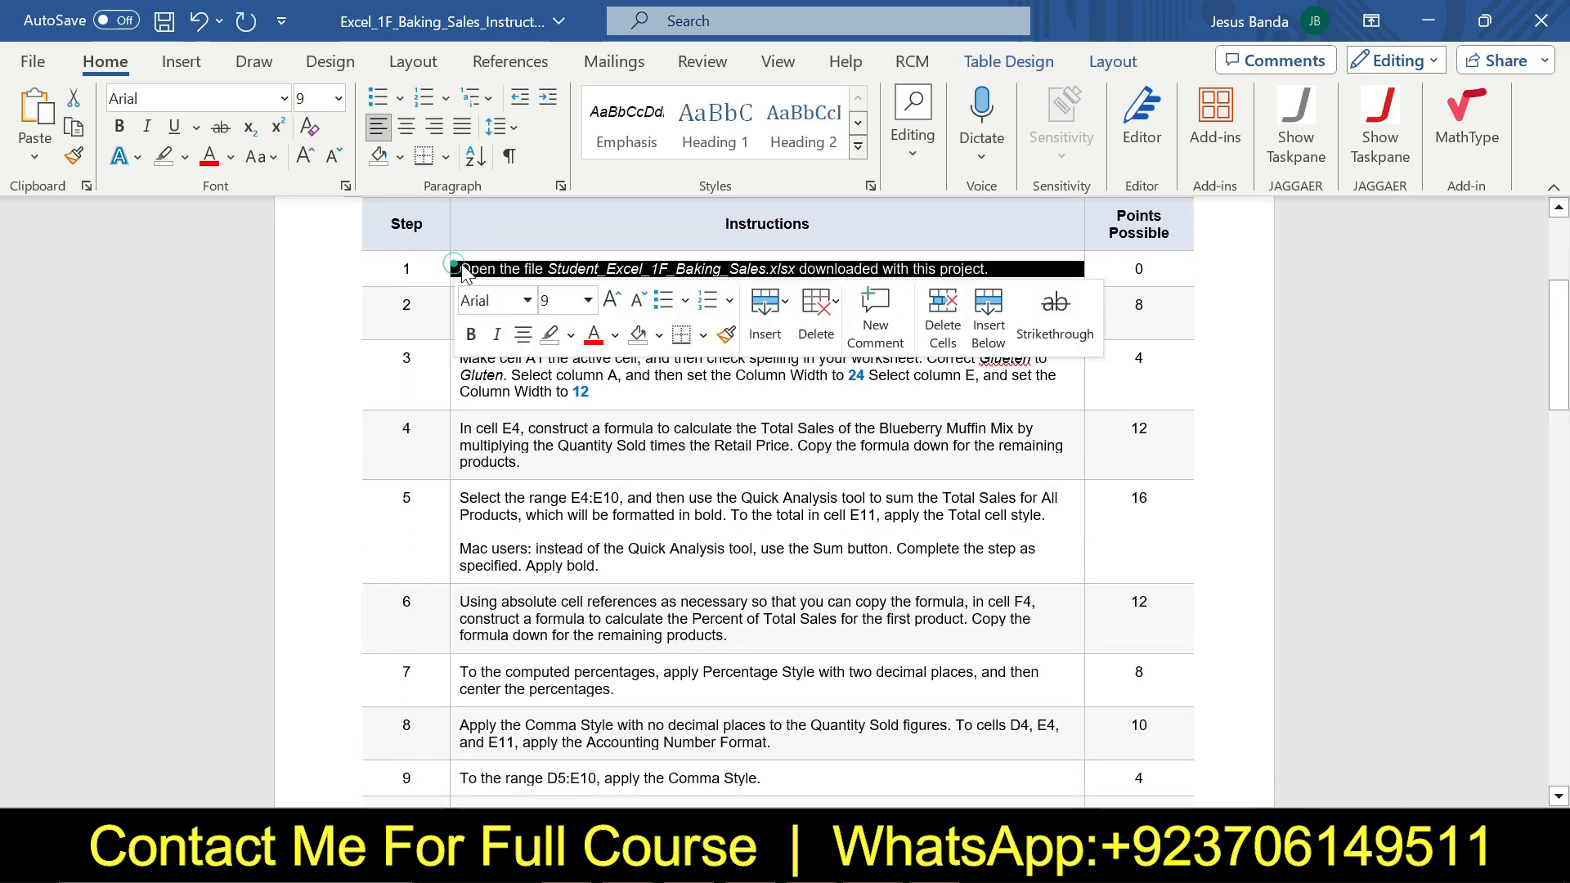
left_click(588, 305)
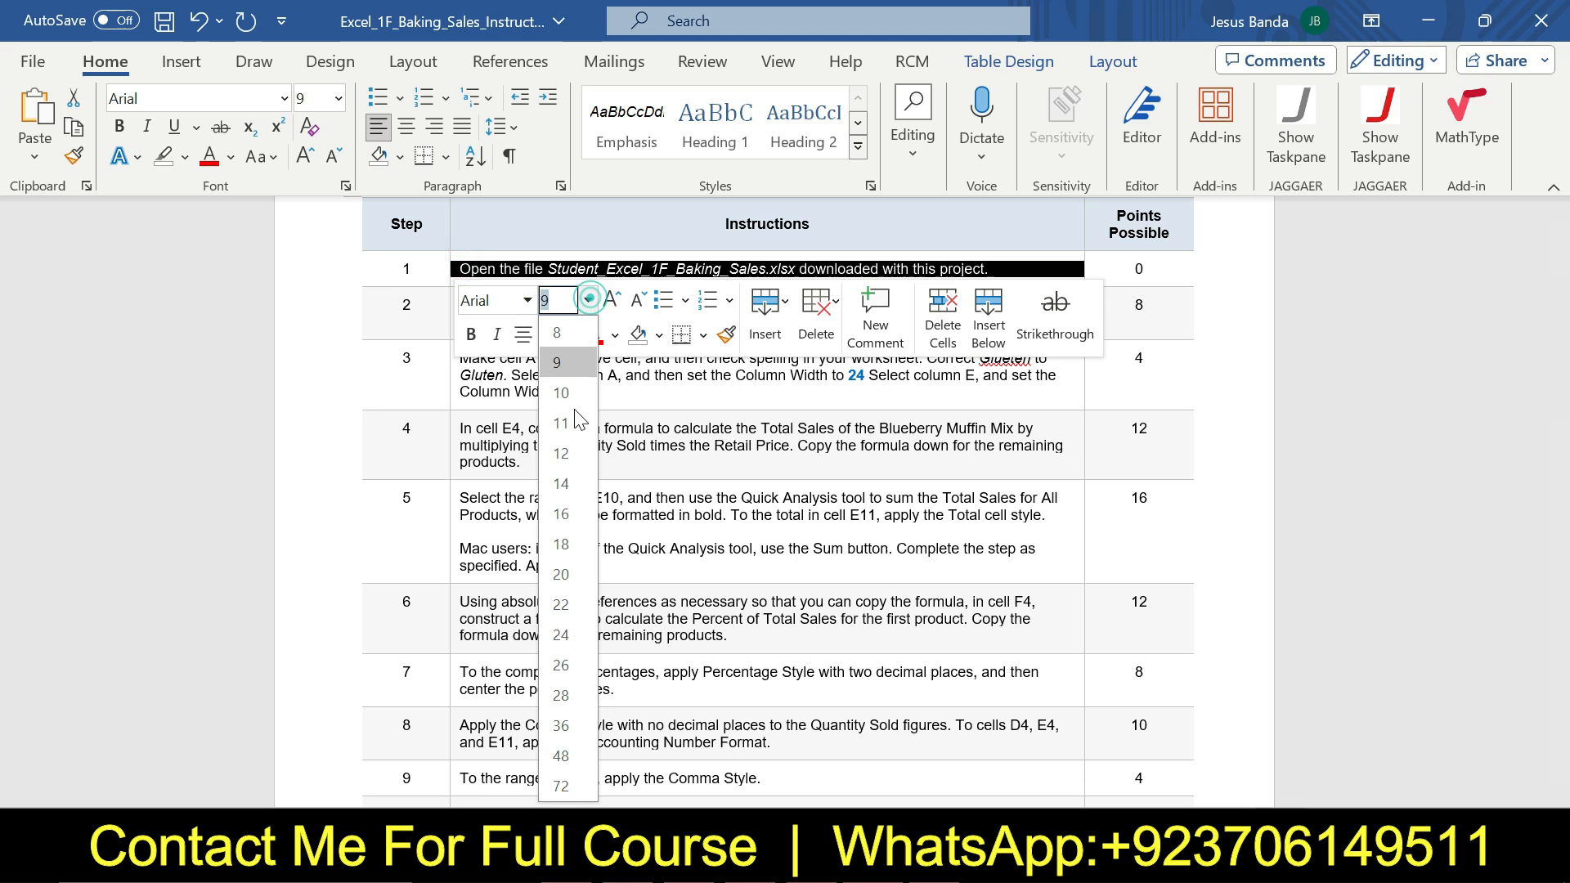
left_click(580, 523)
left_click(570, 335)
left_click(563, 420)
left_click(564, 420)
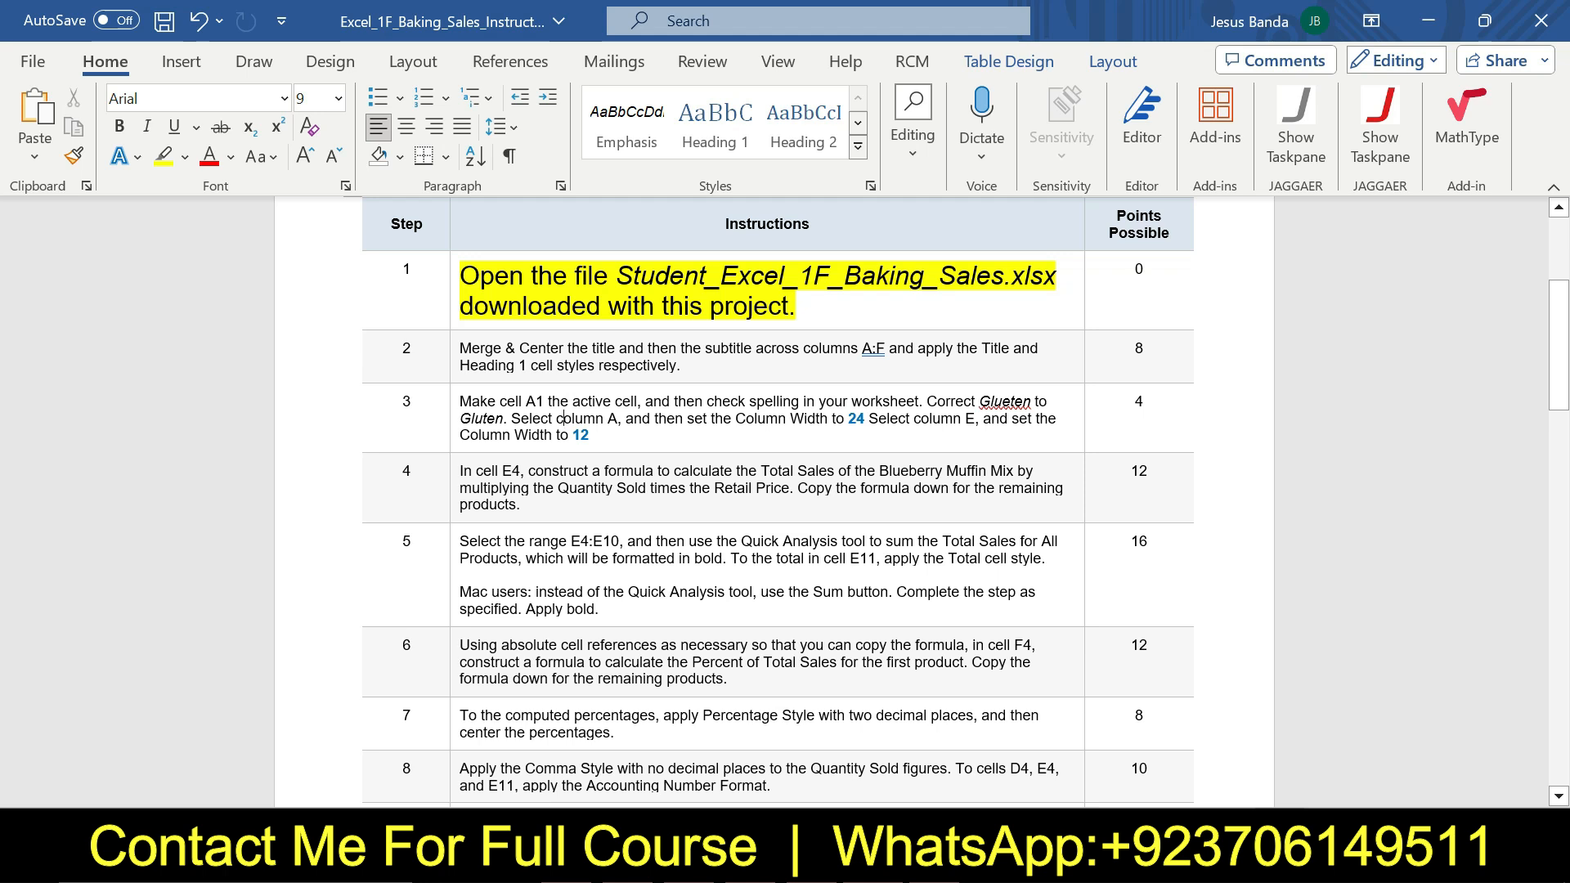
left_click(817, 854)
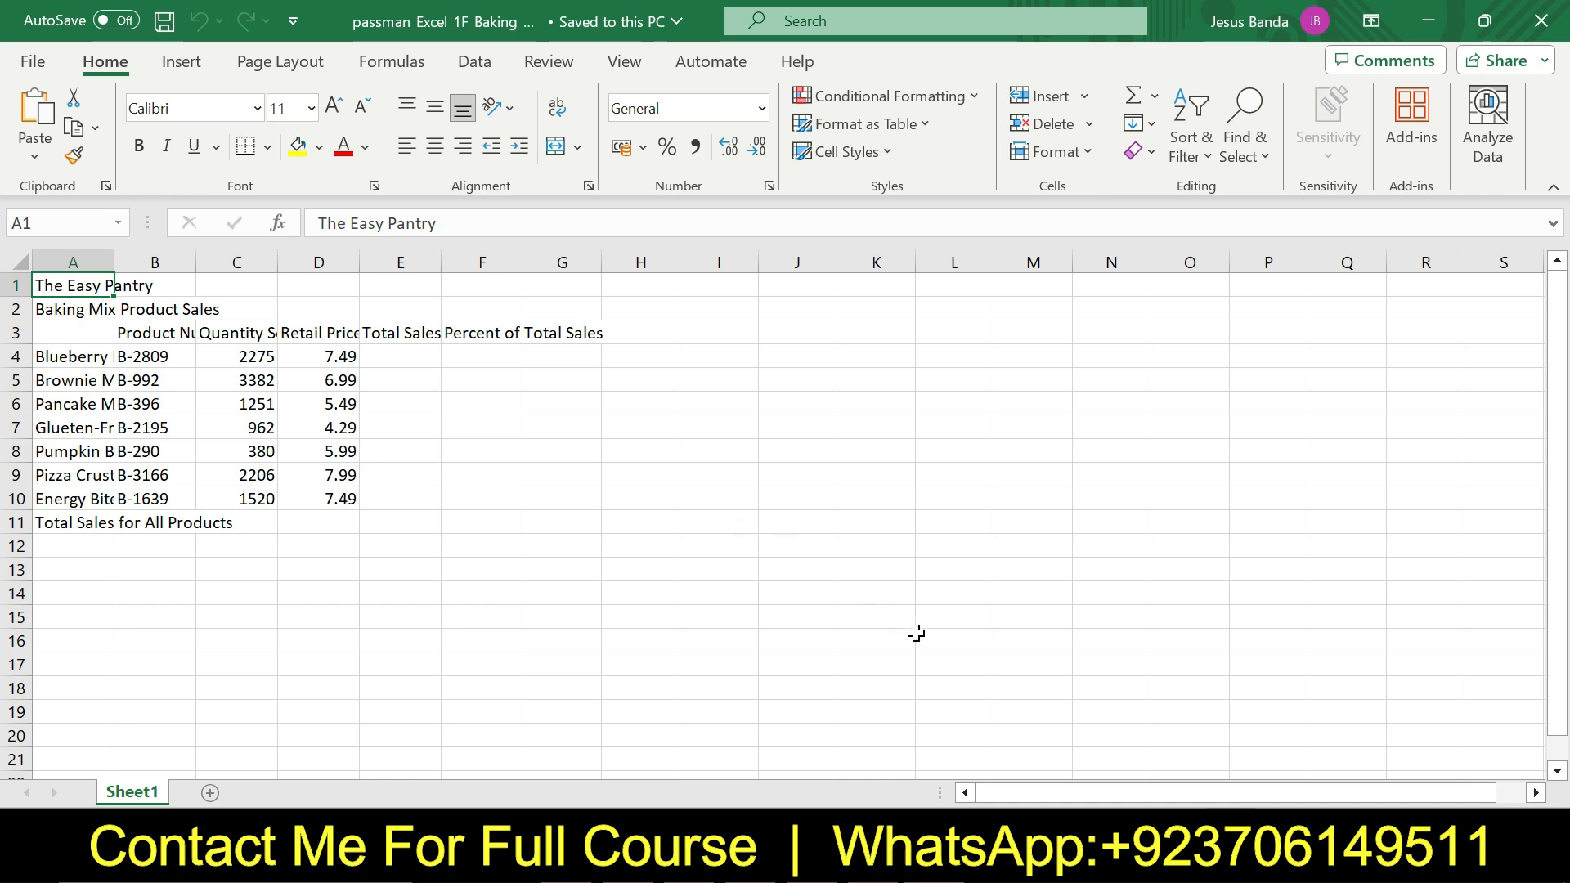
key("alt+Tab")
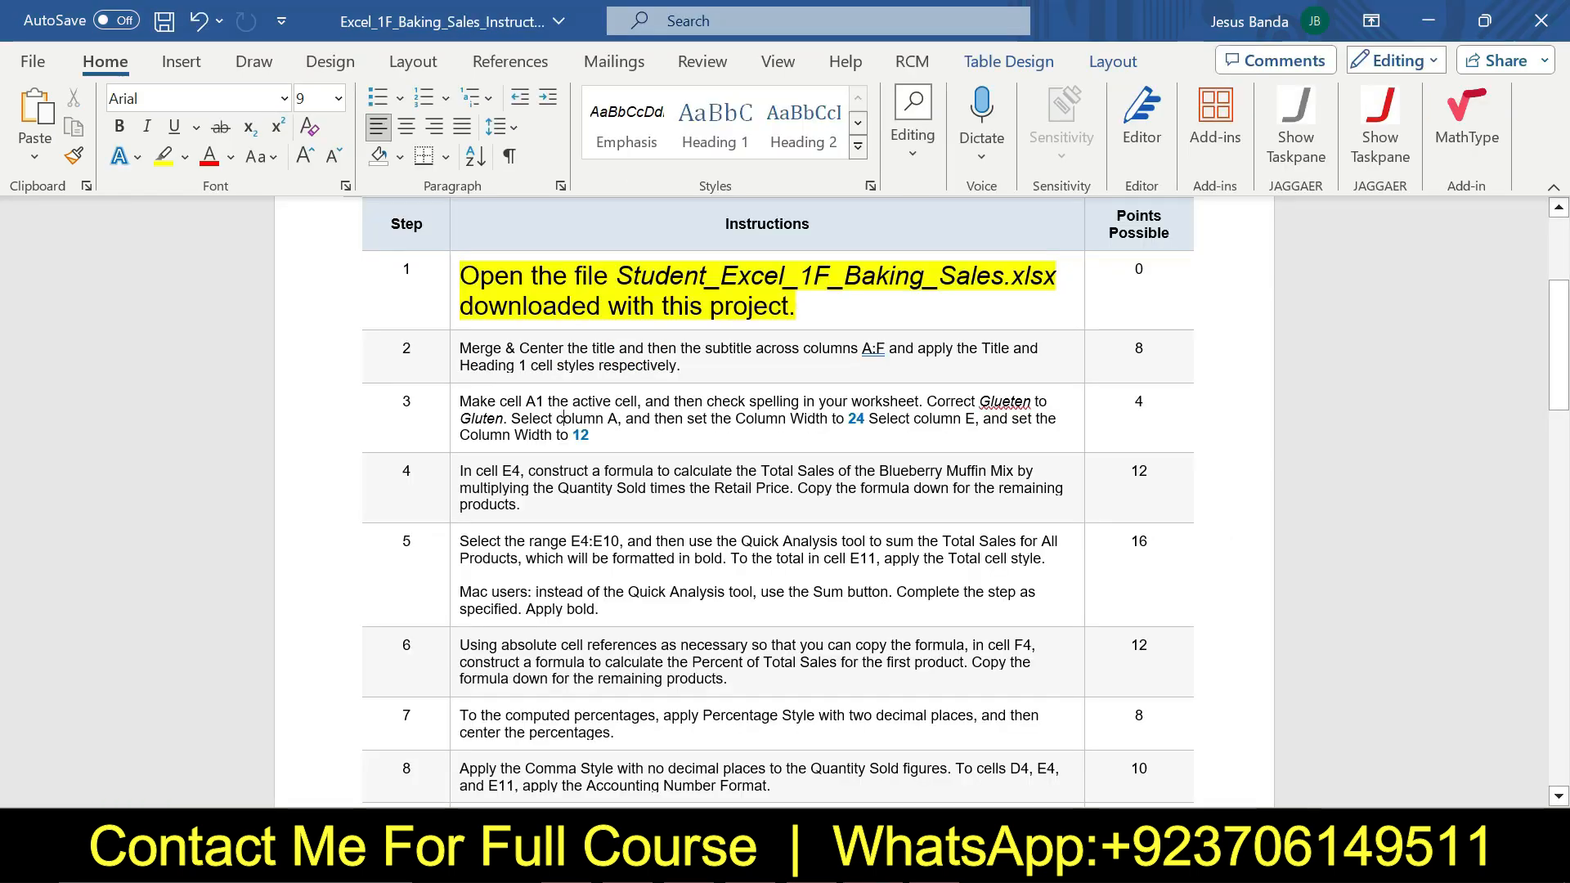
Step: Set the step 1 instruction's font size to 9 pt and remove its highlighting
left_click(452, 281)
left_click(588, 314)
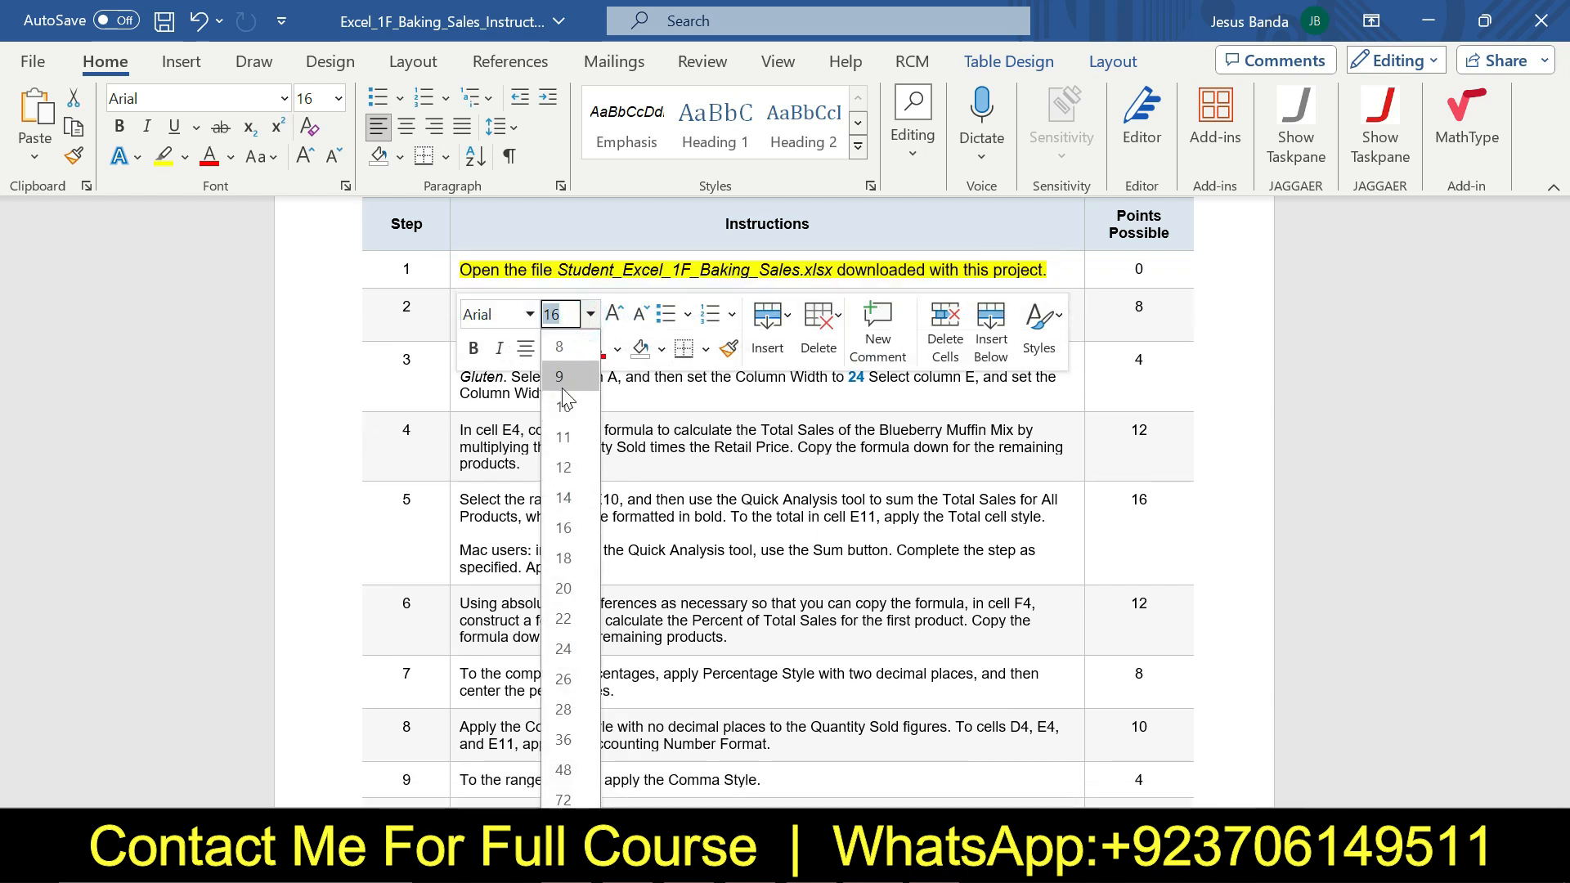
left_click(561, 375)
left_click(573, 350)
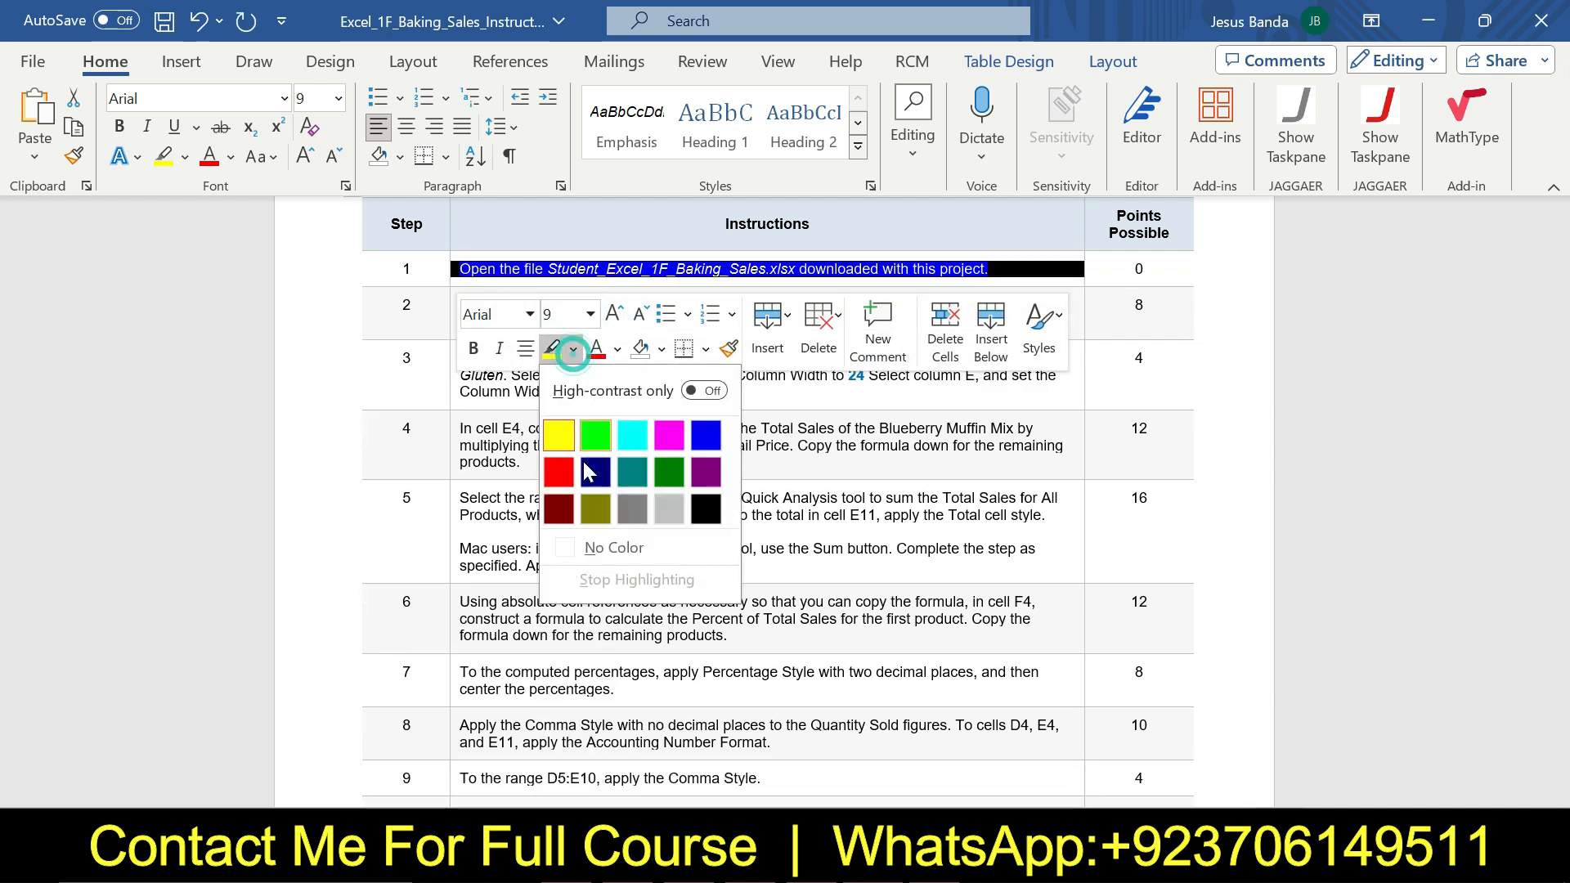
left_click(594, 548)
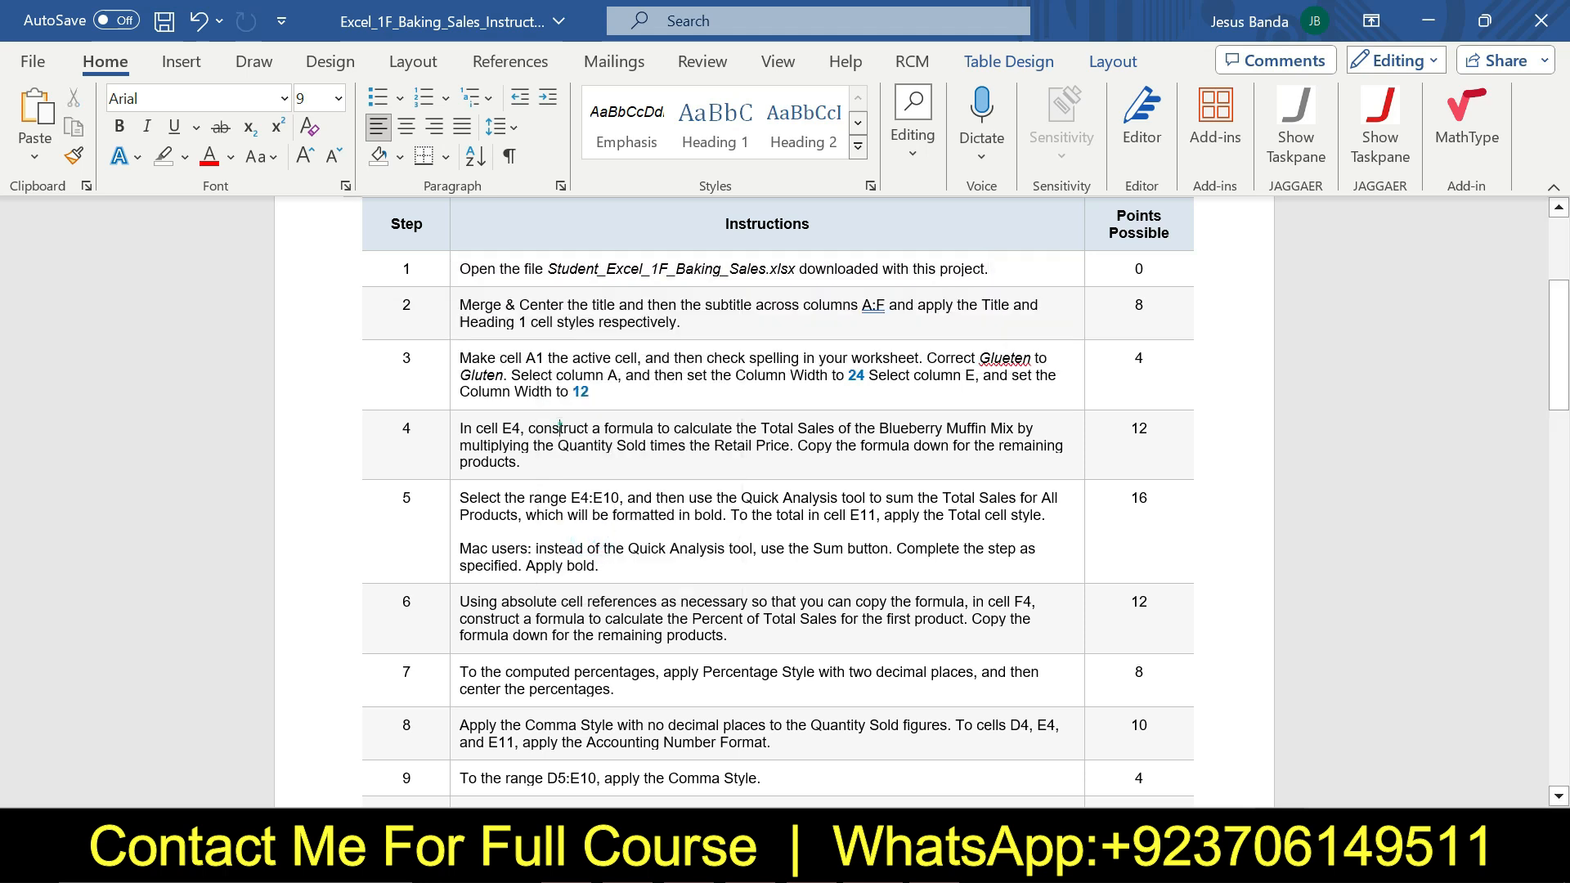
Step: Enlarge the step 2 instruction to 16 pt with yellow highlighting and select its text about merging the title and subtitle
left_click(450, 309)
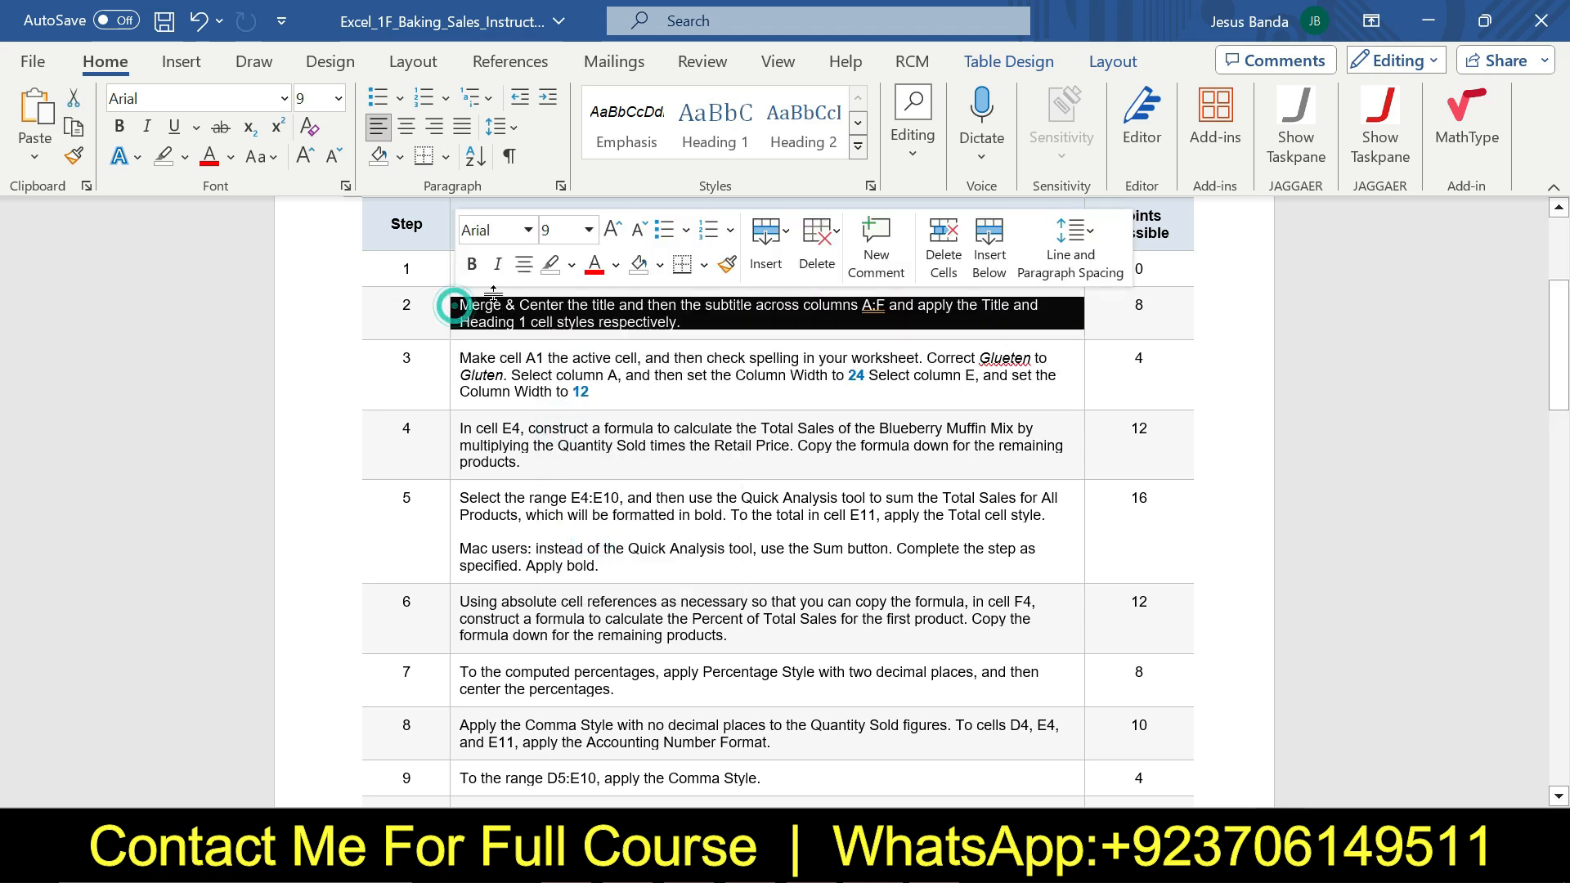
left_click(581, 234)
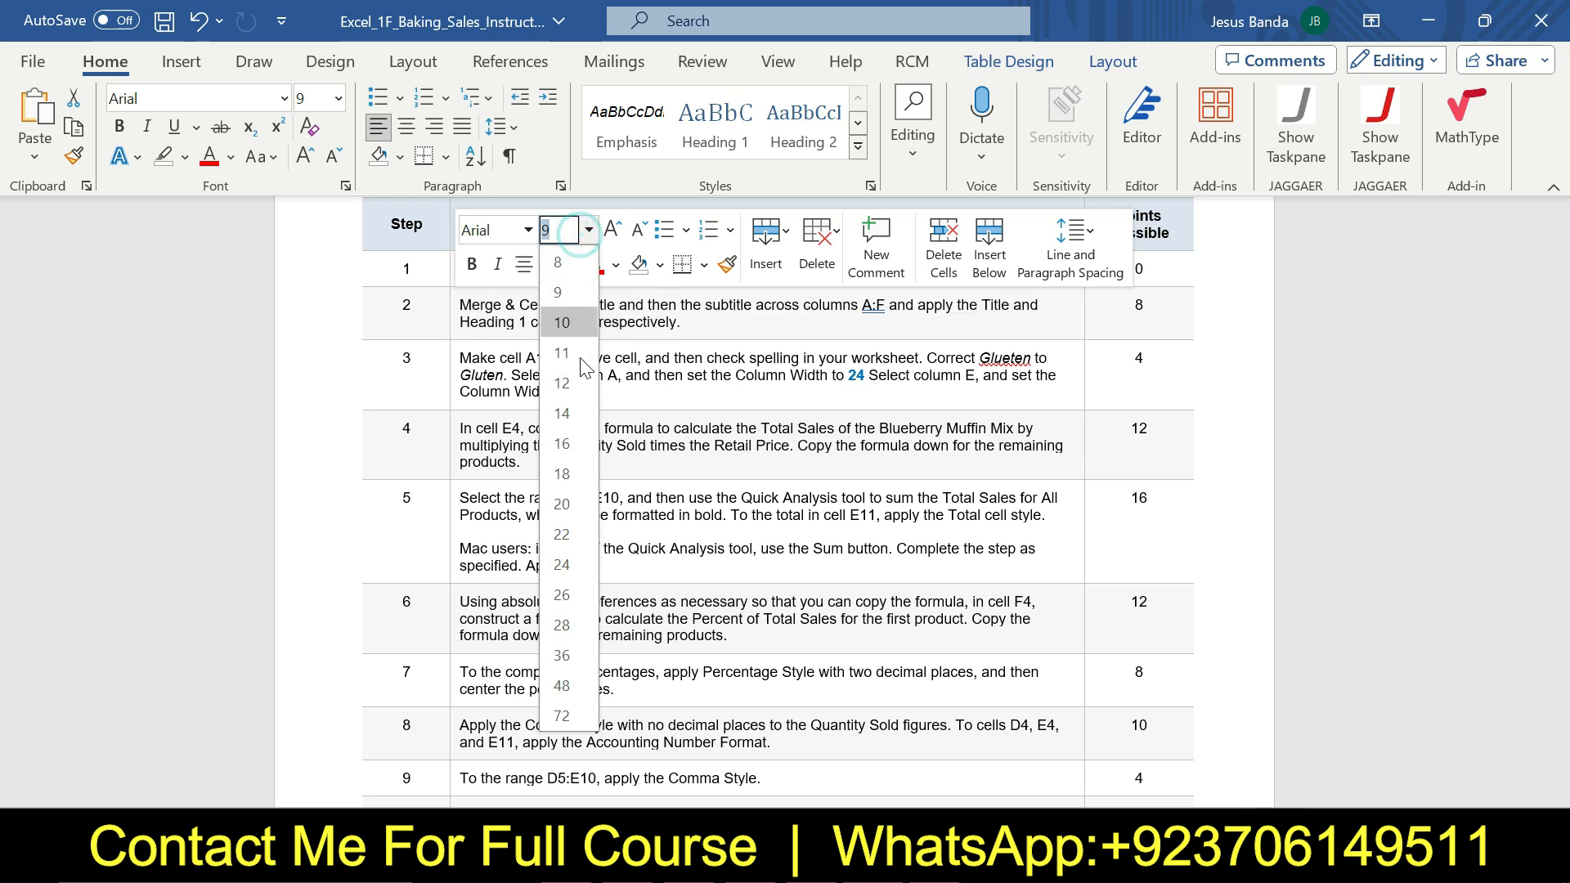
left_click(582, 442)
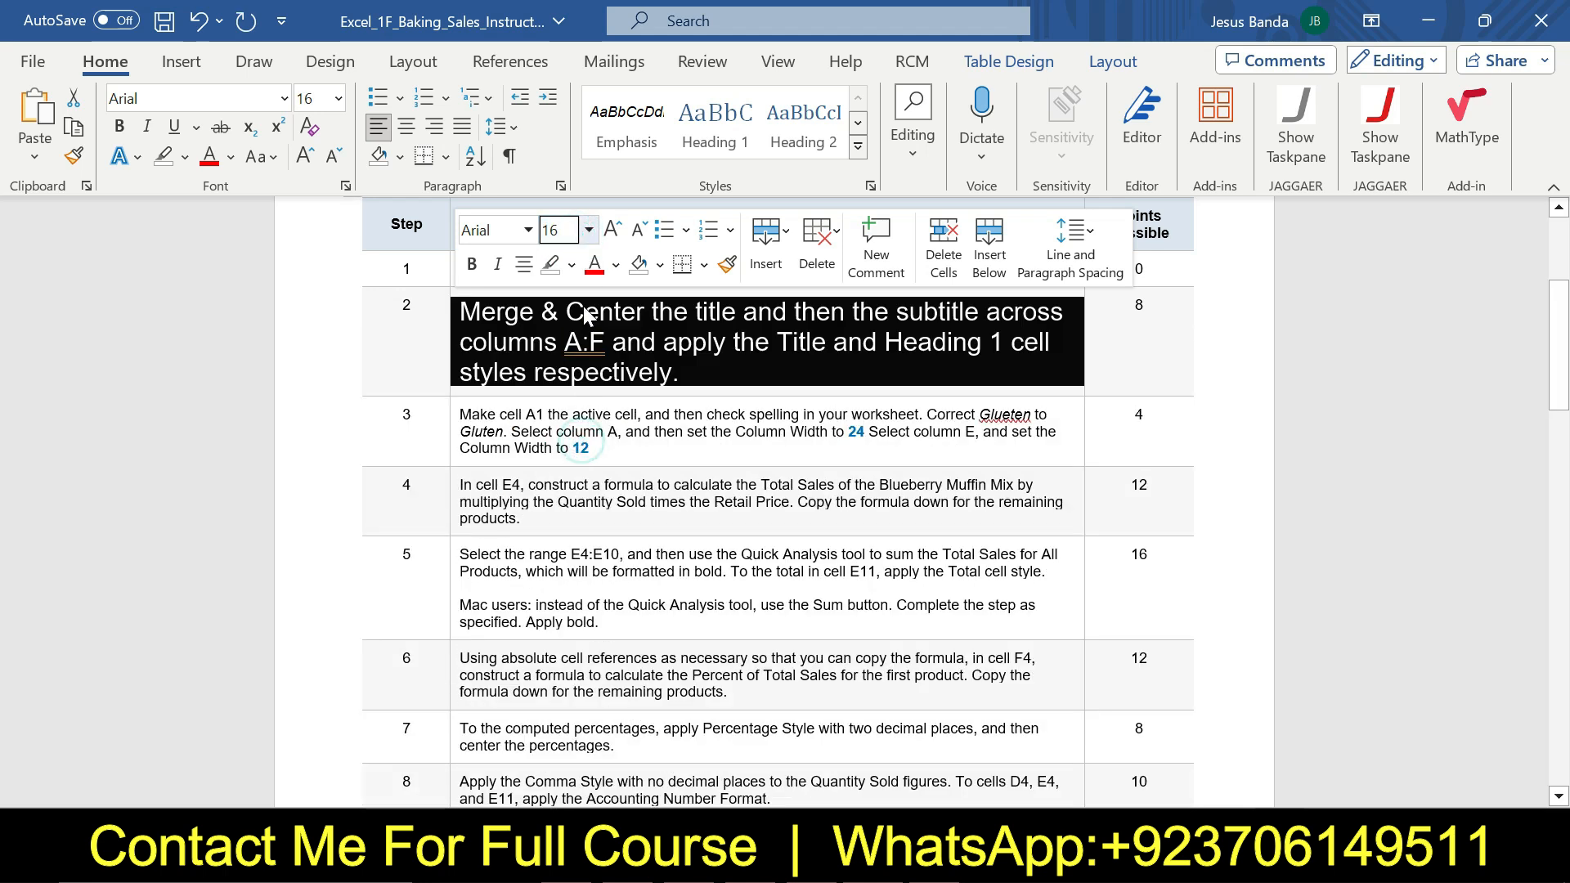
left_click(571, 264)
left_click(560, 351)
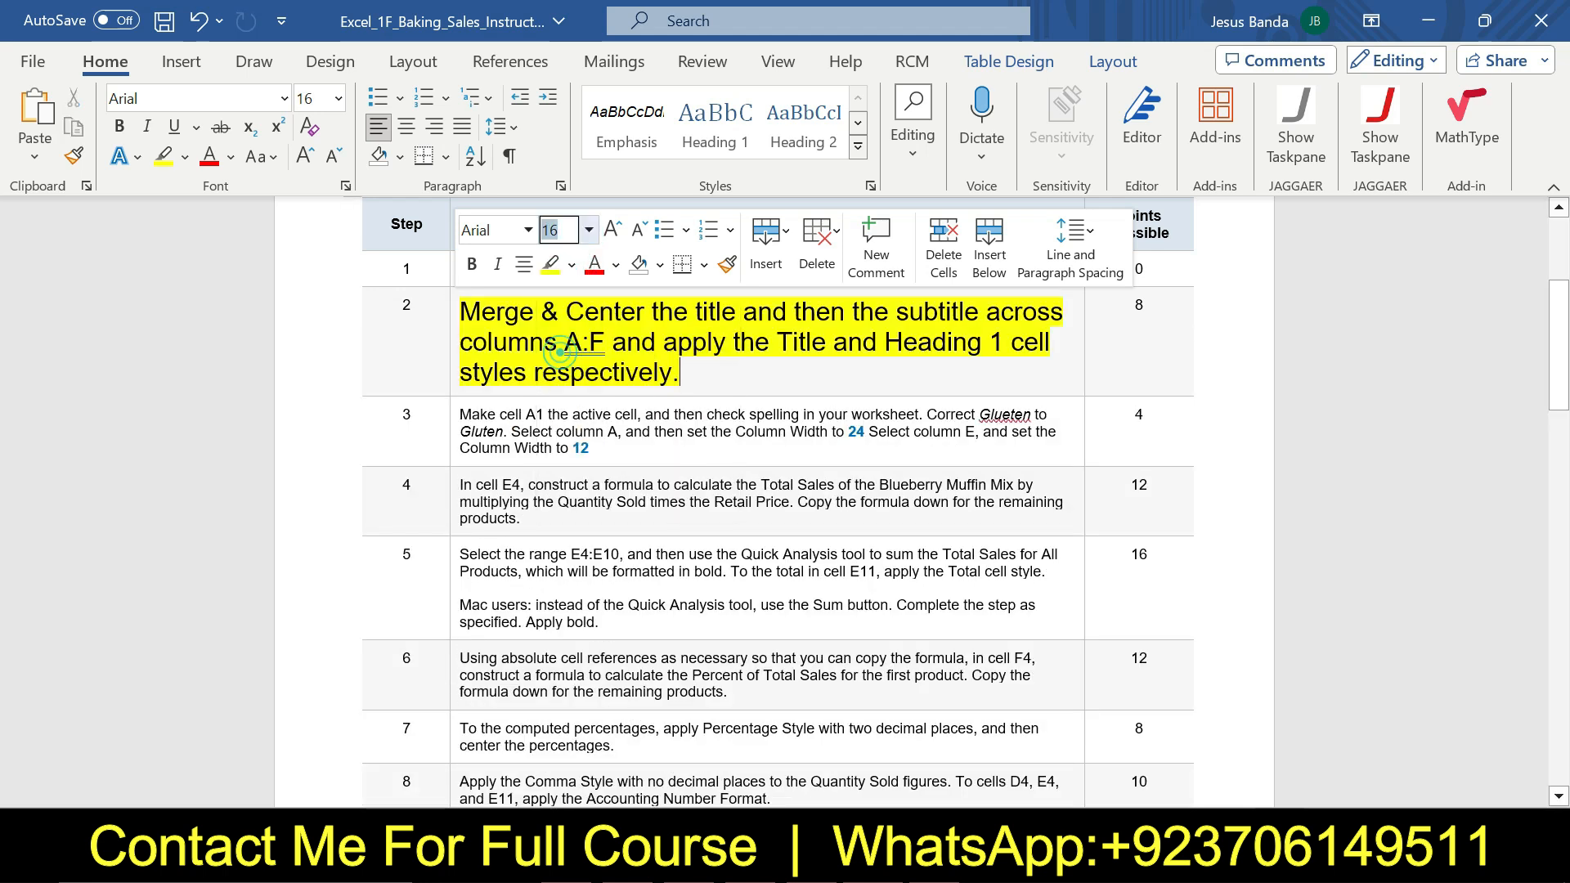
left_click_drag(466, 308, 605, 342)
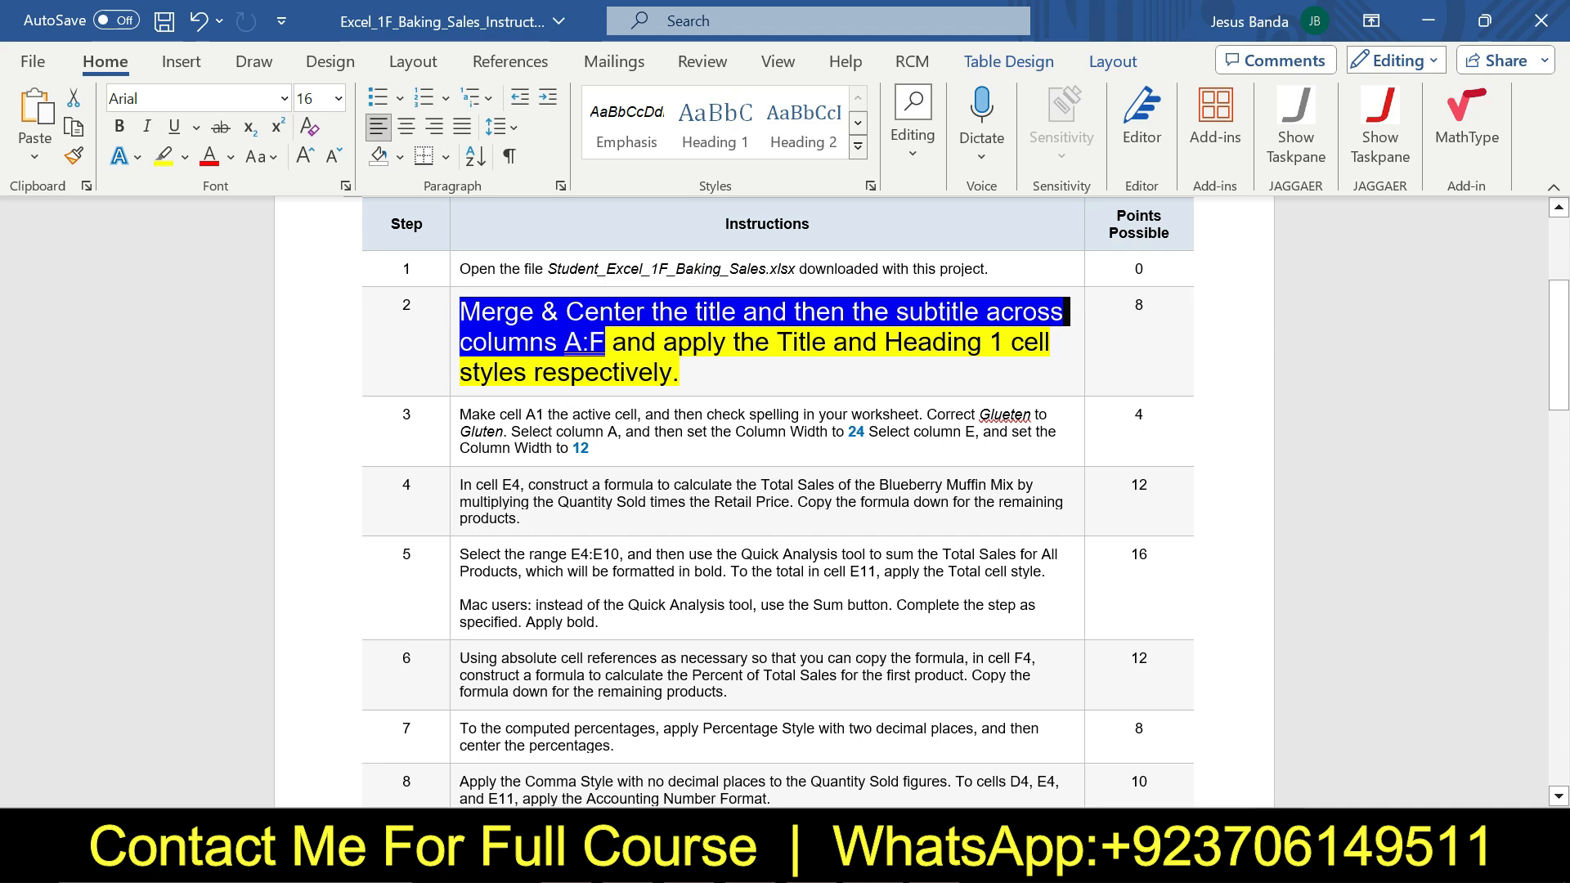
Step: Switch to Excel and merge and center the title across A1:F1 and the subtitle across A2:F2
key("alt+Tab")
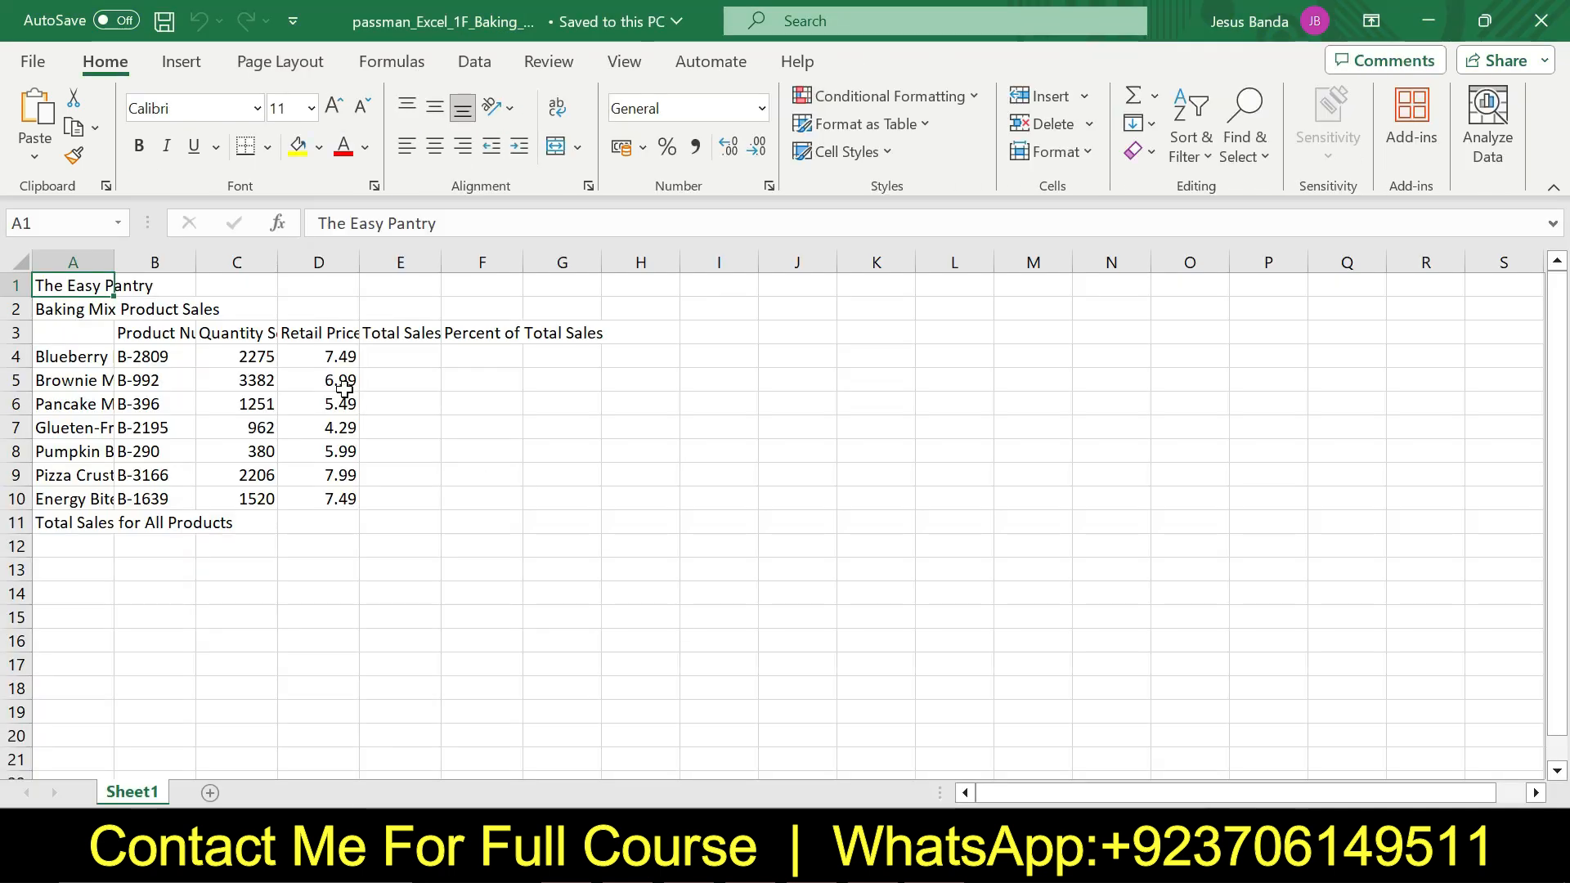
left_click_drag(88, 281, 487, 281)
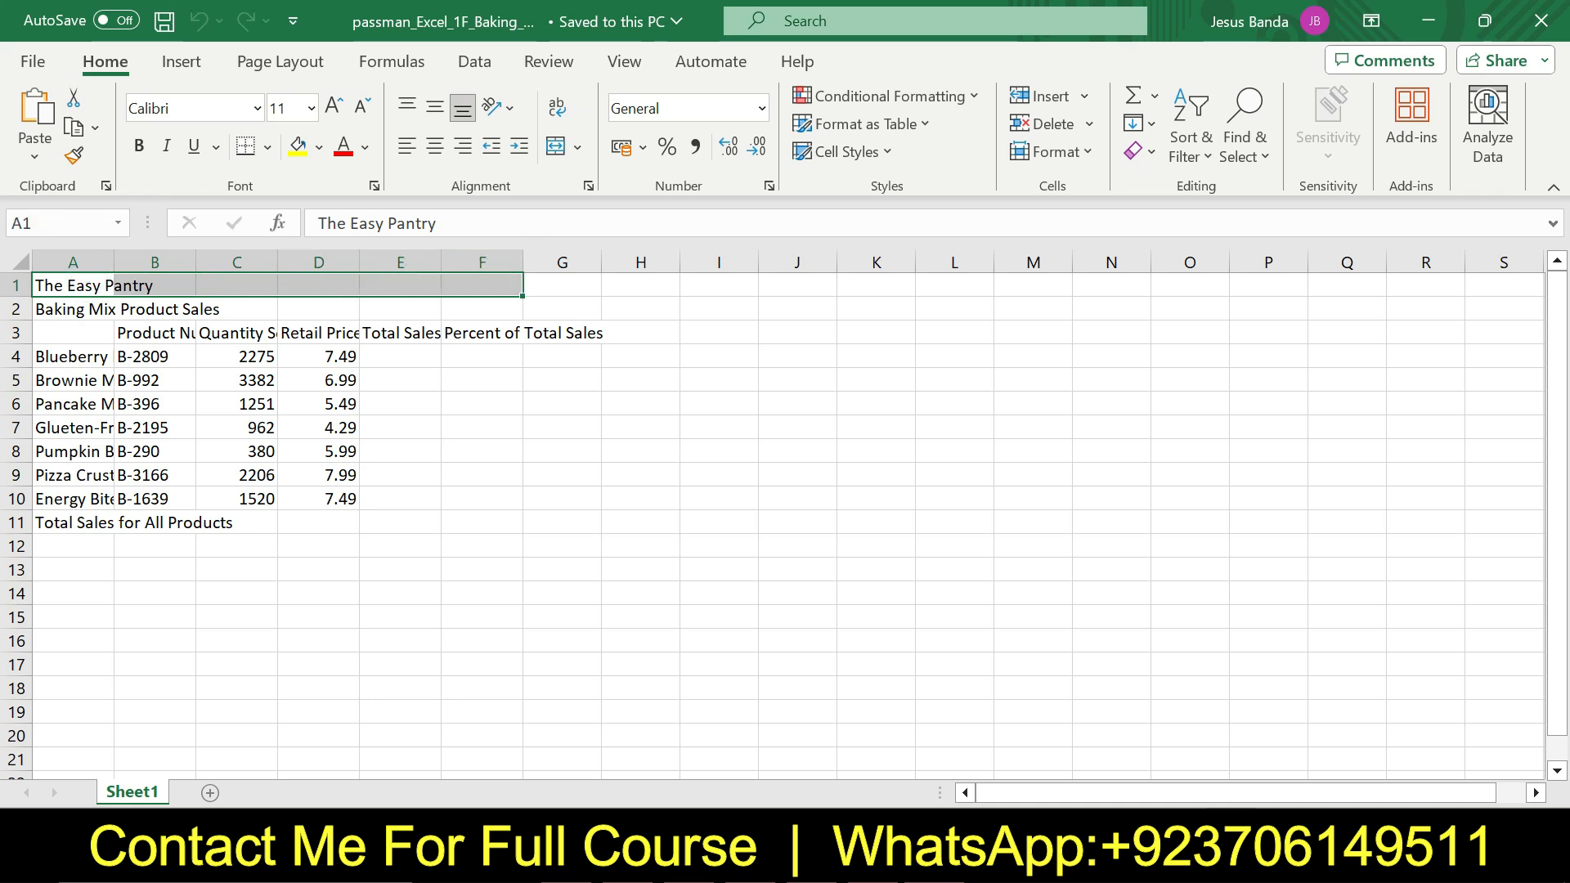
left_click(553, 151)
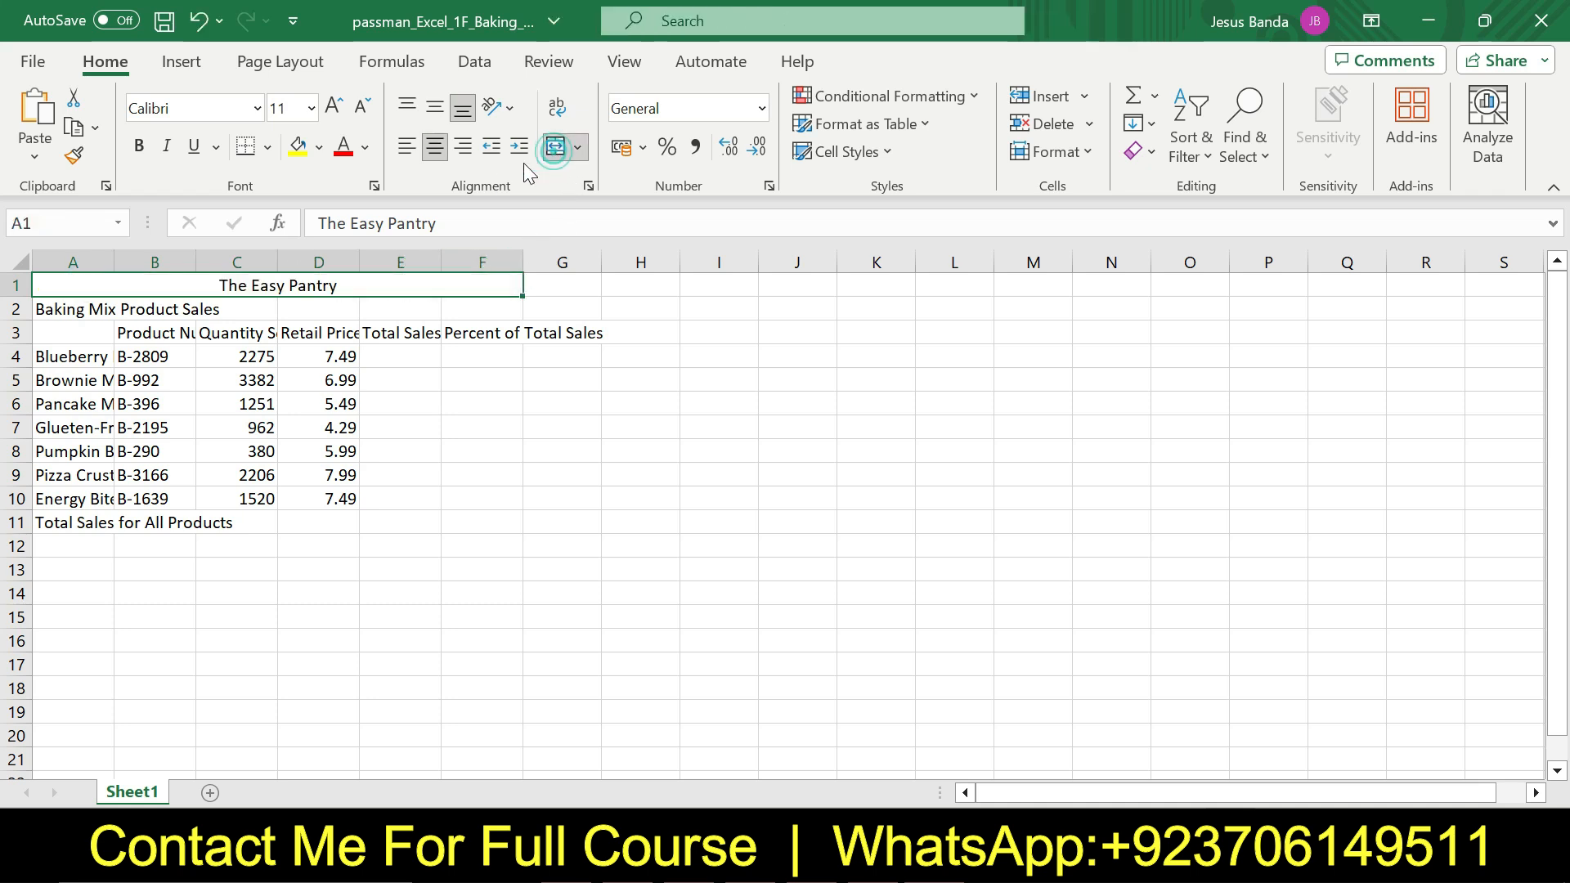
left_click_drag(86, 307, 491, 304)
left_click(555, 147)
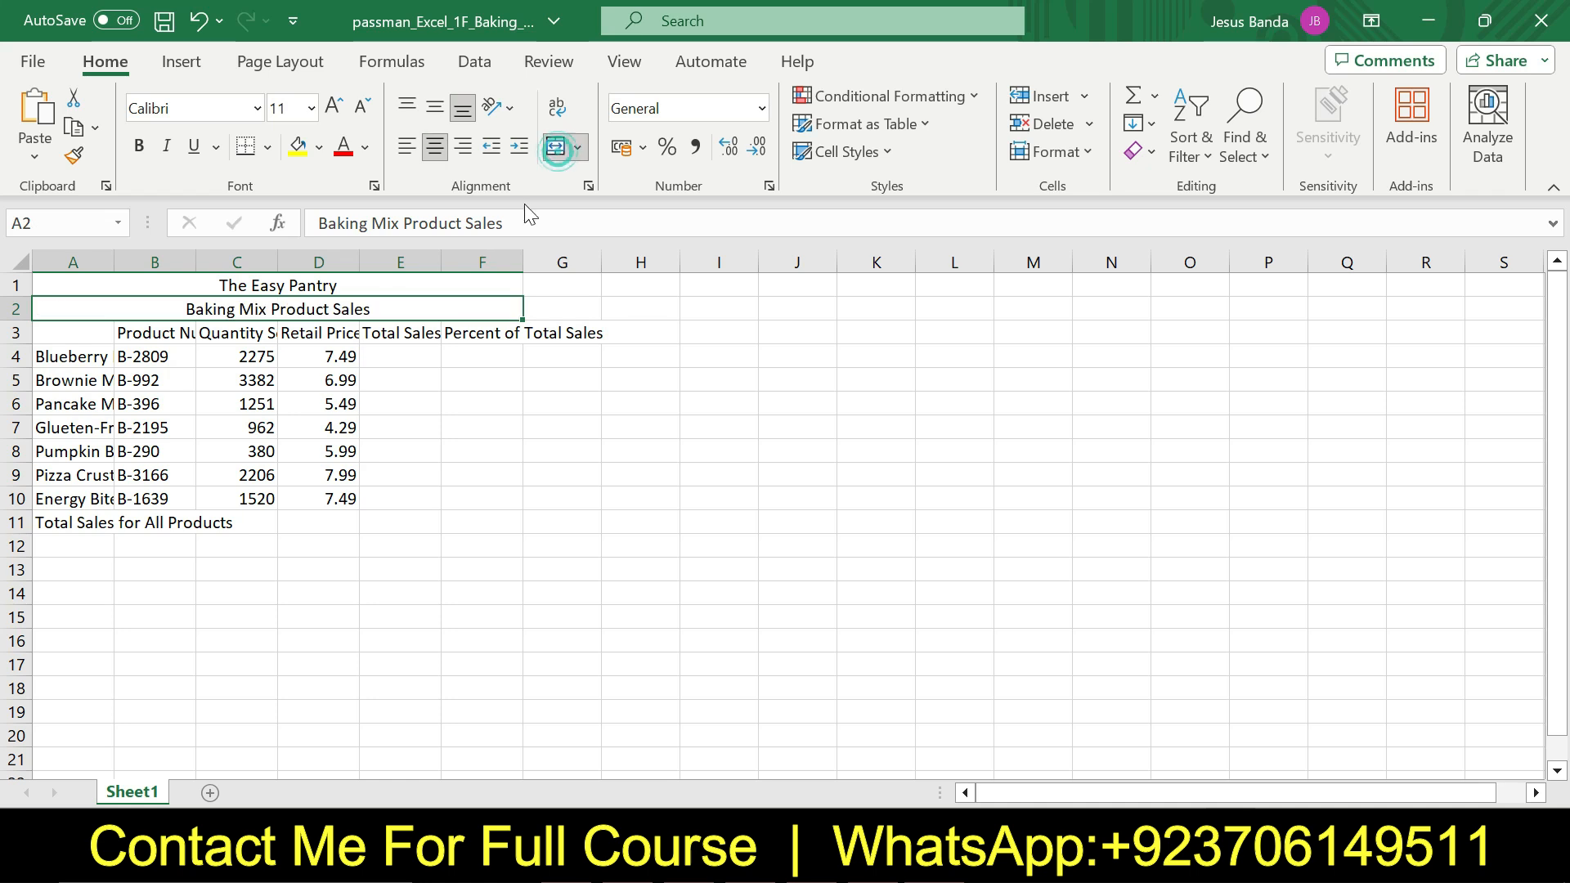
Step: Review the cell style part of instruction 2 in Word, and apply the Heading 1 cell style to the title in A1 in Excel
left_click(469, 291)
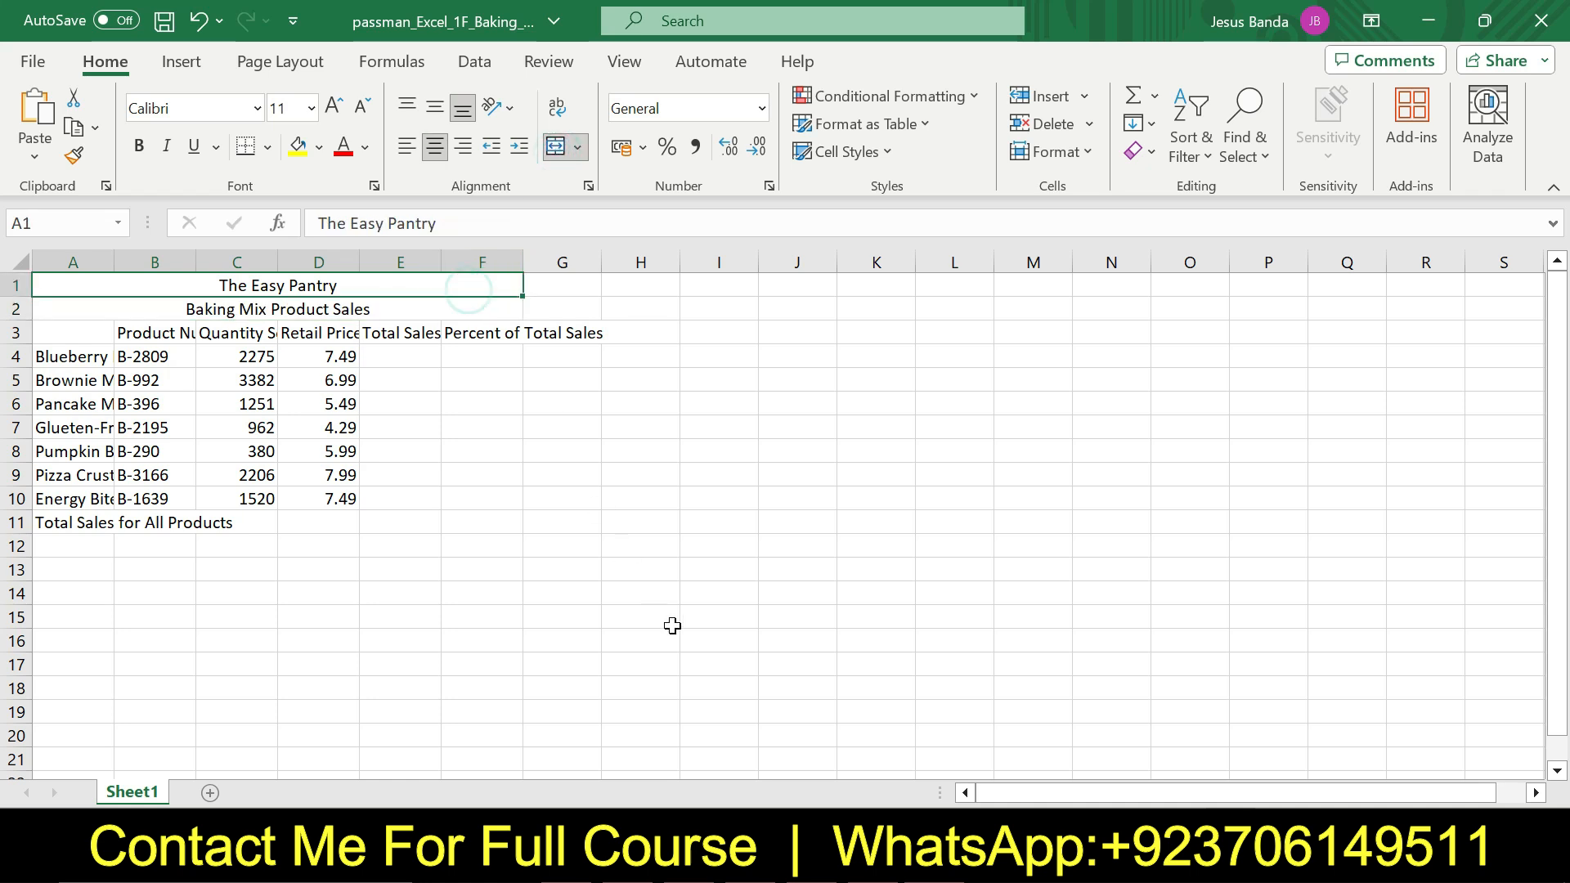
key("alt+Tab")
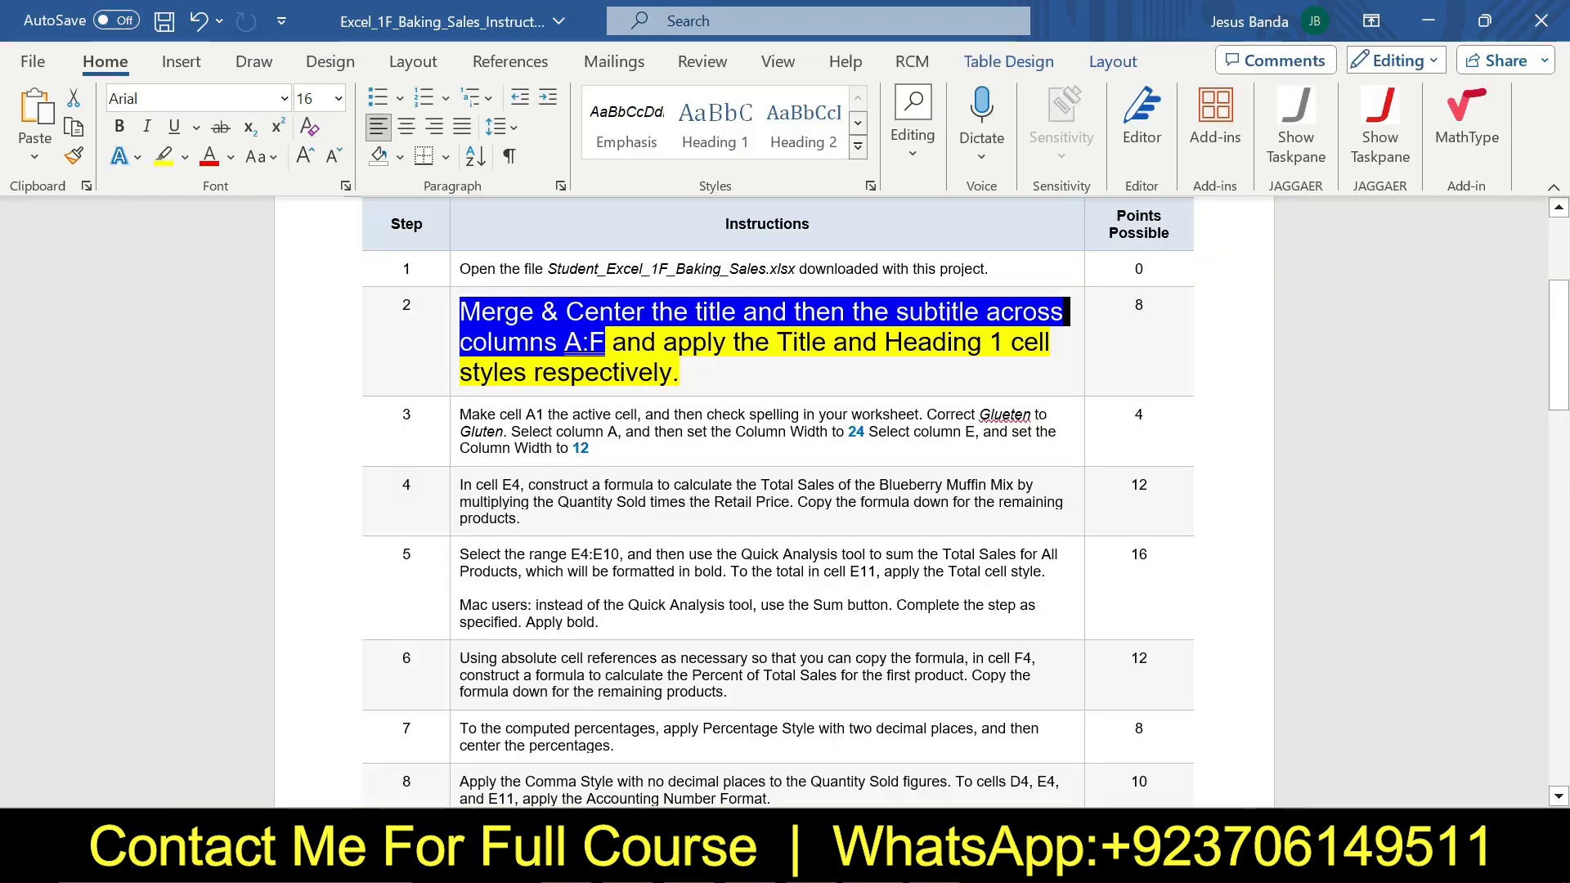
left_click_drag(663, 342, 680, 373)
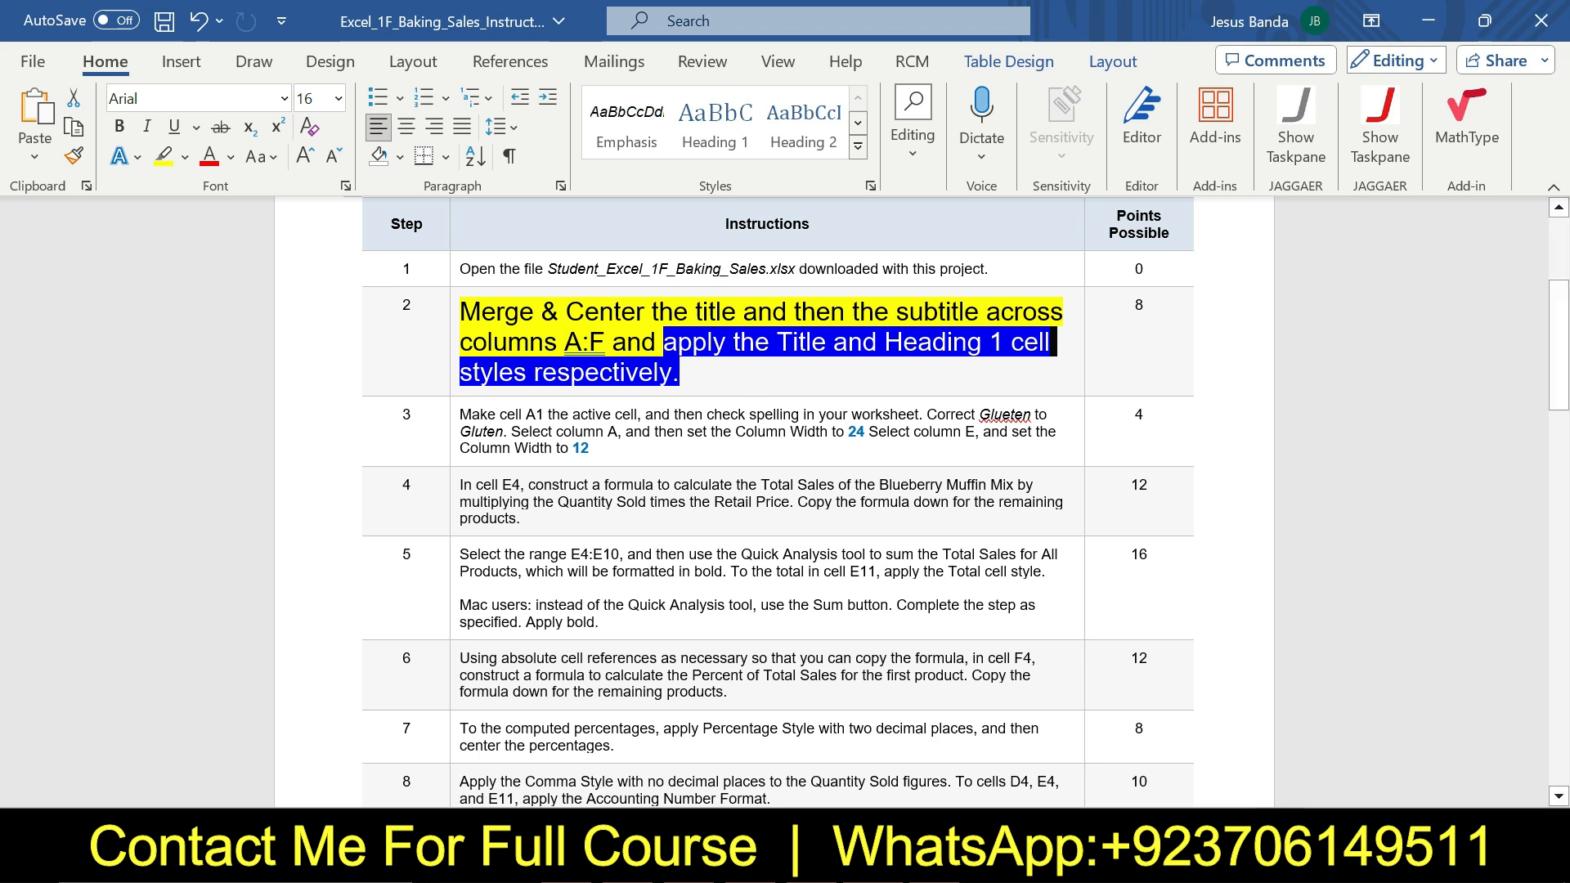
key("alt+Tab")
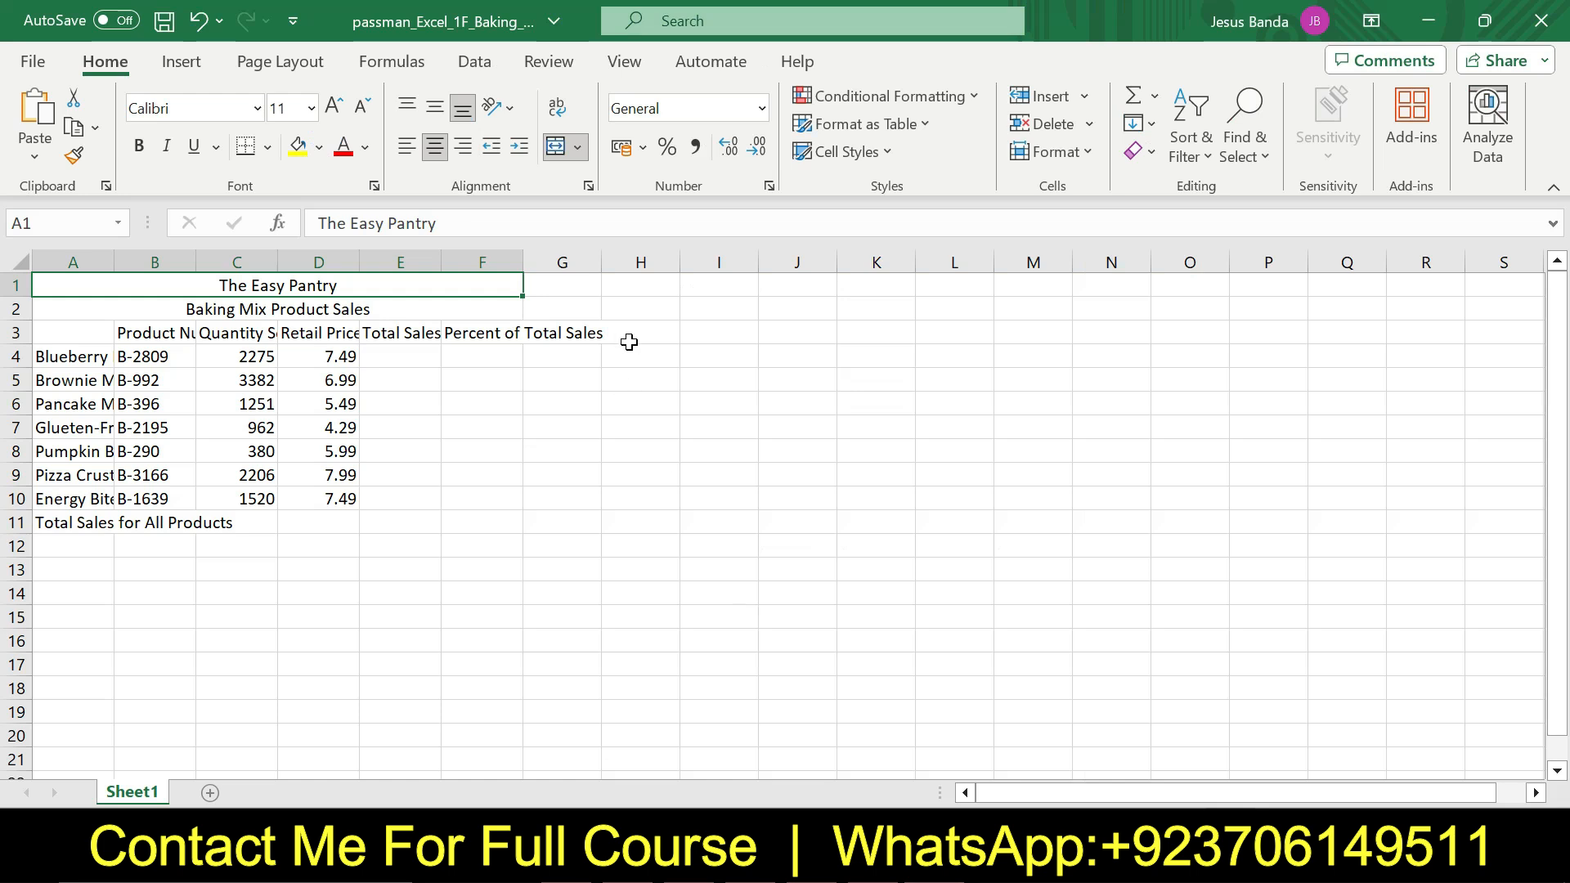
left_click(844, 151)
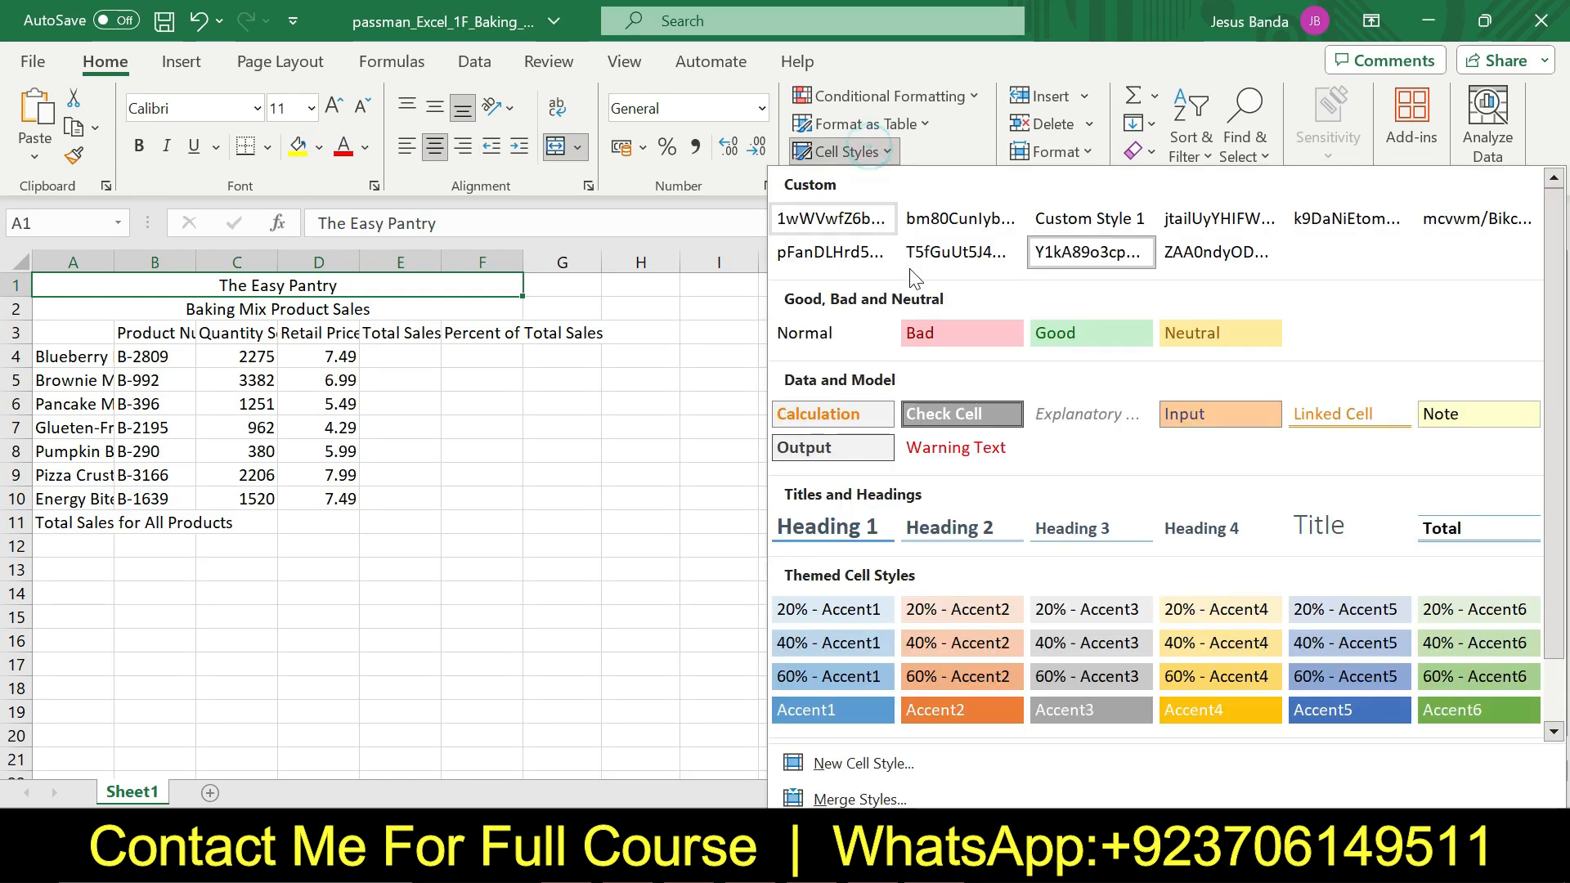
left_click(850, 526)
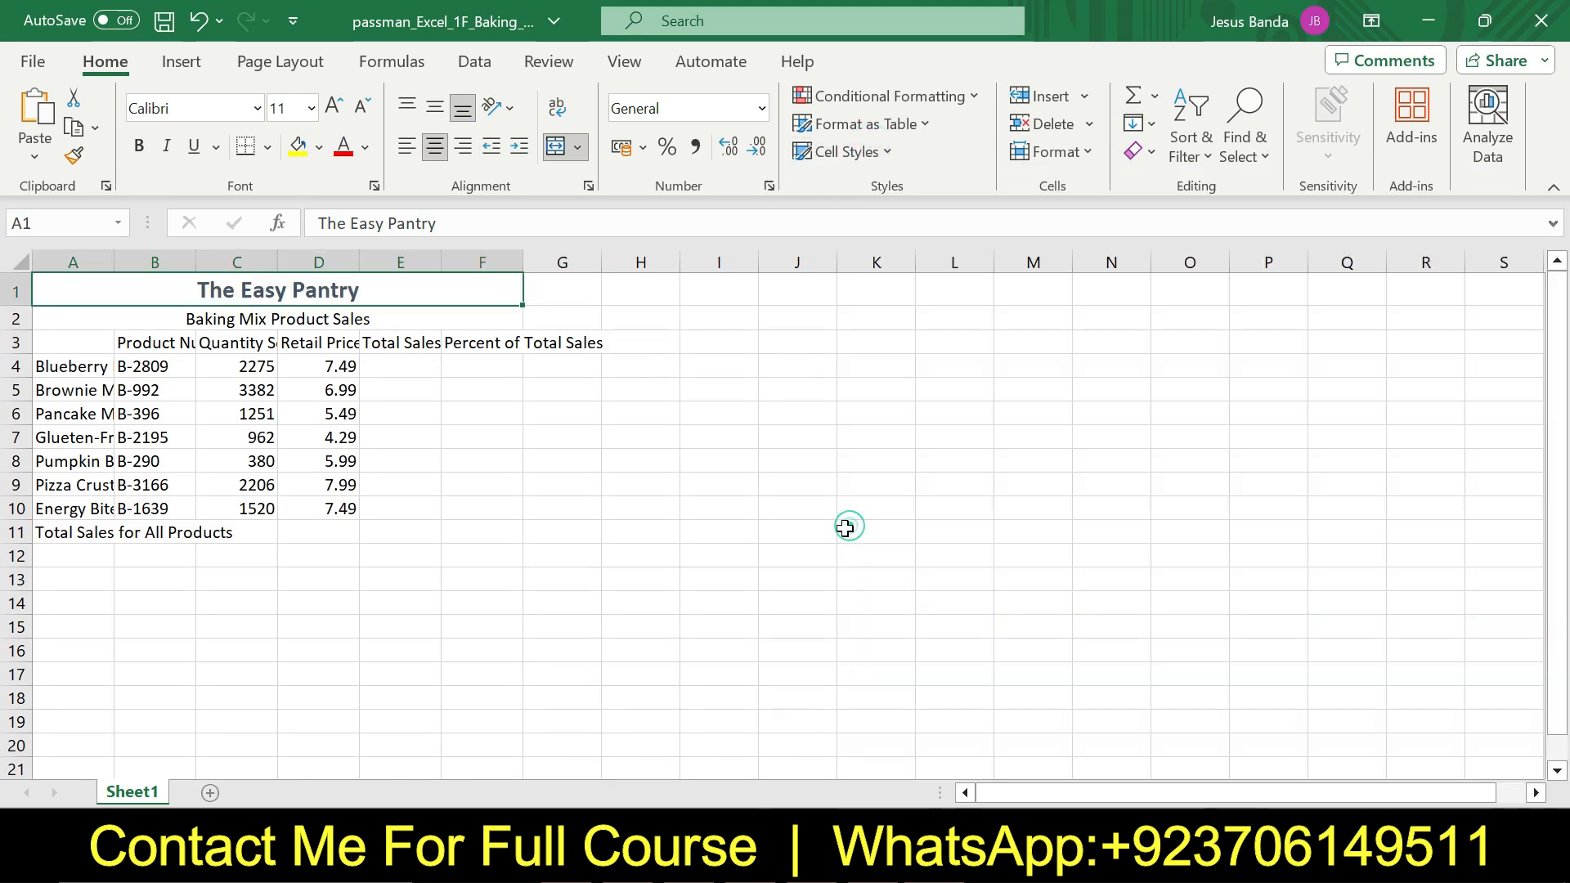
left_click(689, 513)
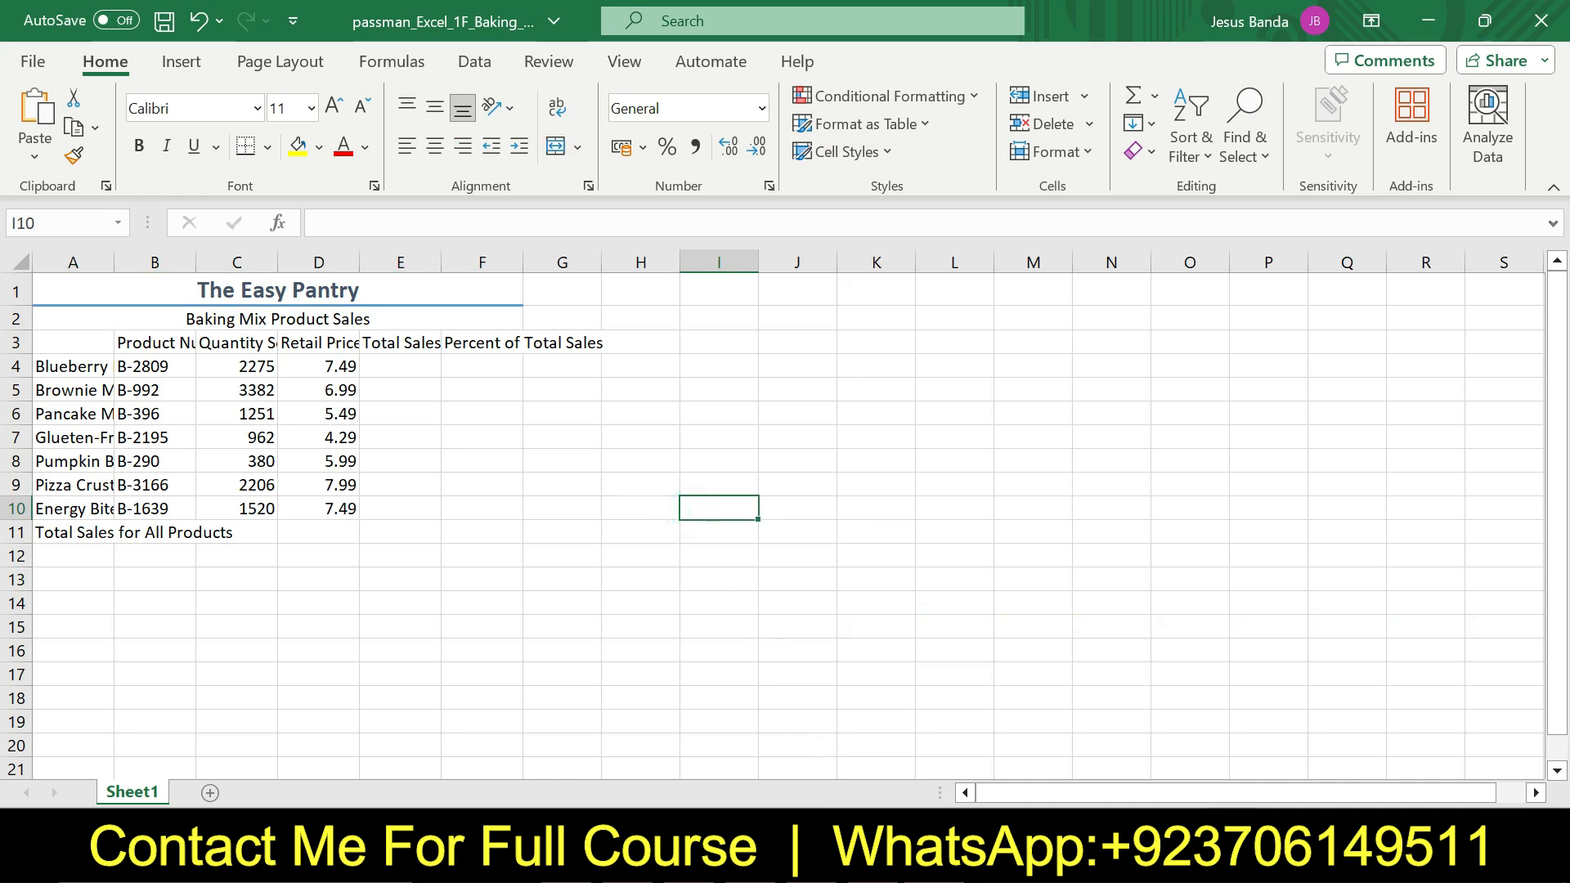
Step: Switch to Word and set the step 2 instruction's font size to 9 pt with no highlighting
key("alt+Tab")
left_click(452, 327)
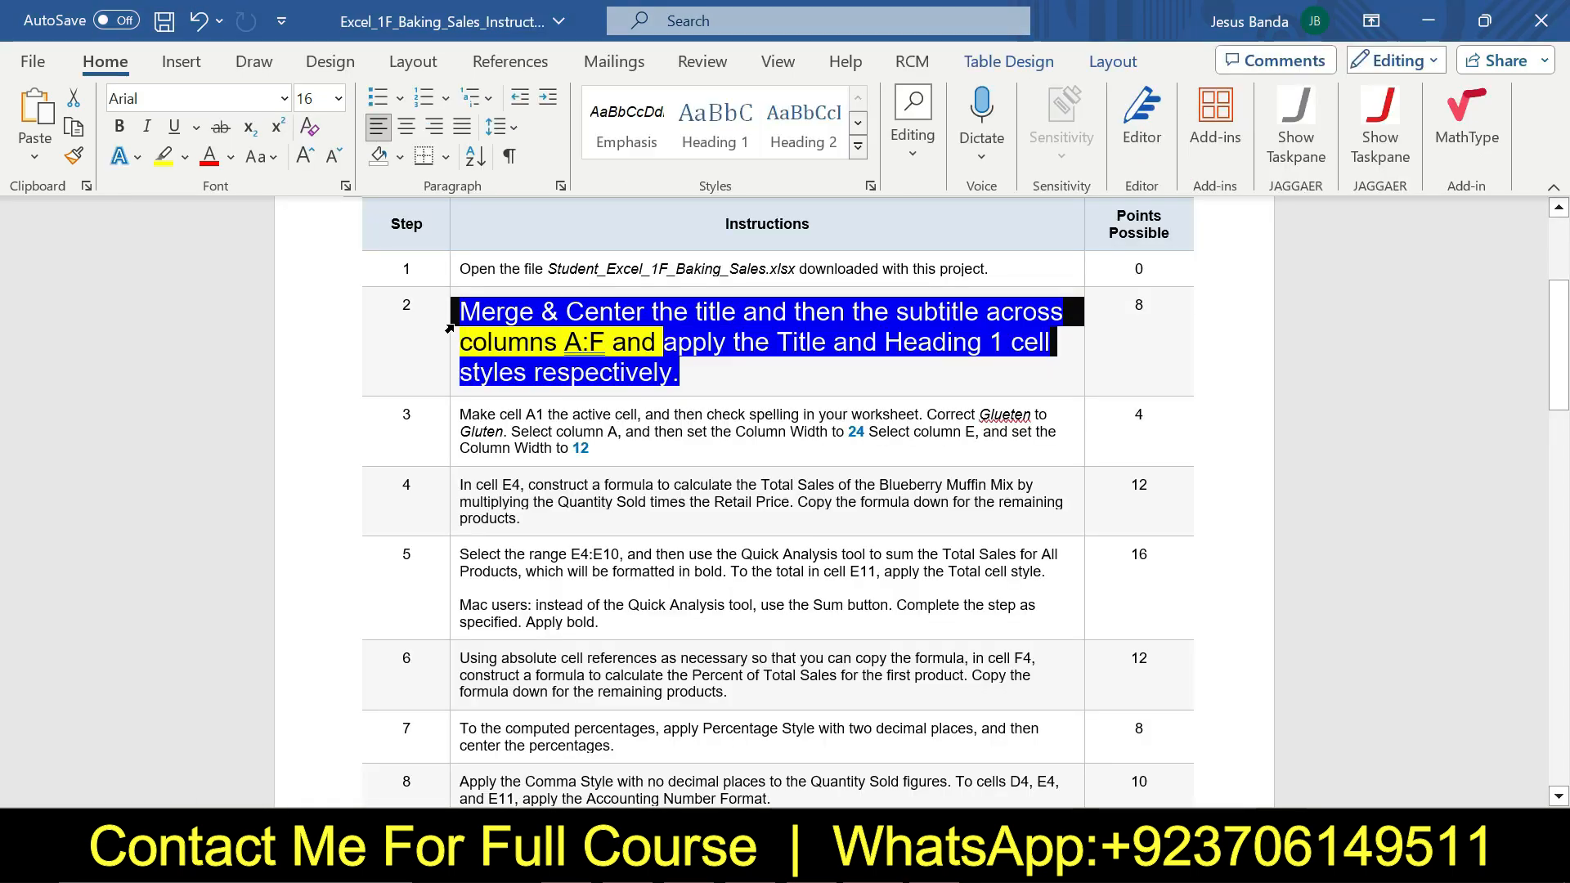
left_click(587, 248)
left_click(557, 311)
left_click(571, 284)
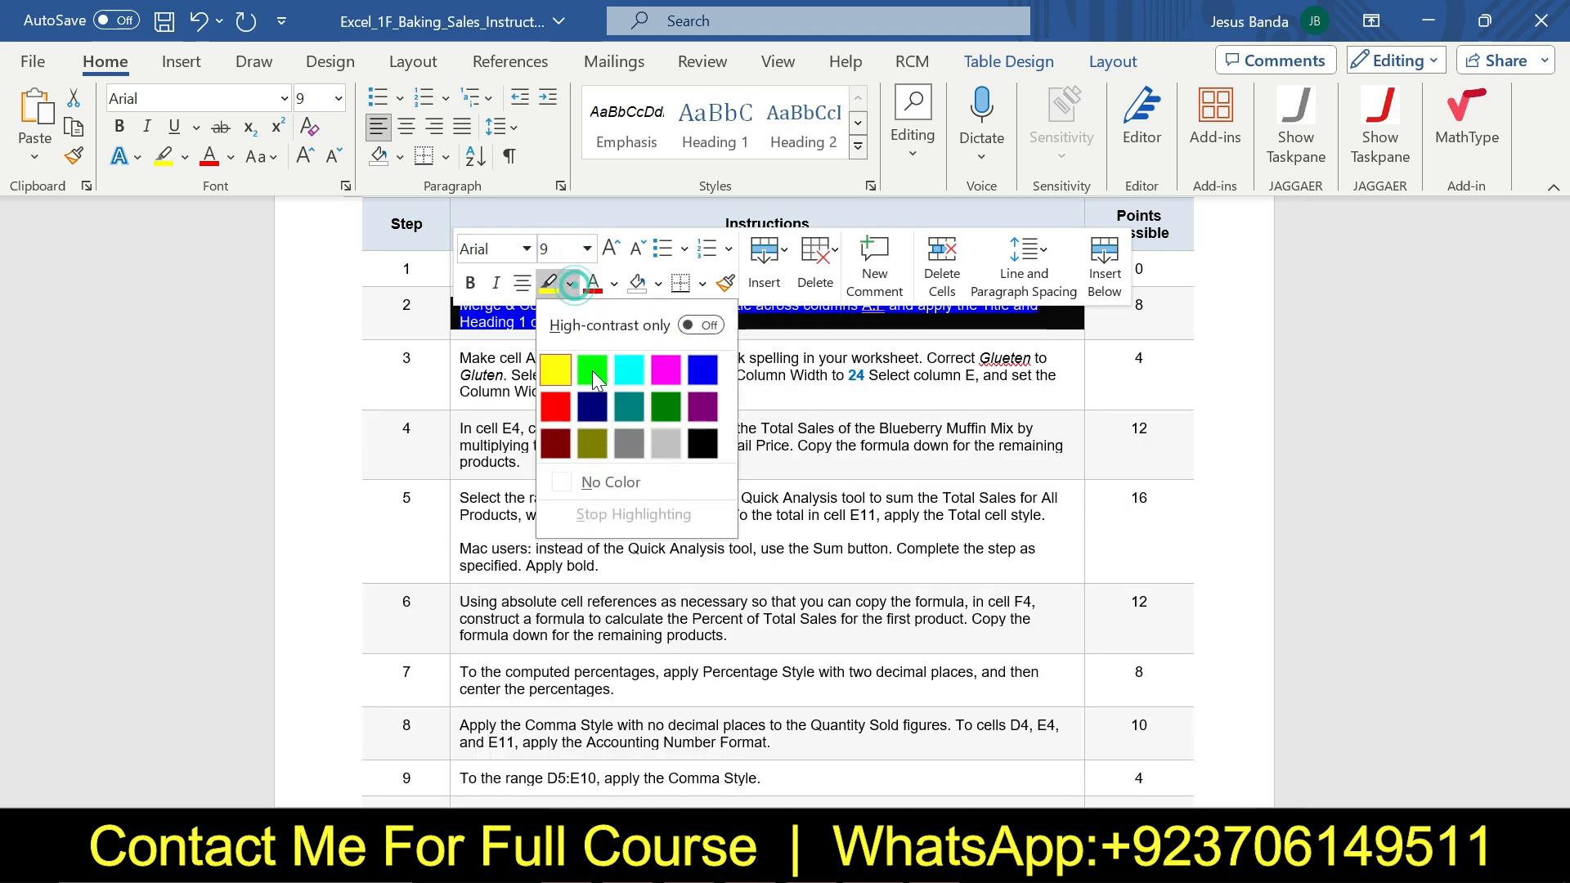
left_click(619, 483)
Step: Enlarge the step 3 instruction to 16 pt and highlight it in yellow
left_click(449, 376)
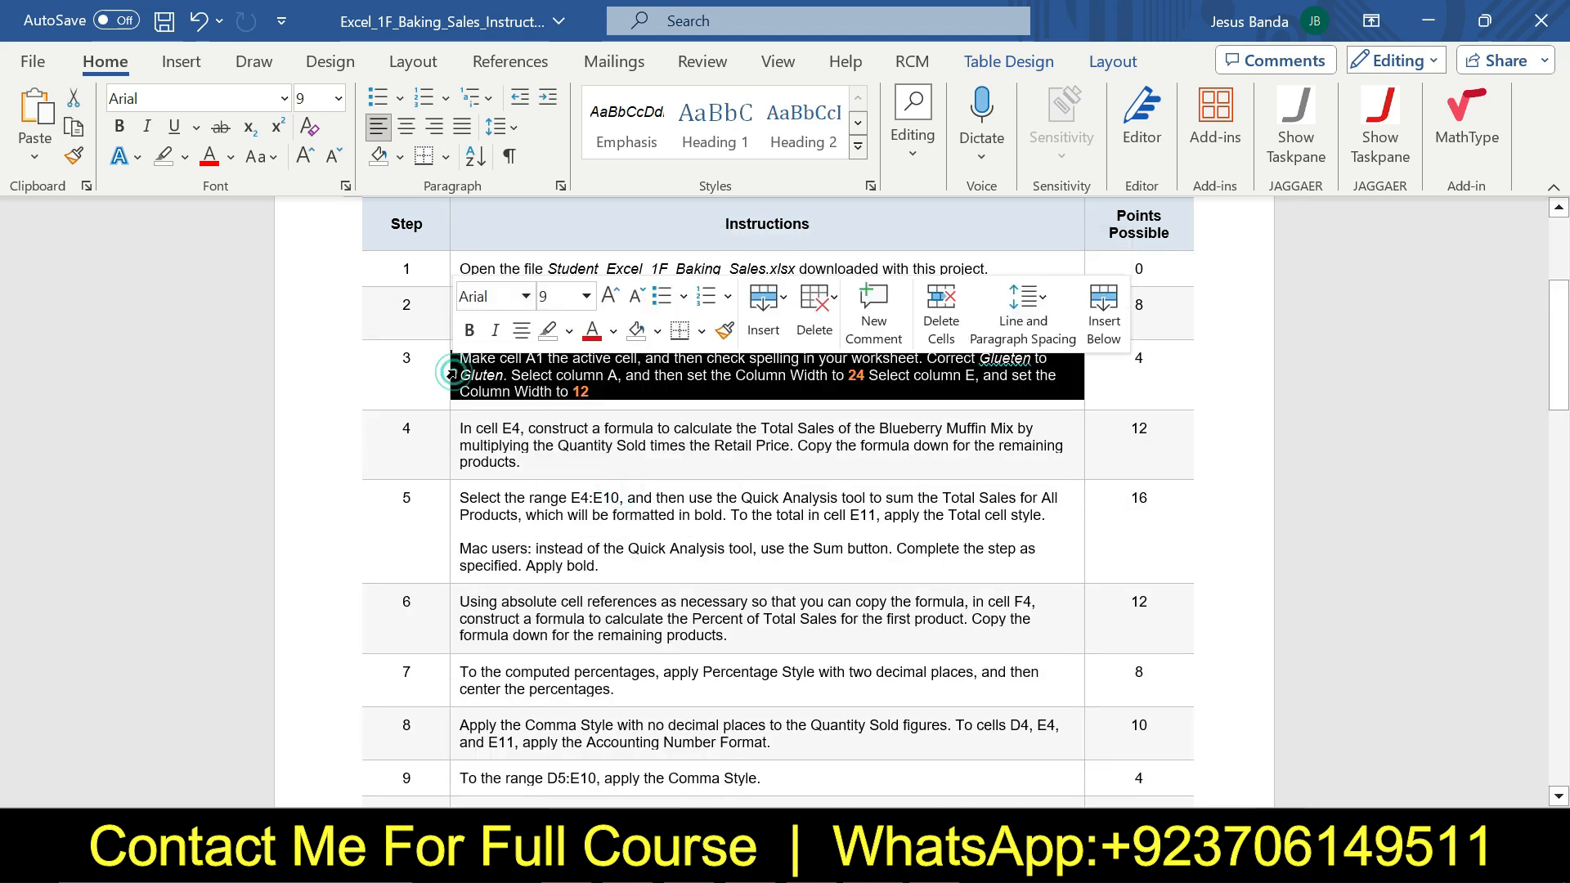
left_click(585, 298)
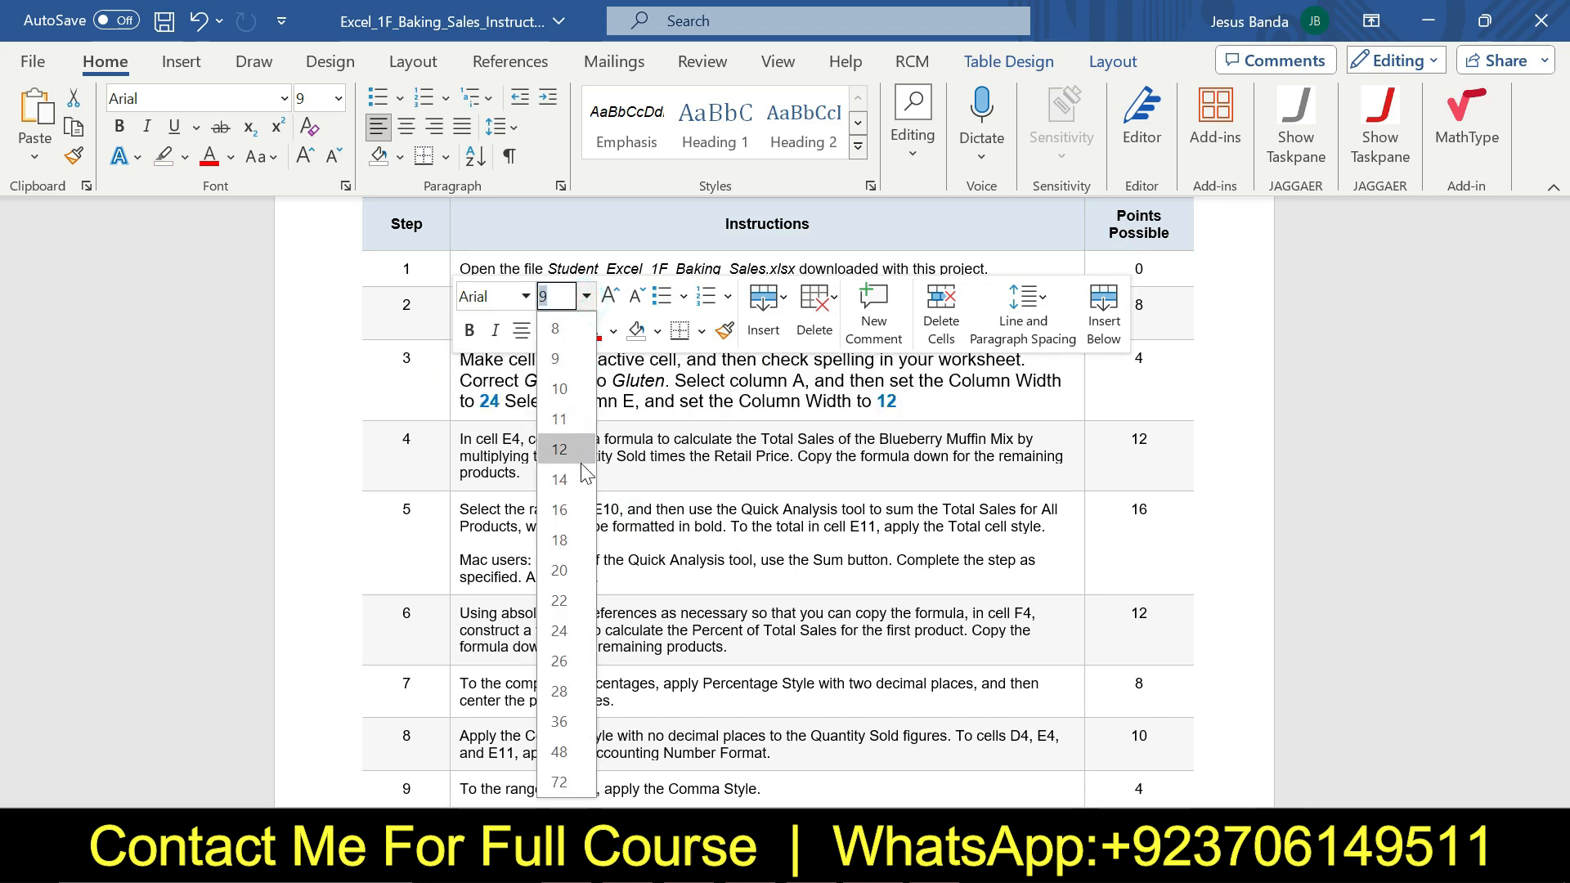
left_click(576, 503)
left_click(569, 330)
left_click(556, 408)
left_click(553, 418)
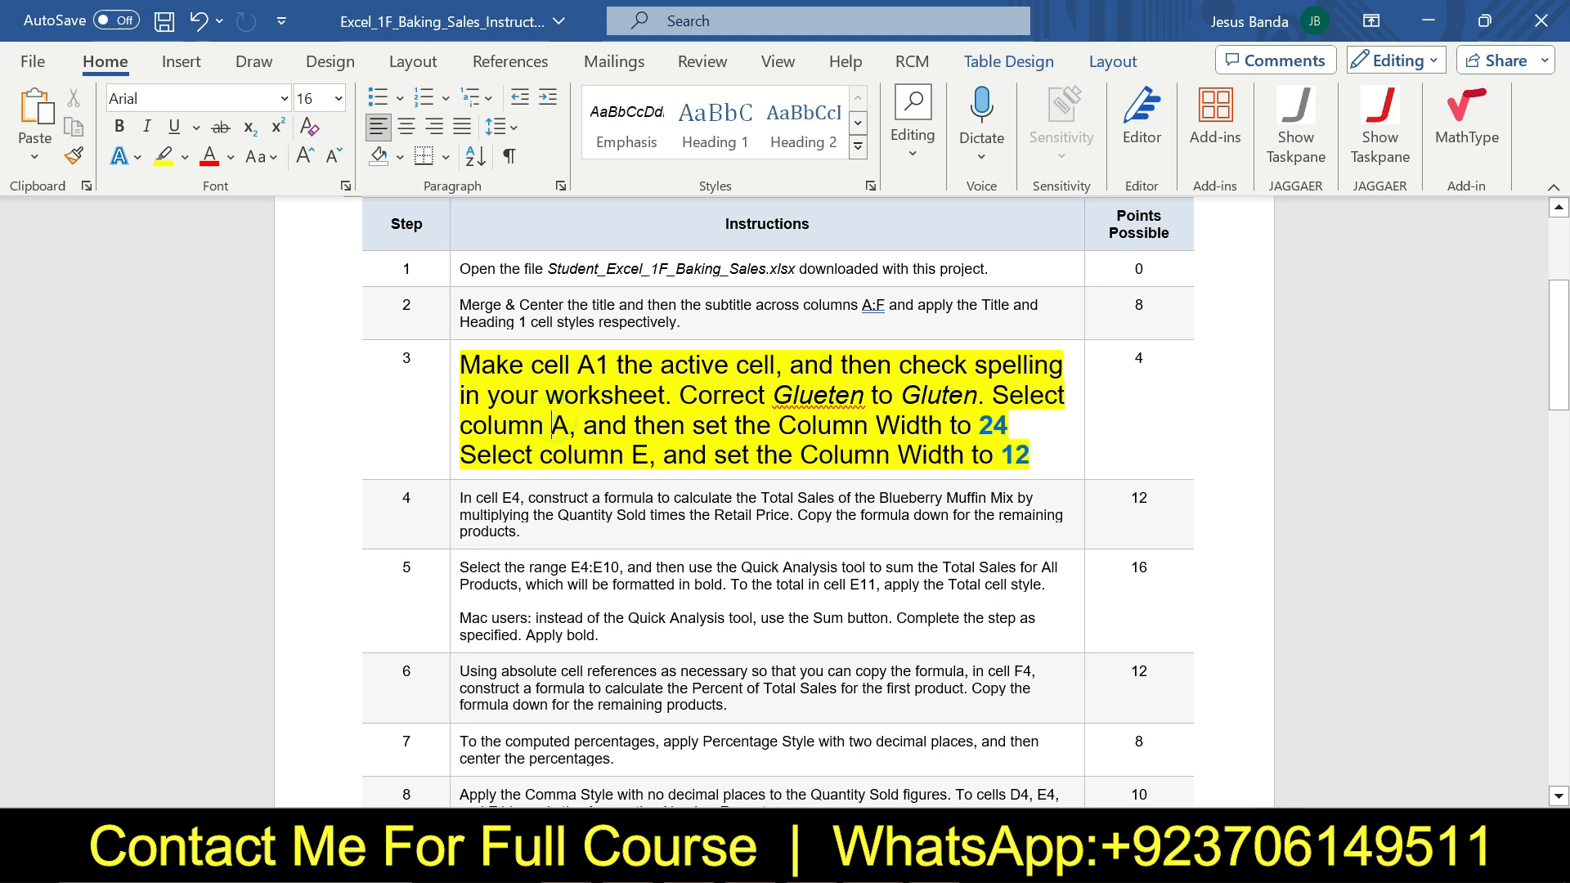
Step: Review the spelling part of instruction 3, and in Excel run a spelling check from cell A1, correcting Glueten to Gluten
left_click_drag(460, 365, 665, 395)
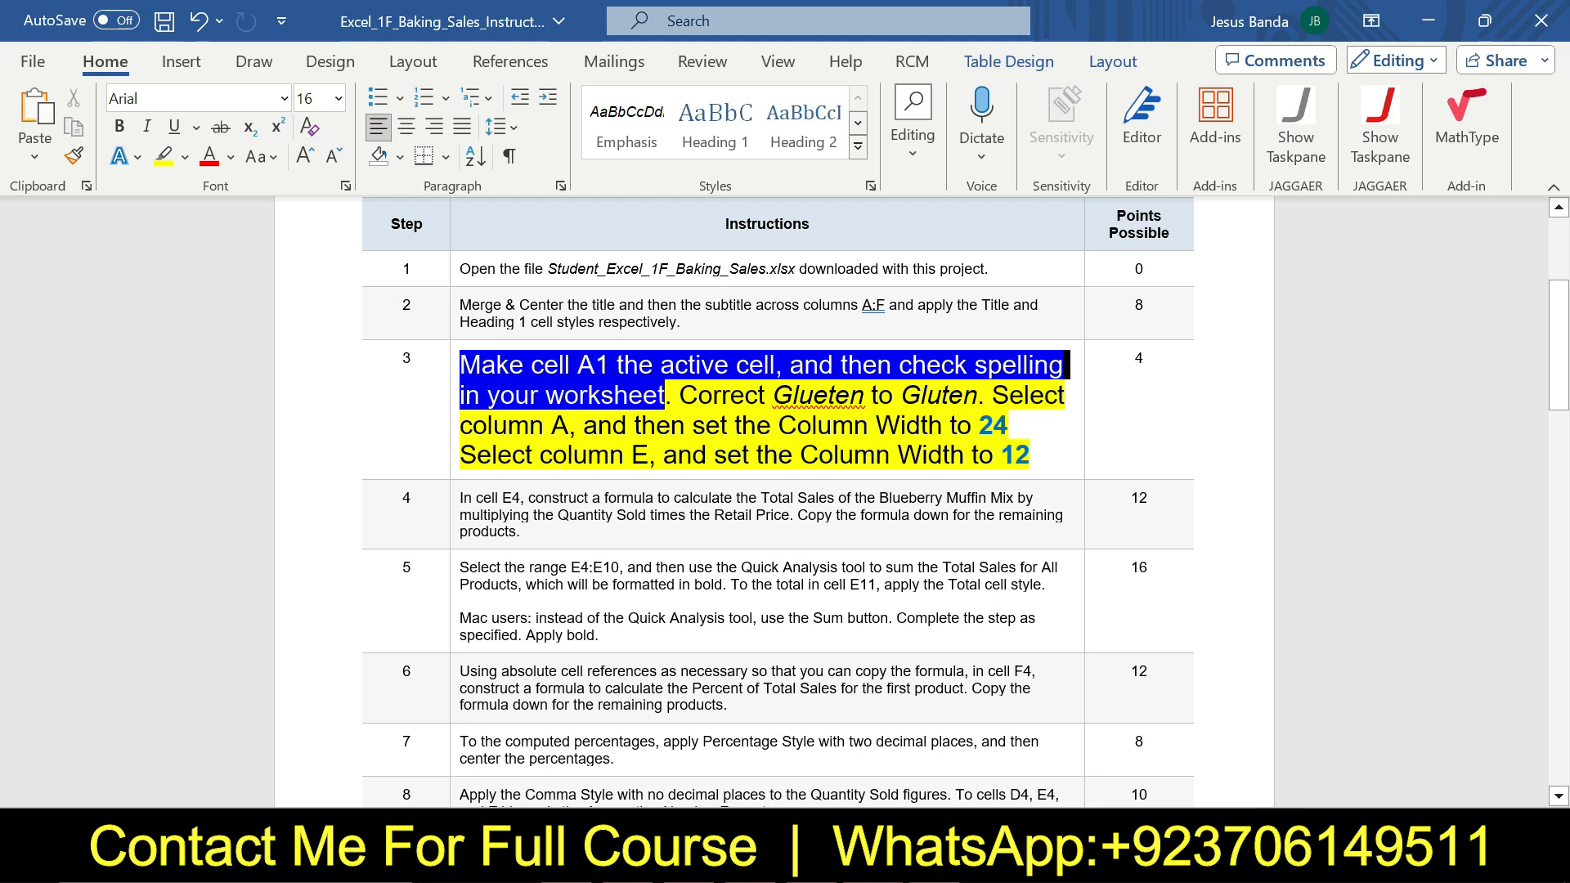
left_click_drag(665, 395, 987, 402)
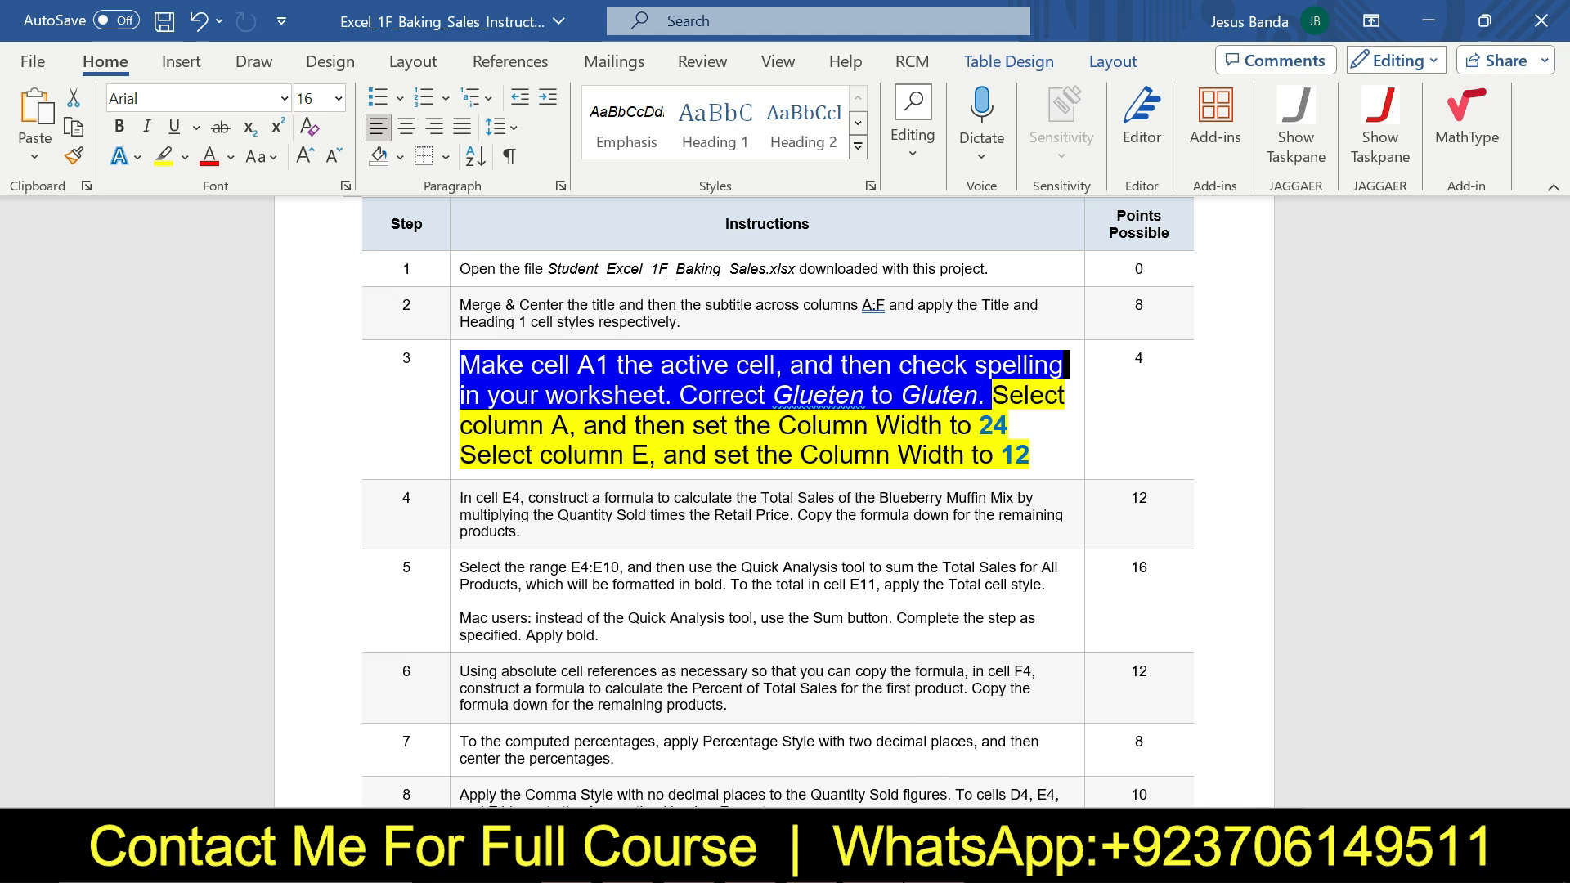
mouse_move(937, 862)
left_click(936, 720)
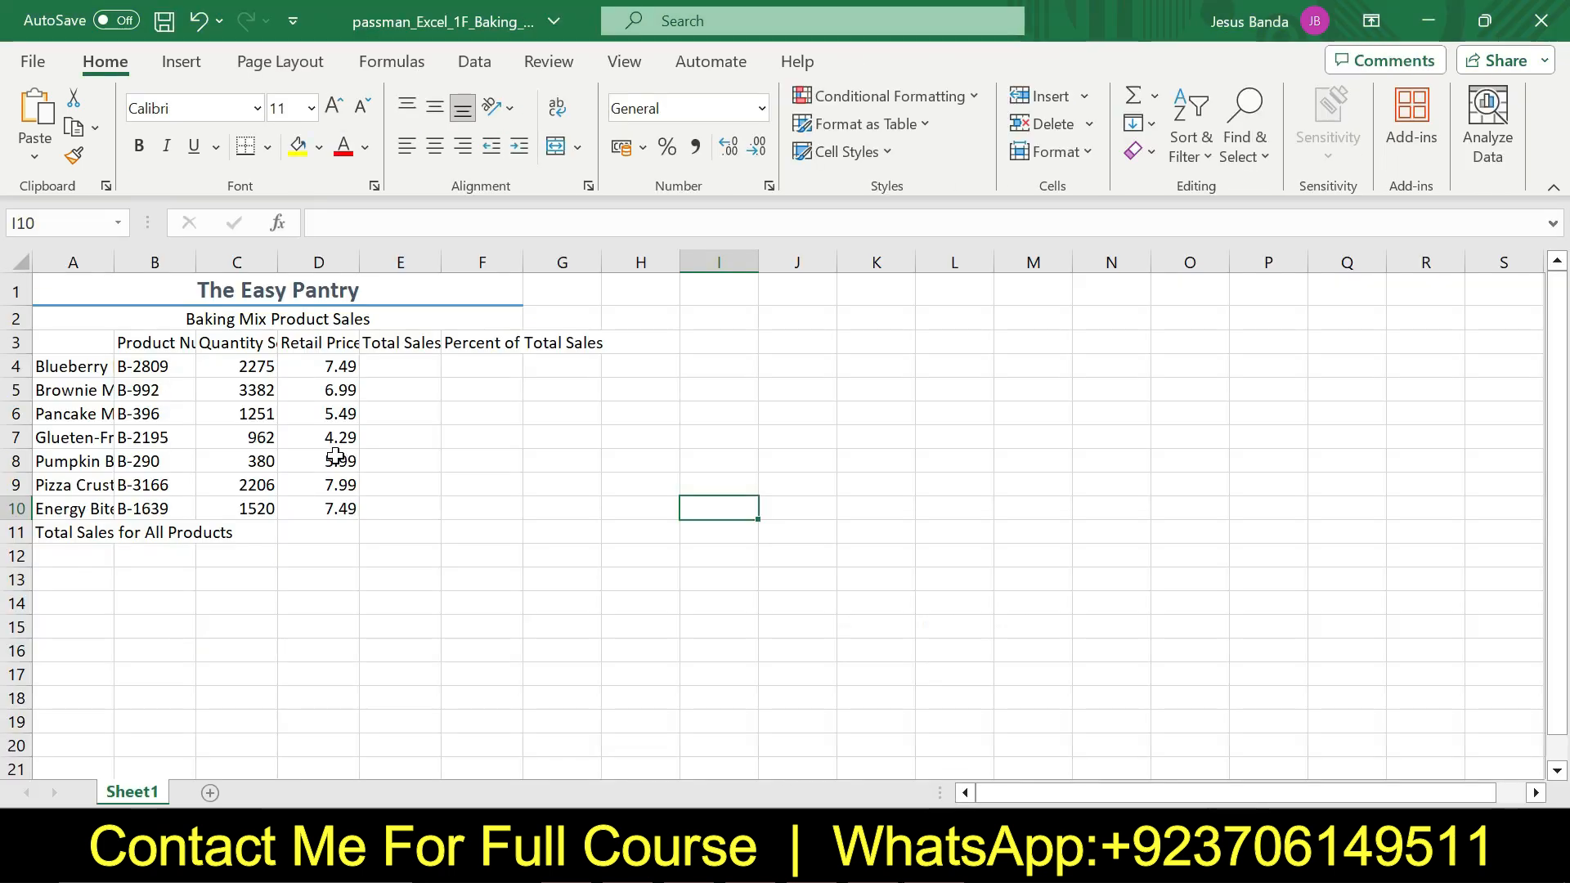
left_click(140, 292)
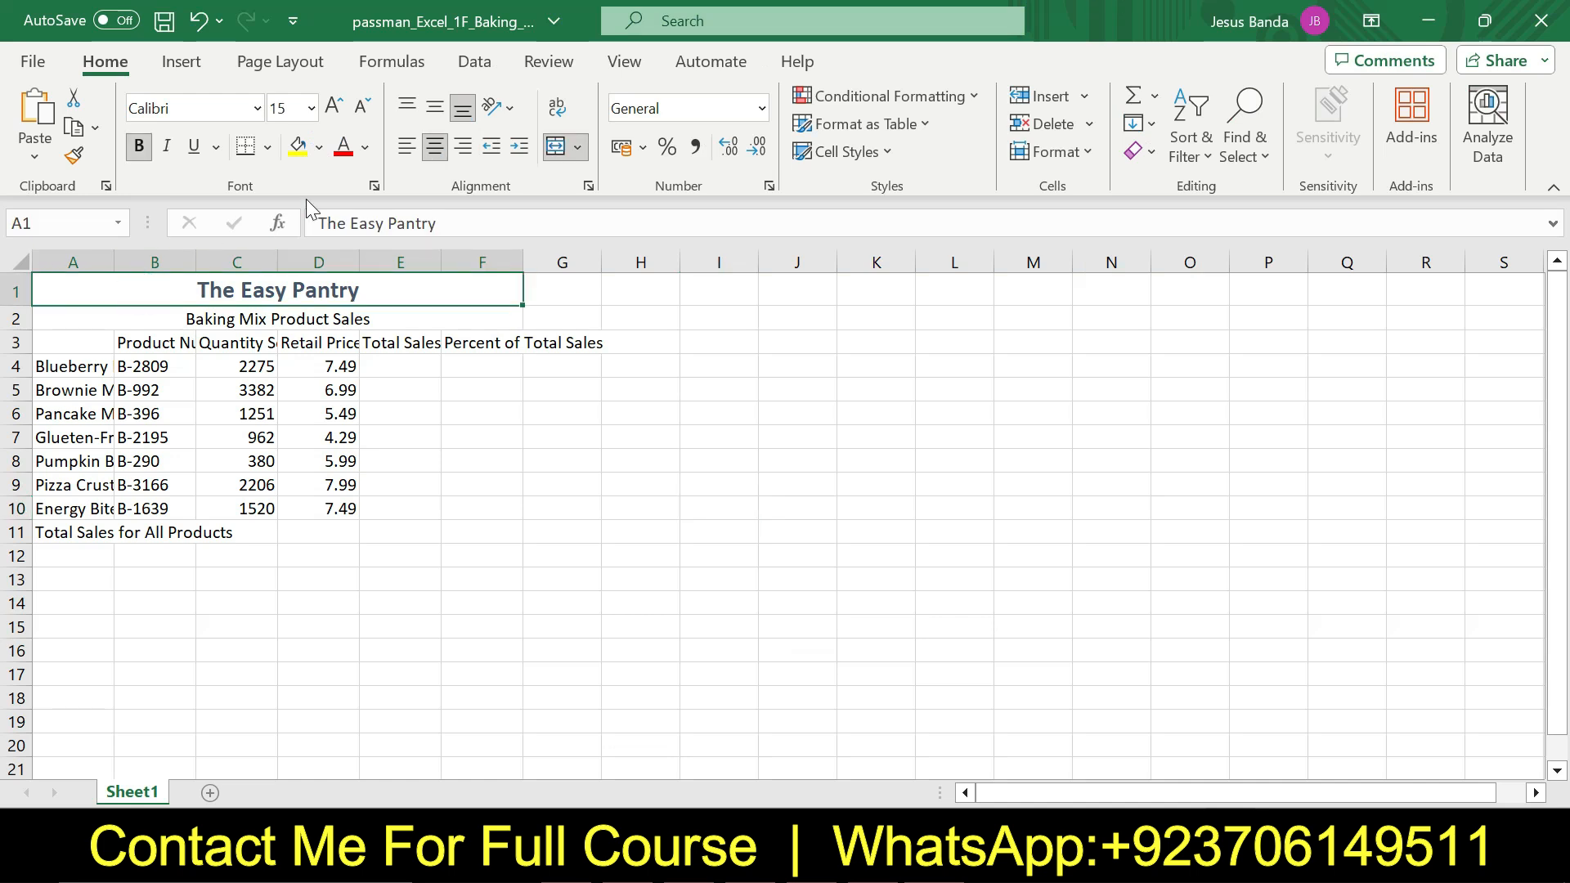
left_click(549, 65)
left_click(45, 139)
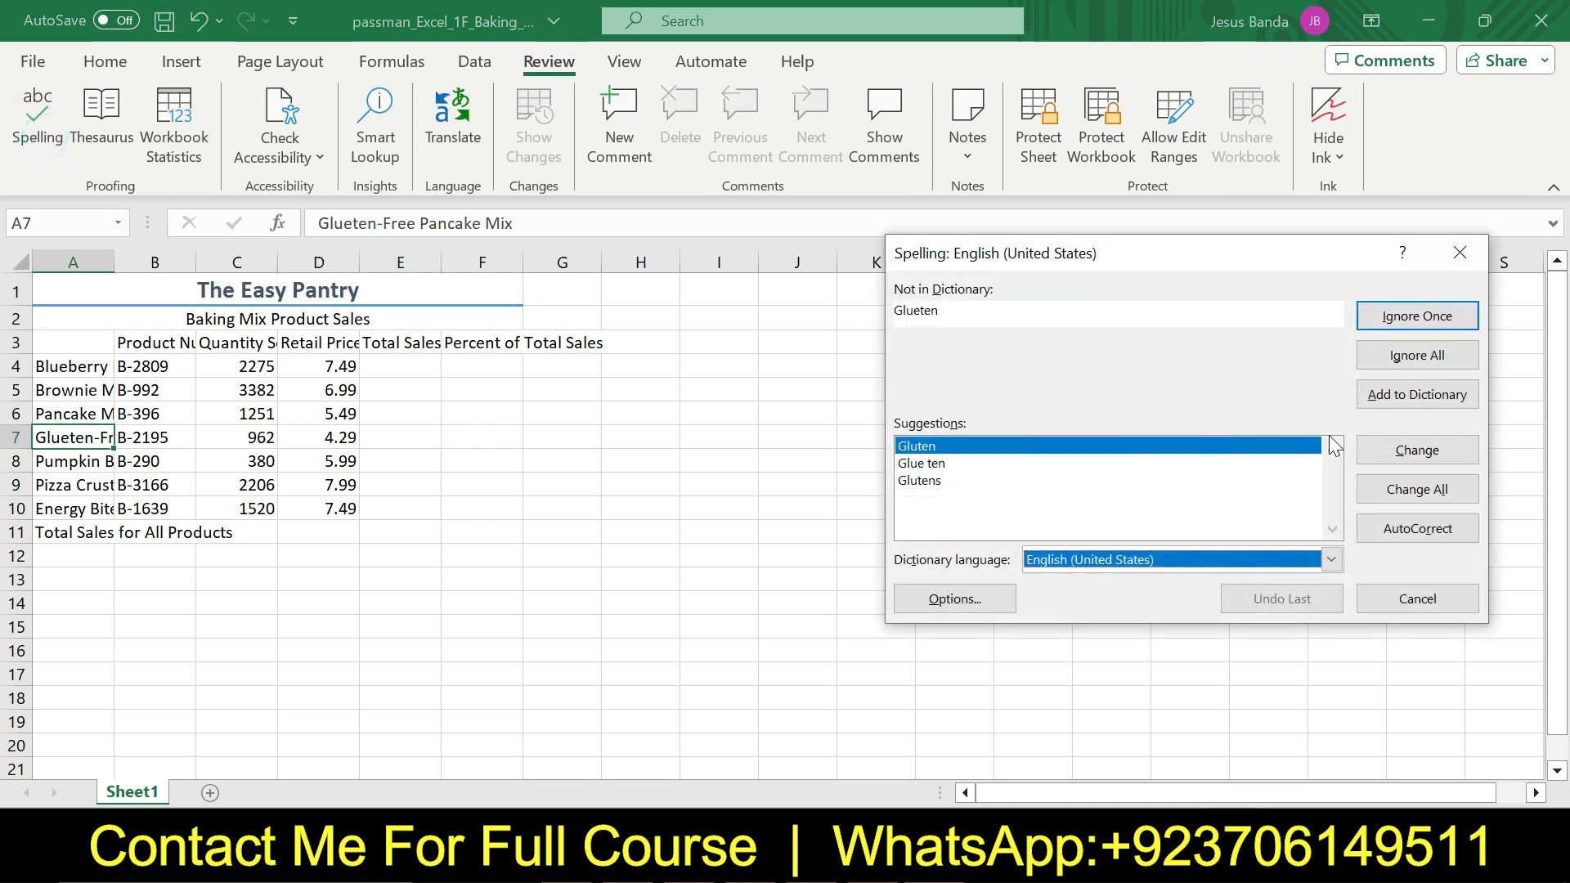
left_click(1381, 441)
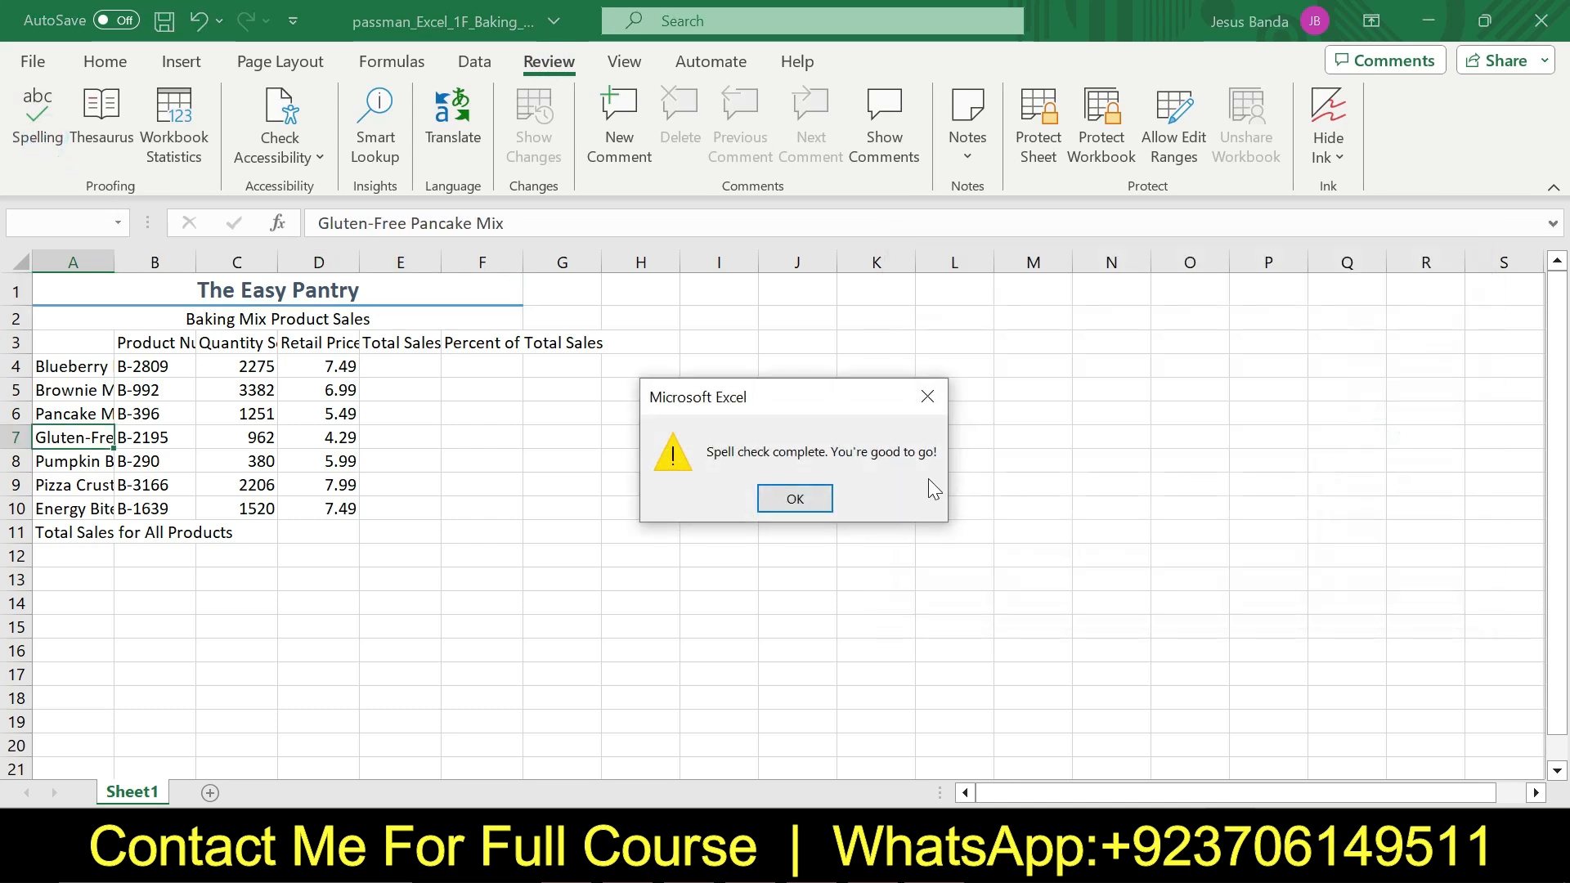
left_click(797, 500)
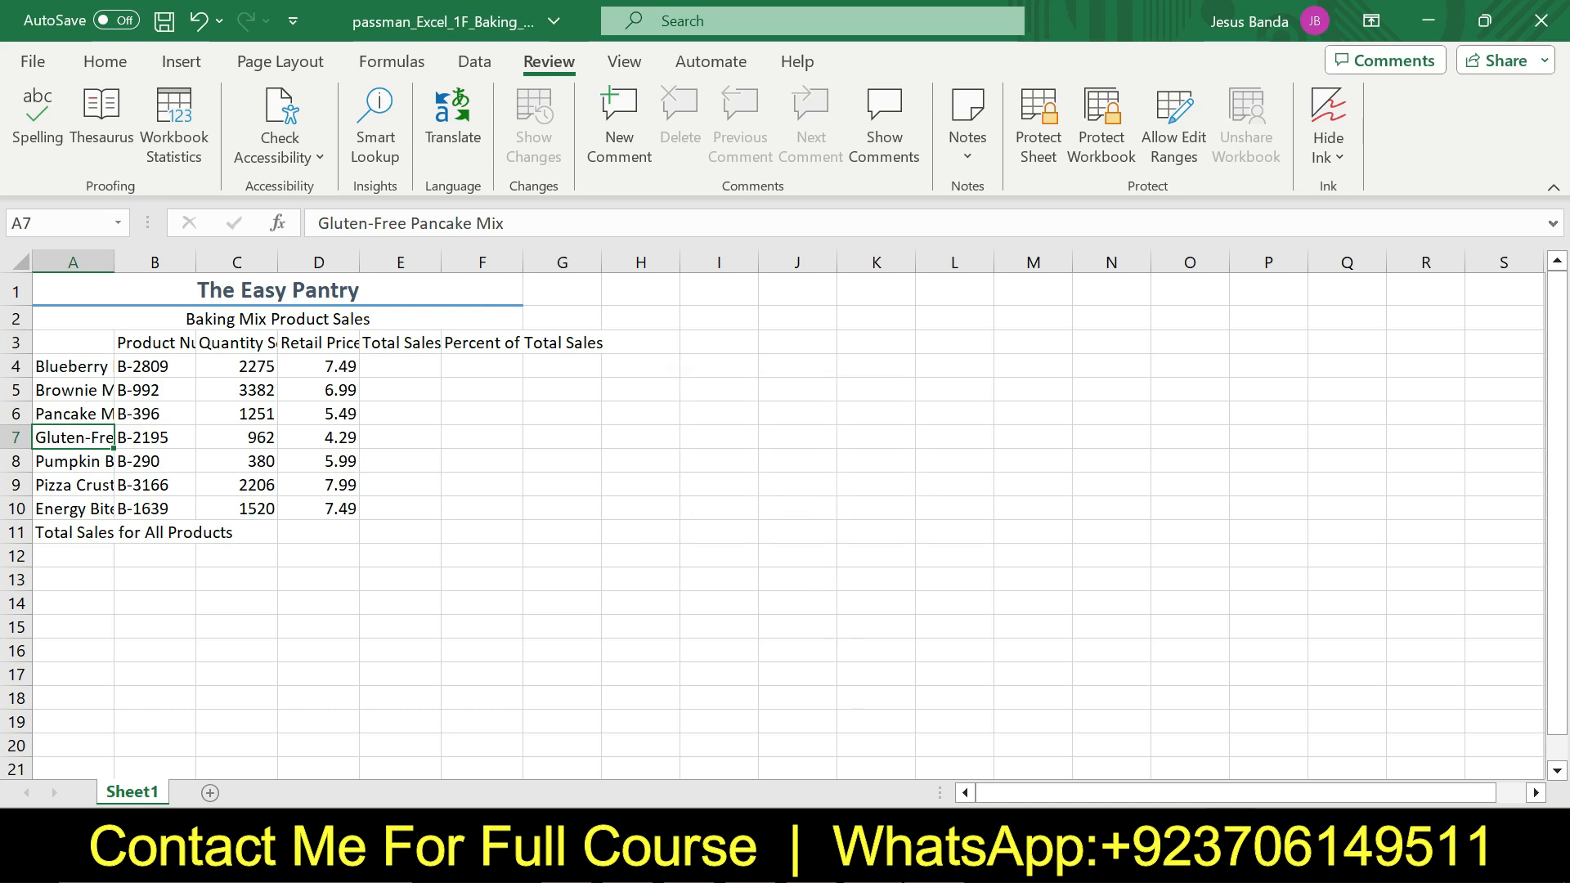
Step: Review the column A part of instruction 3 in Word, and set column A's width to 24 in Excel
key("alt+Tab")
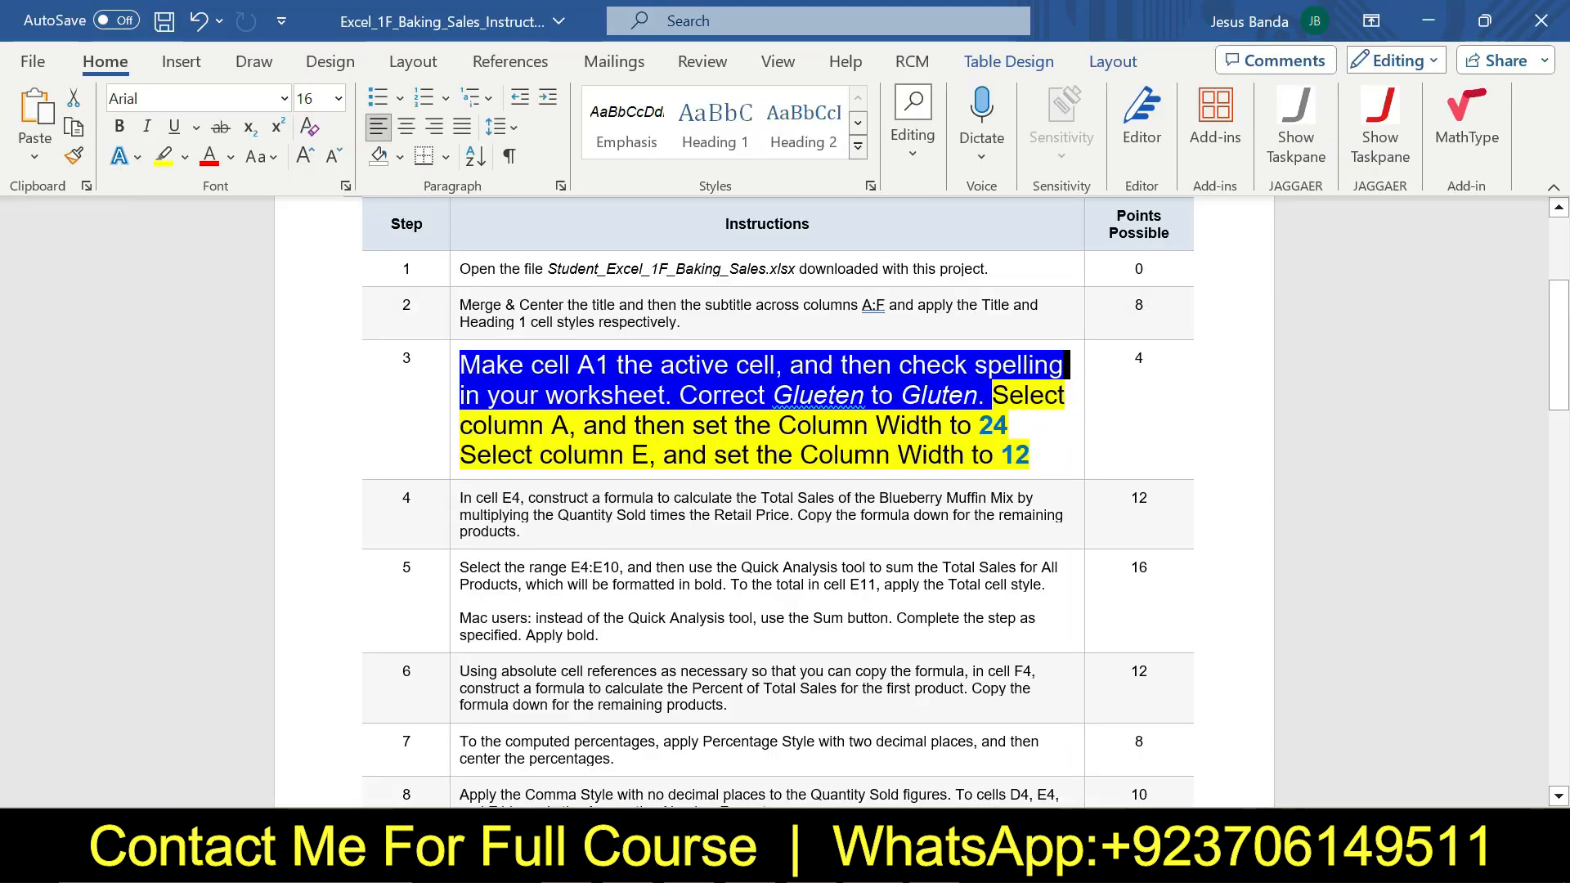
mouse_move(1019, 395)
left_mouse_down()
mouse_move(1065, 395)
mouse_move(881, 425)
mouse_move(574, 425)
mouse_move(1014, 425)
left_mouse_up()
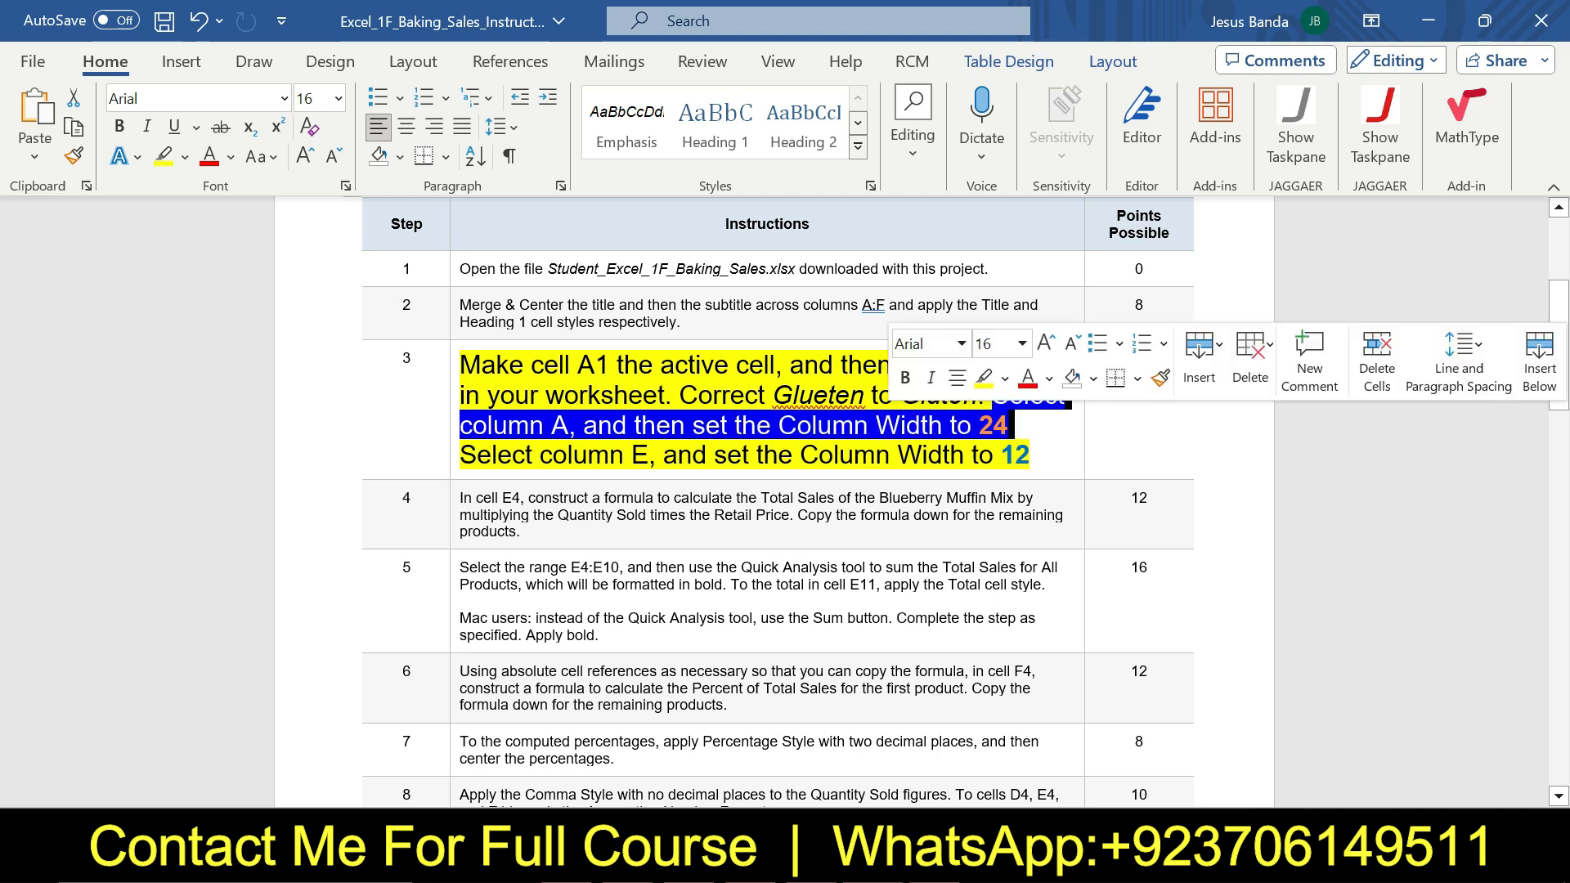
left_click(842, 865)
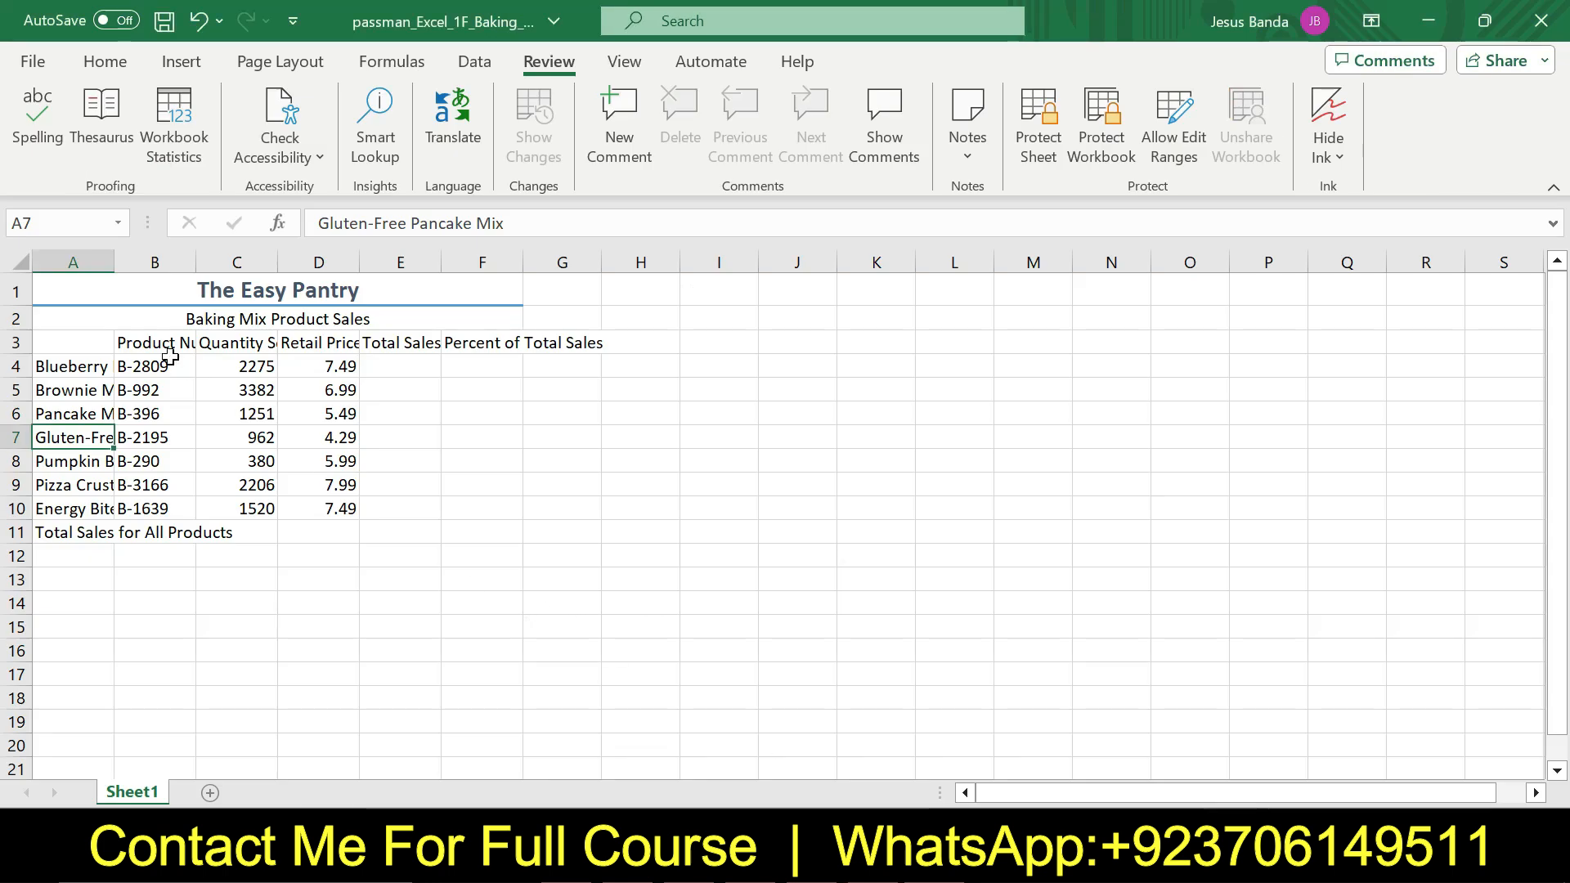
left_click(102, 261)
right_click(104, 262)
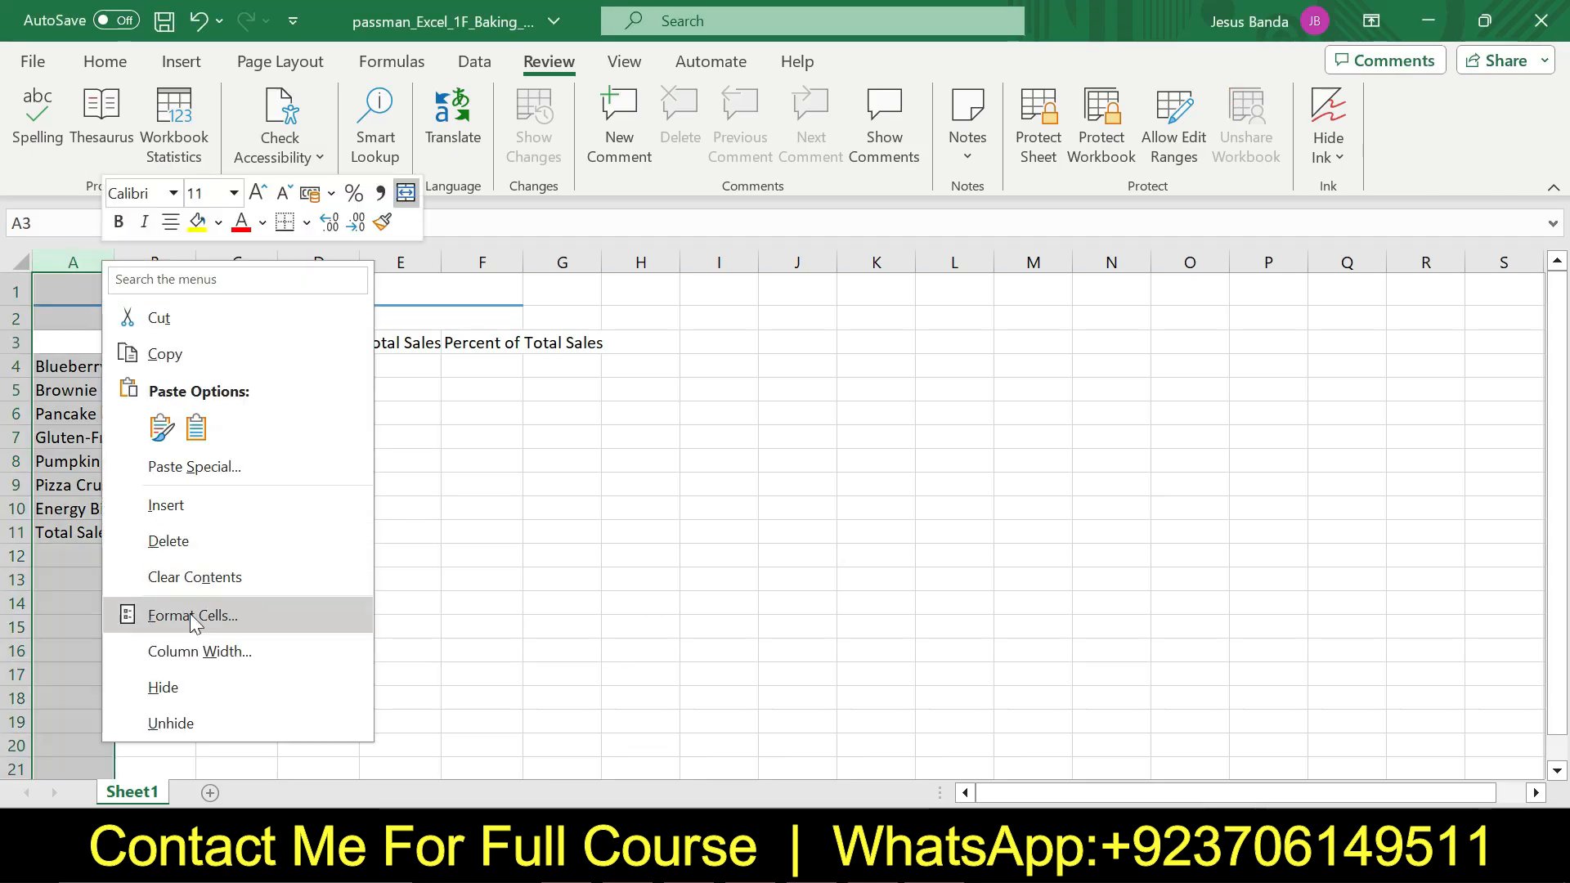
left_click(197, 651)
key("BackSpace")
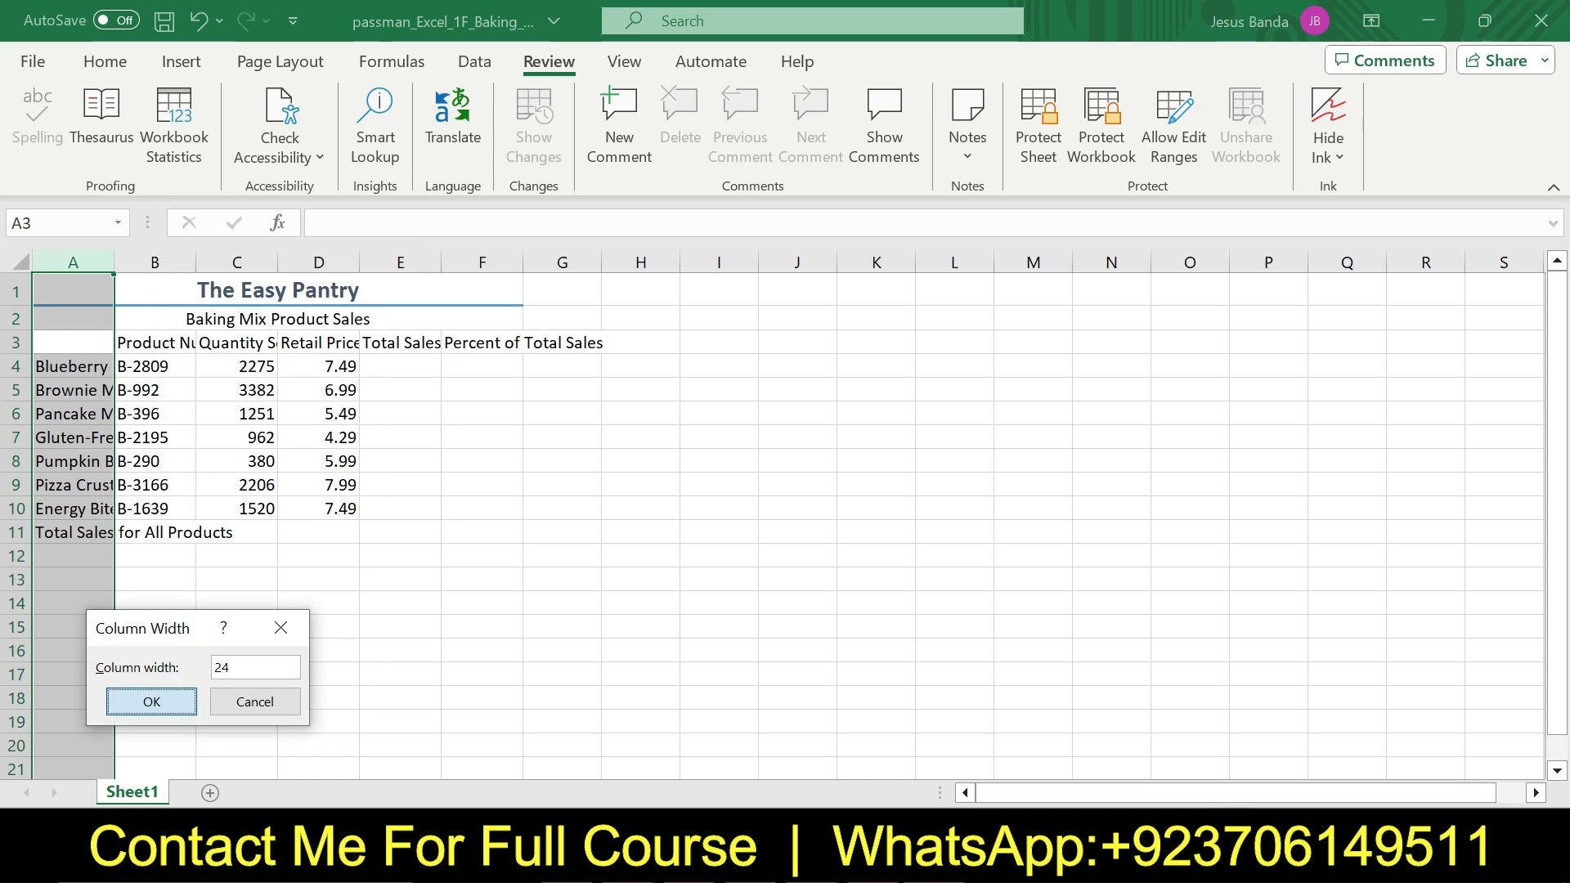
key("Return")
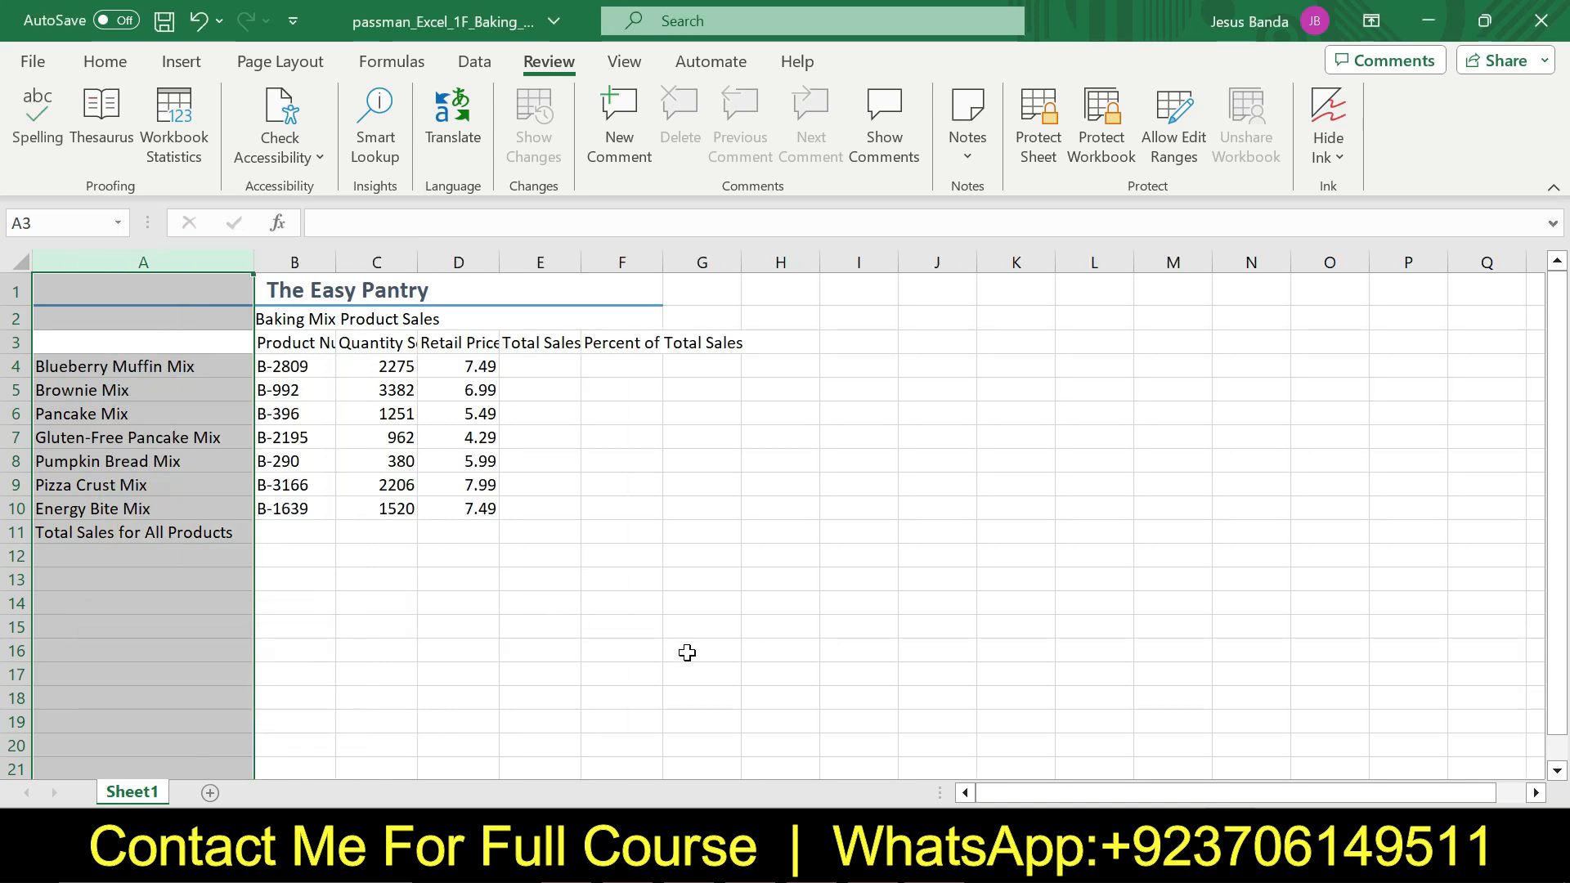
Step: Review the column E part of instruction 3 in Word, and set column E's width to 12 in Excel
key("alt+Tab")
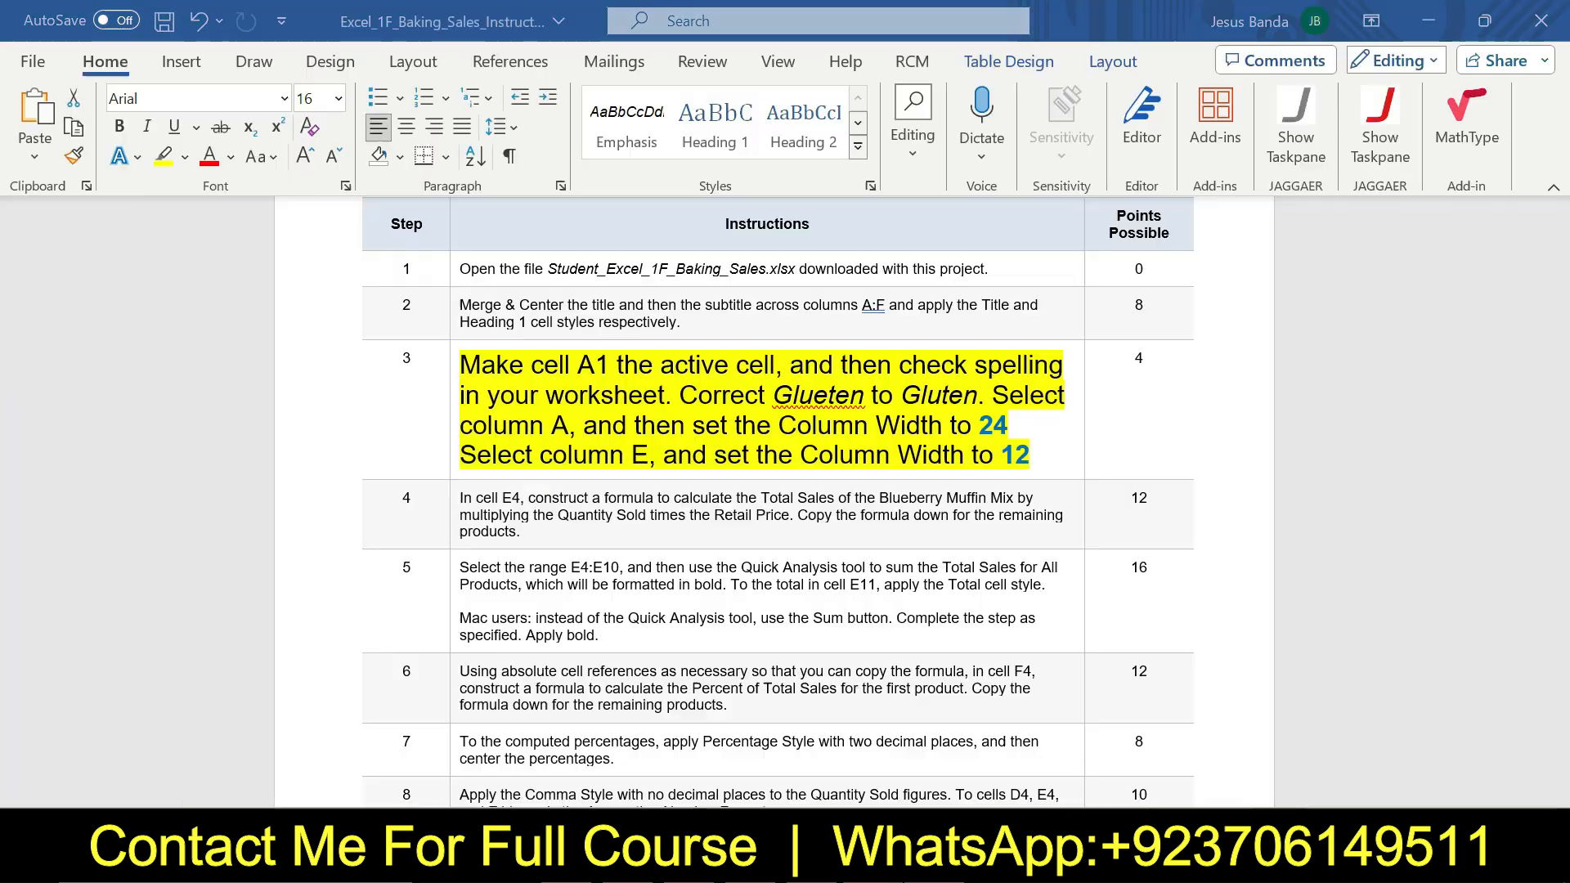
left_click_drag(460, 455, 1030, 454)
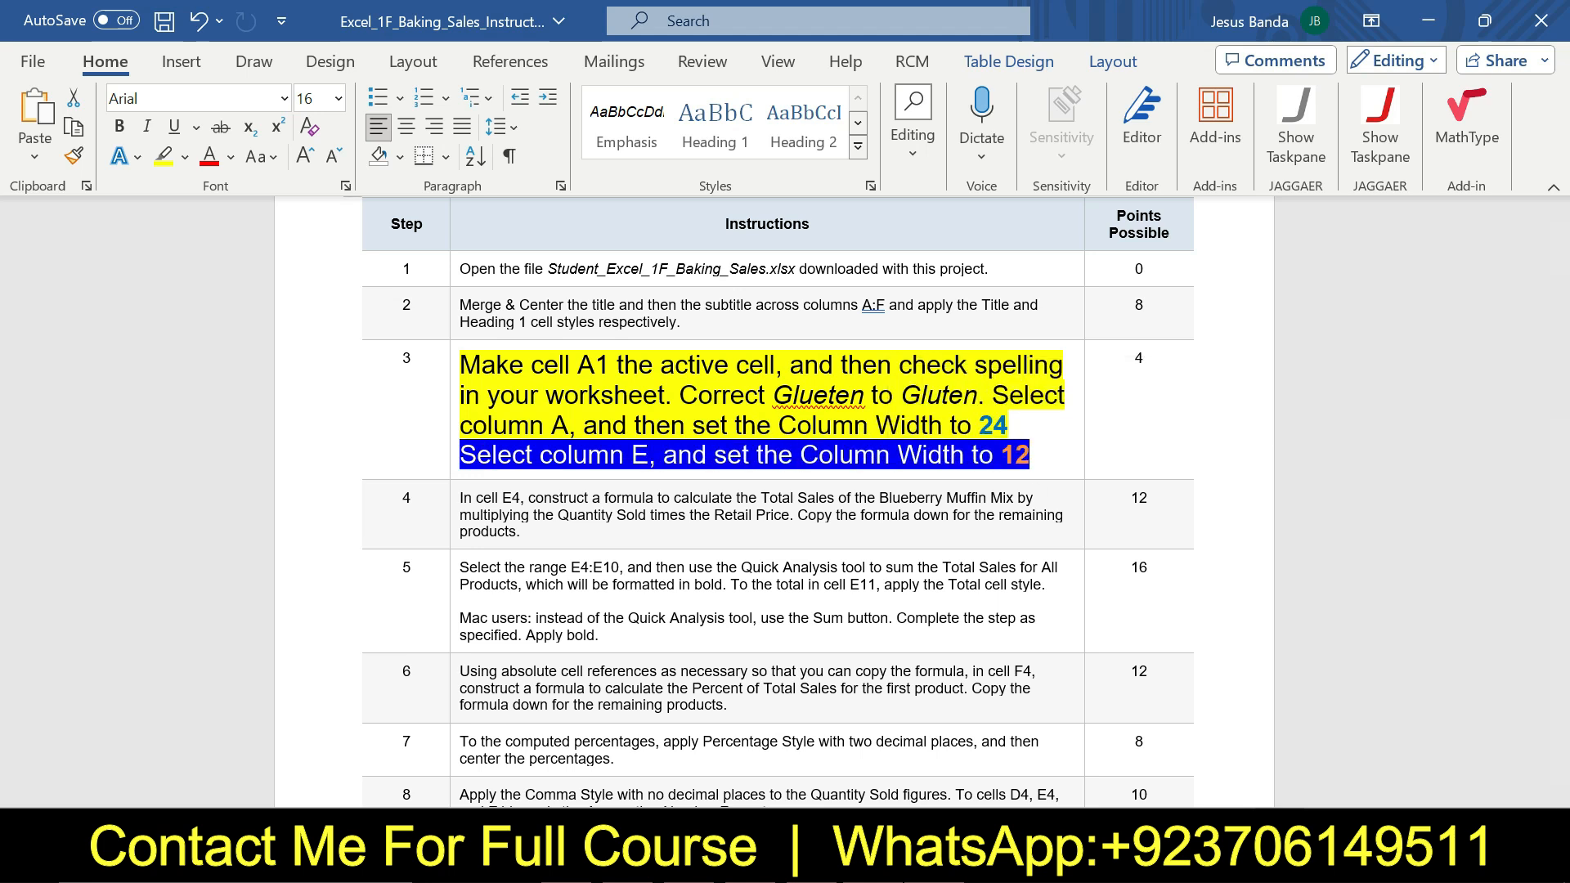
key("alt+Tab")
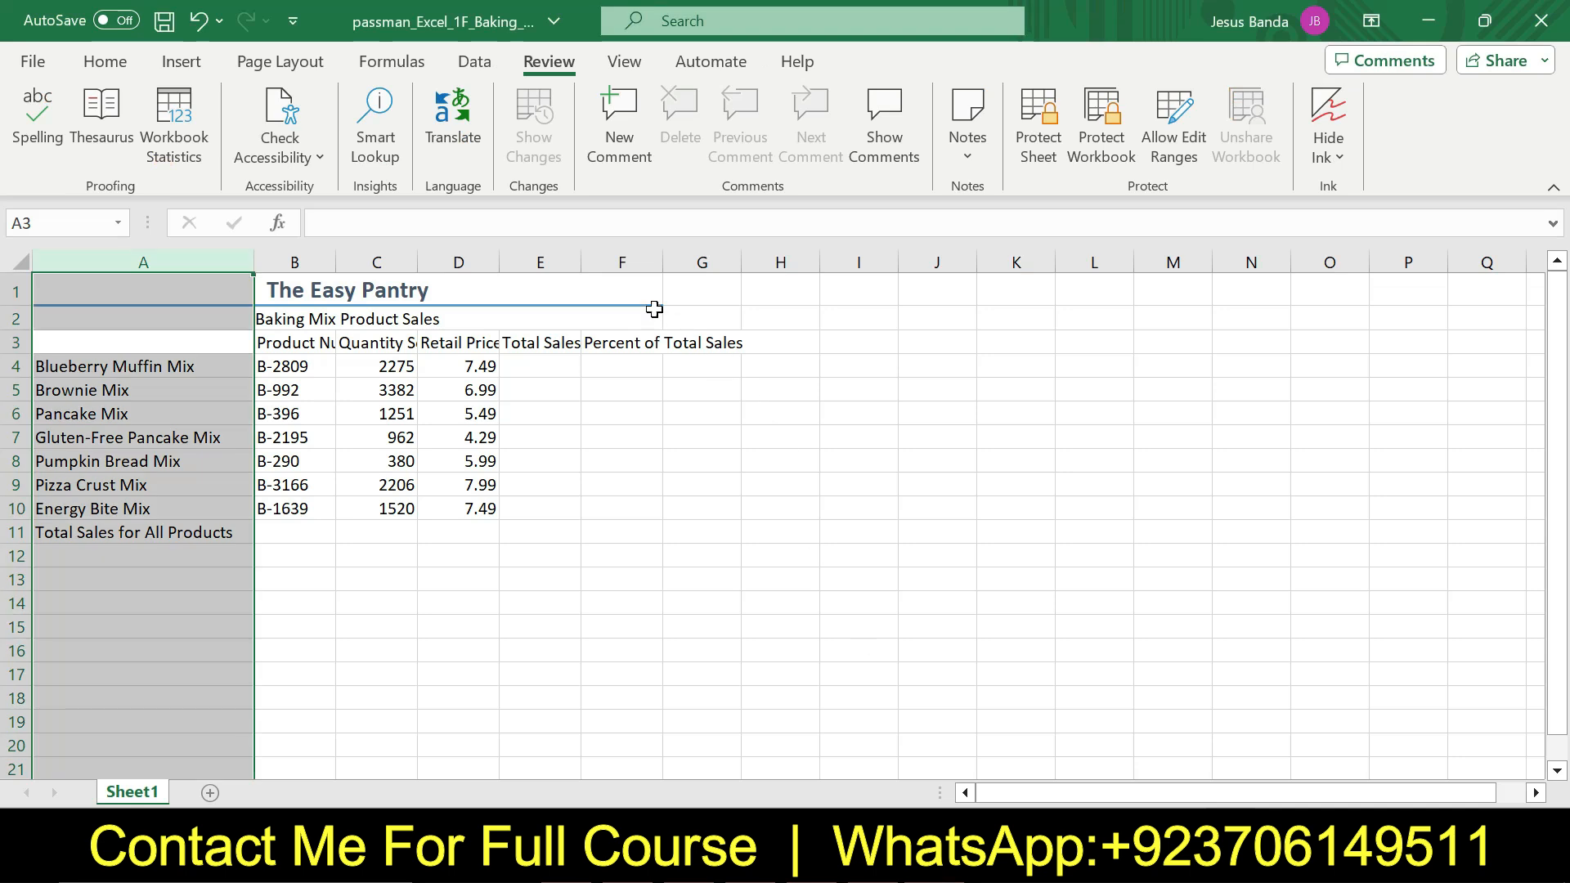
left_click(557, 263)
right_click(557, 267)
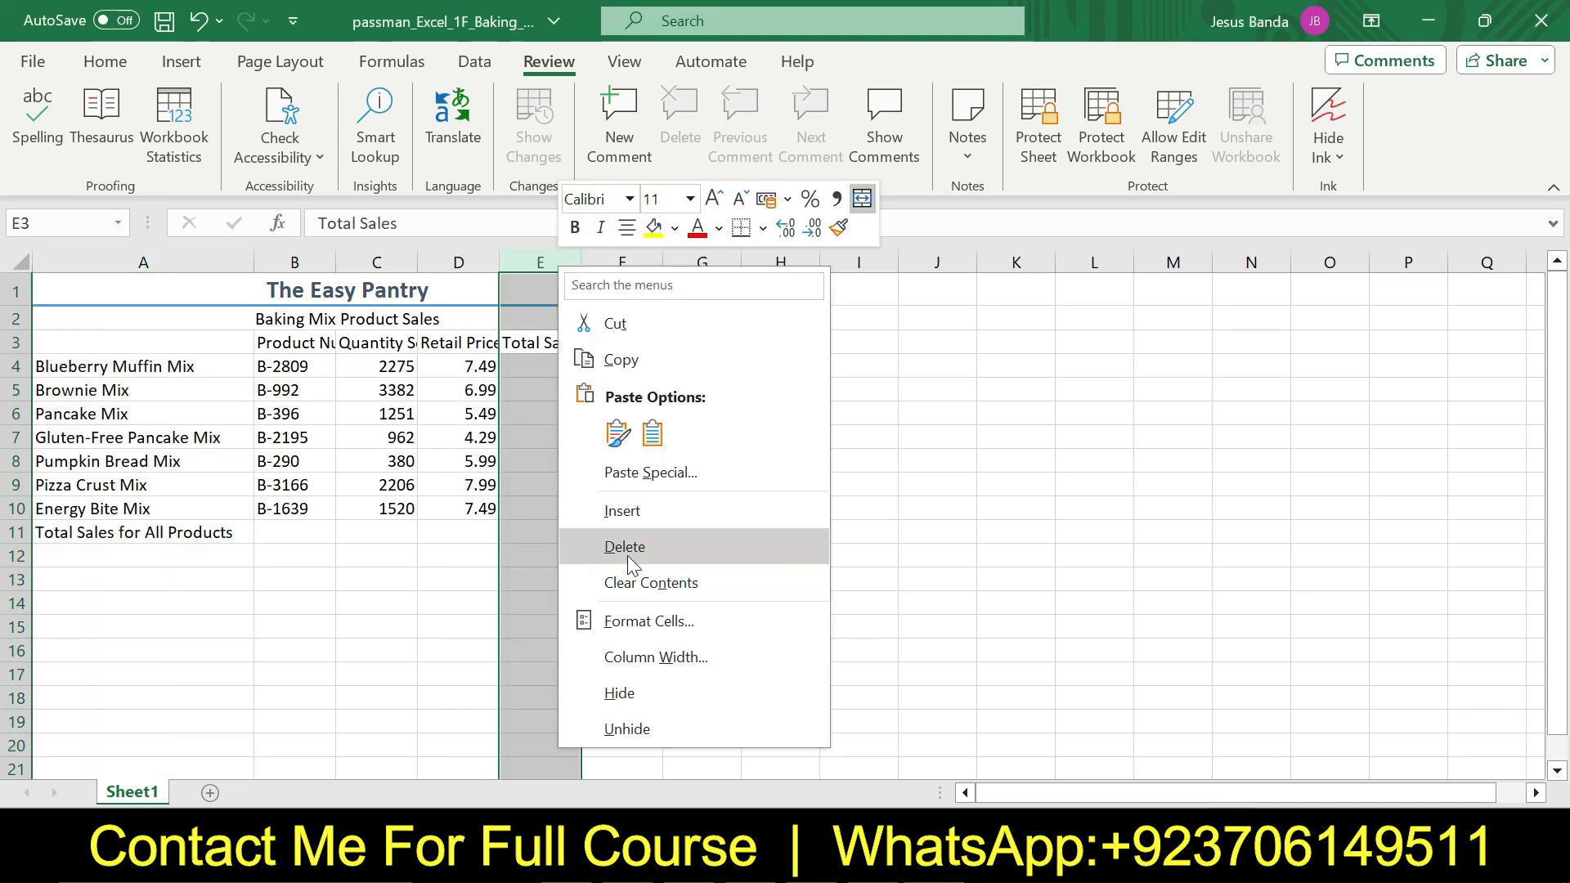
left_click(648, 647)
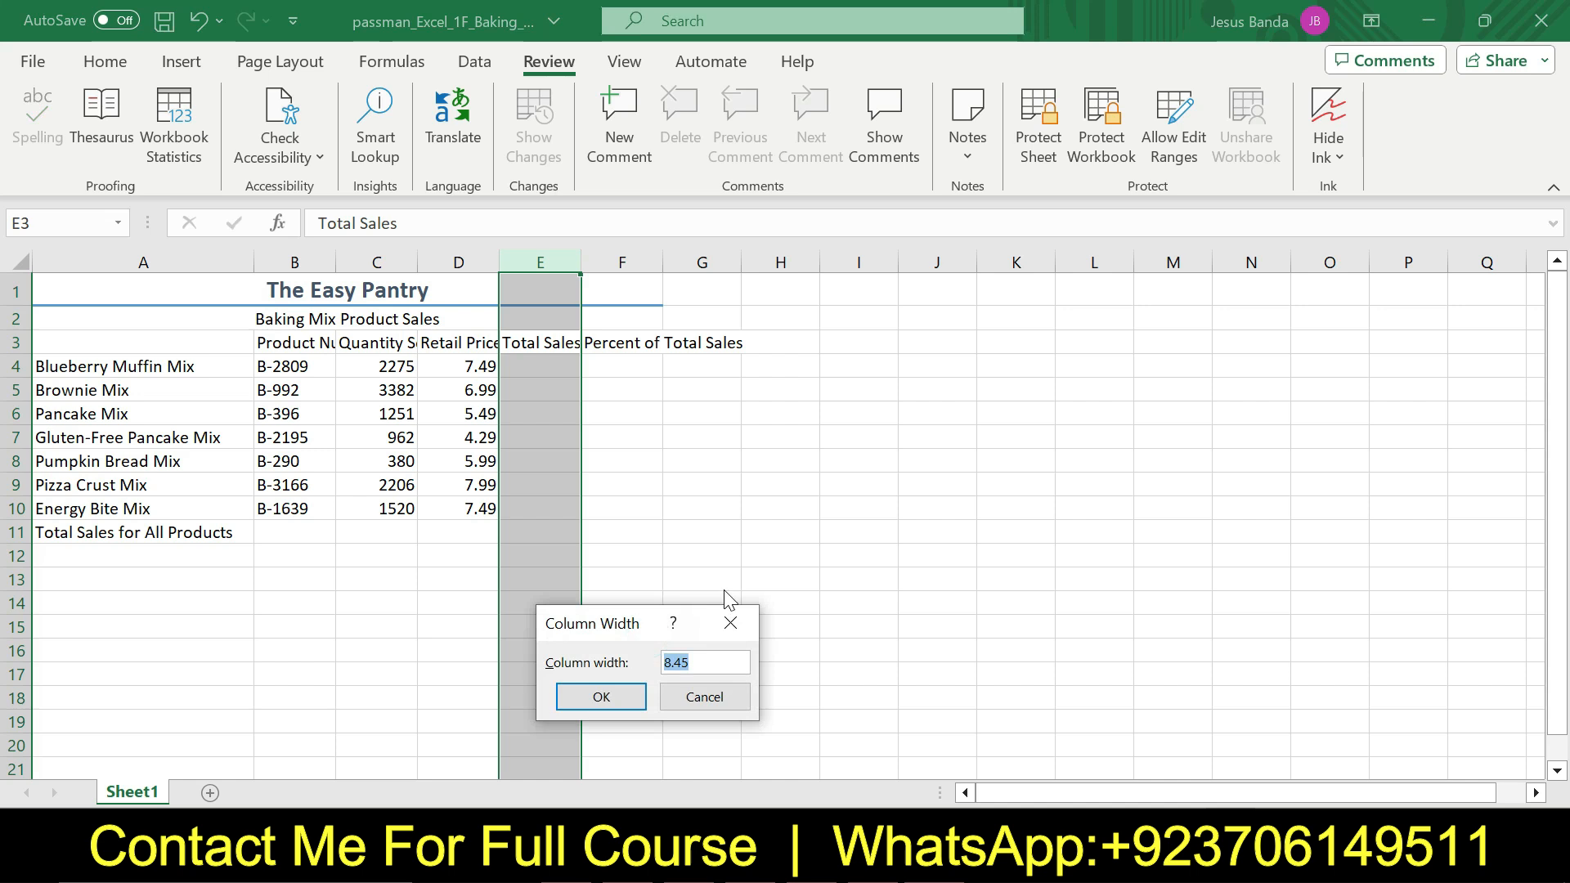
type("12")
key("Return")
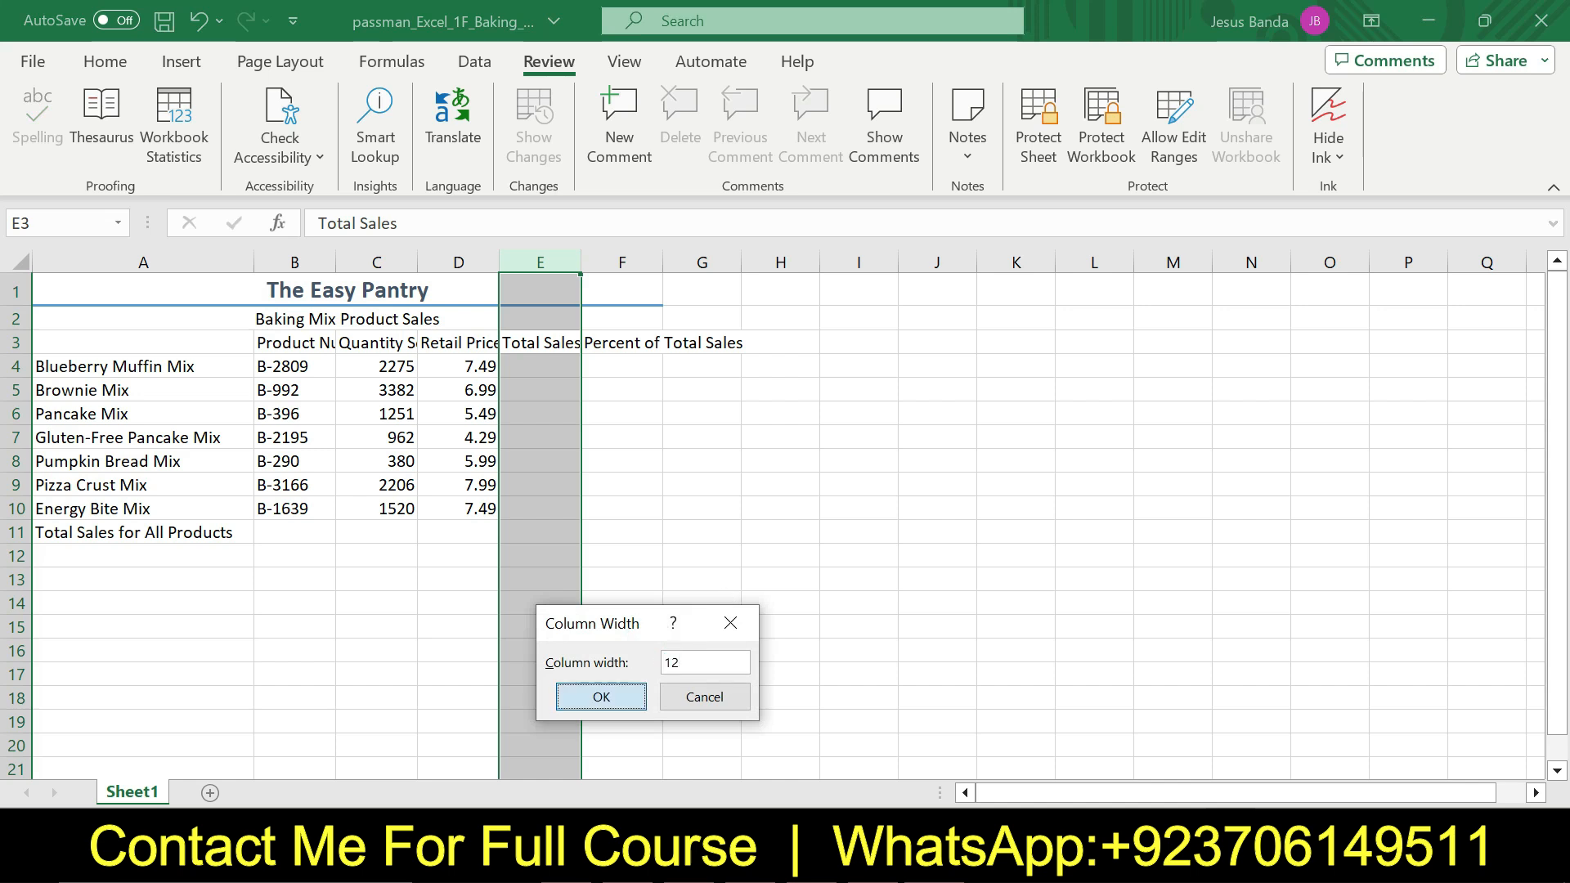
left_click(724, 589)
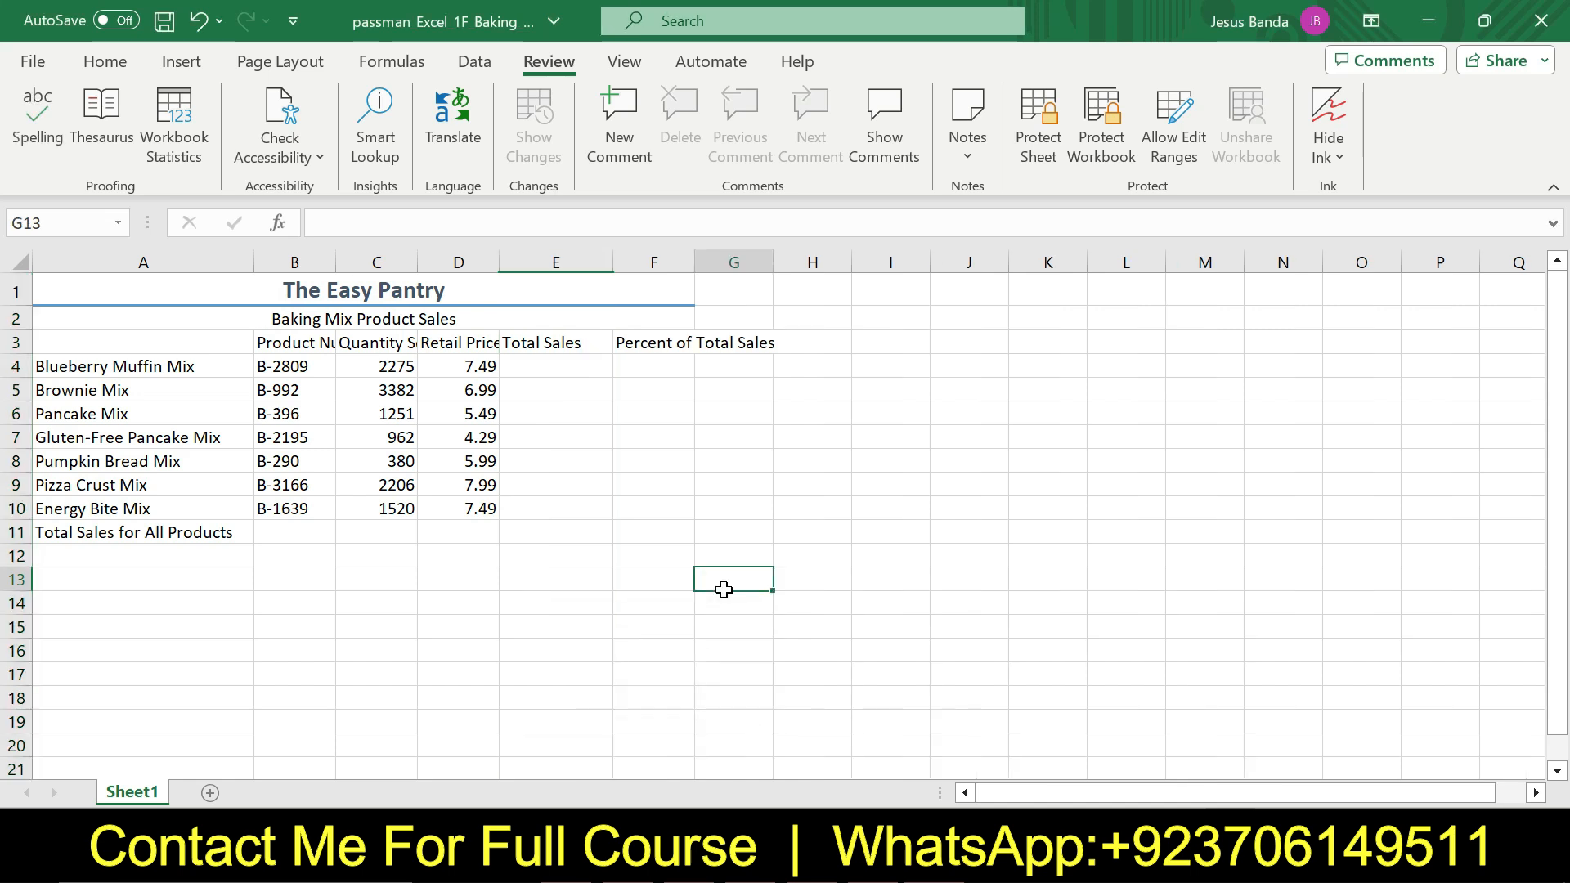
Step: Switch to Word and set the step 3 instruction's font size to 9 pt with no highlighting
key("alt+Tab")
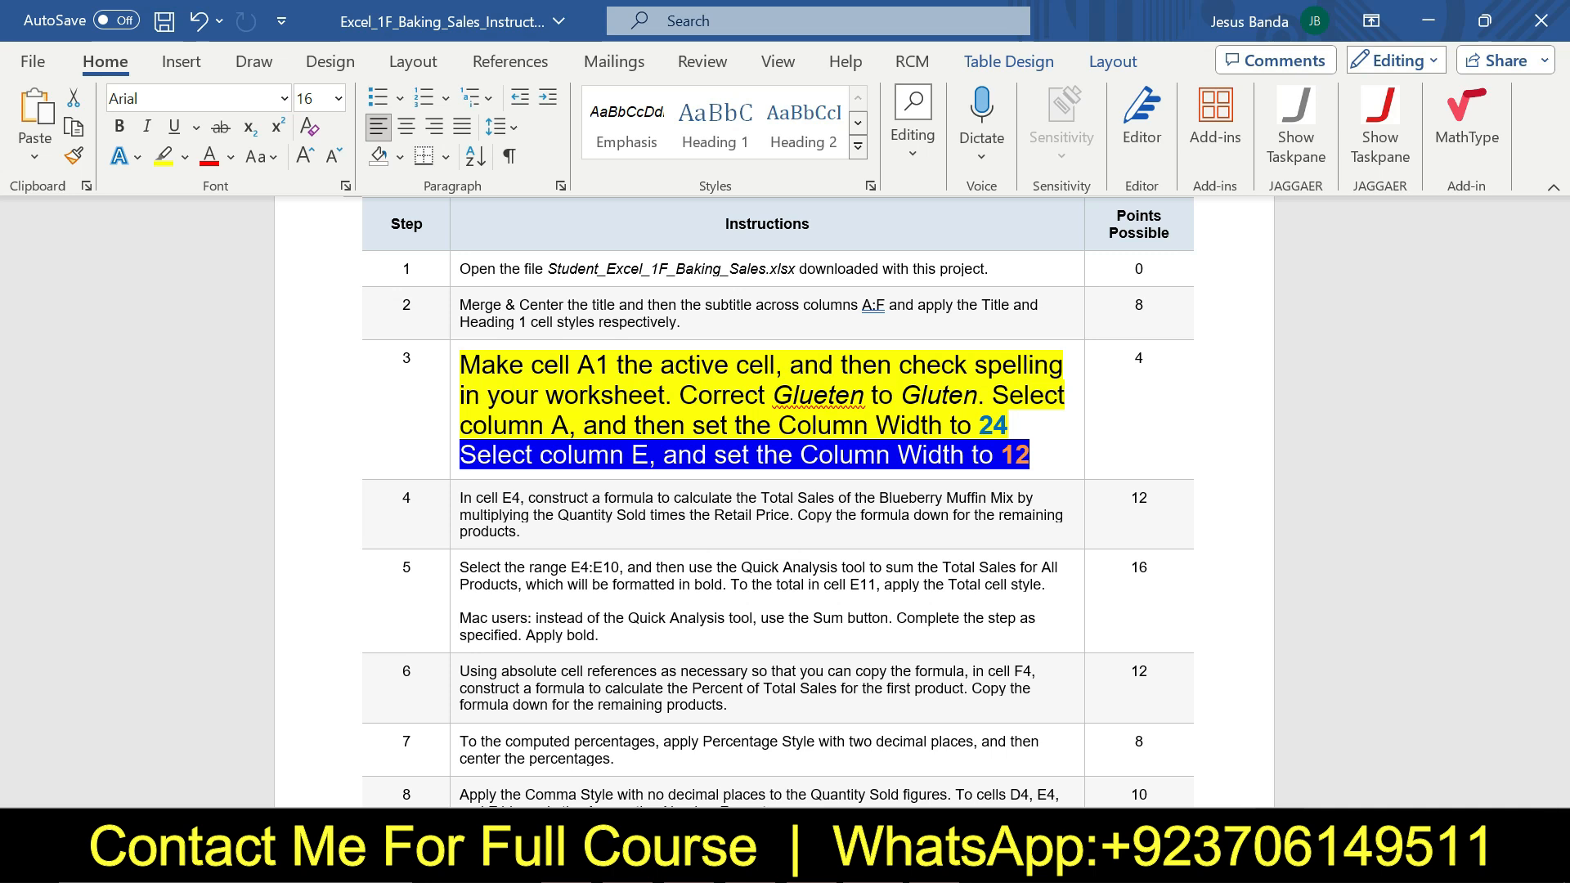
left_click(450, 408)
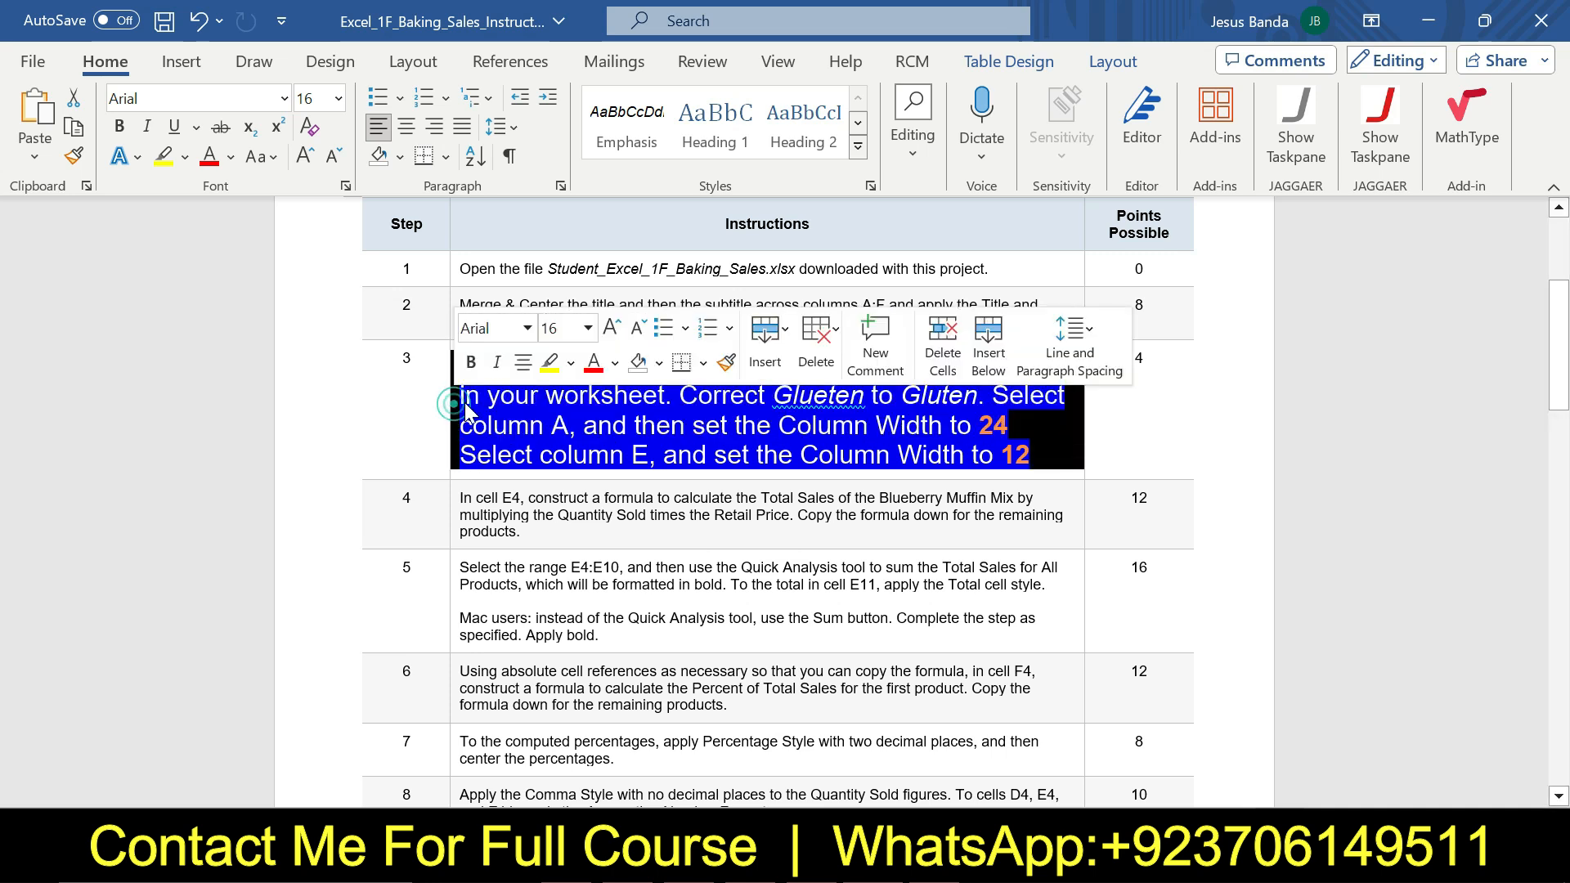
left_click(587, 330)
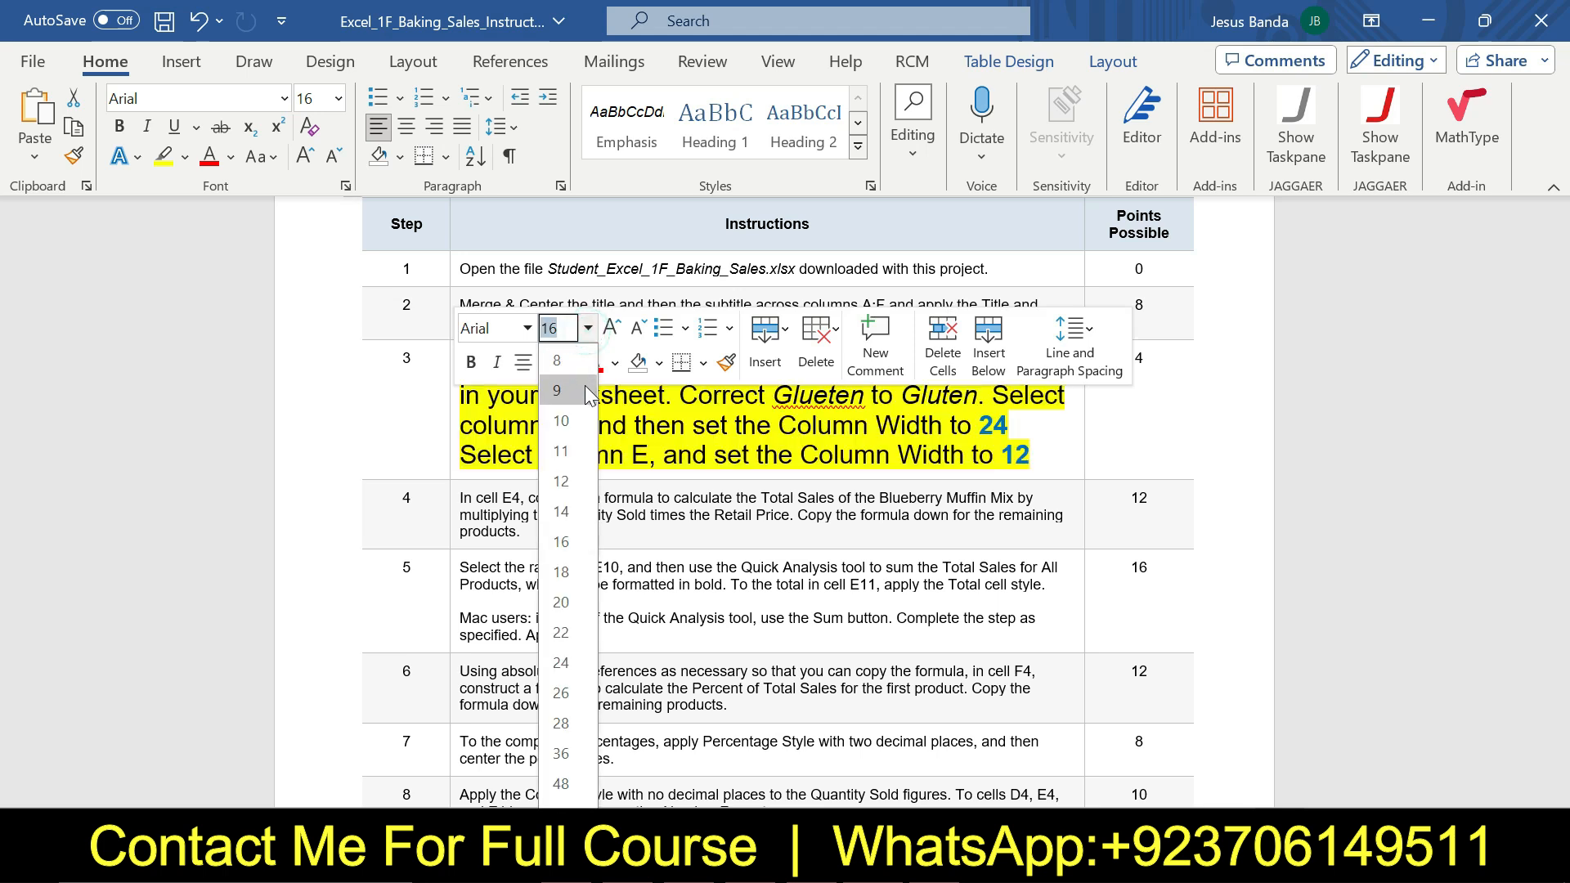
left_click(577, 376)
left_click(573, 365)
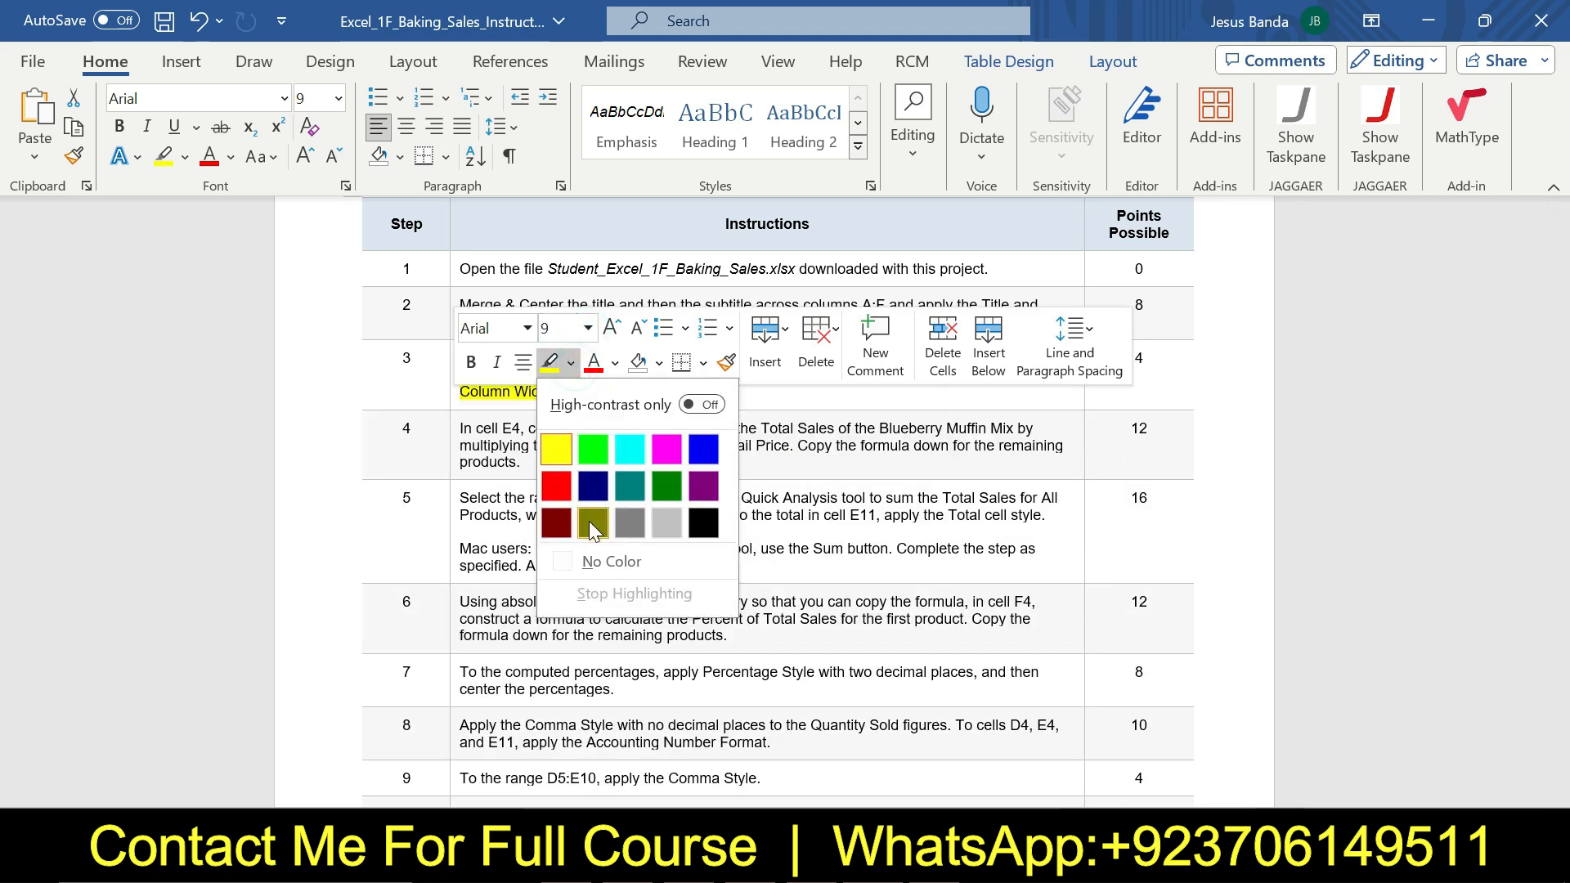
left_click(599, 551)
left_click(599, 554)
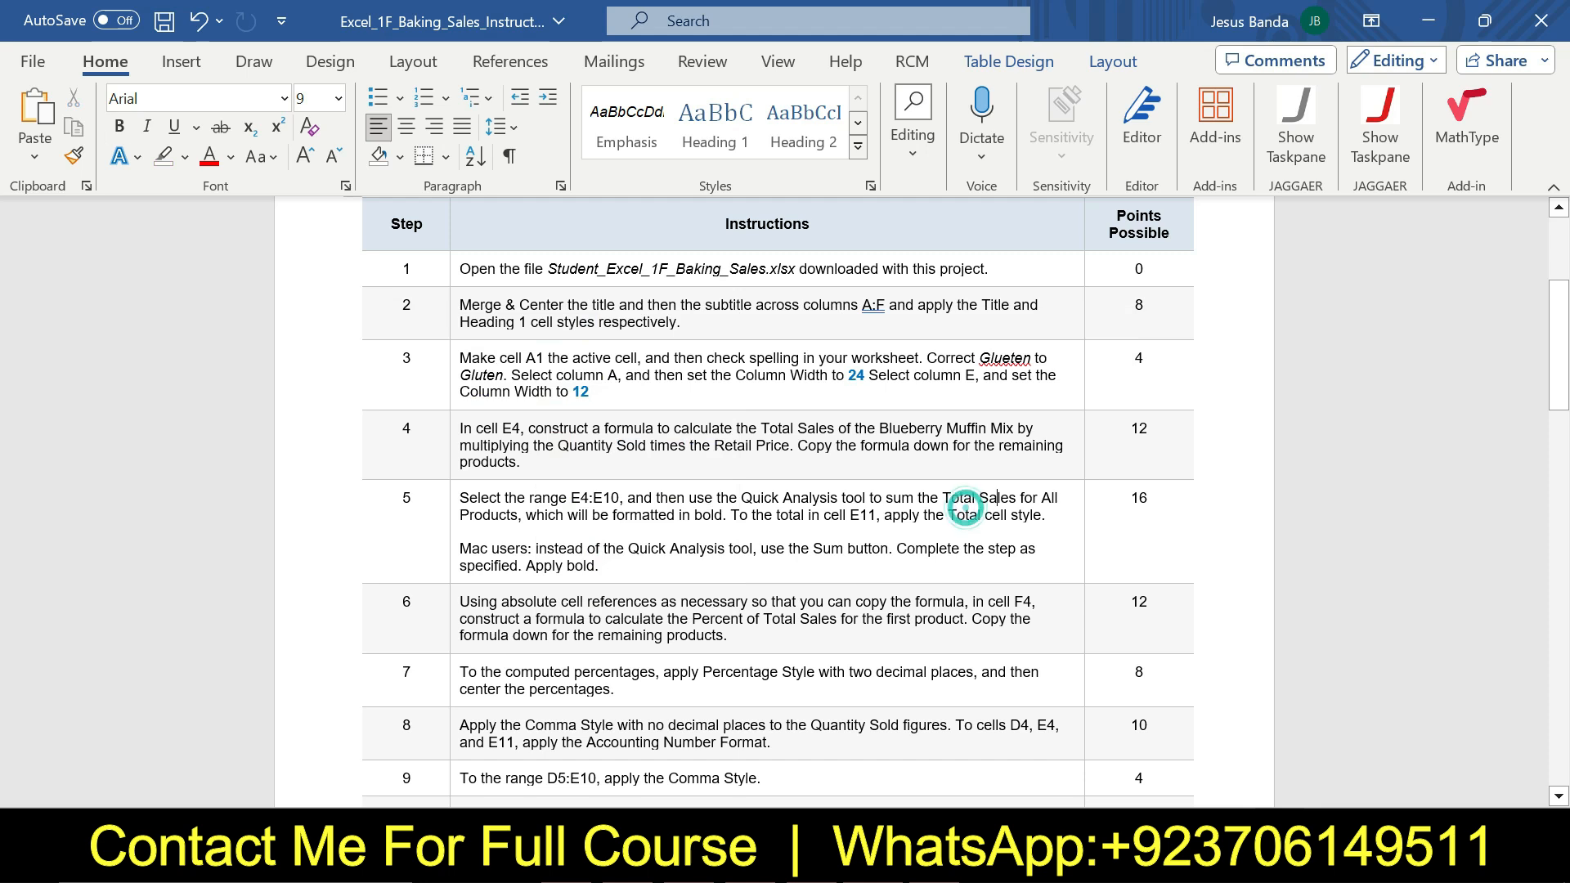
Step: Enlarge the step 4 instruction about the Total Sales formula to 16 pt and highlight it in yellow
left_click_drag(1558, 356, 1558, 390)
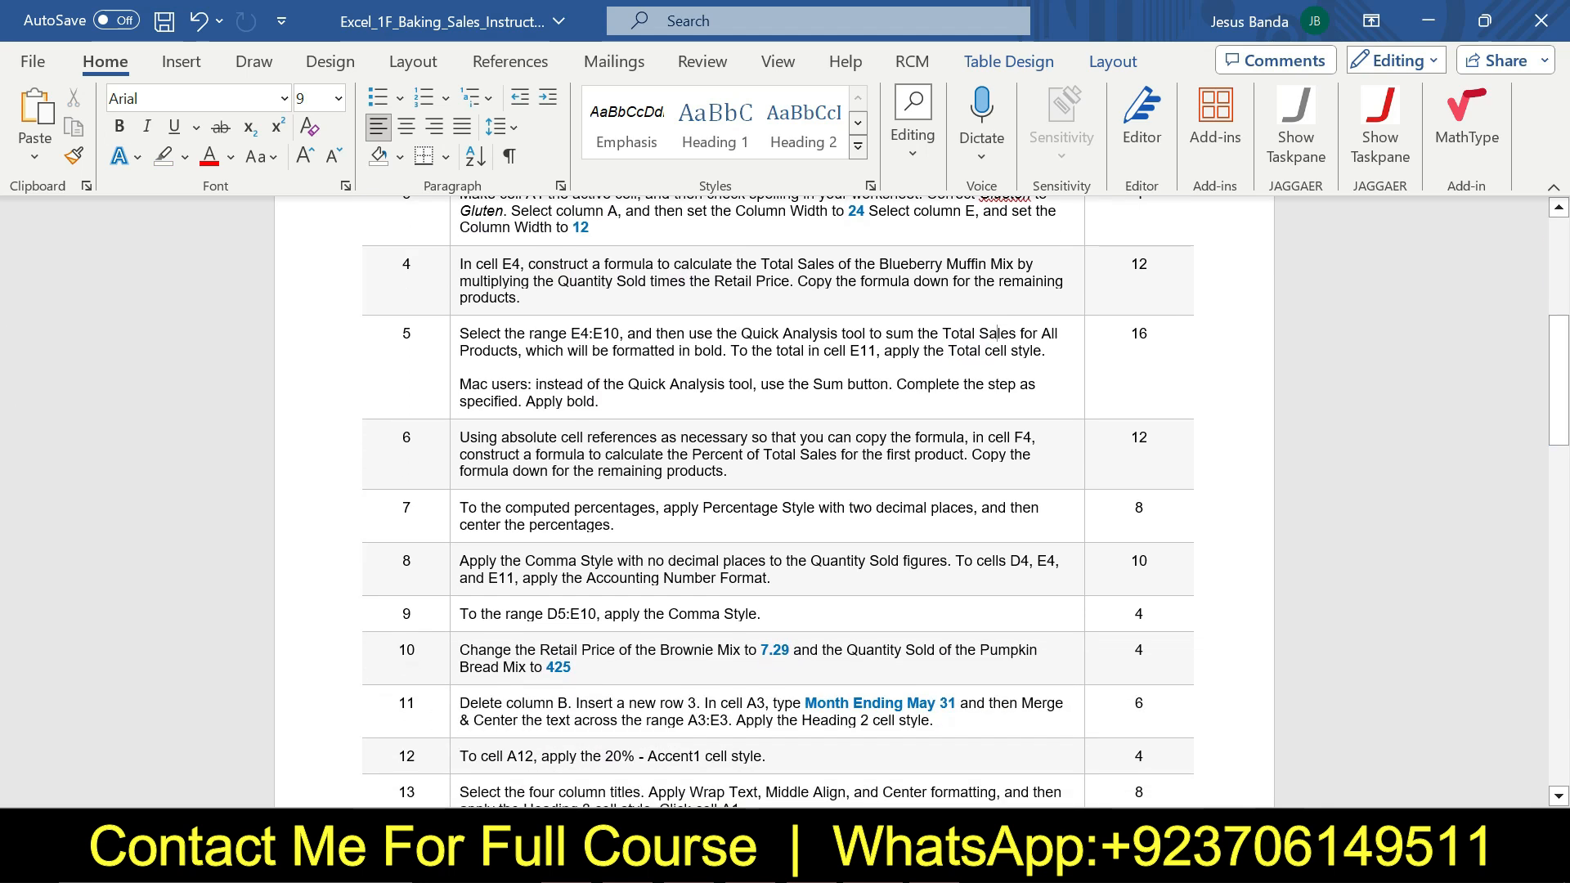
left_click(454, 270)
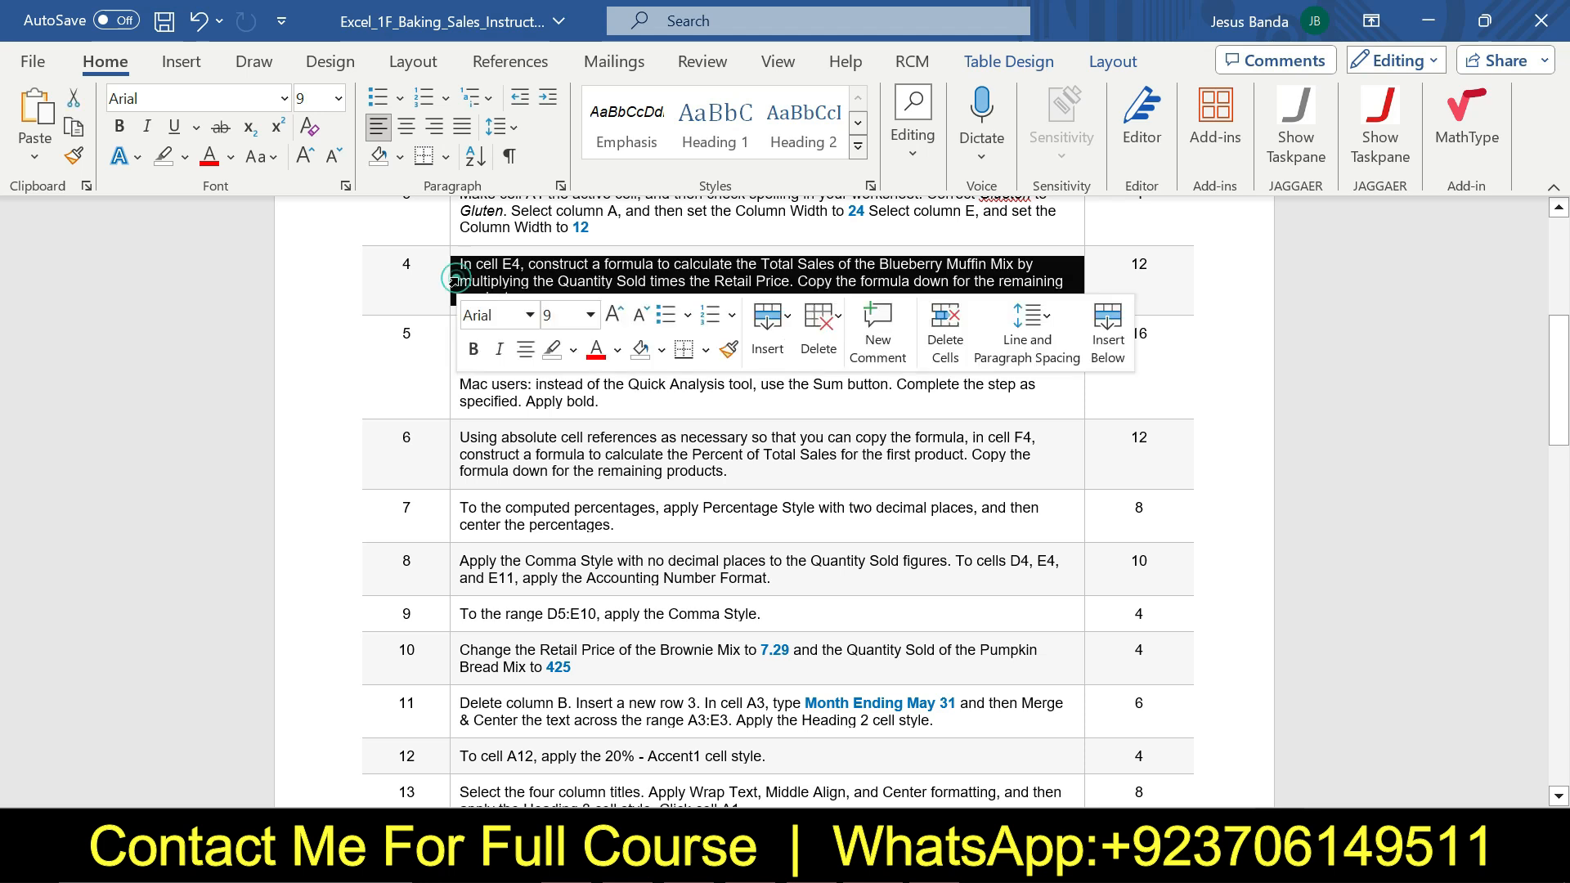
left_click(589, 316)
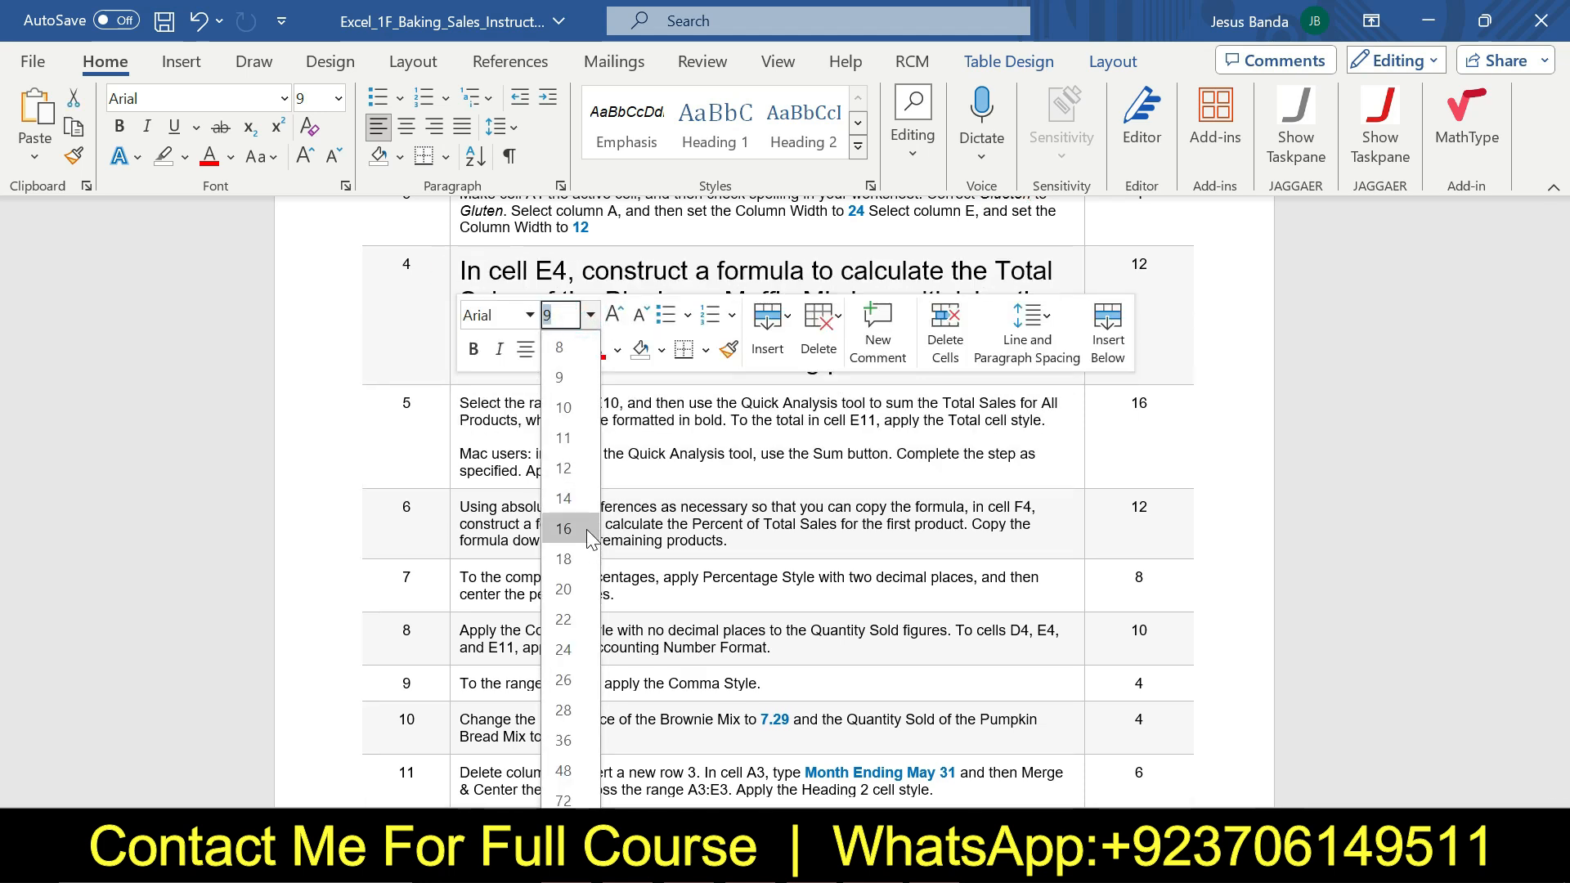
left_click(586, 528)
left_click(573, 349)
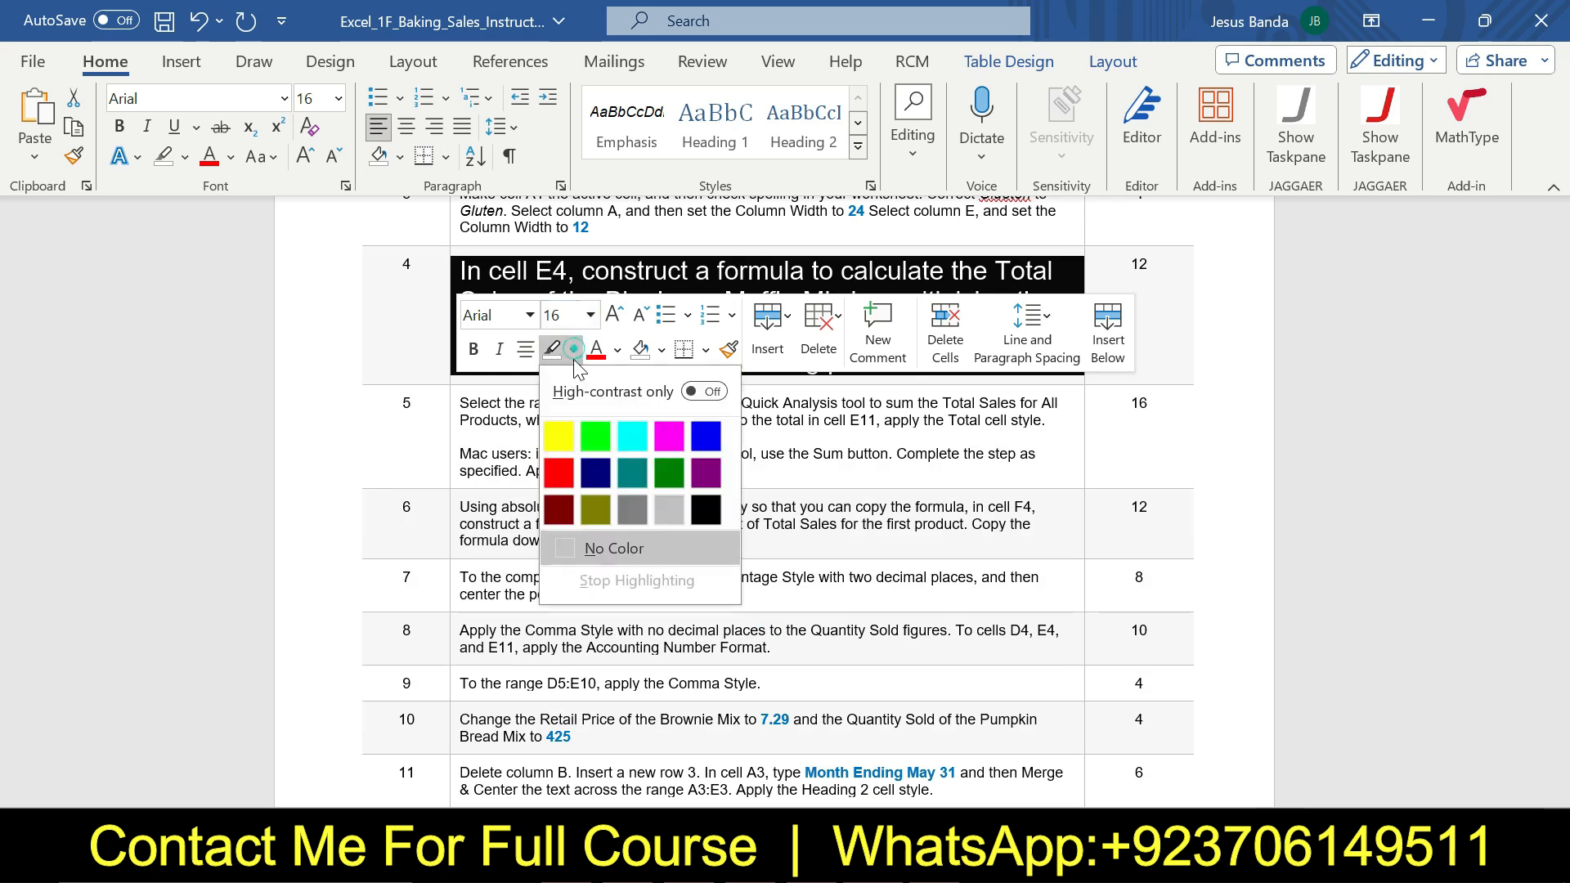
left_click(562, 432)
left_click(564, 434)
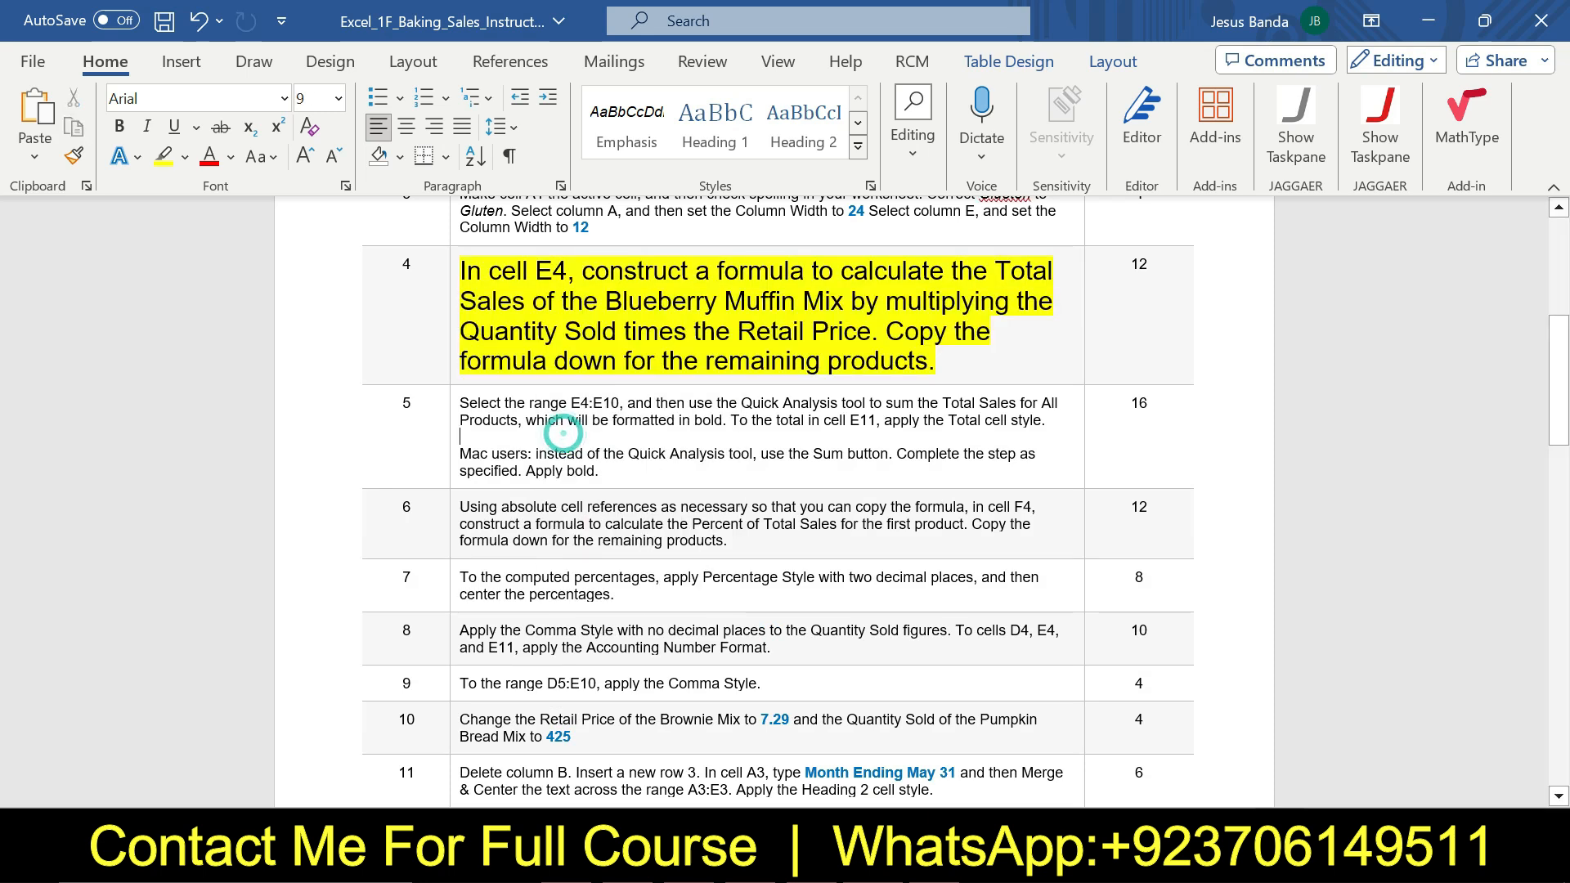
Step: Review the formula part of instruction 4 in Word, and enter =C4*D4 in cell E4 in Excel
left_click_drag(462, 270, 850, 331)
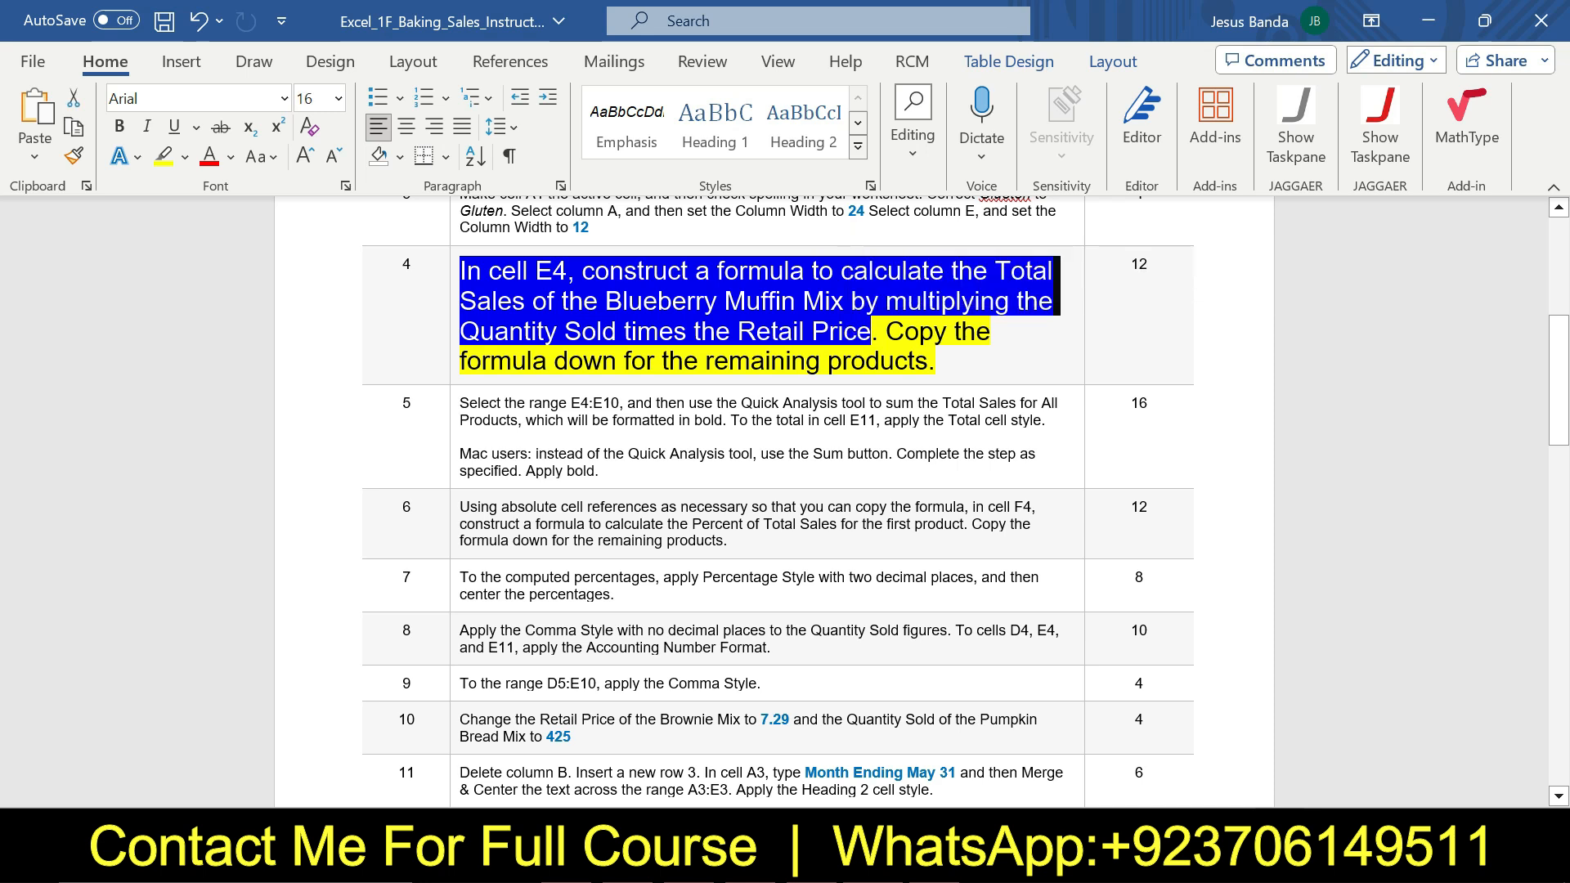
left_click(936, 720)
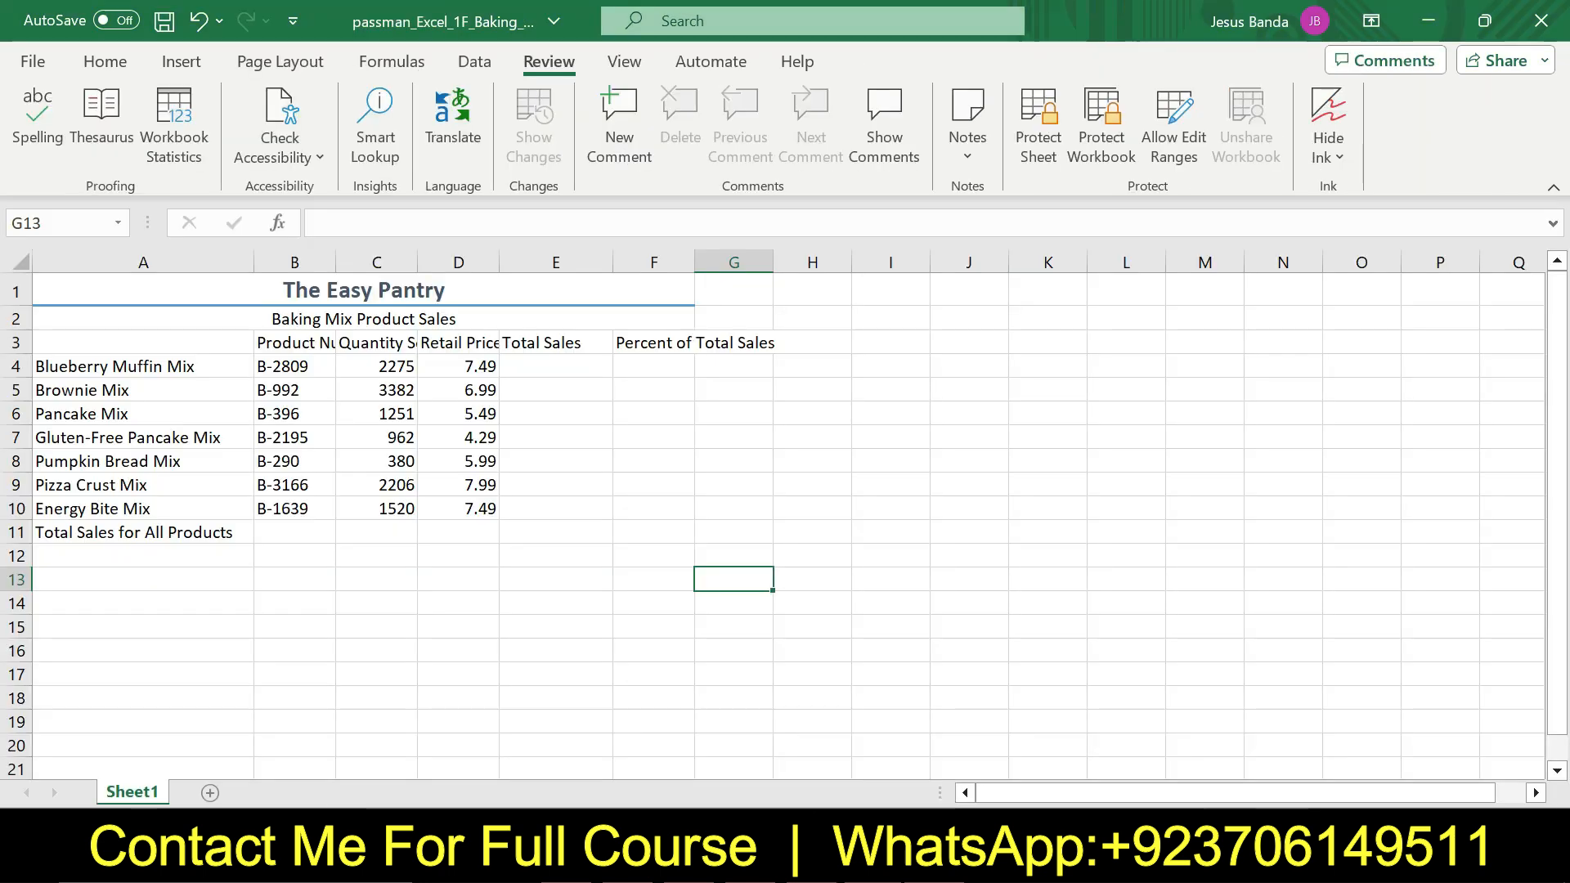
left_click(564, 364)
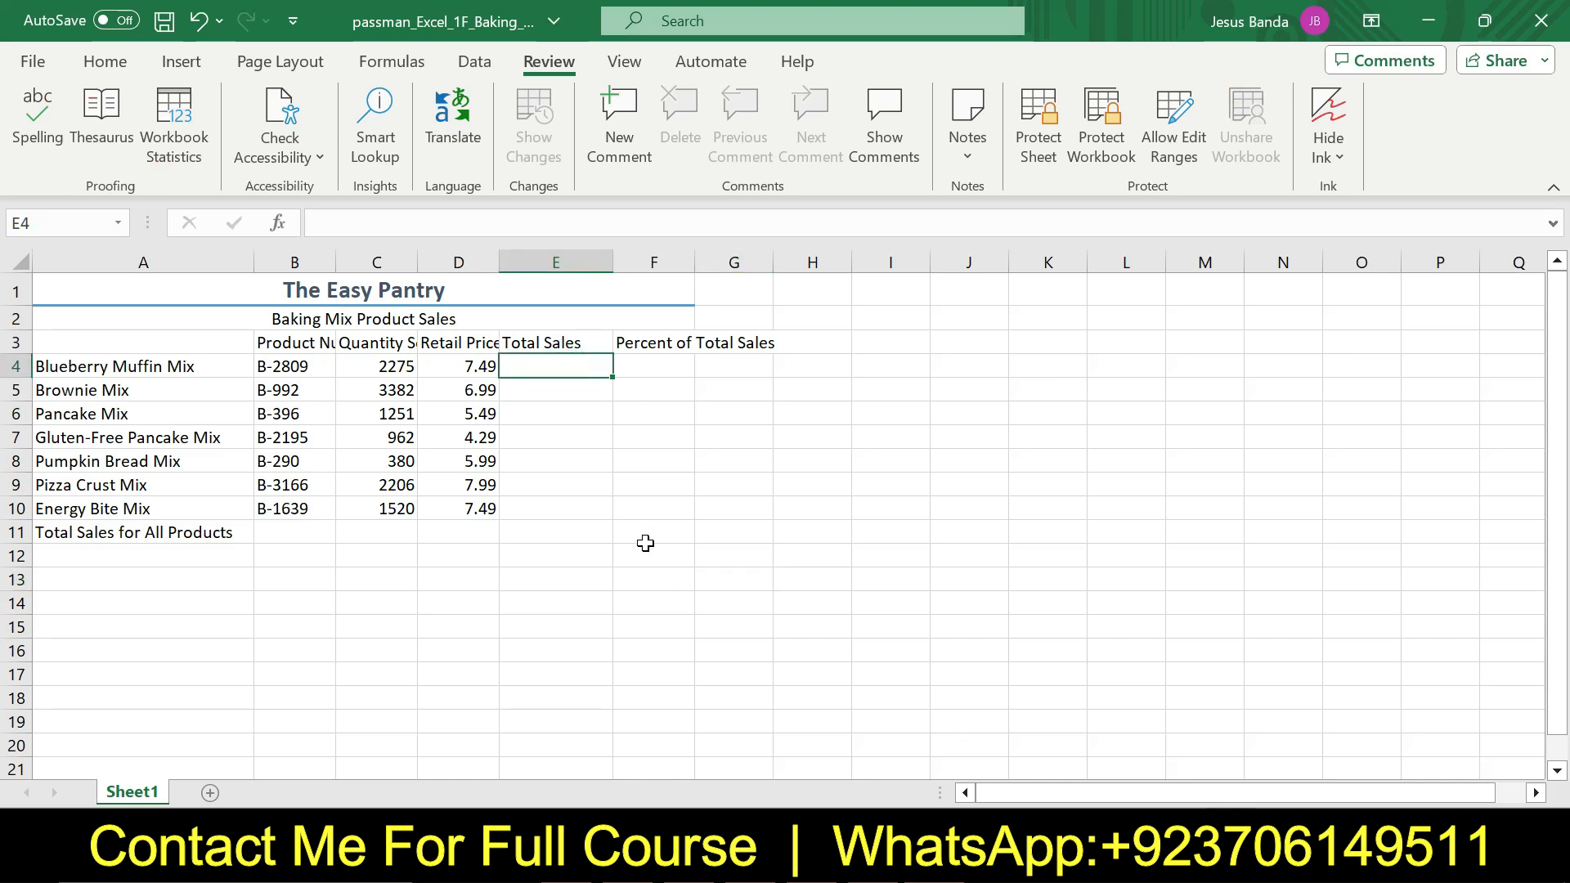
type("=")
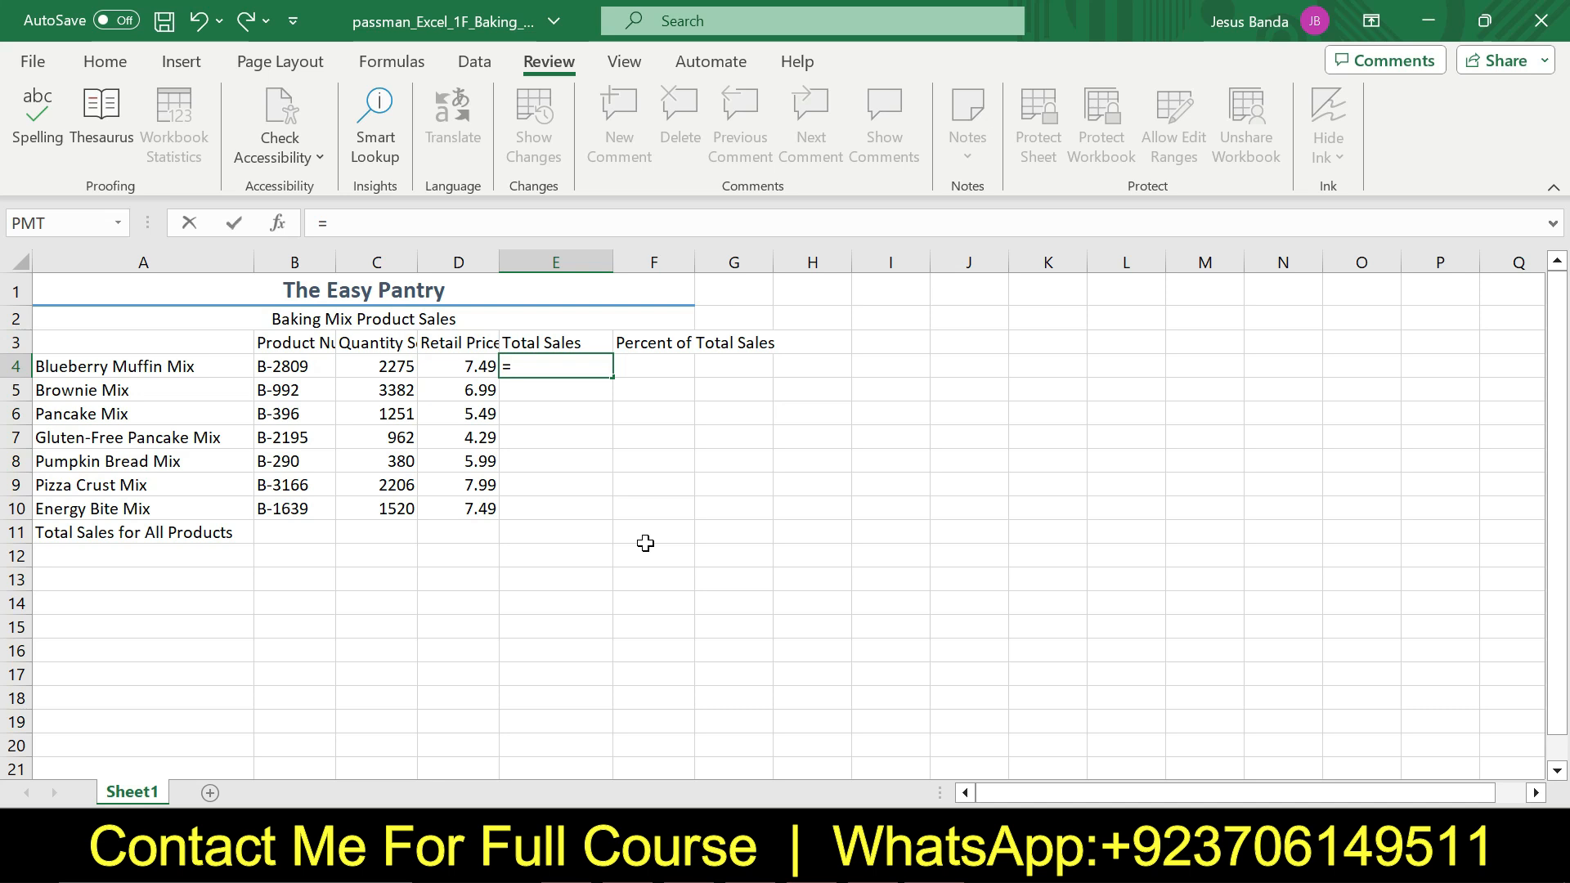
type("C4")
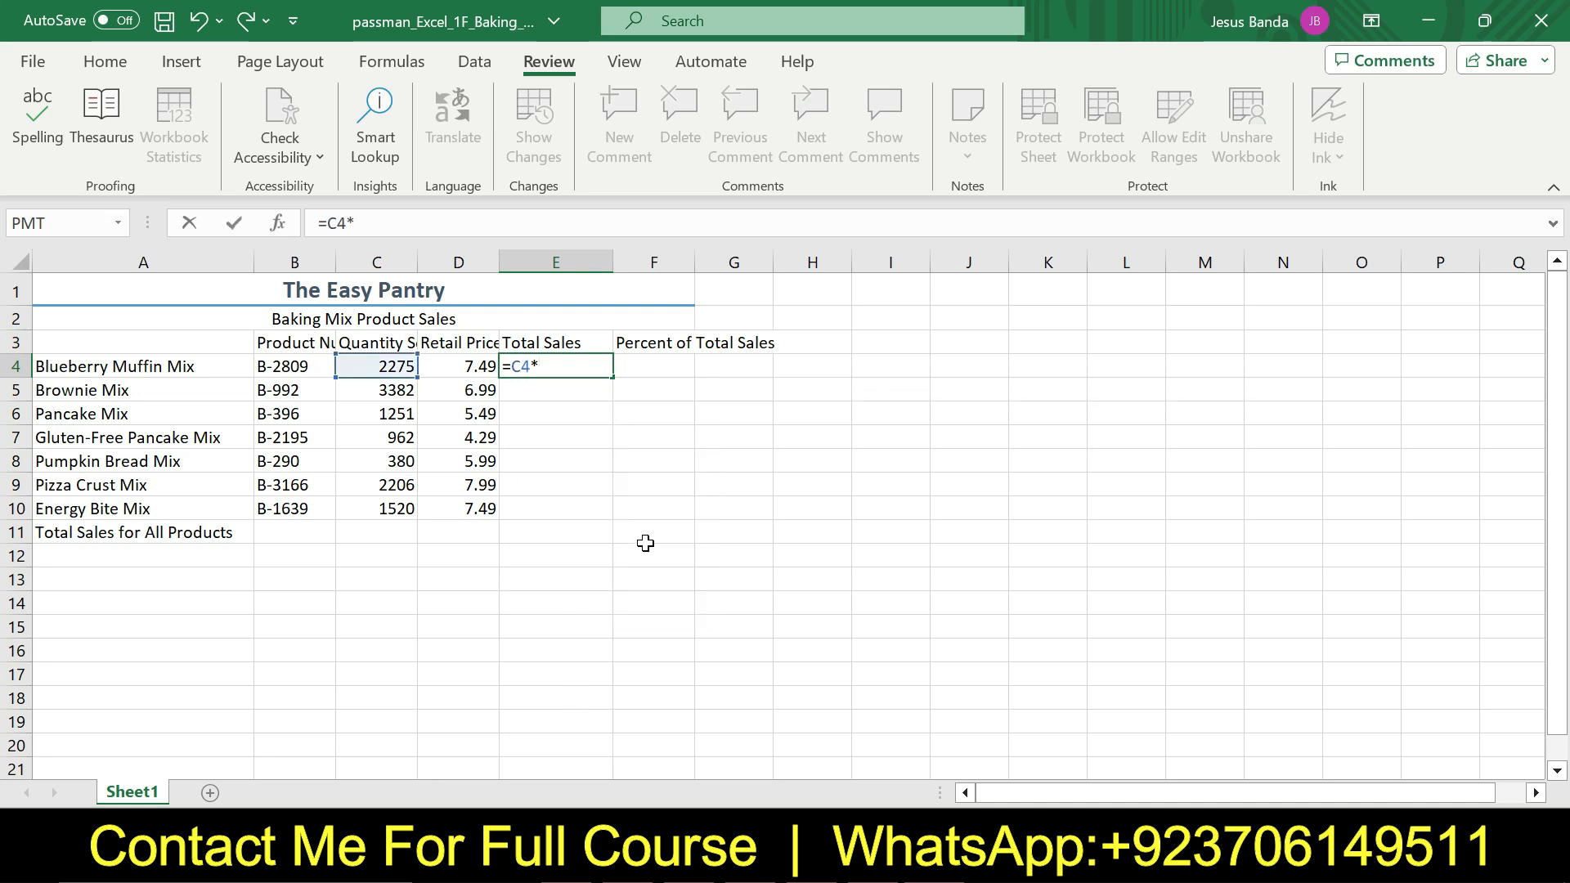
type("*D")
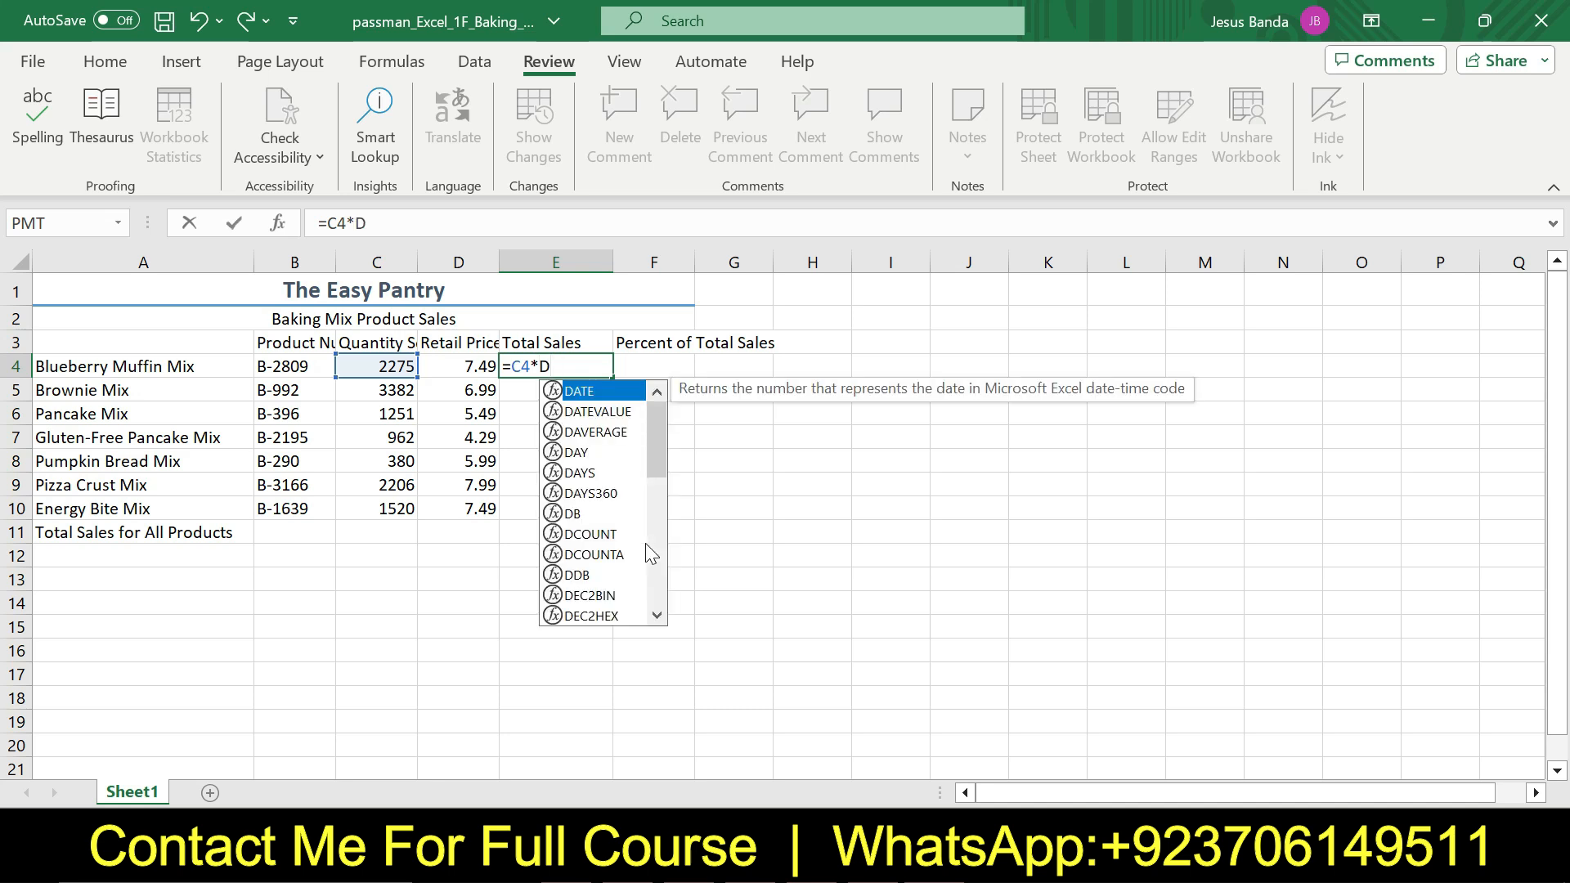
type("4")
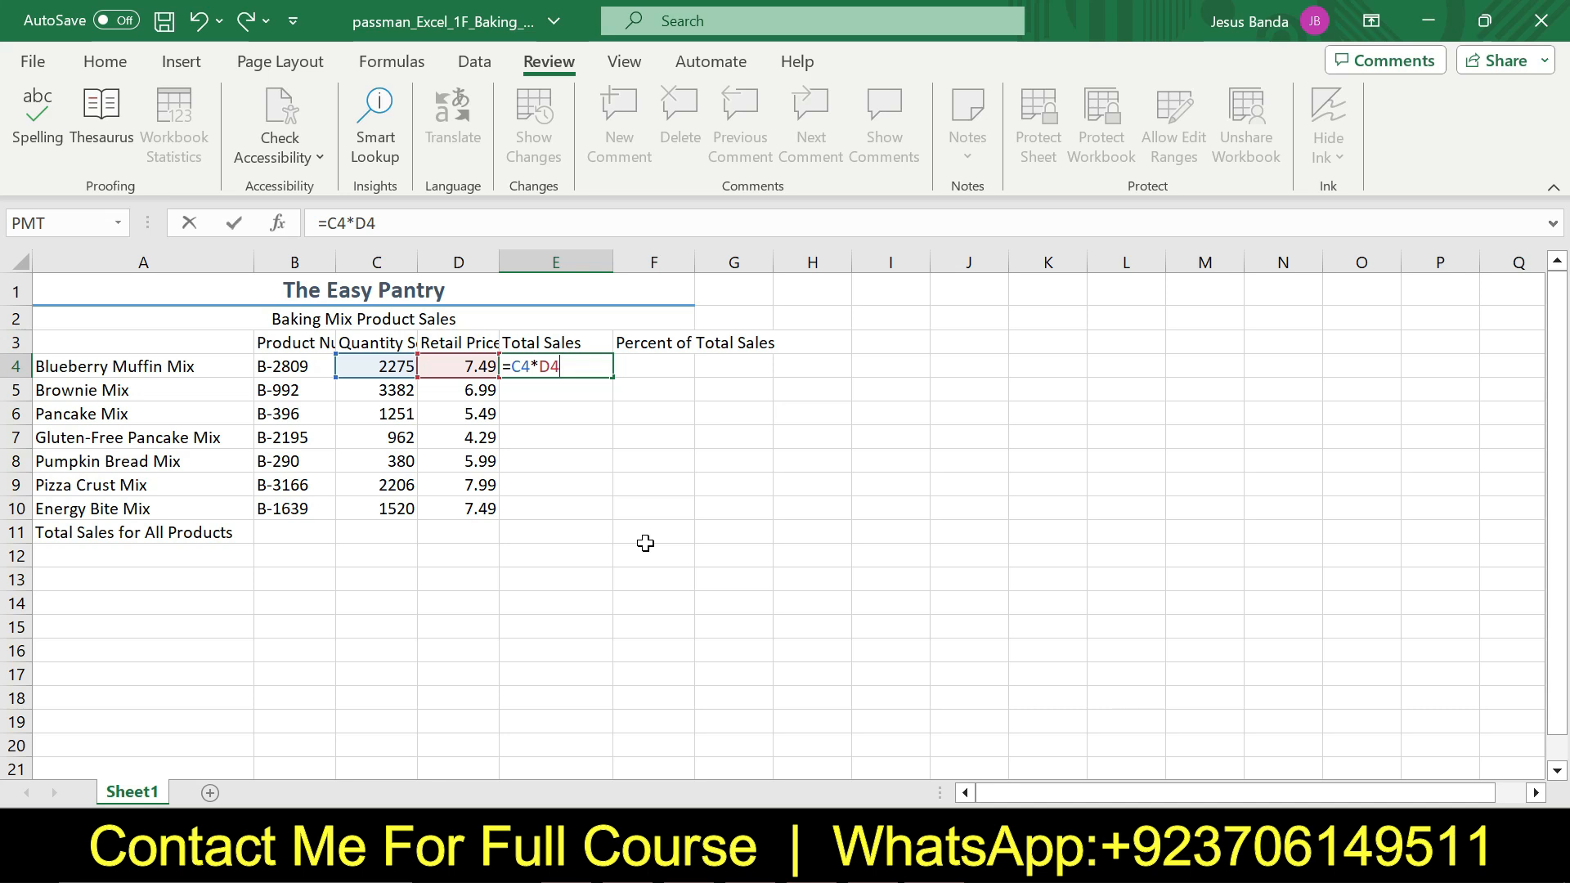
key("Return")
Step: Review the copy part of instruction 4 in Word, and fill the E4 formula down through E10 in Excel
left_click(581, 365)
left_click(871, 858)
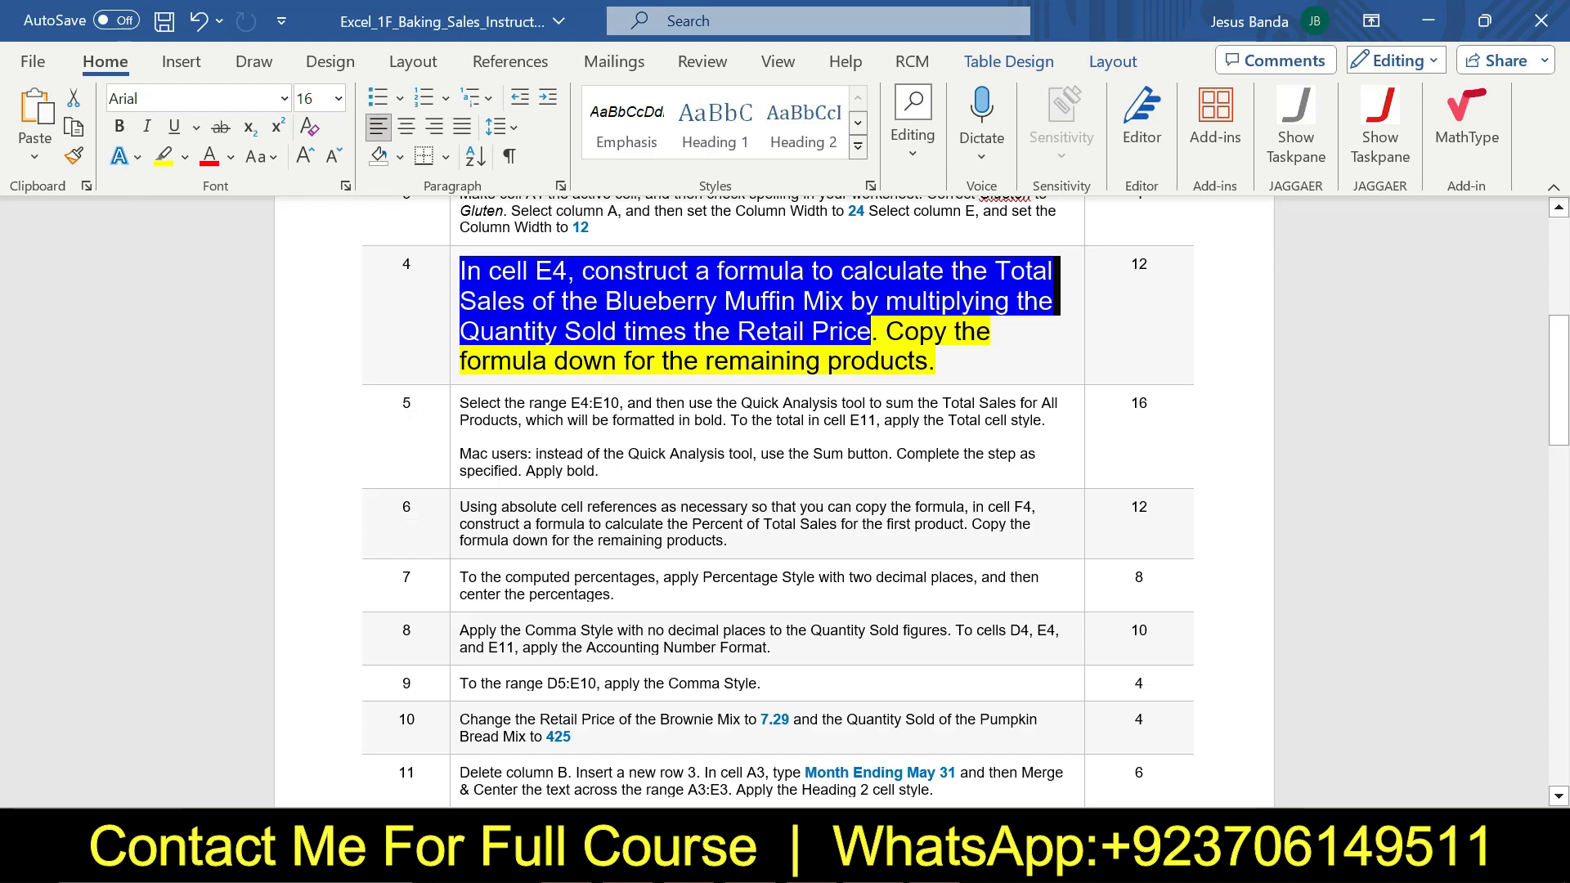
left_click_drag(886, 331, 937, 360)
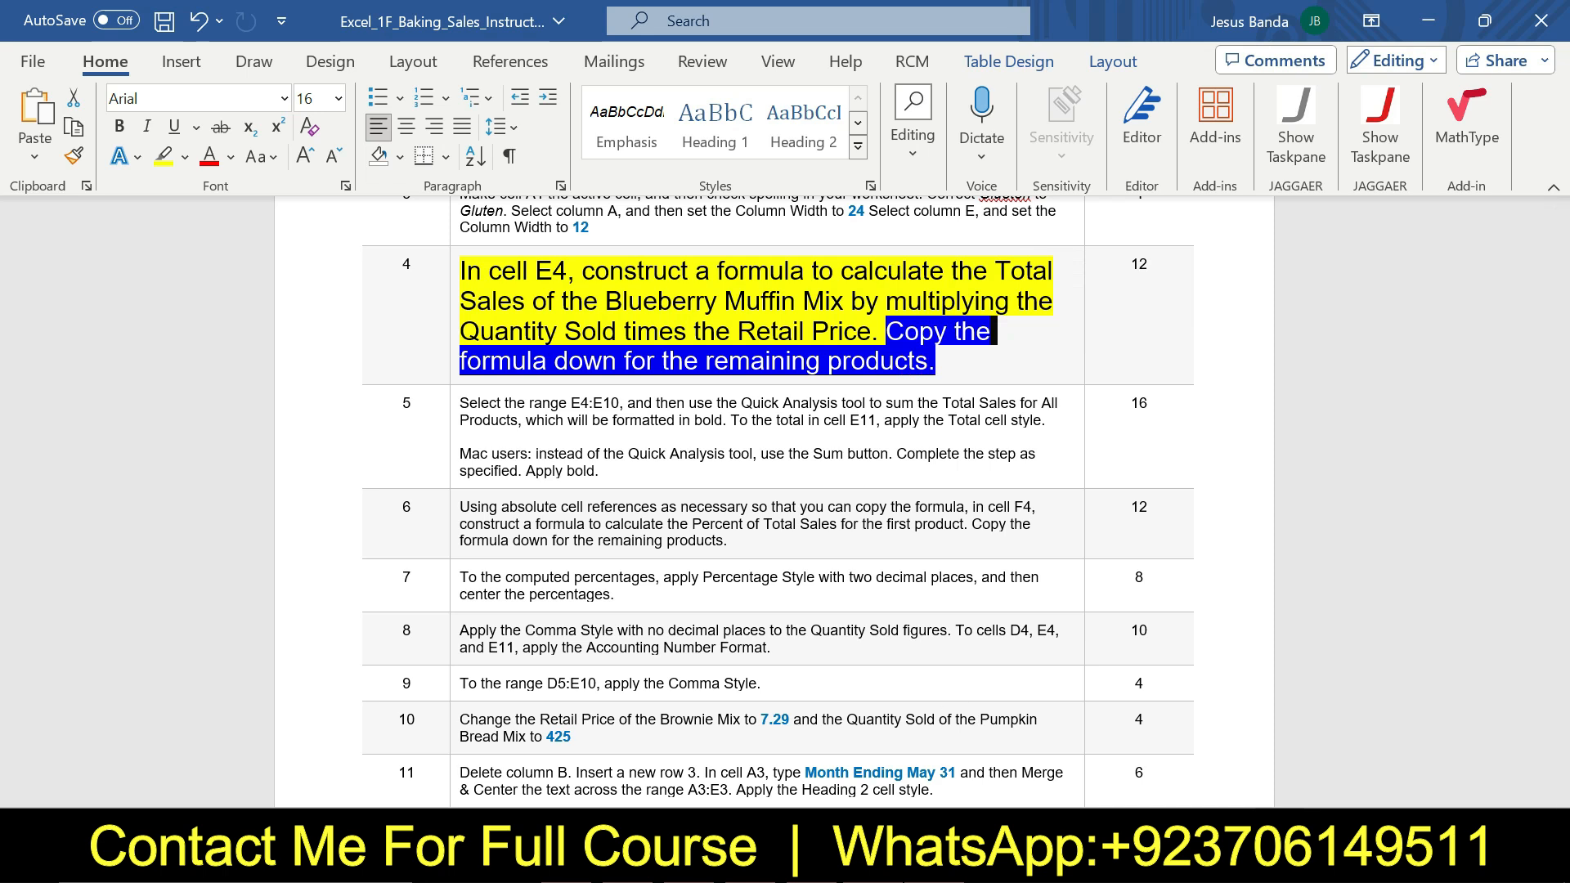
left_click(935, 728)
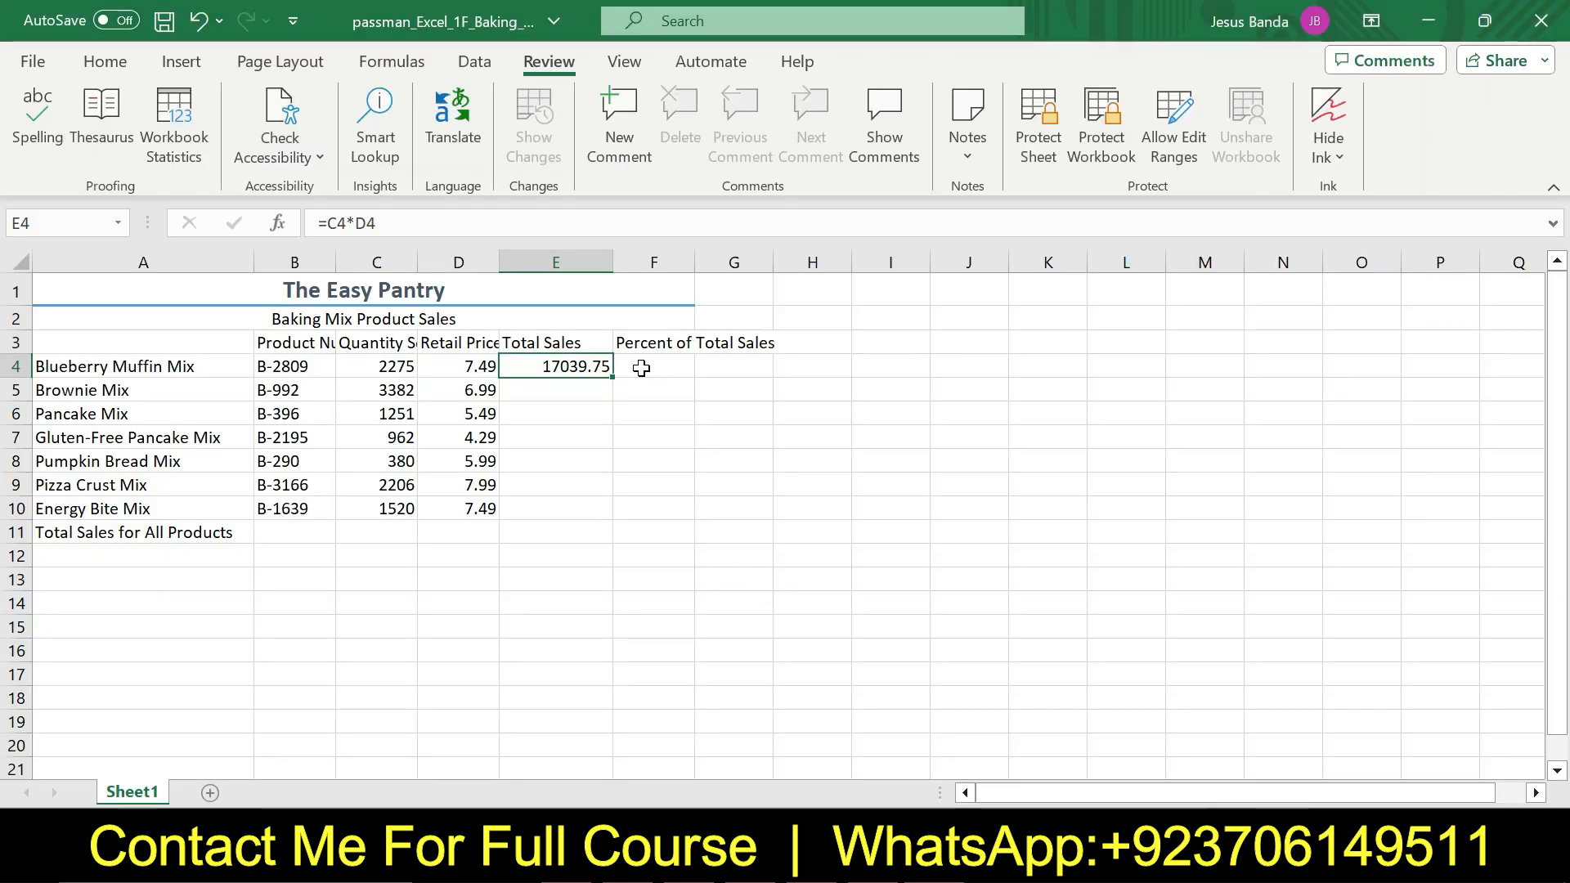
left_click_drag(611, 381, 605, 511)
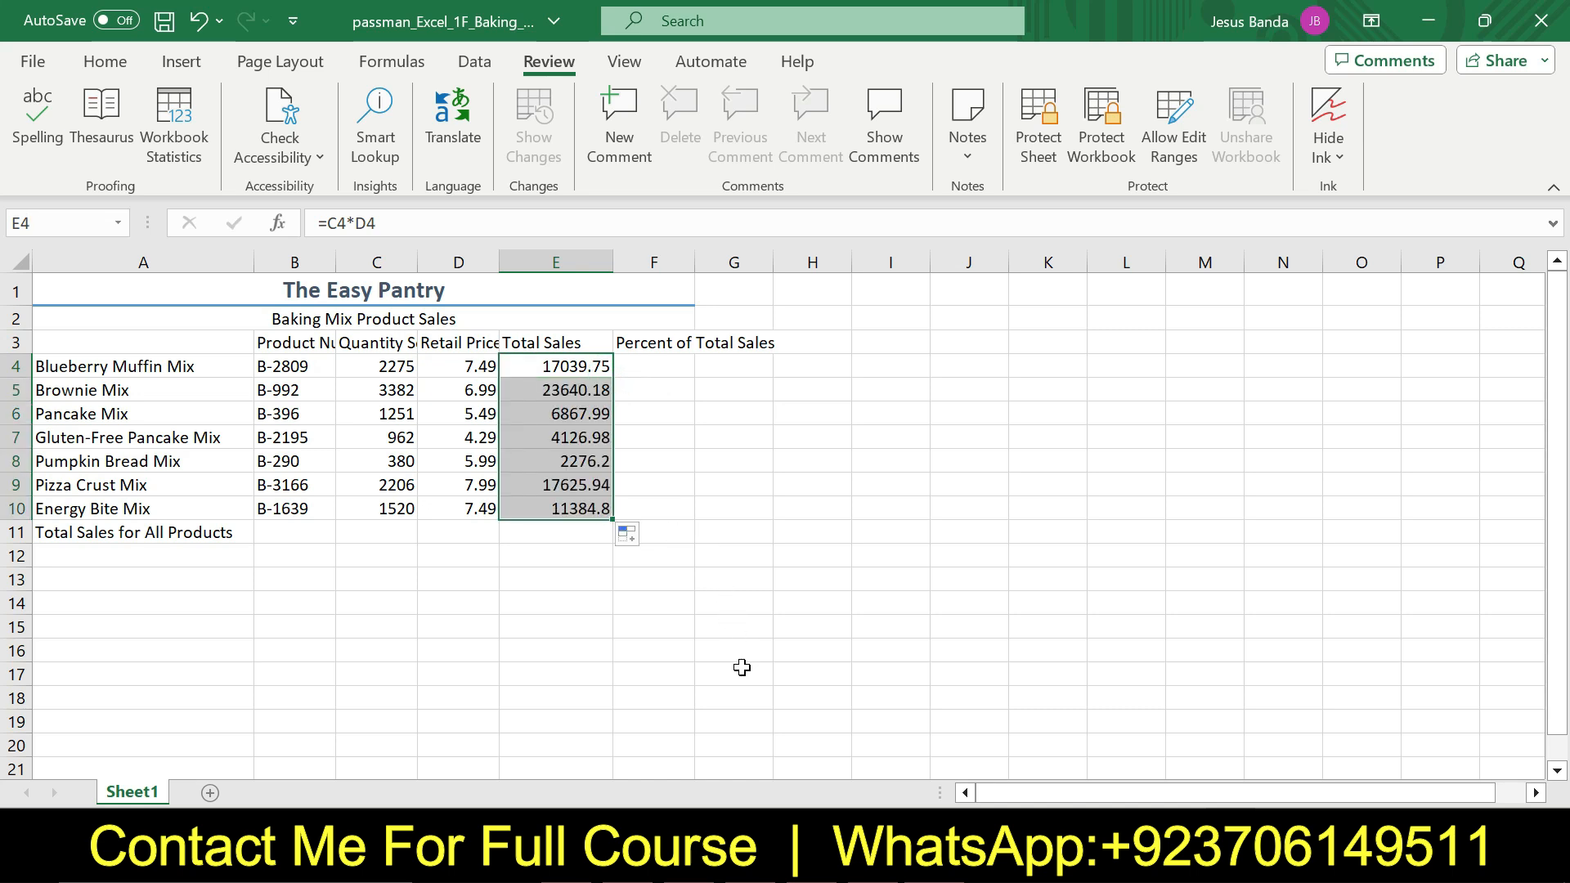
Step: Switch to Word and set the step 4 instruction's font size to 9 pt with no highlighting
key("alt+Tab")
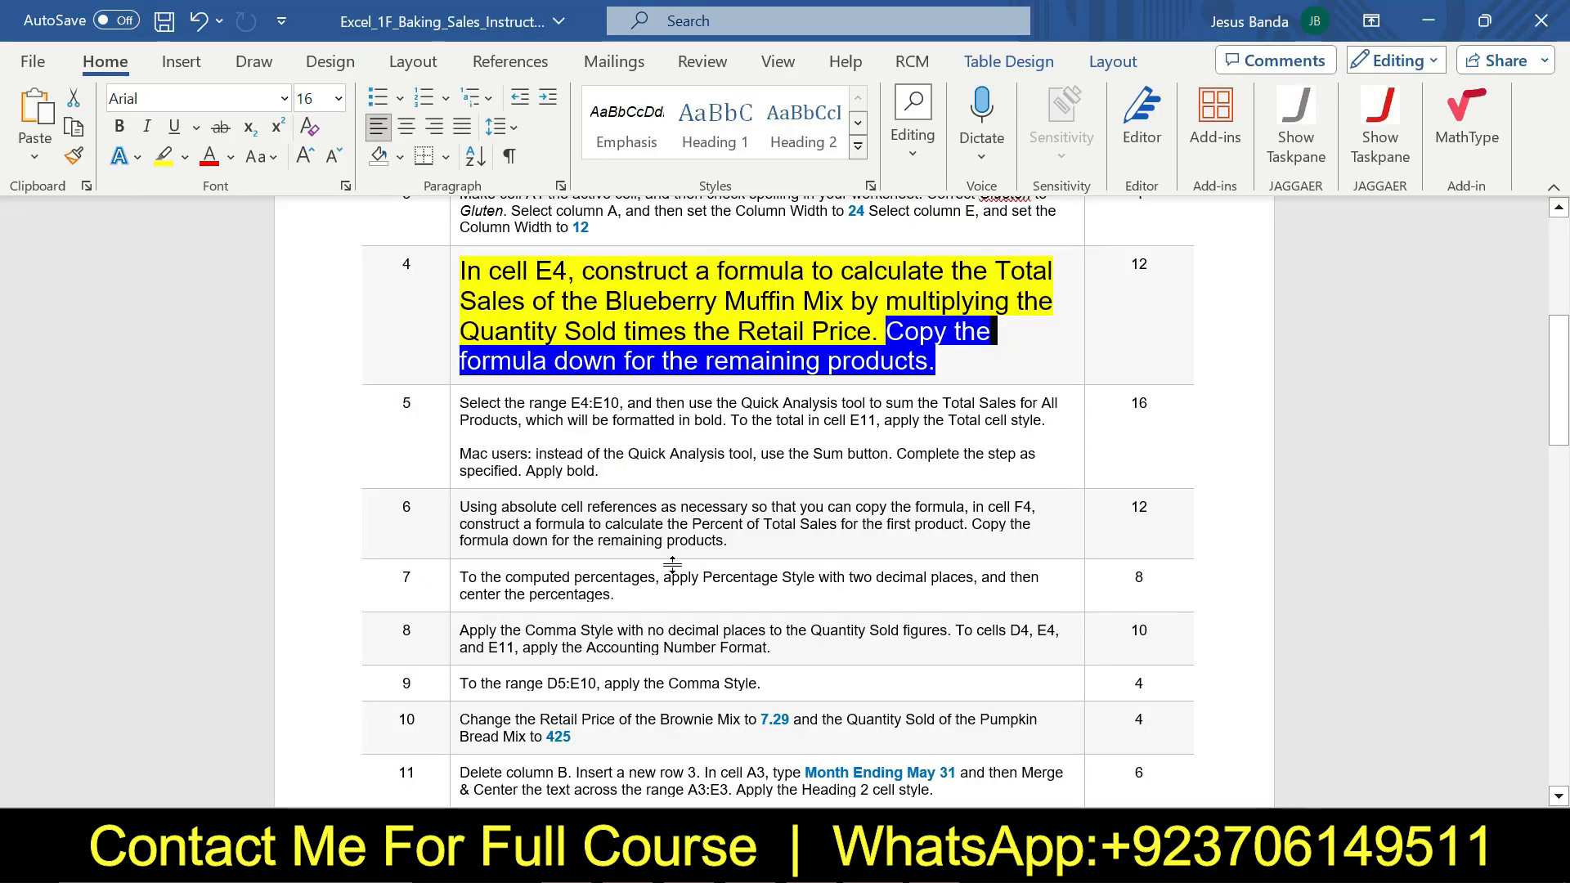
left_click(449, 315)
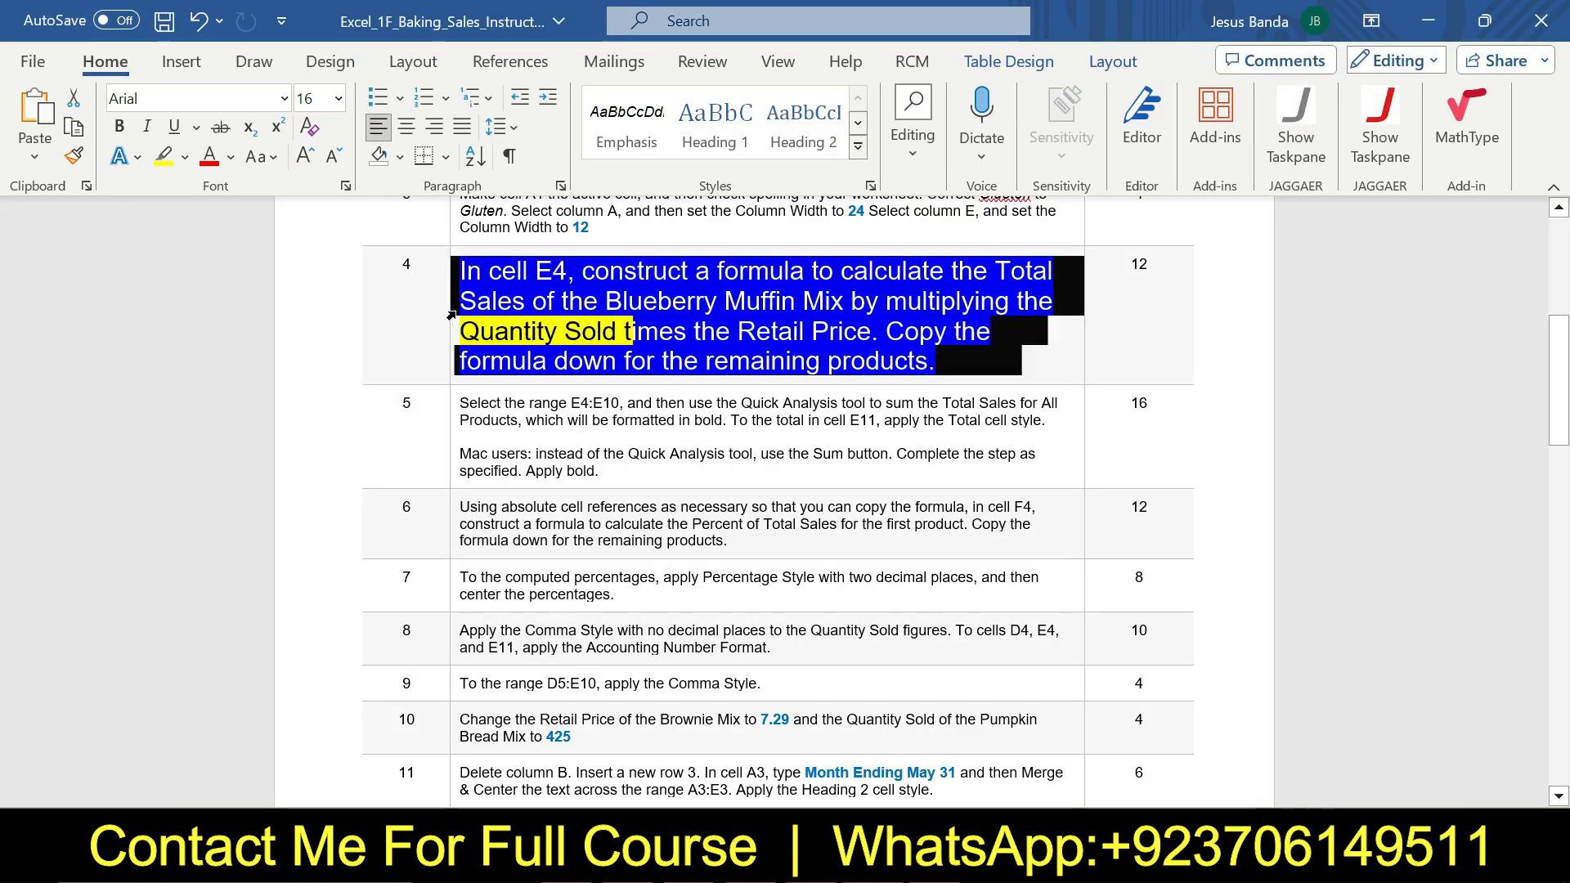
left_click(590, 242)
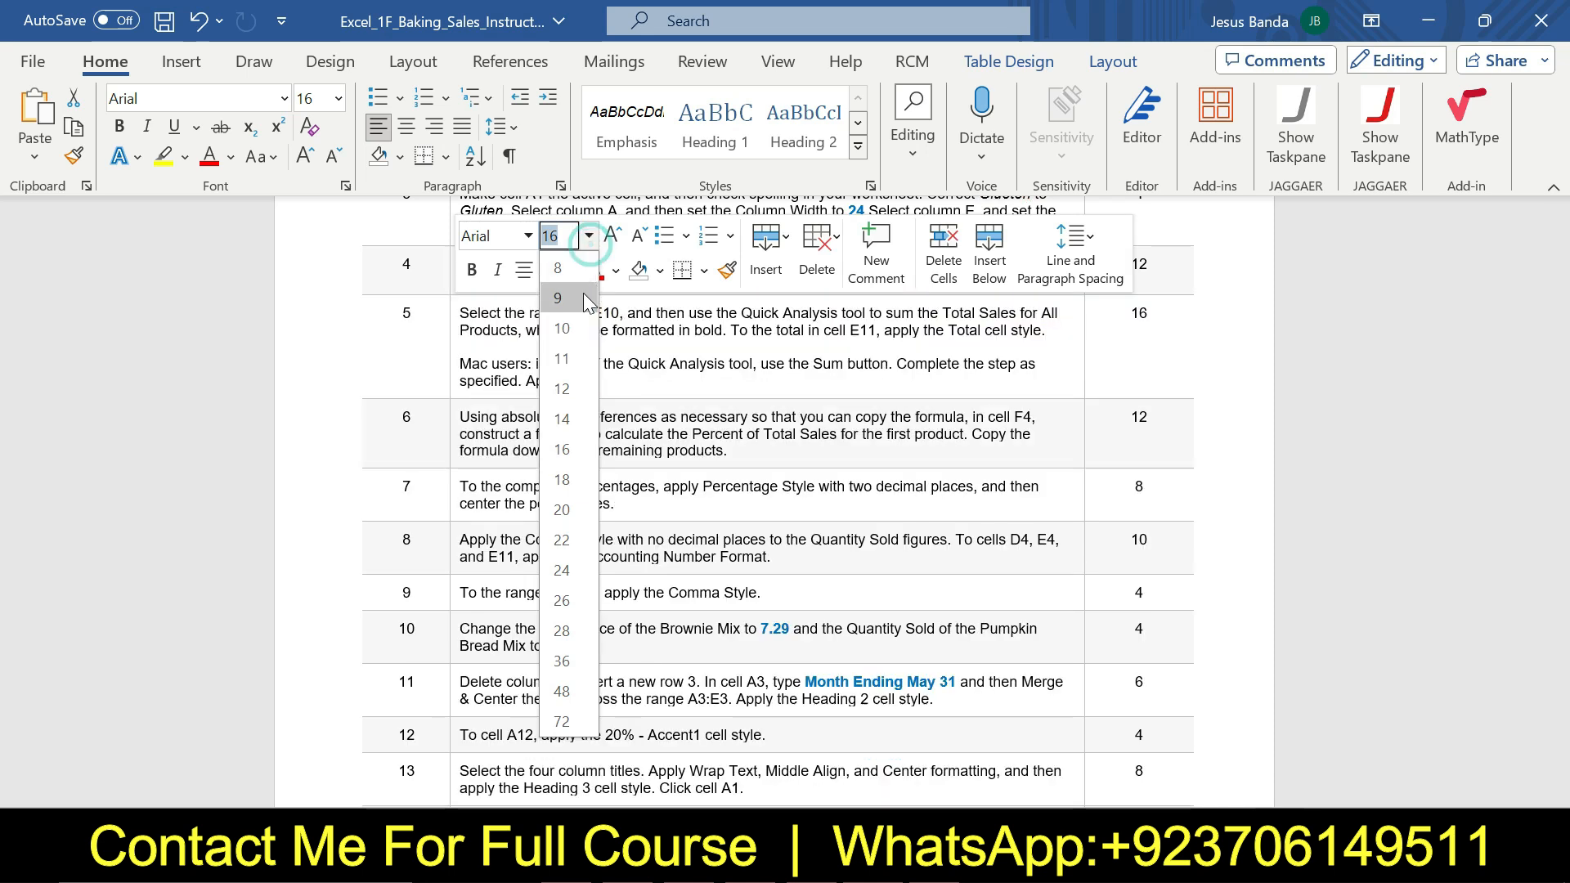
left_click(581, 298)
left_click(576, 275)
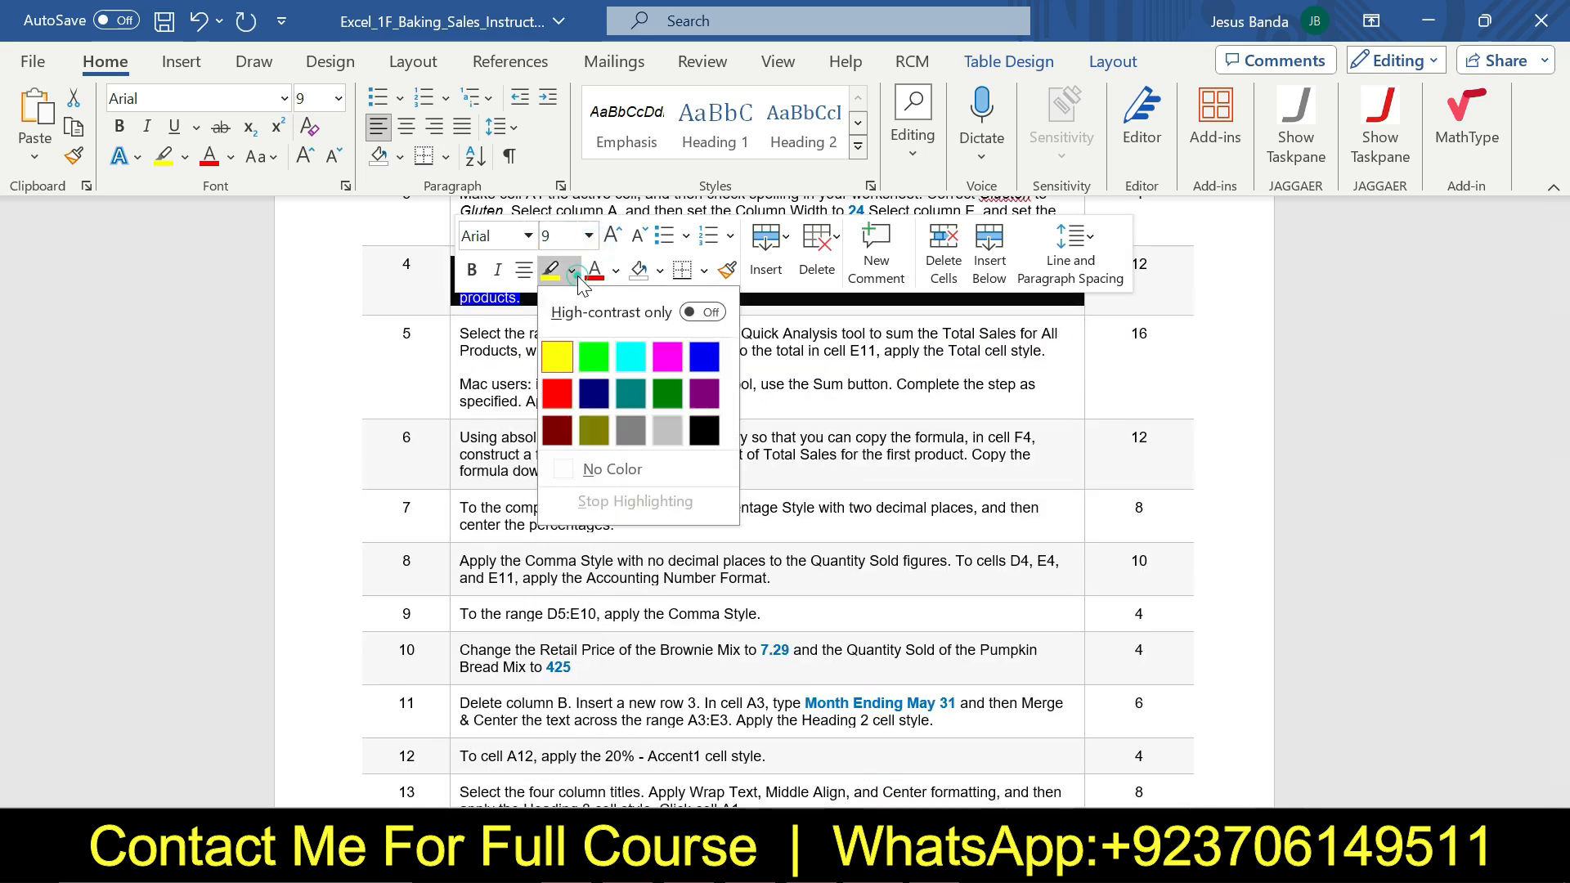
left_click(612, 469)
Step: Enlarge the step 5 instruction about the Quick Analysis tool to 18 pt and highlight it in yellow
left_click(455, 372)
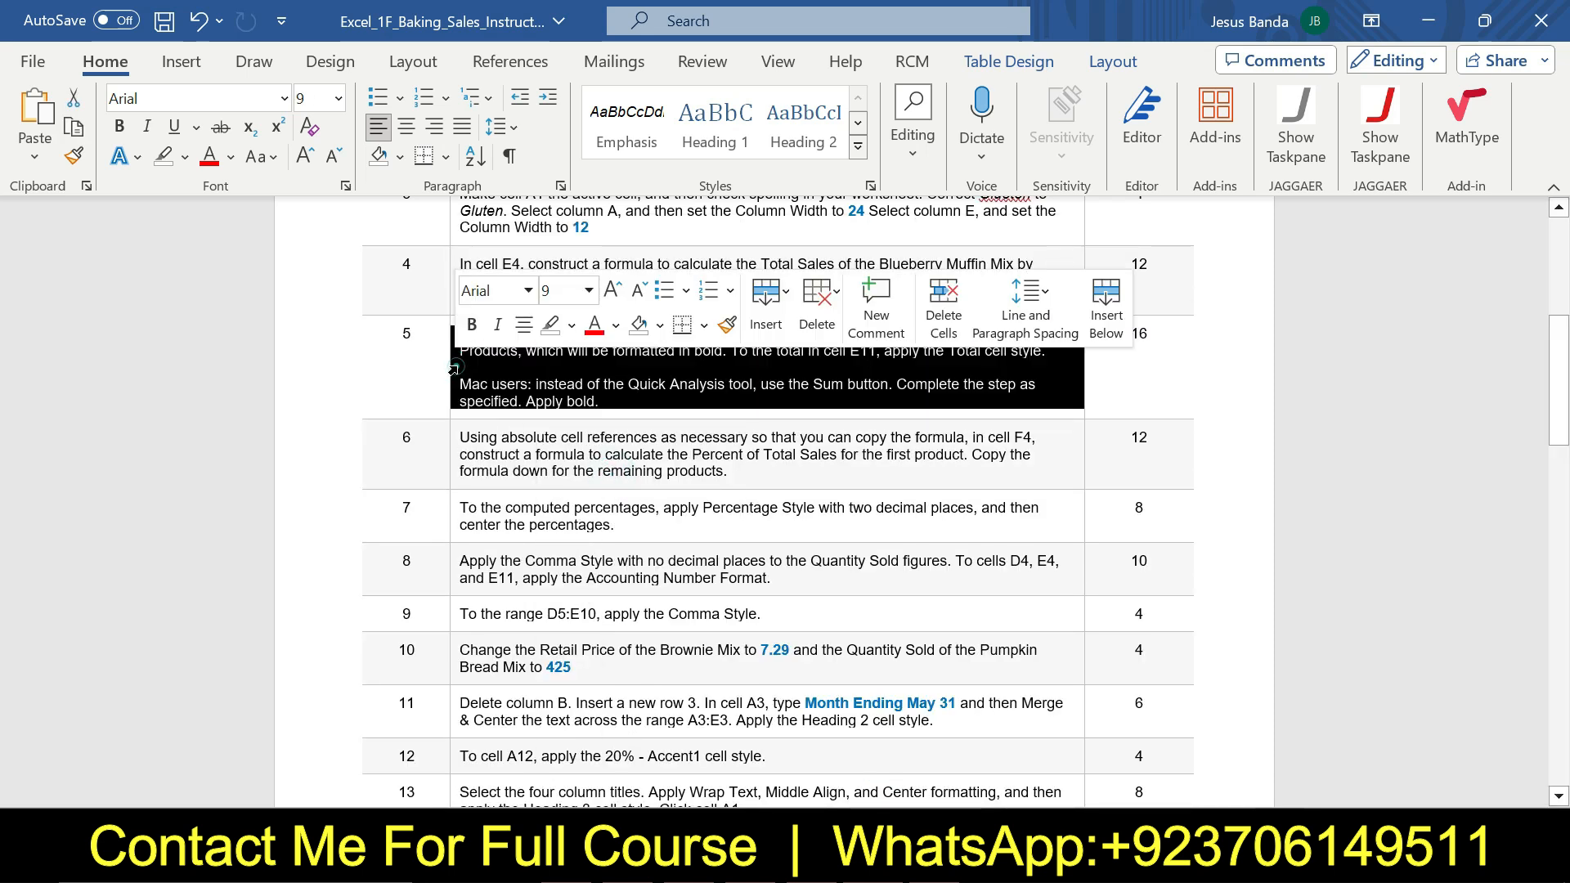
left_click(588, 292)
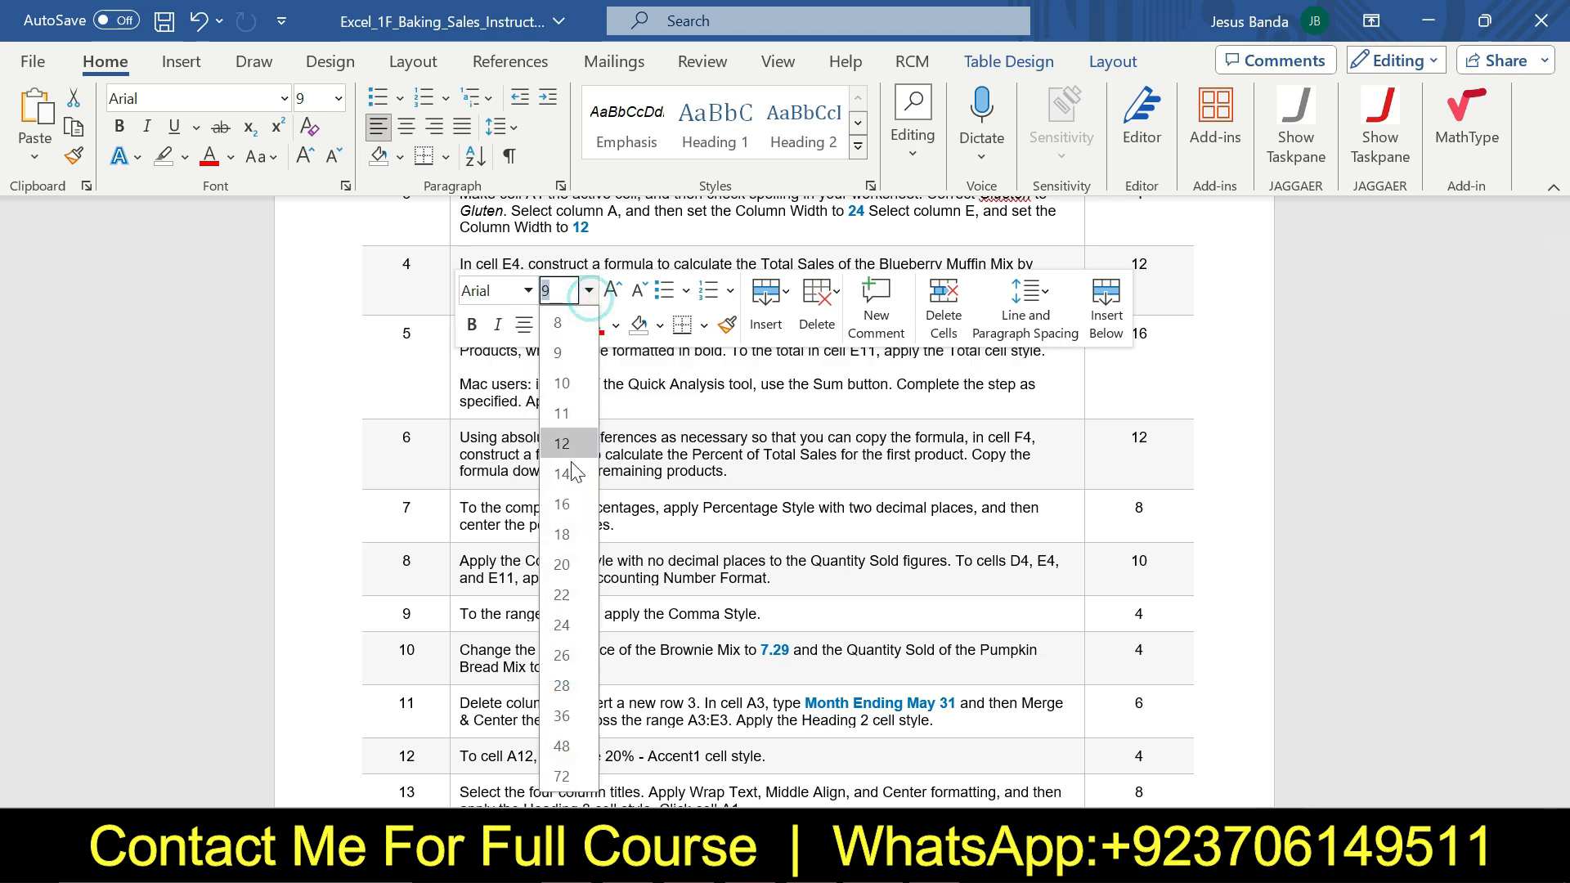
left_click(567, 527)
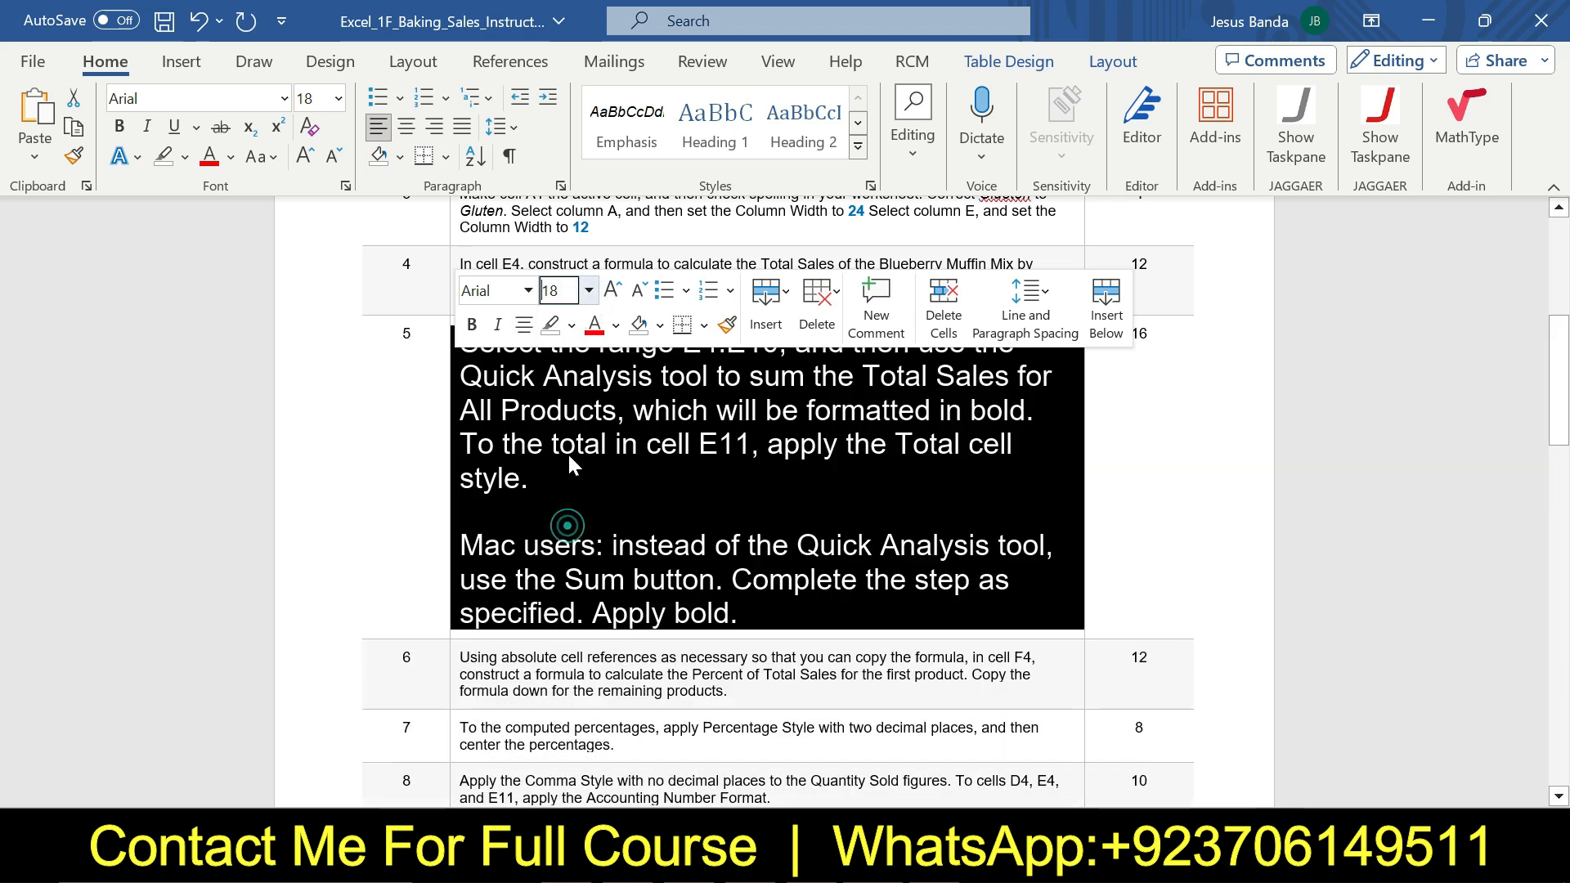
left_click(570, 325)
left_click(558, 409)
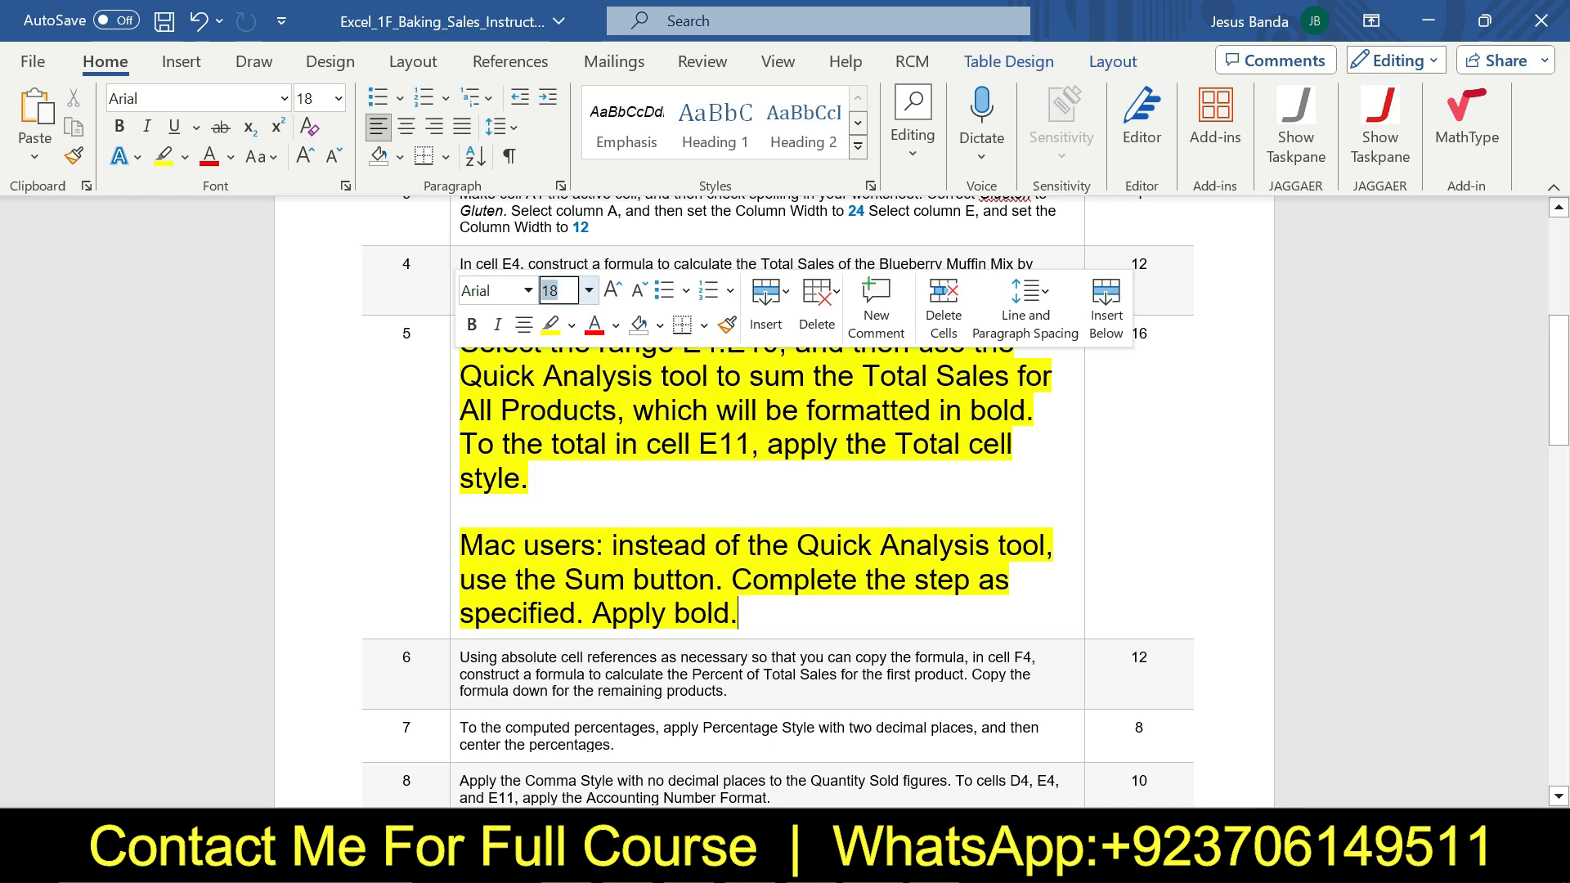
left_click(536, 376)
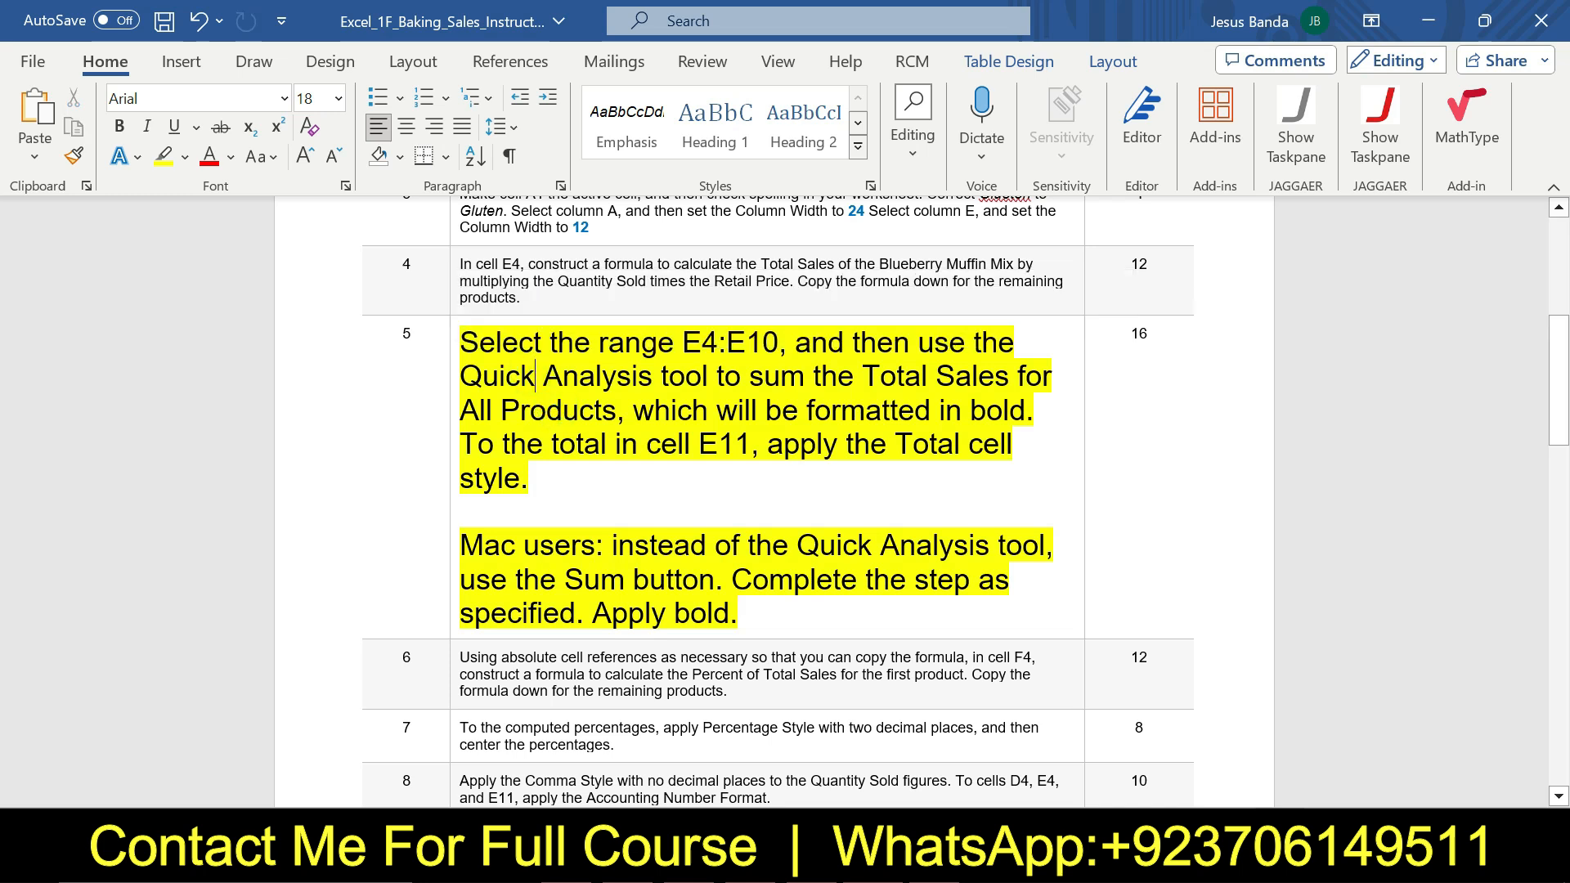
Step: Review the range part of instruction 5 in Word, and select the range E4:E10 in Excel
left_click_drag(683, 342, 778, 342)
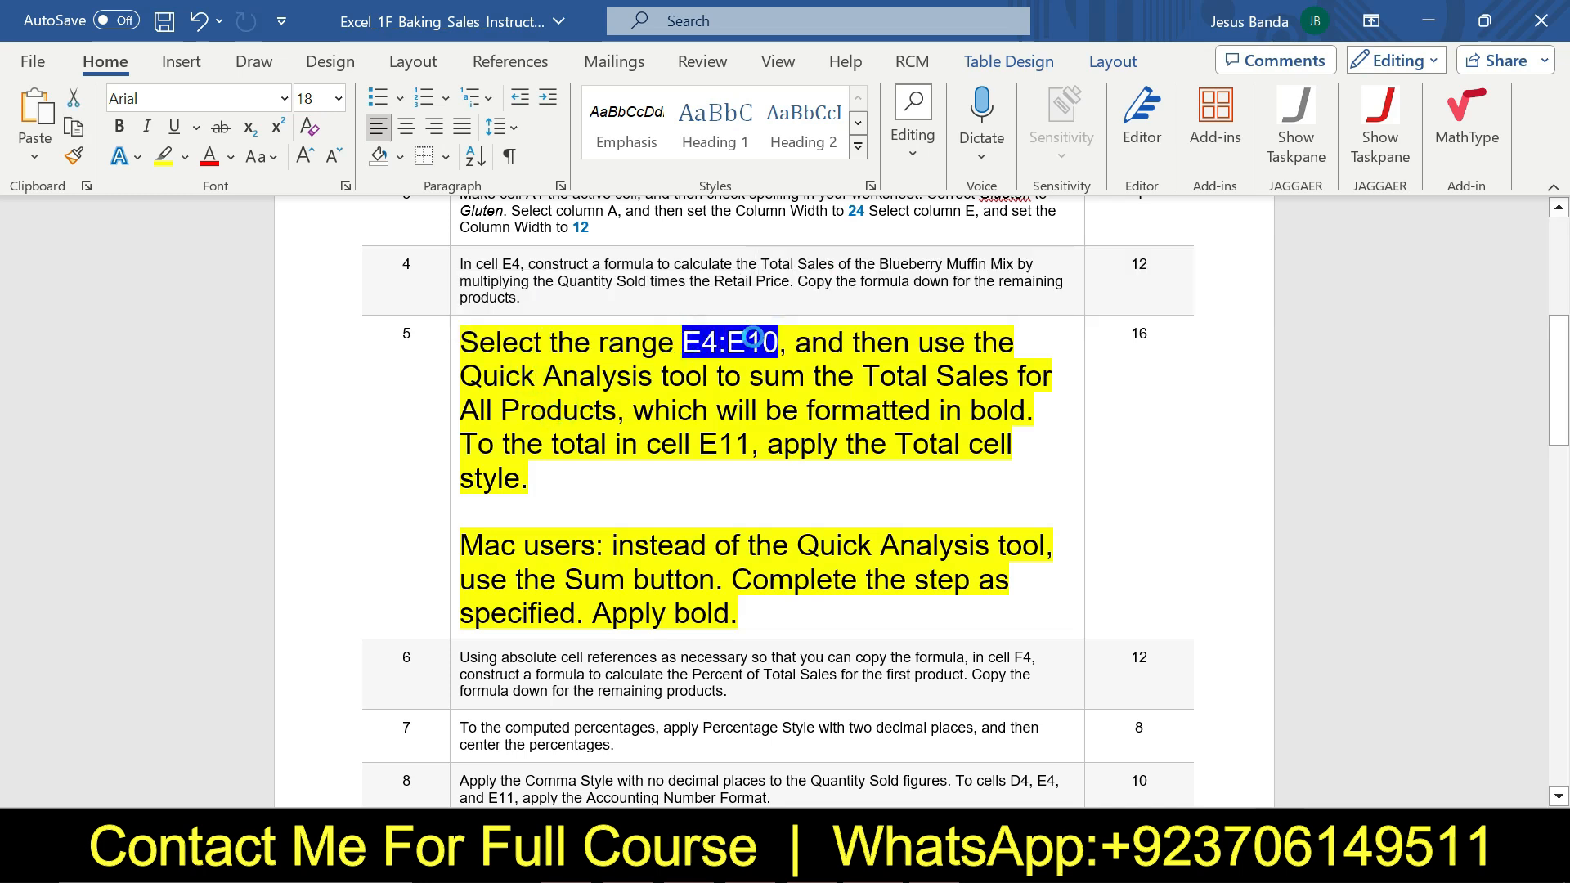
left_click_drag(459, 342, 777, 342)
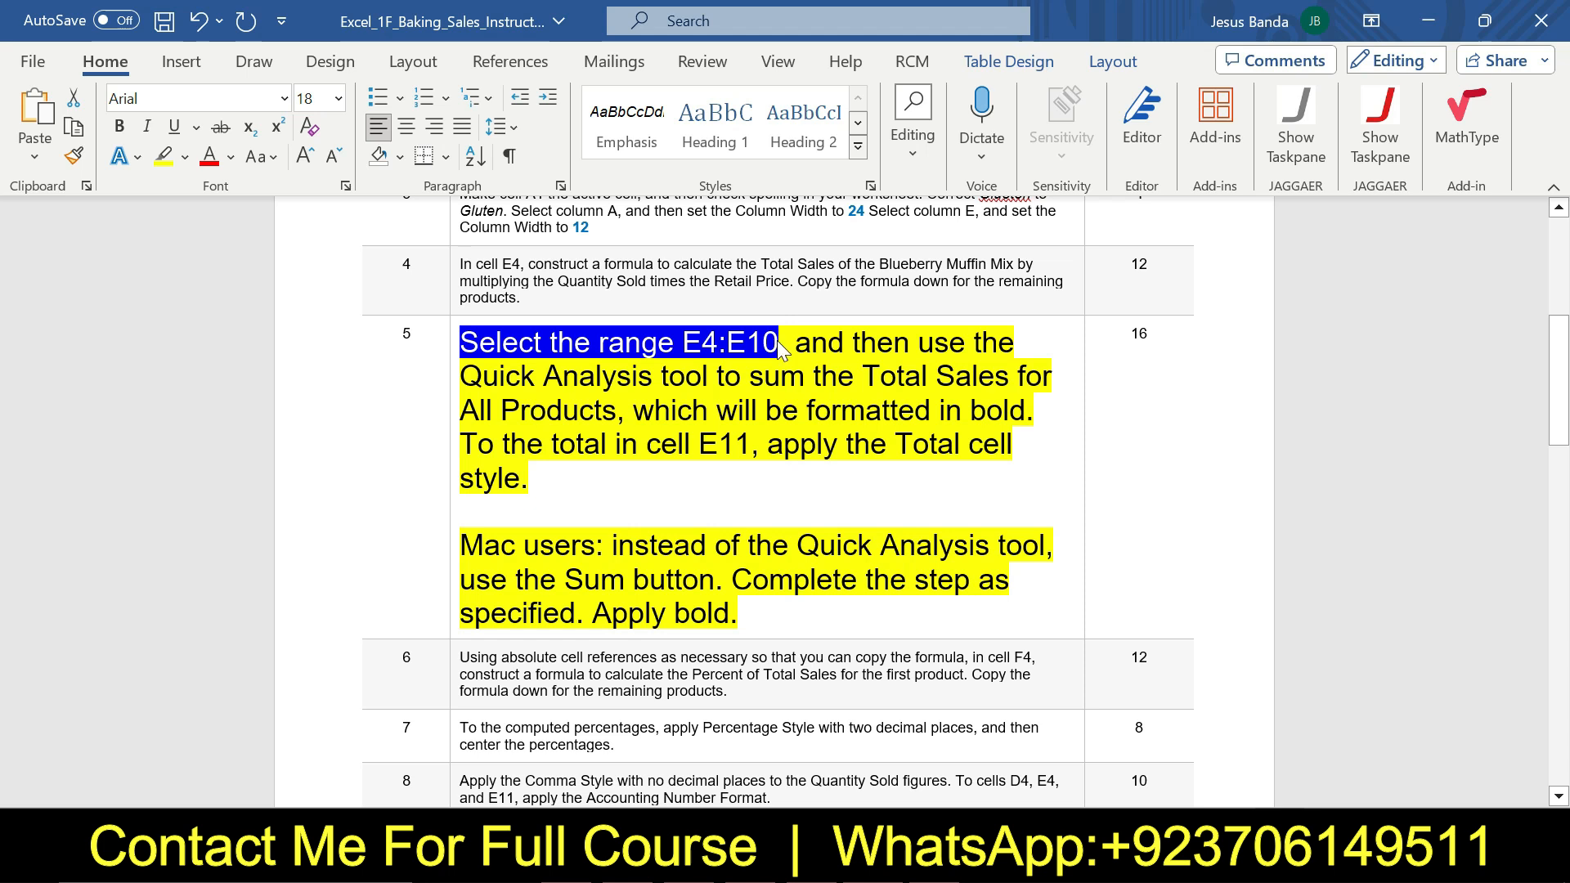
key("alt+Tab")
left_click(711, 652)
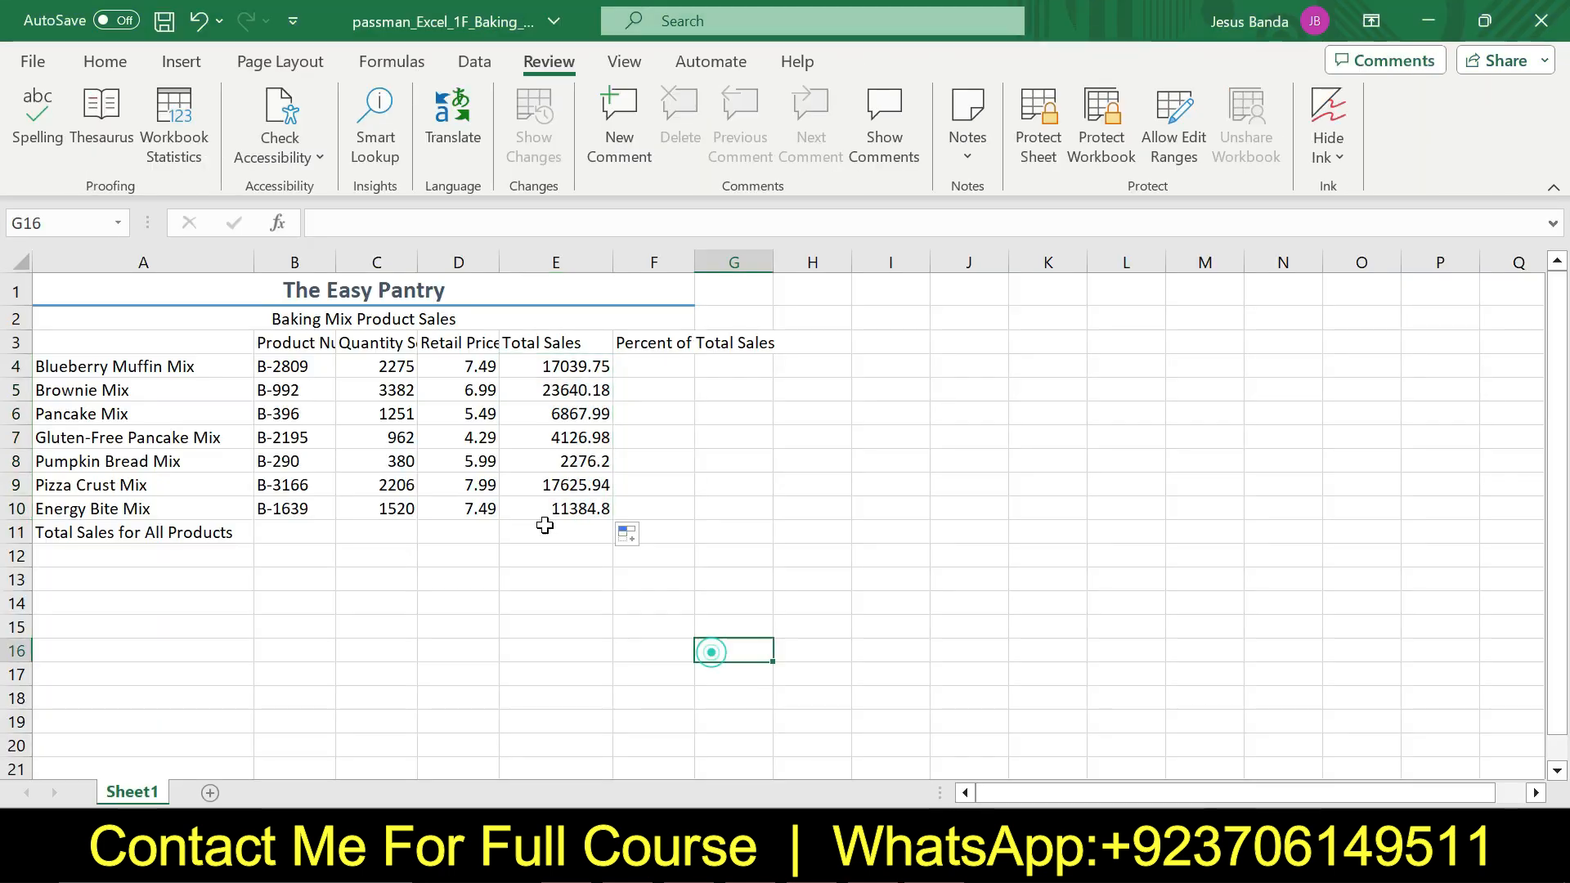
left_click(66, 222)
type("E4:E10")
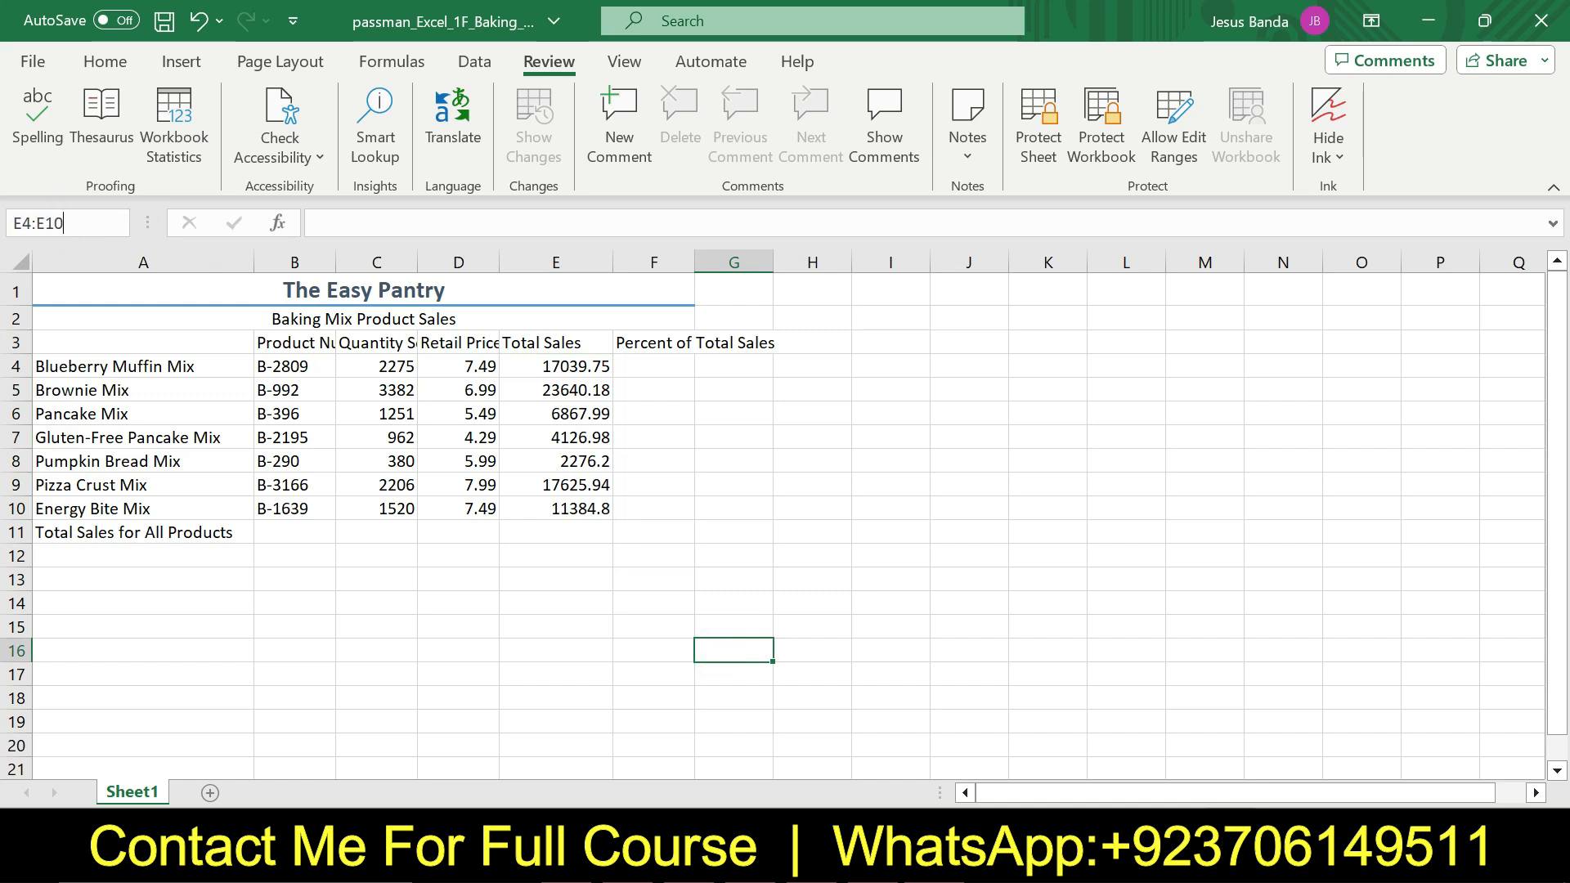
key("Return")
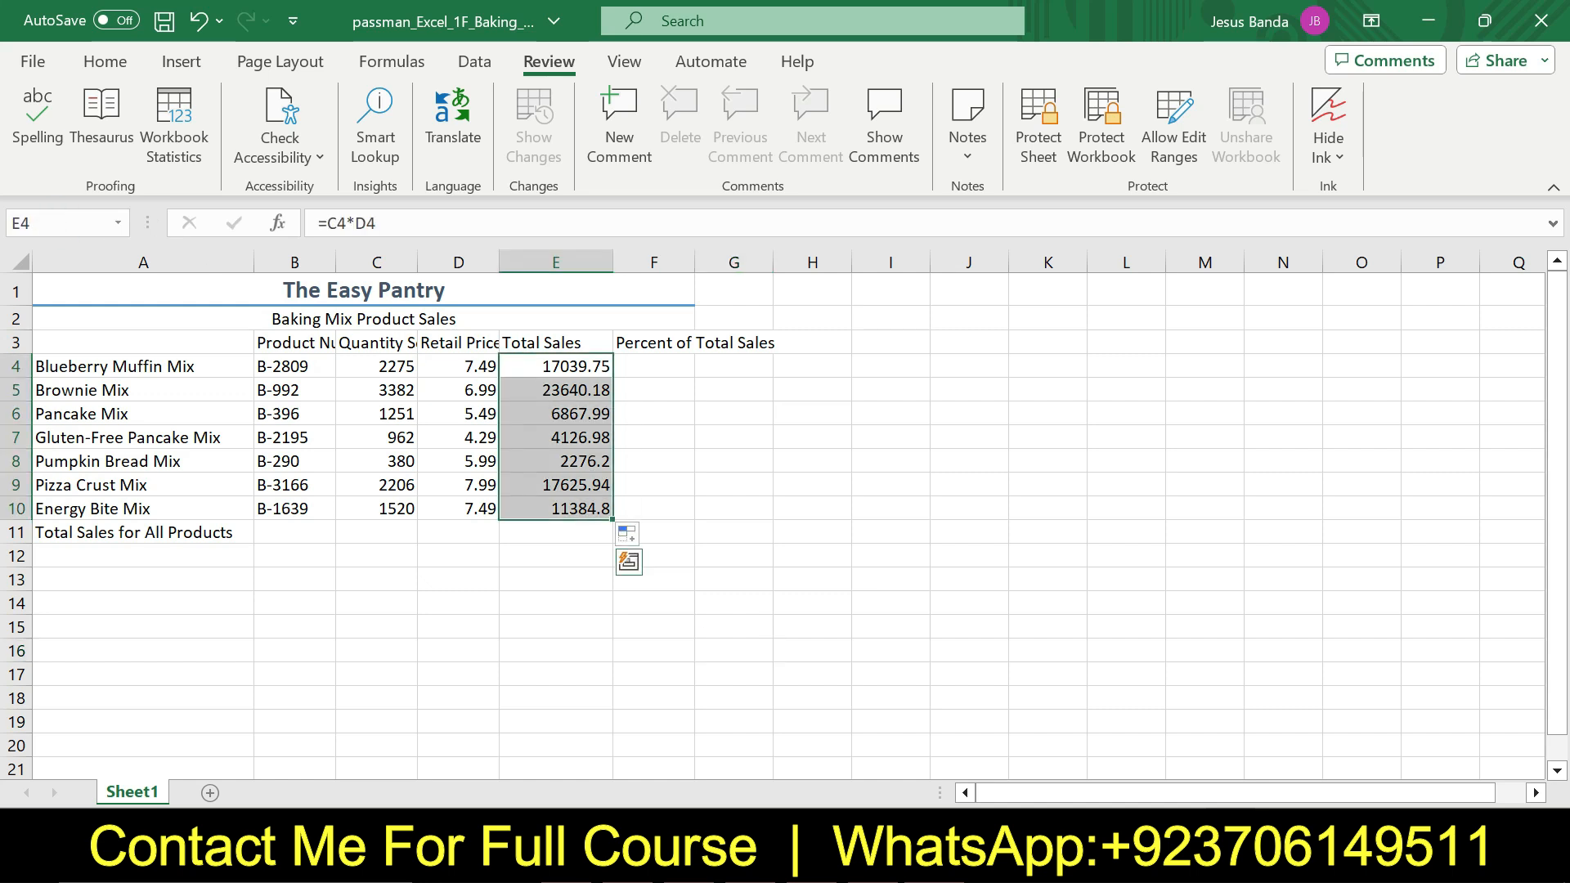
Step: Review the sum part of instruction 5 in Word, and use Quick Analysis in Excel to sum E4:E10 into cell E11
key("alt+Tab")
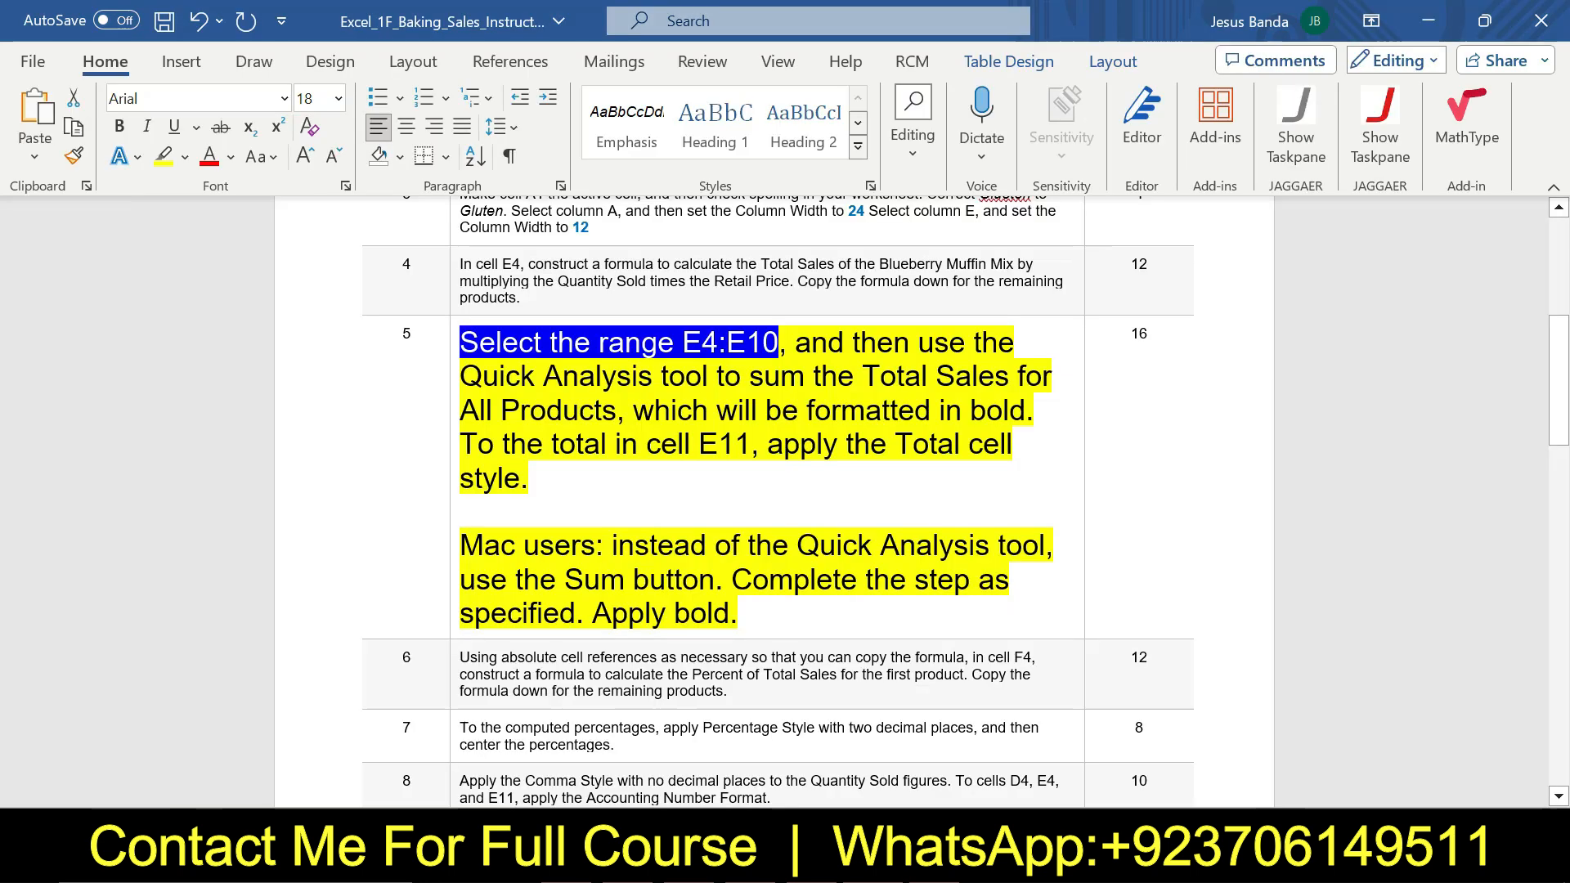
left_click_drag(795, 342, 633, 410)
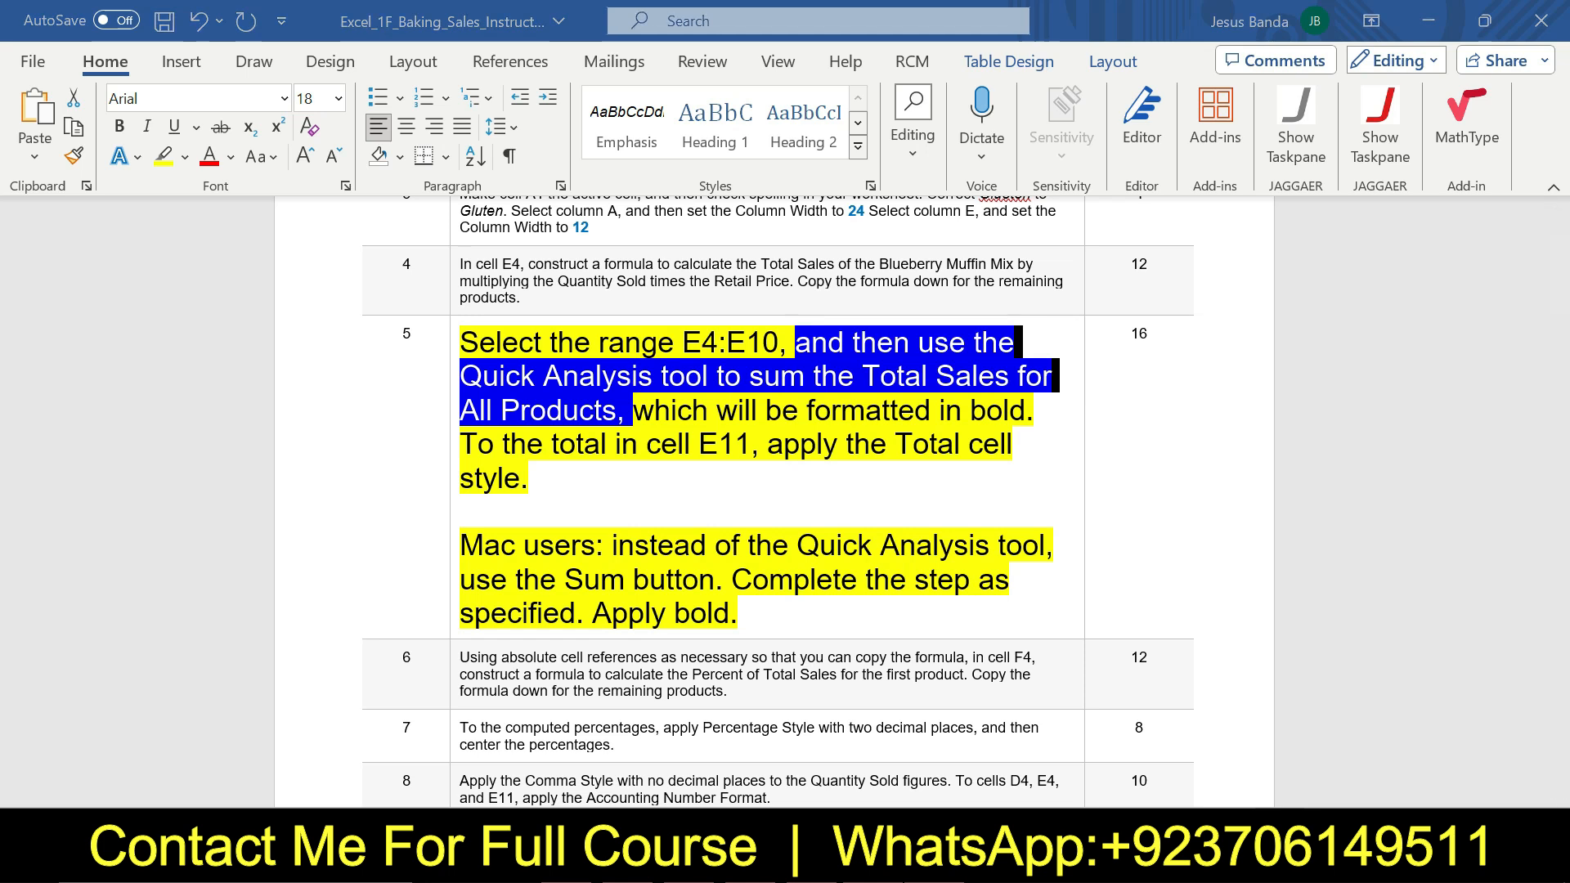
key("alt+Tab")
left_click(626, 574)
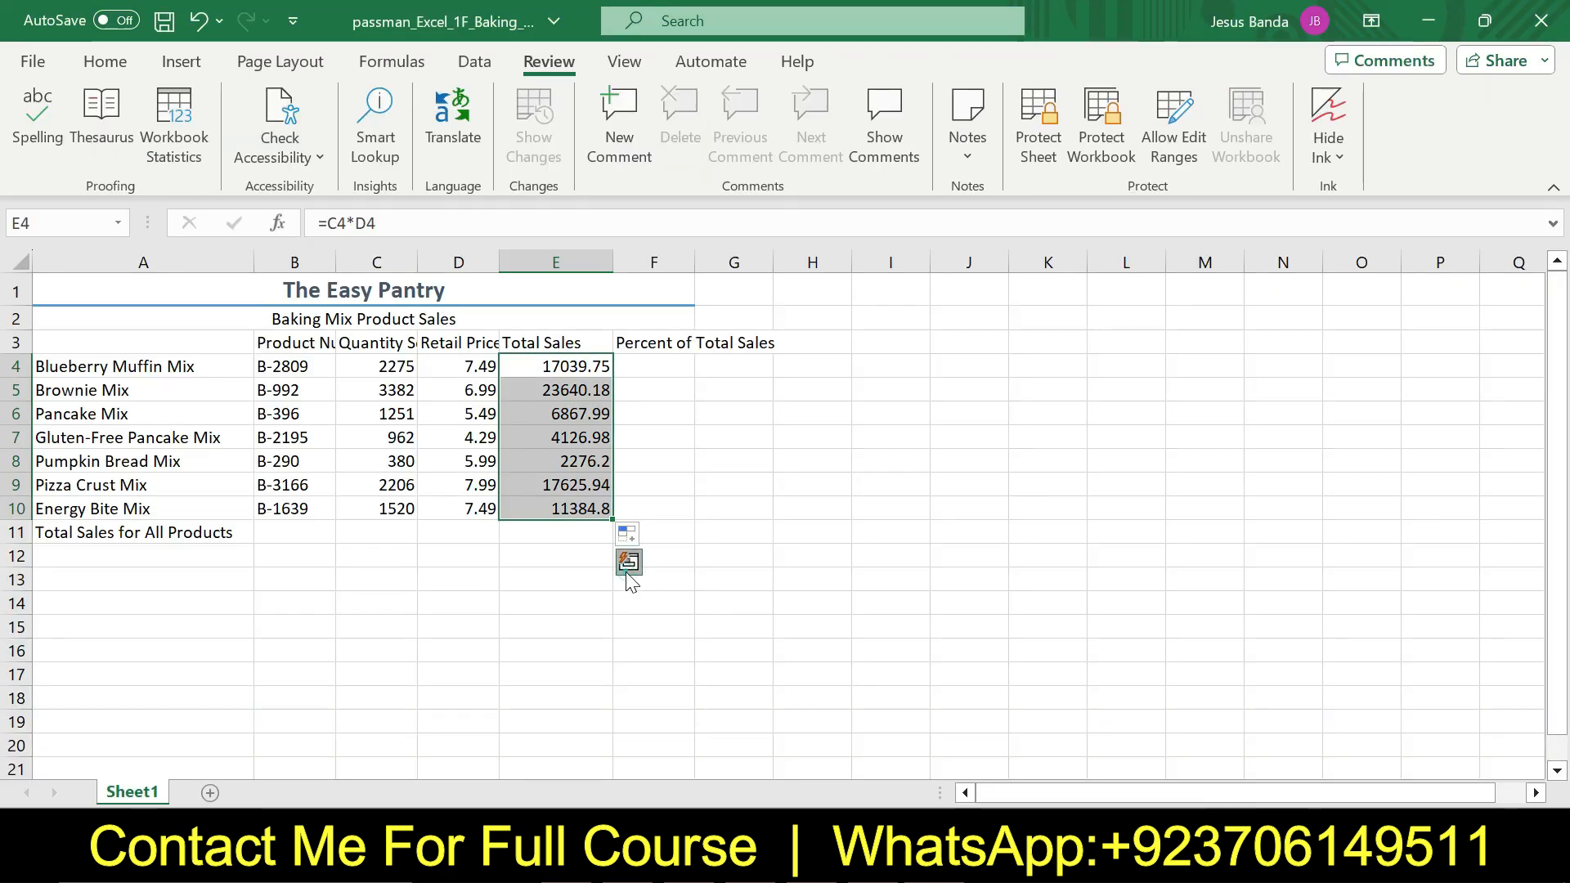
left_click(584, 609)
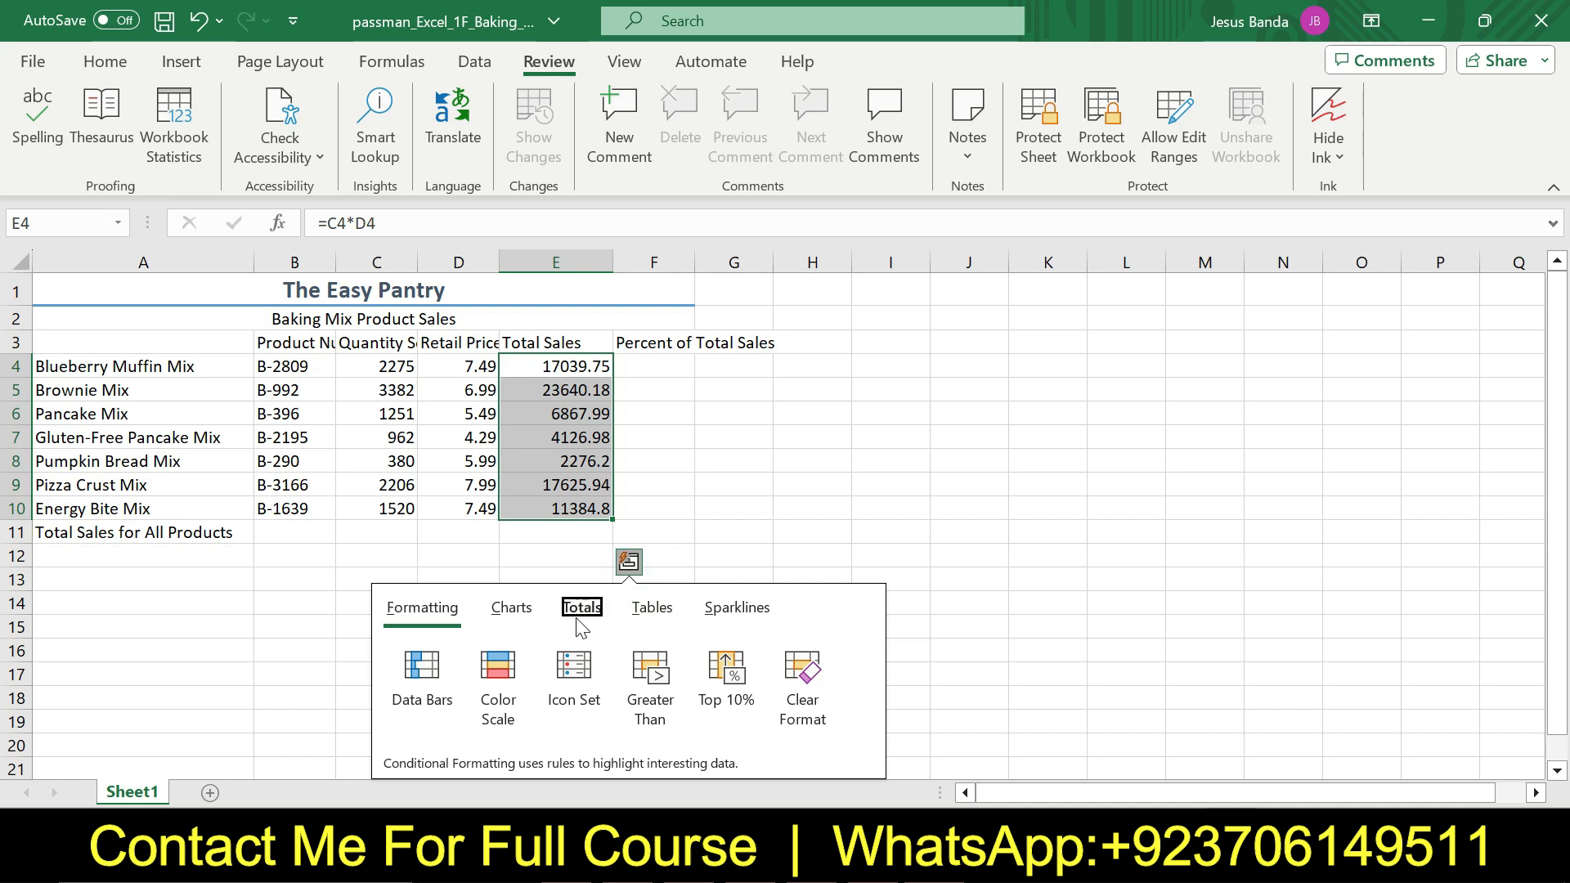
left_click(437, 669)
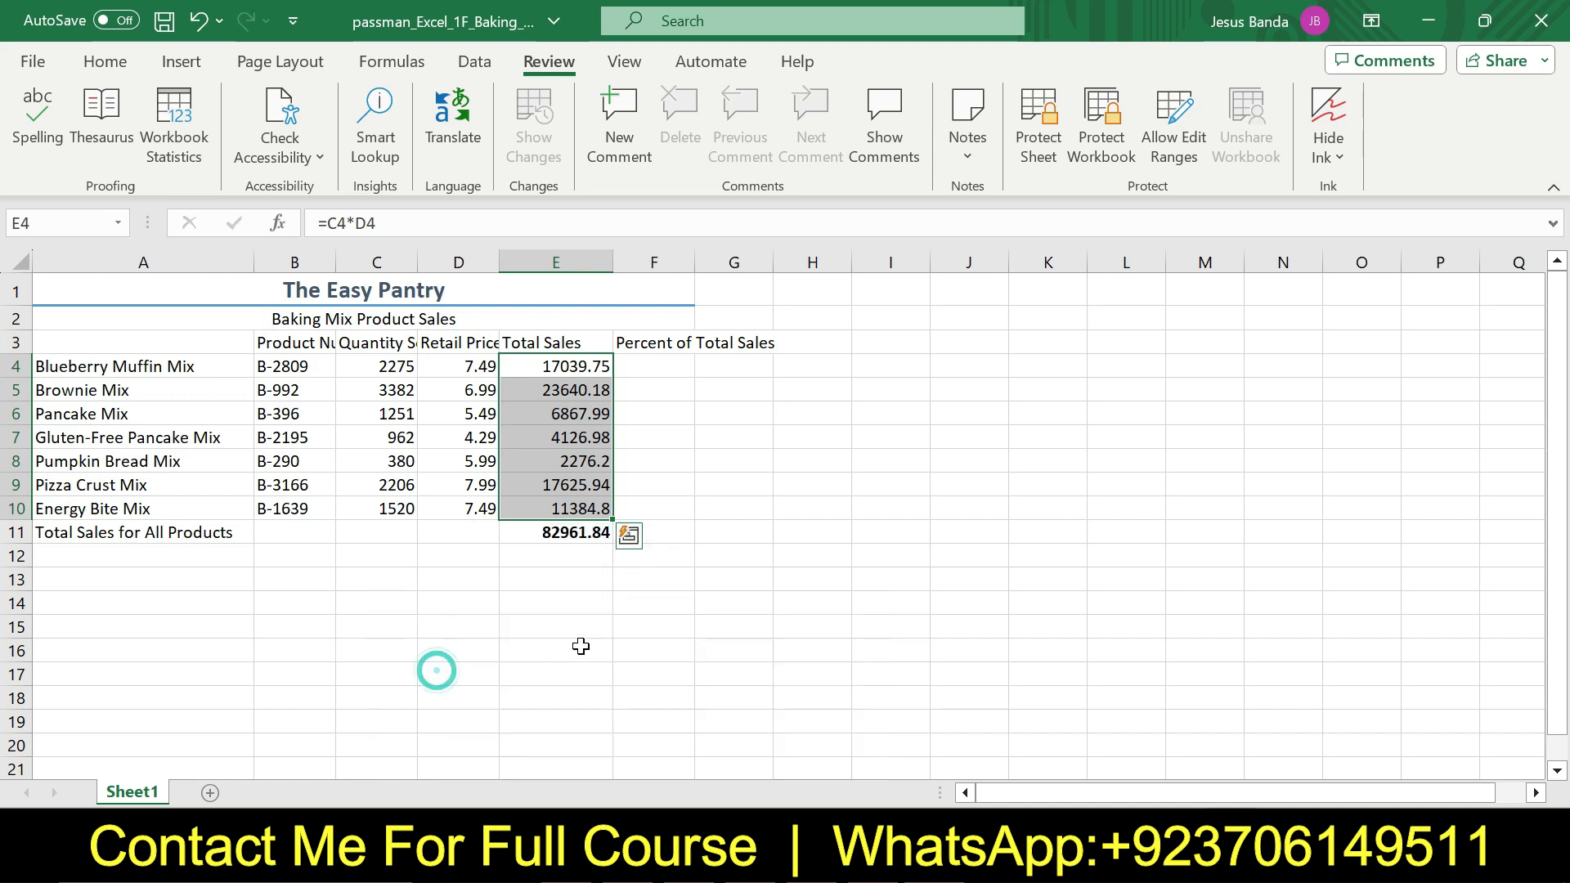
Step: Review the bold requirement of instruction 5 in Word, check cell E11's bold formatting in Excel, and return to Word
left_click(566, 536)
left_click(868, 858)
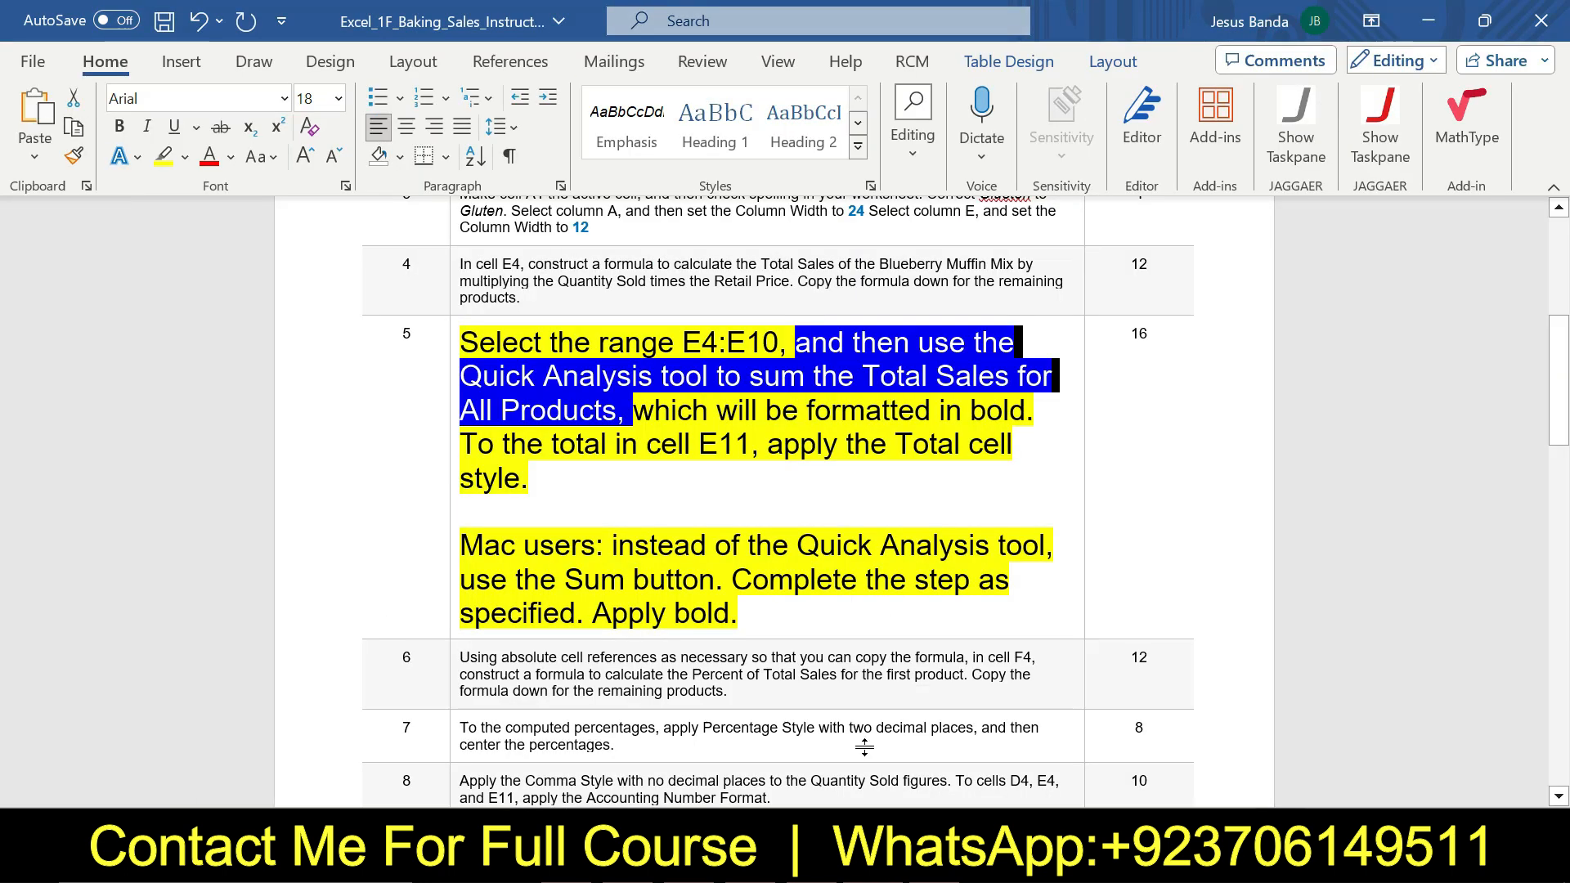
left_click_drag(634, 410, 1025, 410)
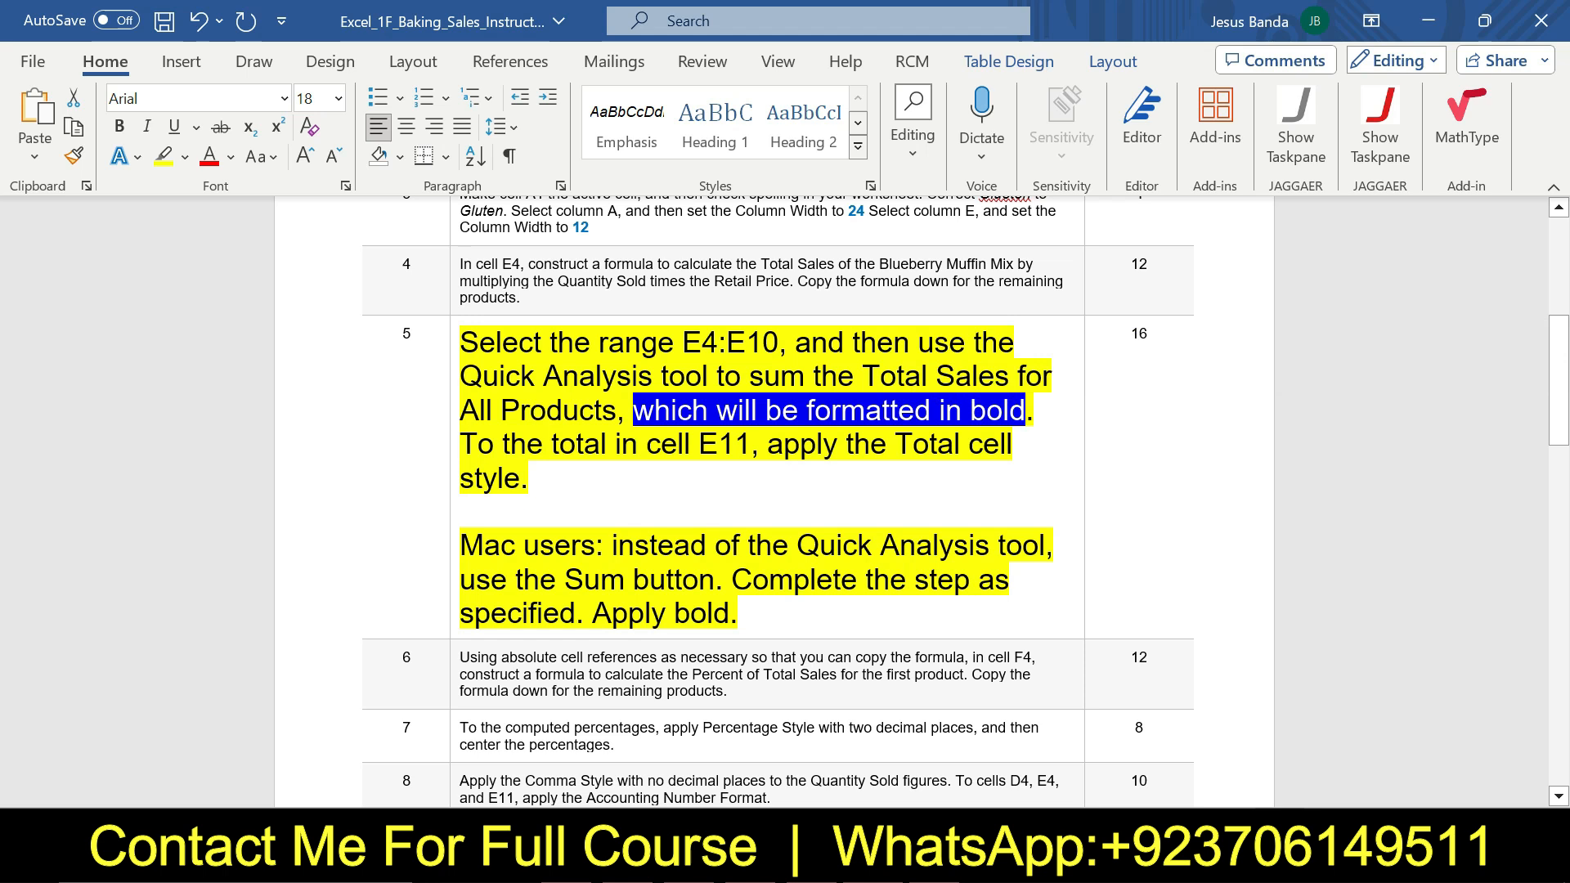
key("alt+Tab")
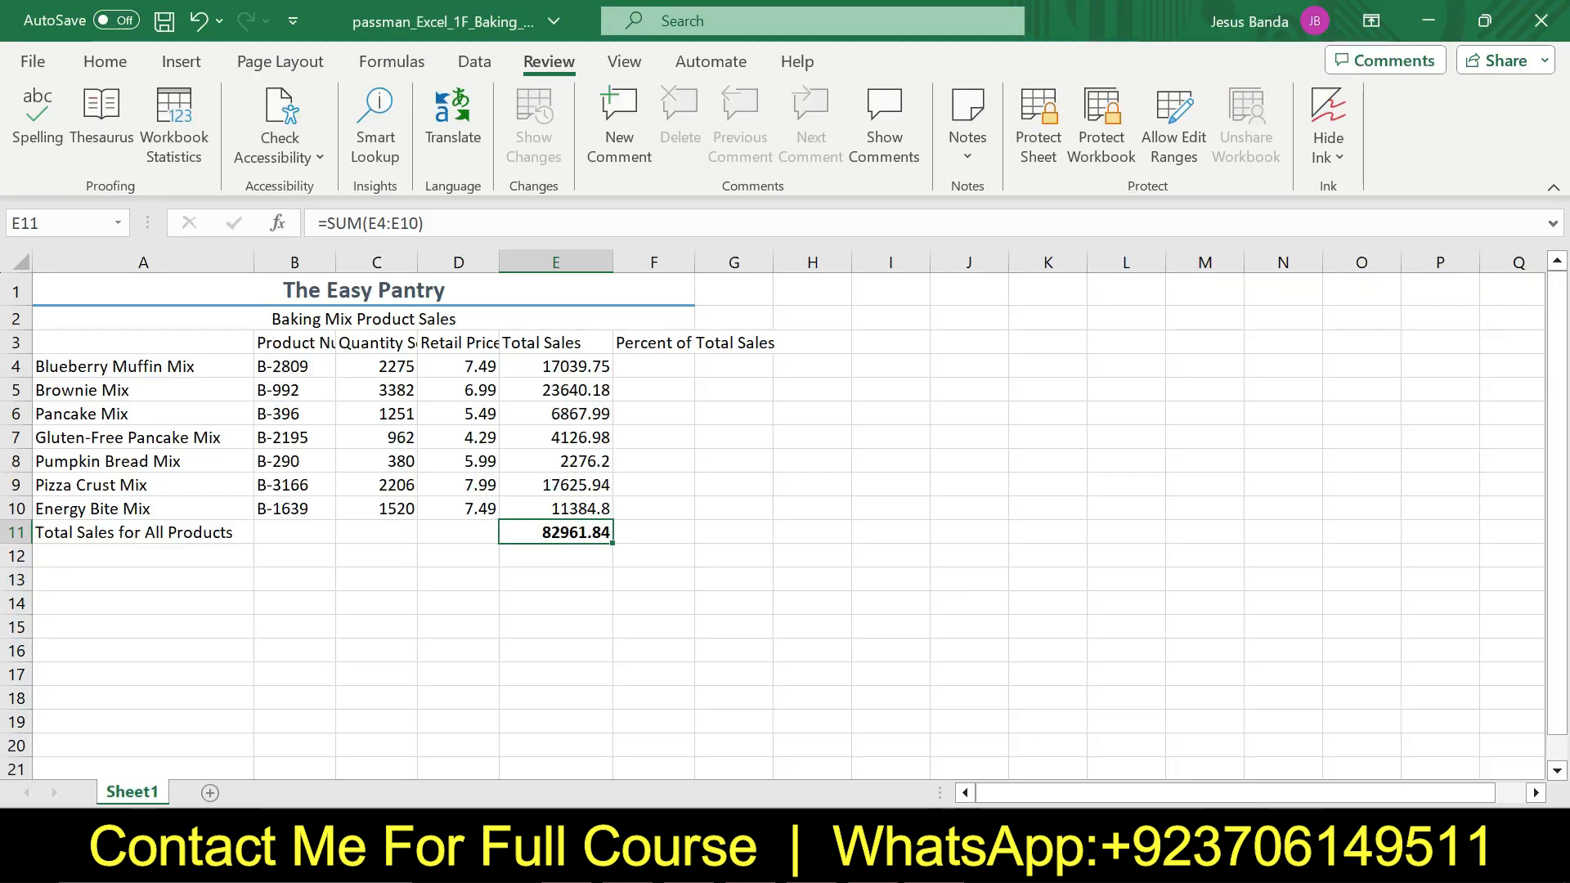
left_click(106, 67)
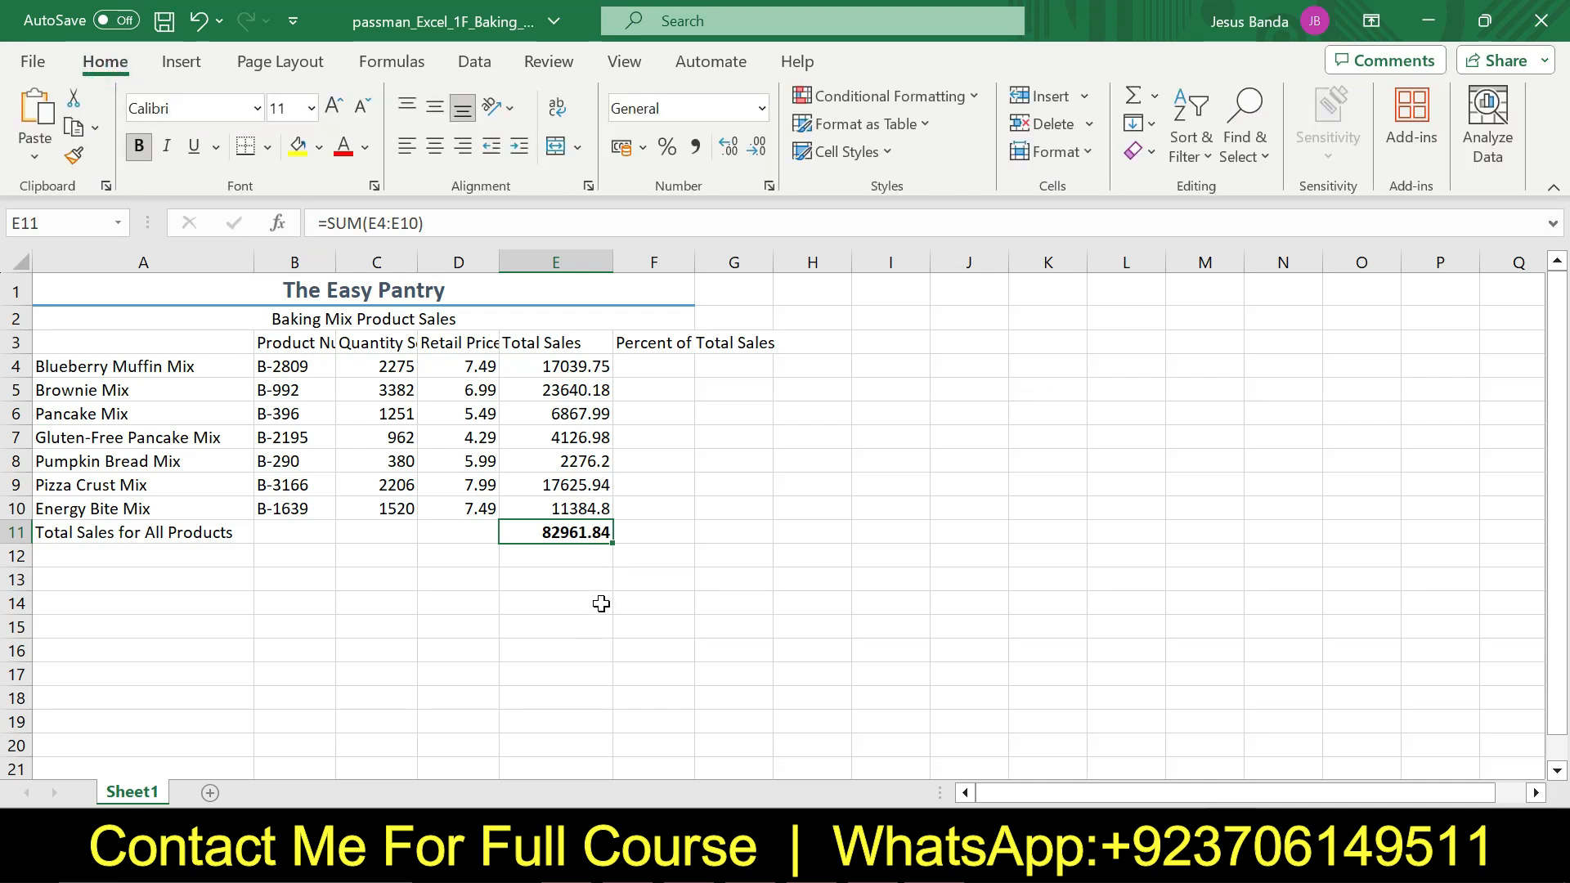
key("alt+Tab")
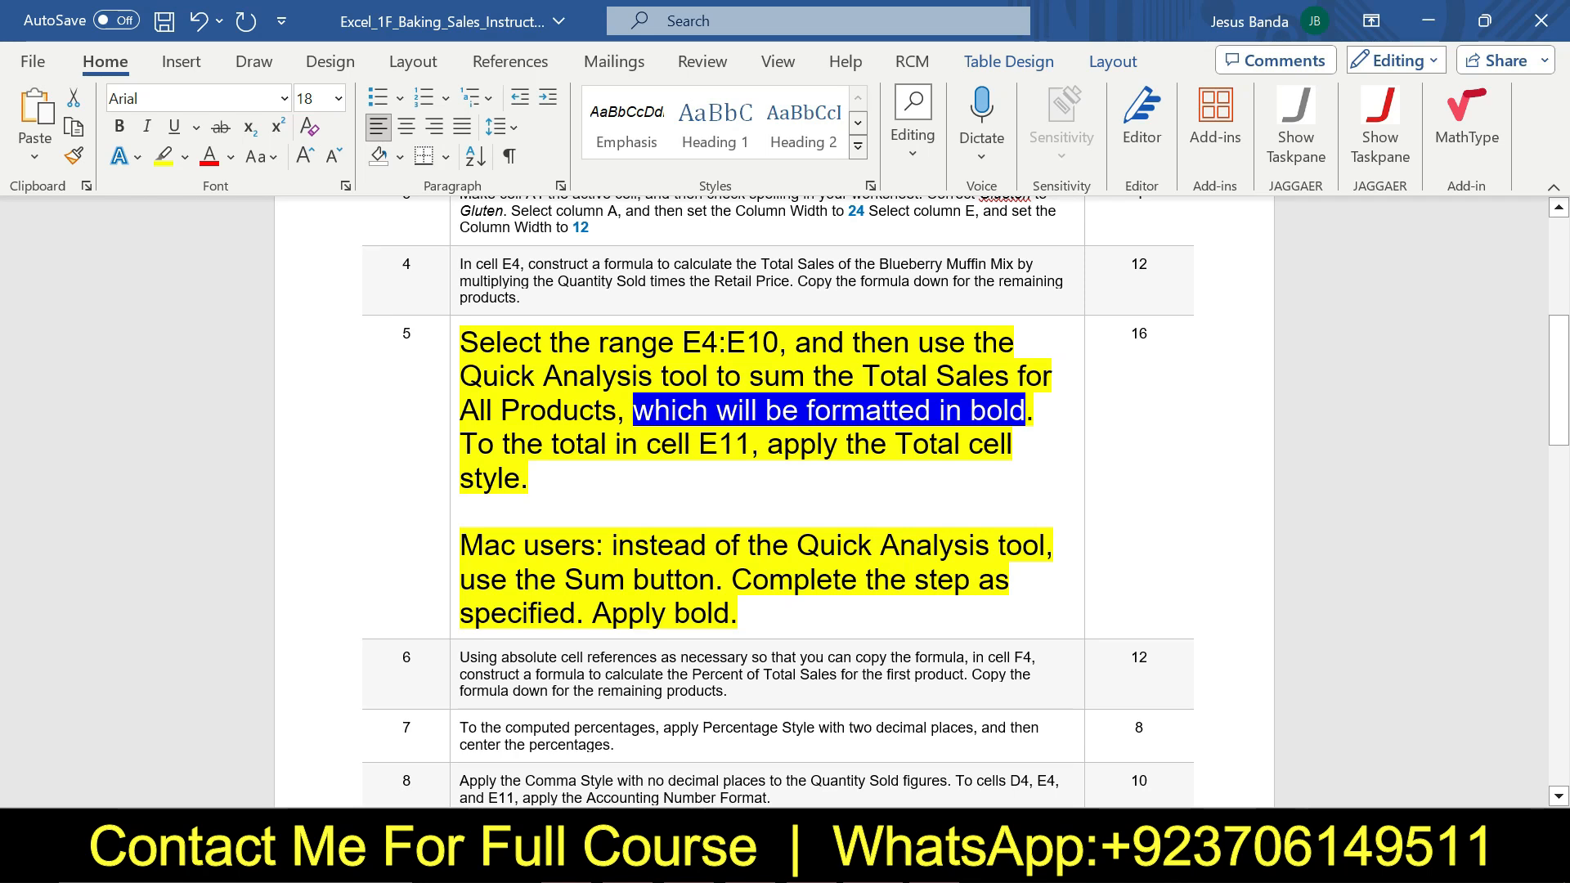
Step: Review the cell style part of instruction 5 in Word, and apply the Total cell style to cell E11 in Excel
left_click_drag(461, 444, 540, 479)
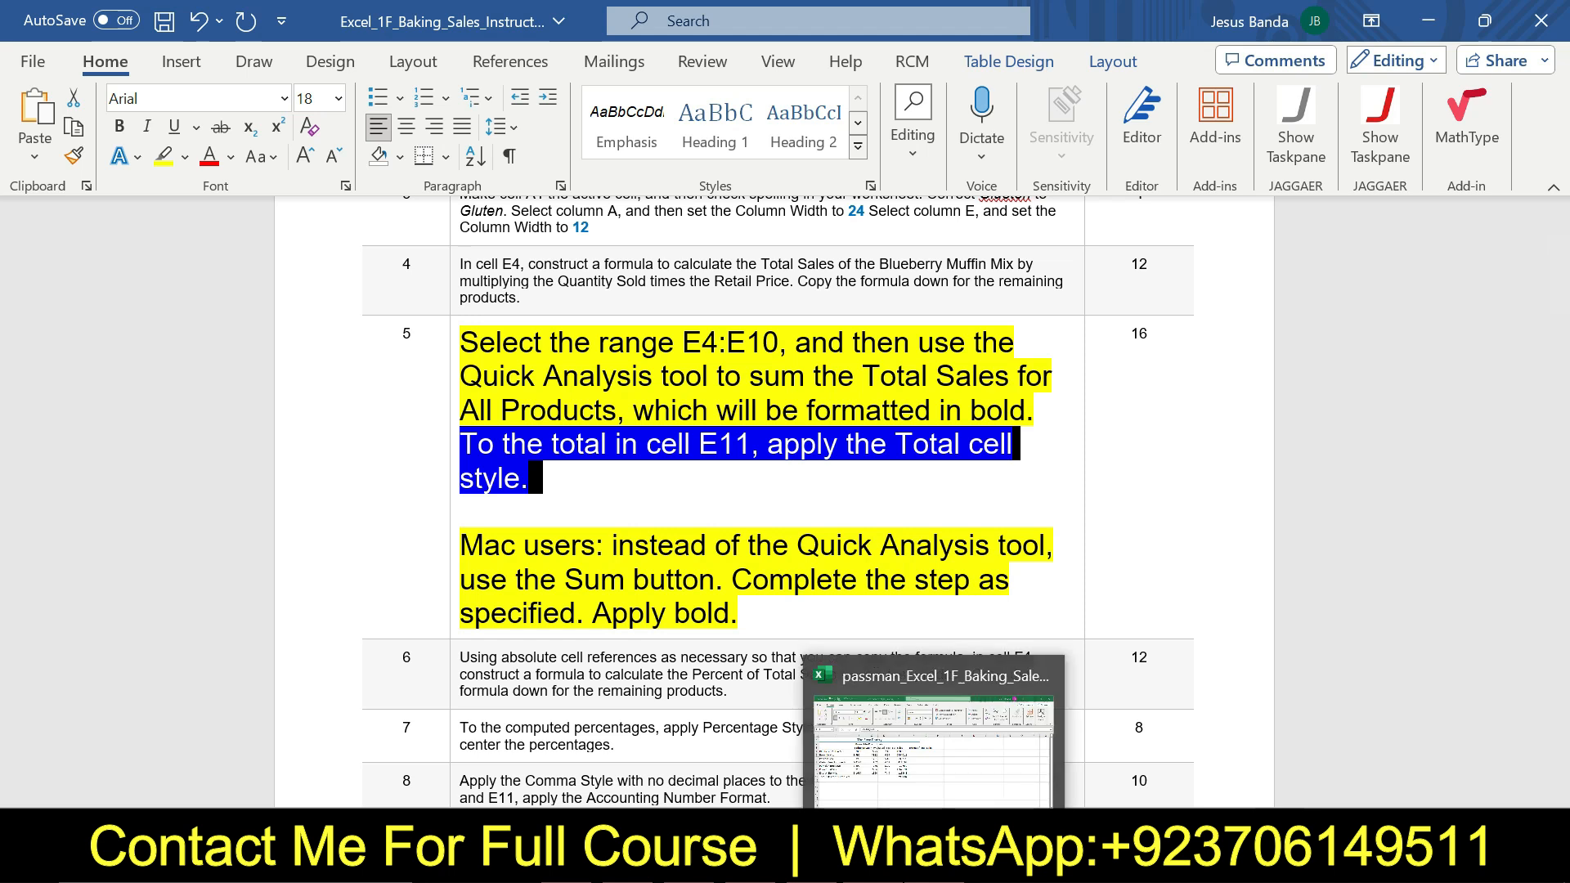
left_click(936, 865)
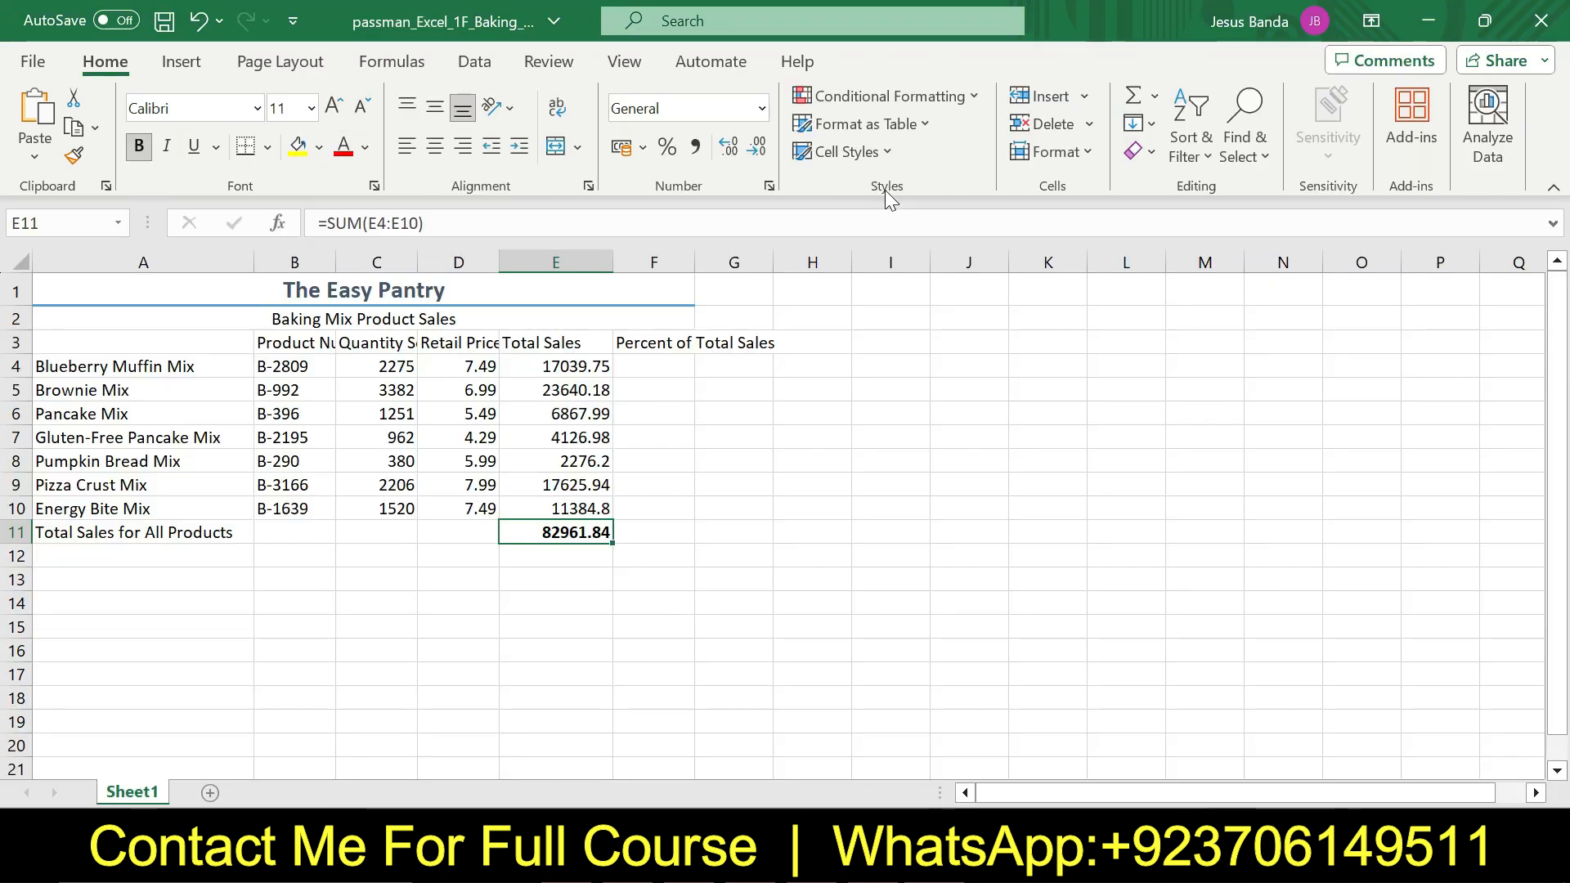
left_click(878, 149)
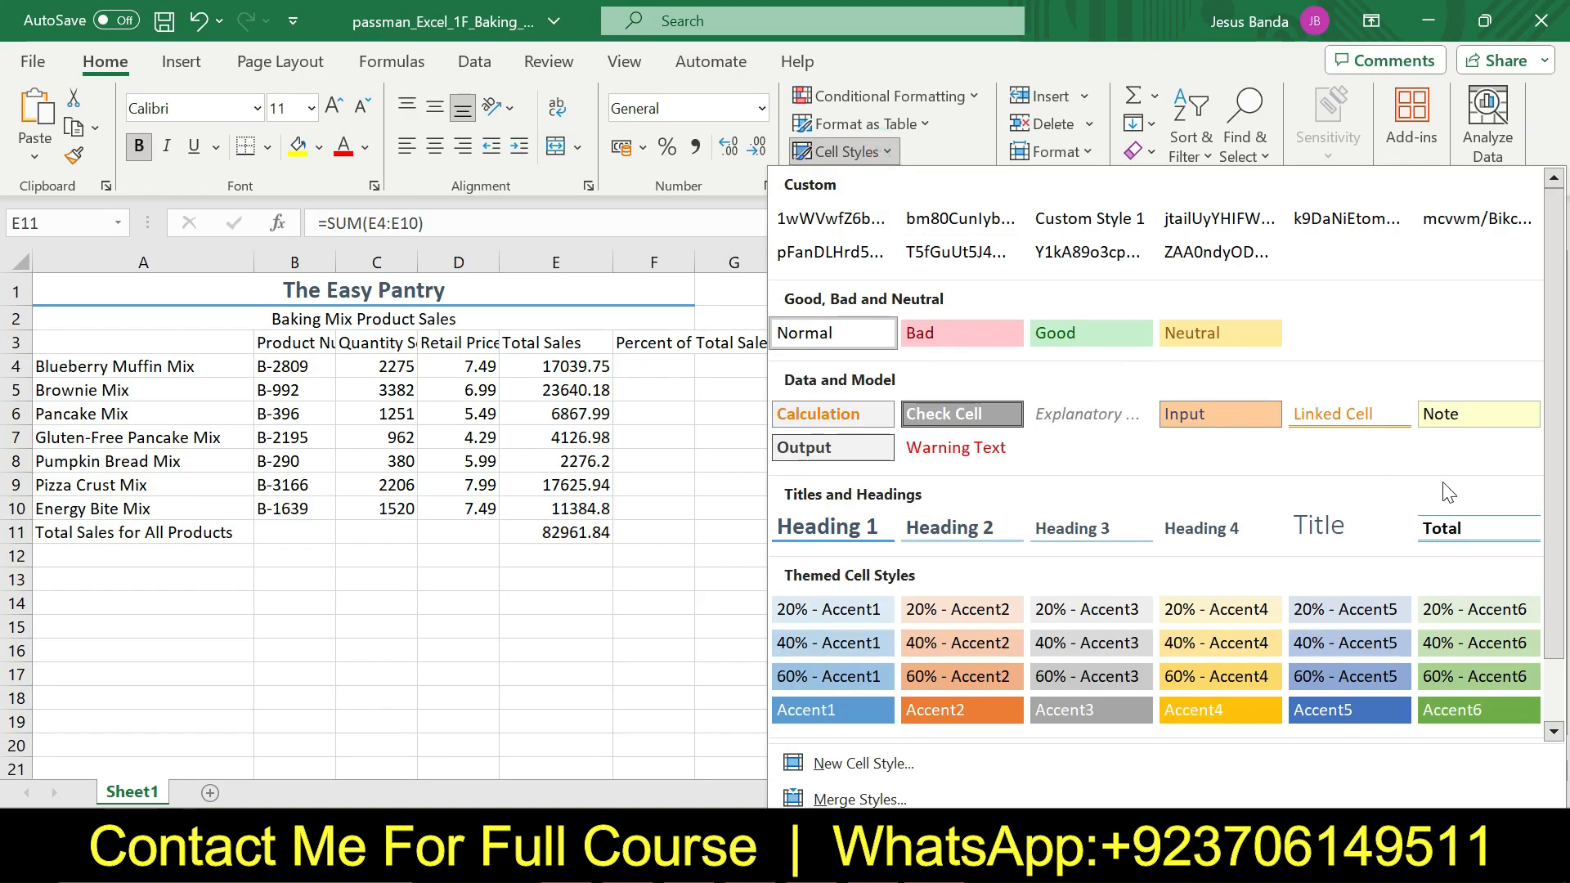
left_click(1468, 532)
left_click(937, 561)
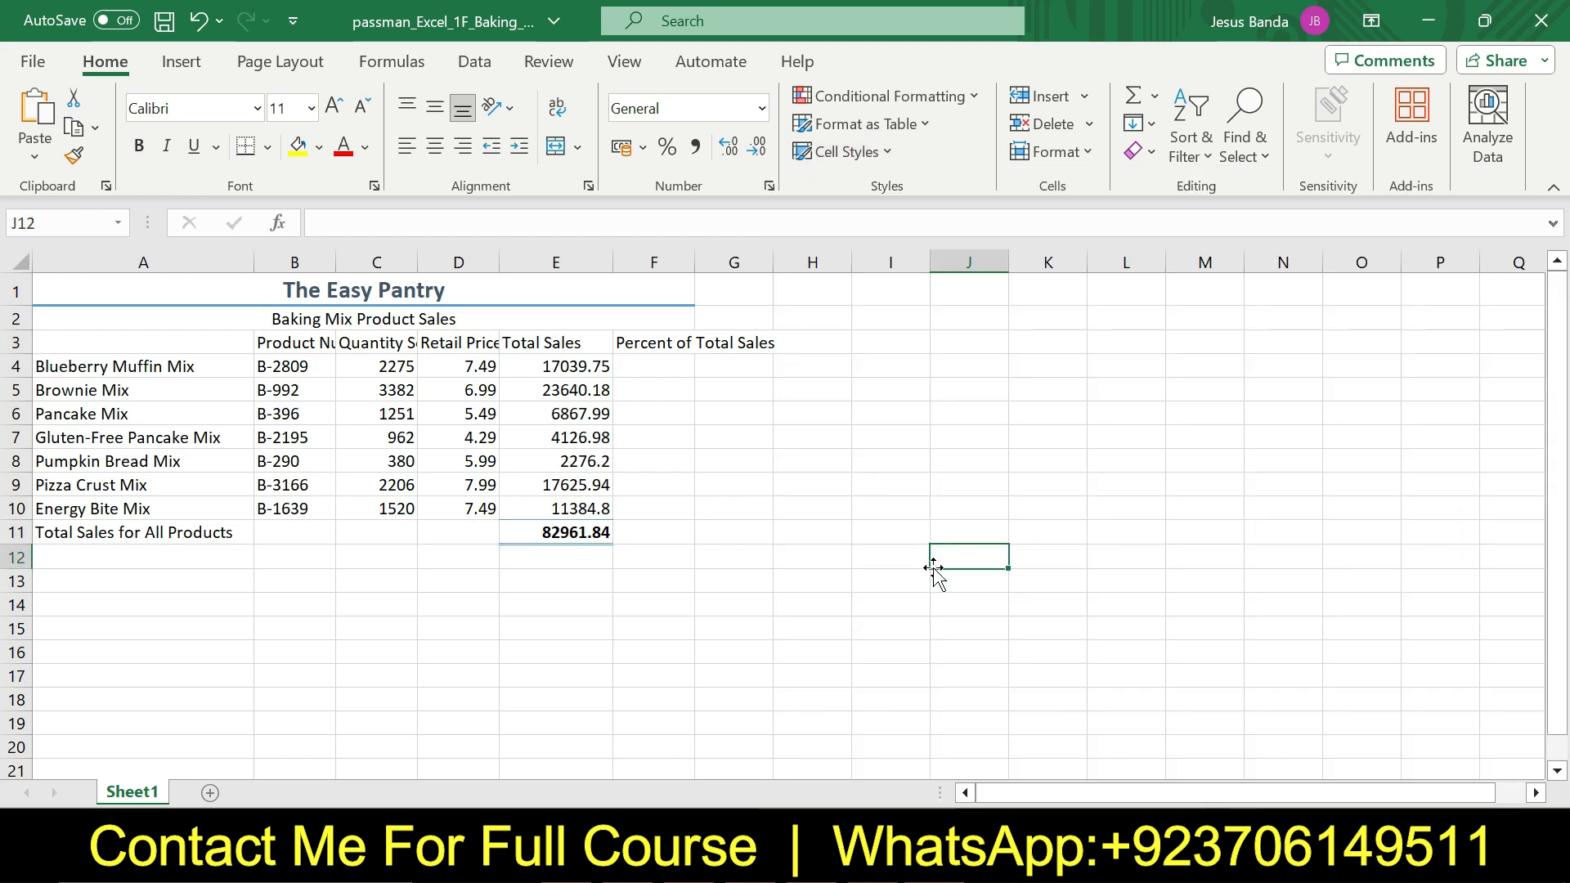
Step: Return to Word, set the step 5 instruction text back to 9 pt and remove its yellow highlight
left_click(872, 858)
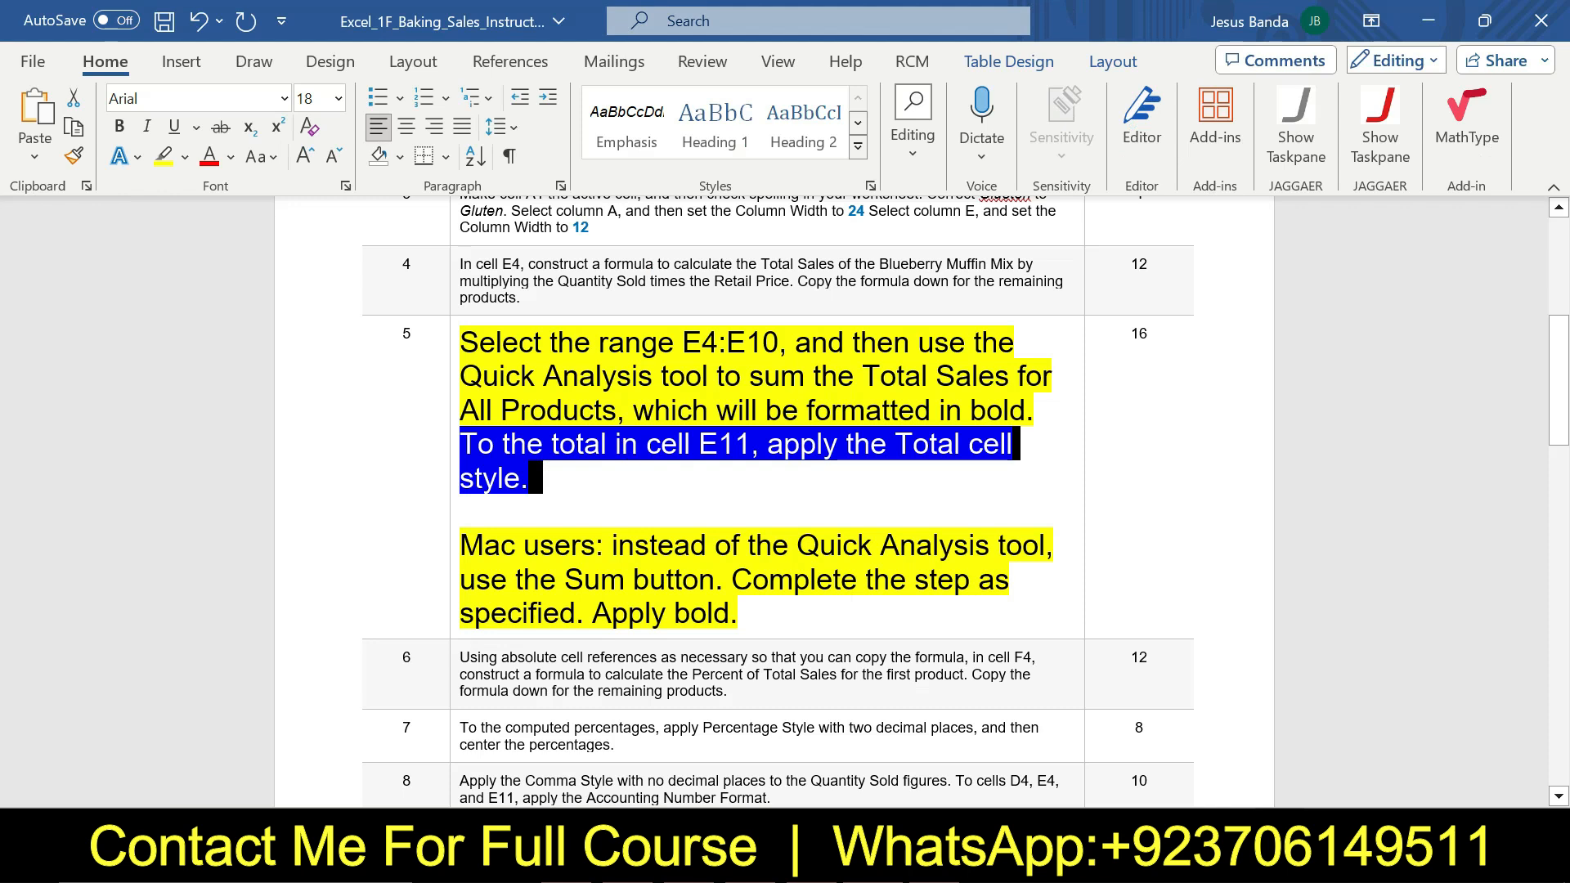
left_click(448, 353)
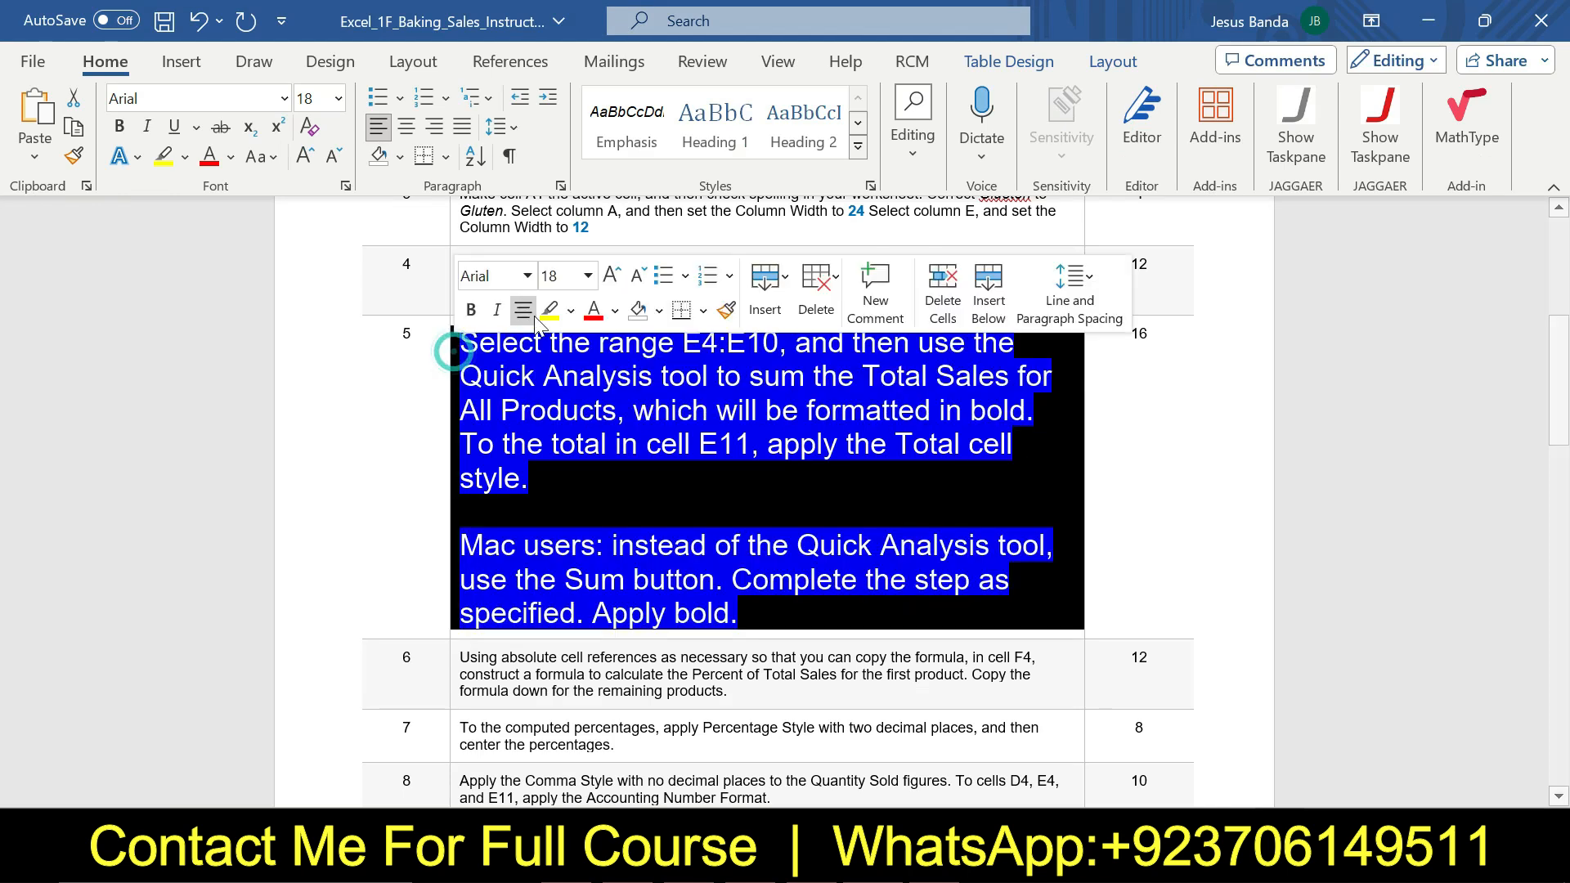
left_click(589, 276)
left_click(557, 337)
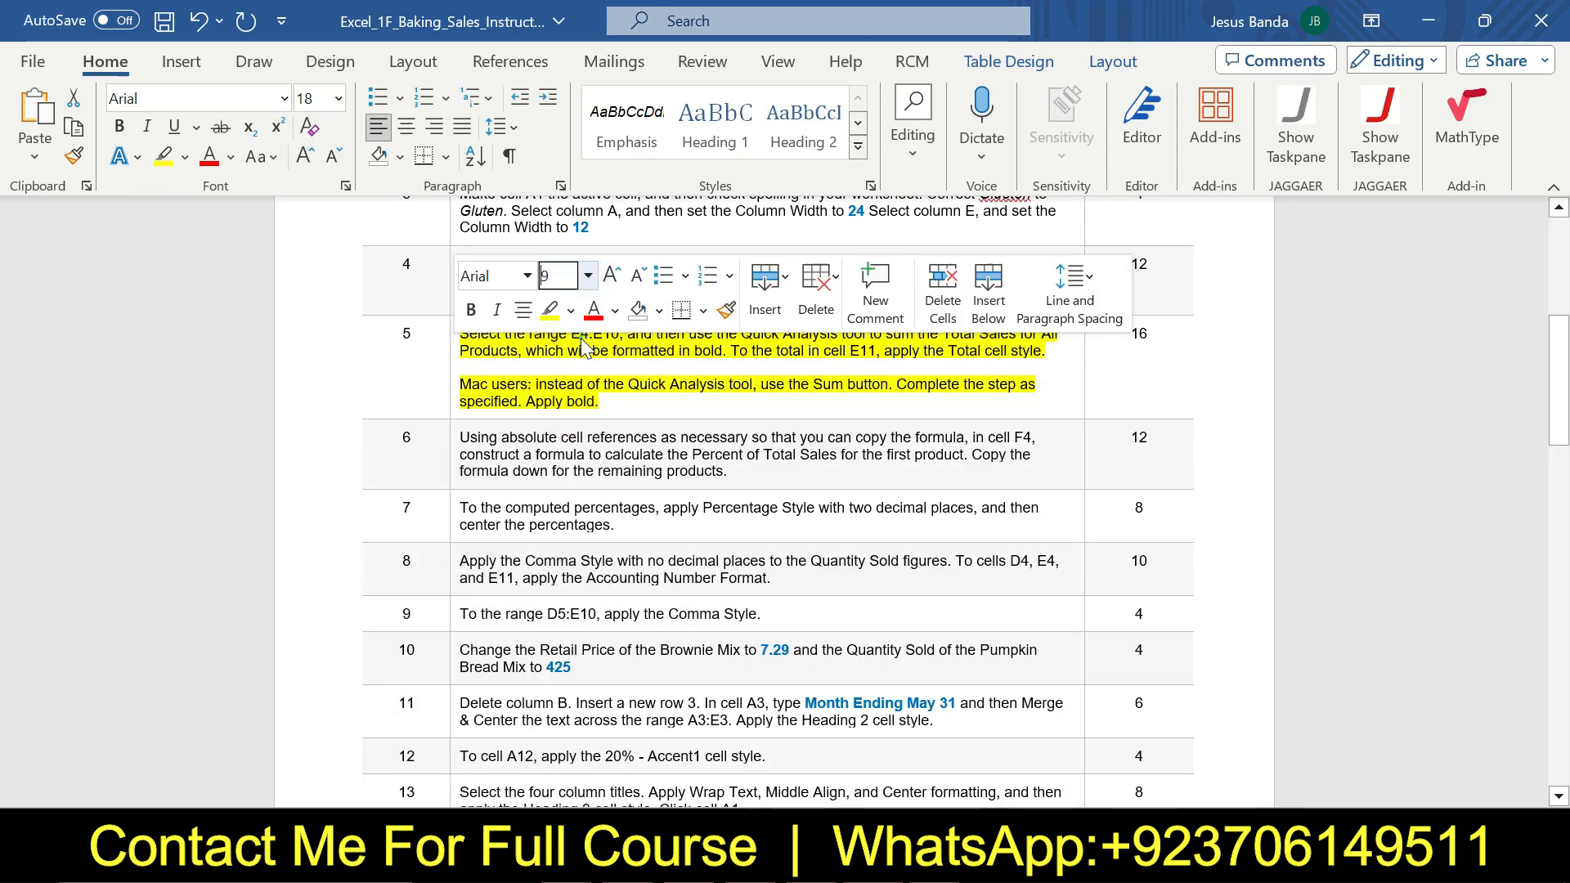
left_click(571, 312)
left_click(834, 475)
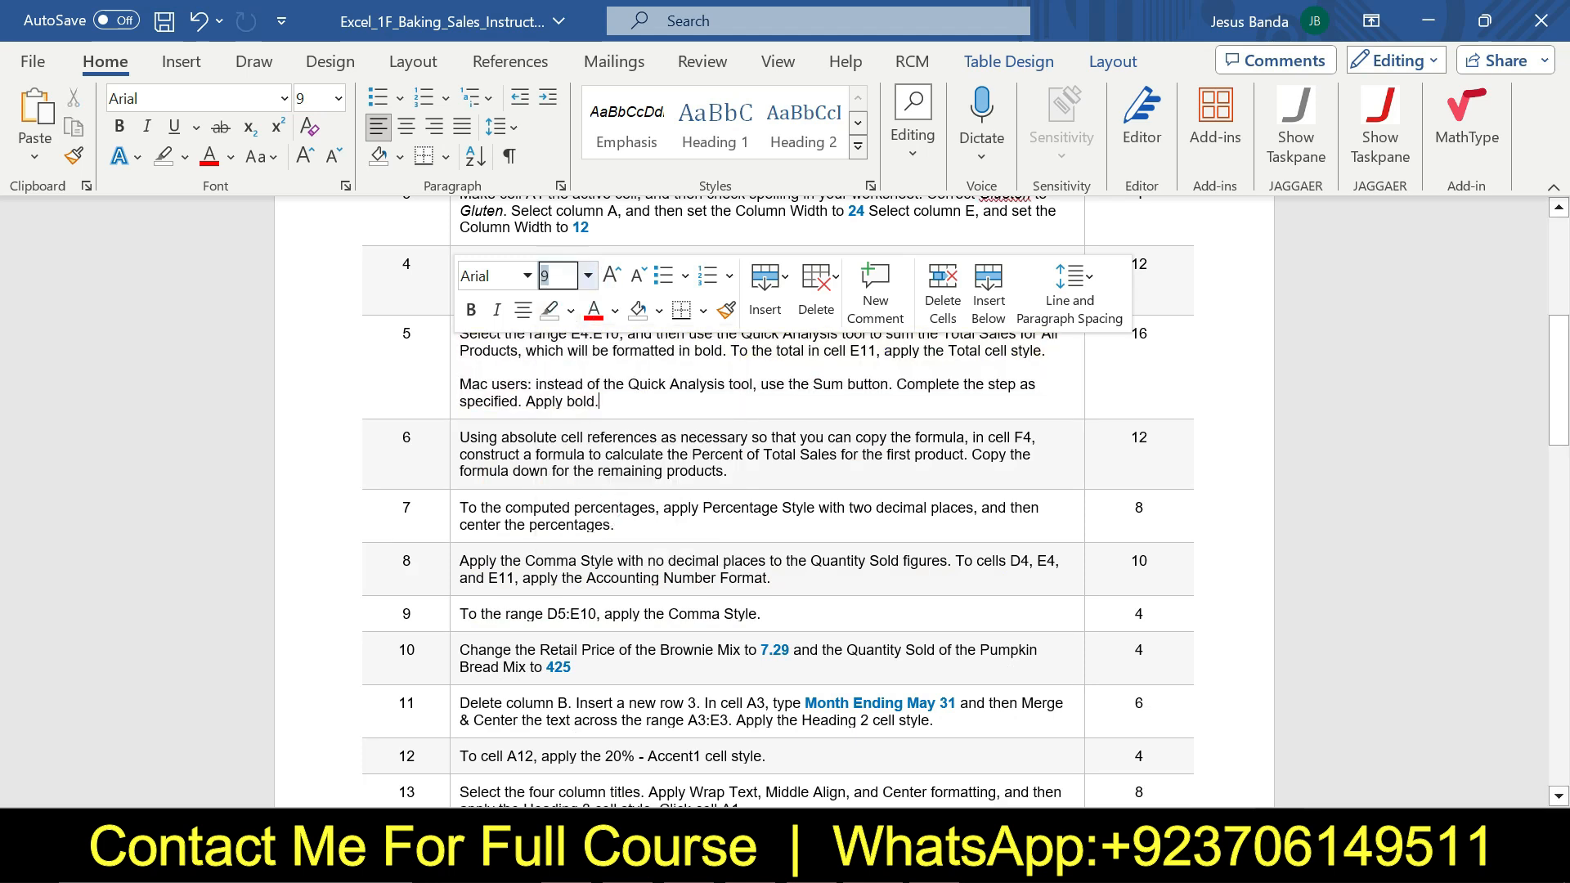
Step: Enlarge the step 6 instruction about absolute cell references to 16 pt and highlight it in yellow
left_click_drag(1565, 390, 1565, 428)
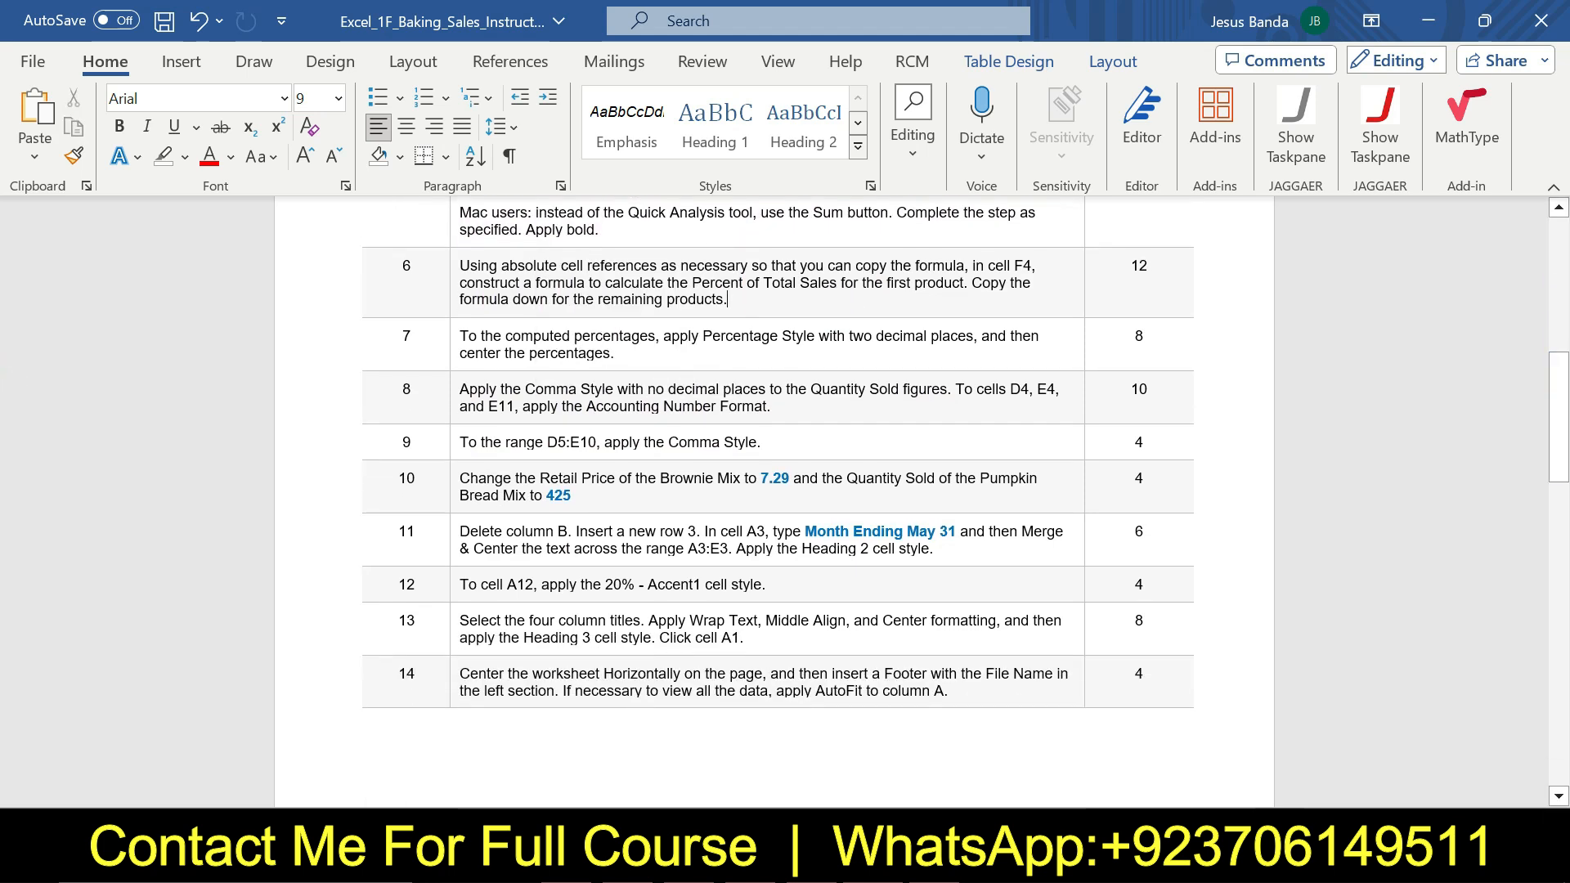
left_click(453, 268)
left_click(588, 191)
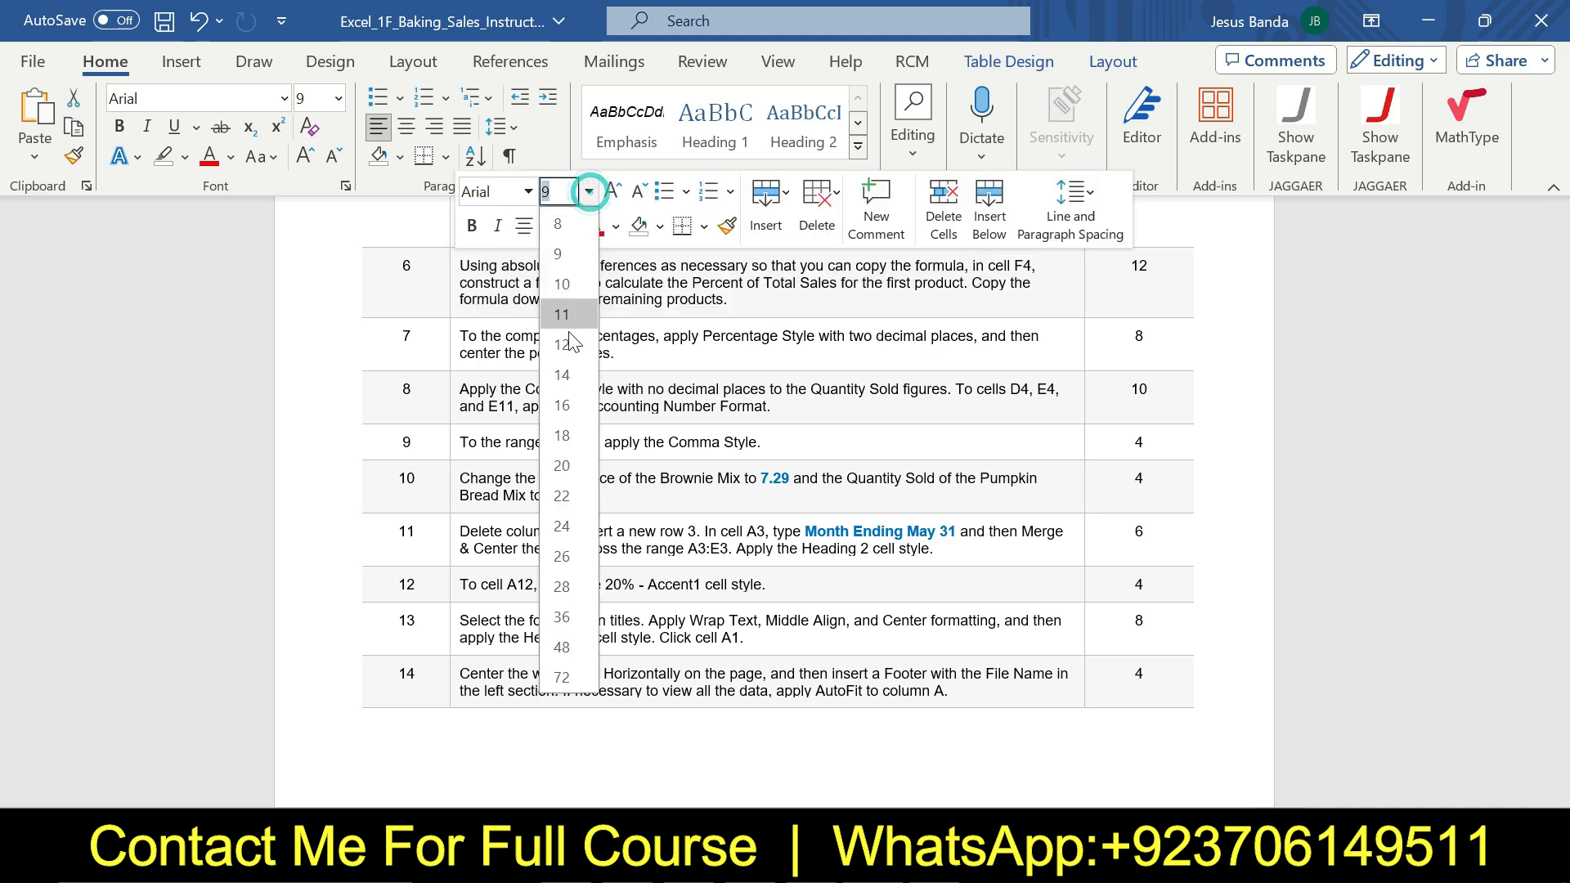
left_click(567, 404)
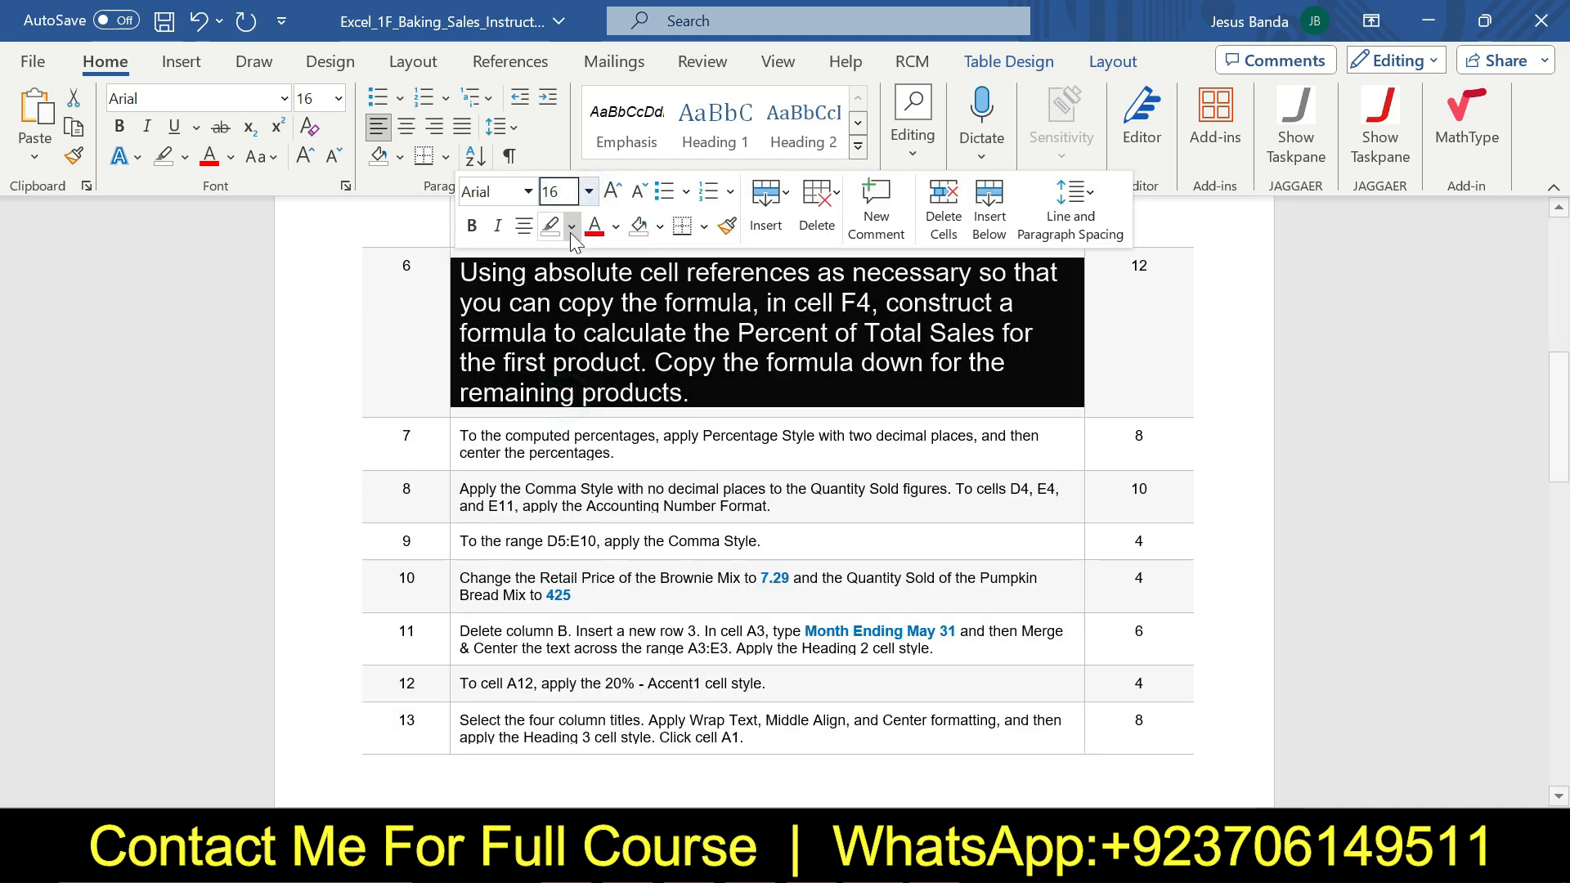
left_click(571, 228)
left_click(558, 313)
left_click(552, 304)
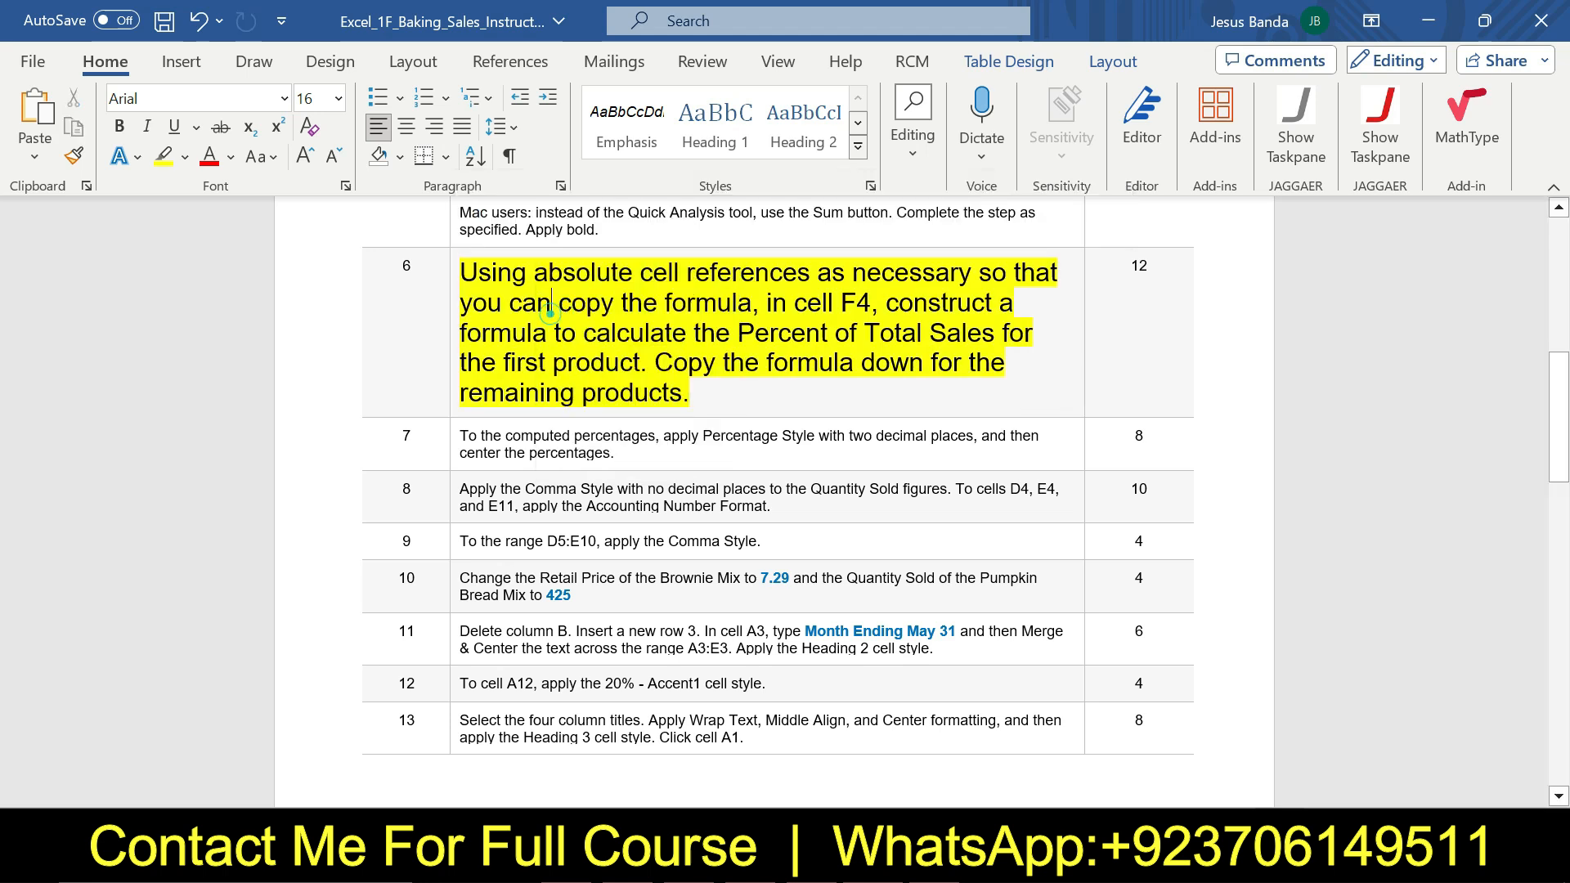
Step: Review the formula part of instruction 6 in Word, and enter =E4/$E$11 in cell F4 in Excel
left_click_drag(461, 272, 652, 368)
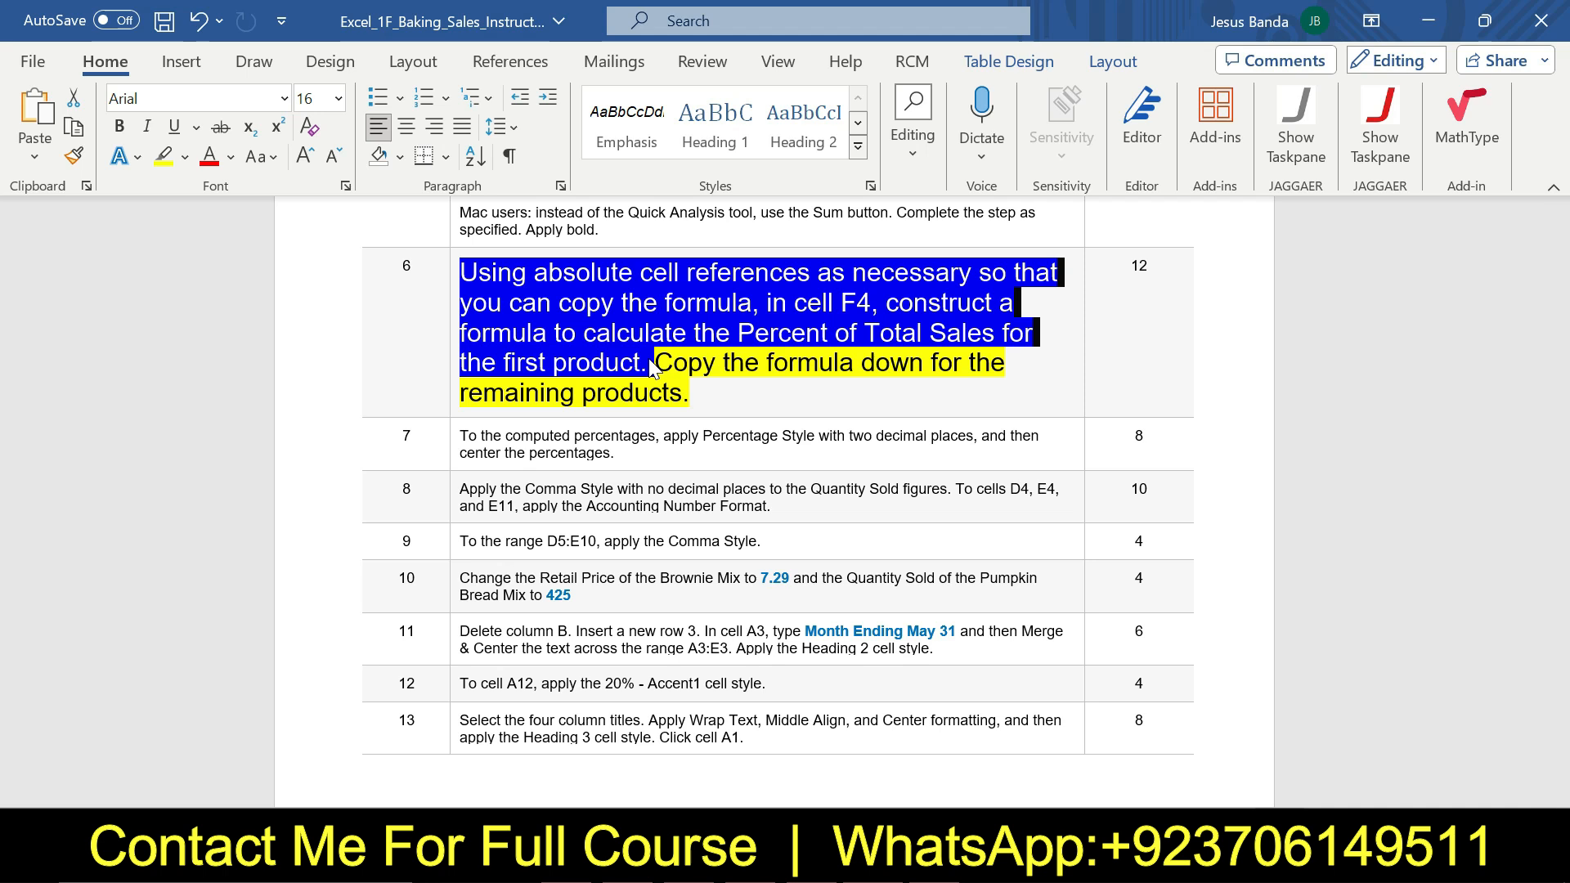
key("alt+Tab")
left_click(669, 369)
type("=")
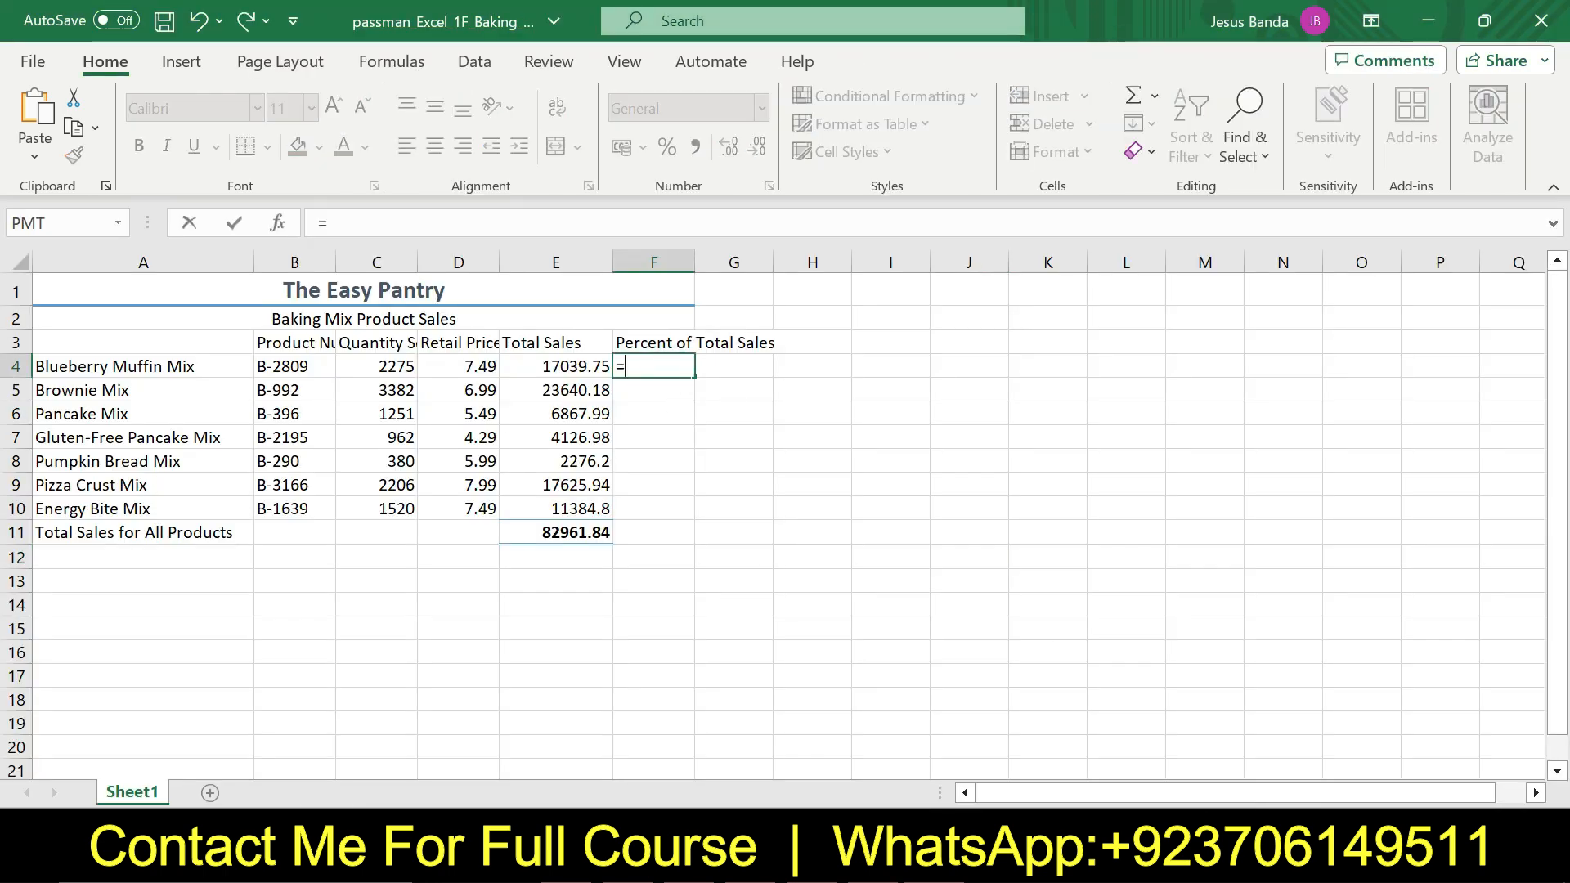
type("E")
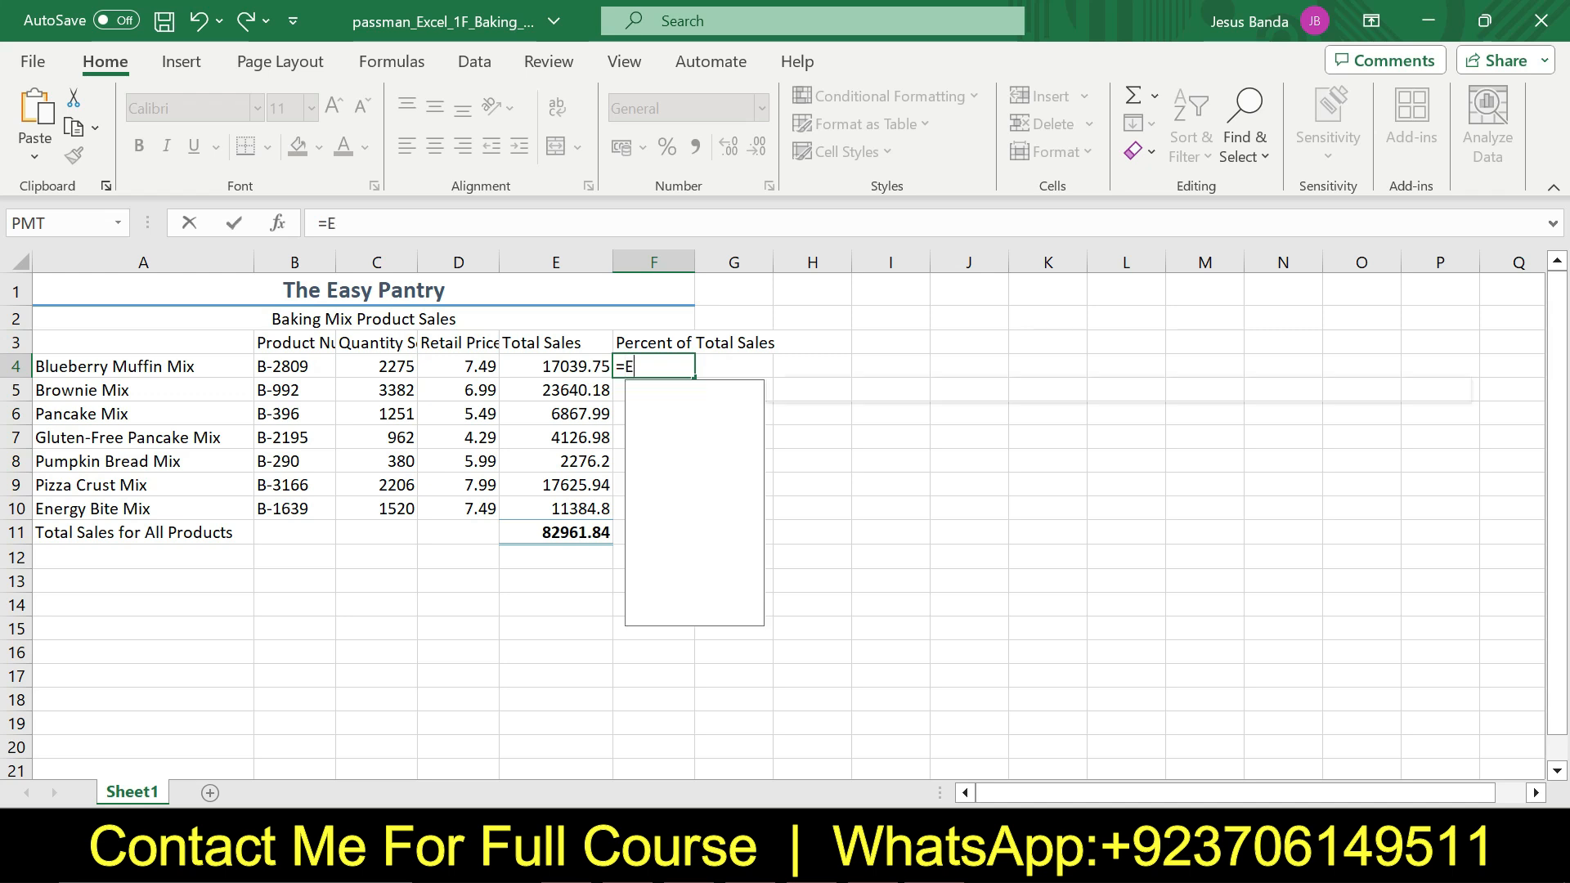
type("4")
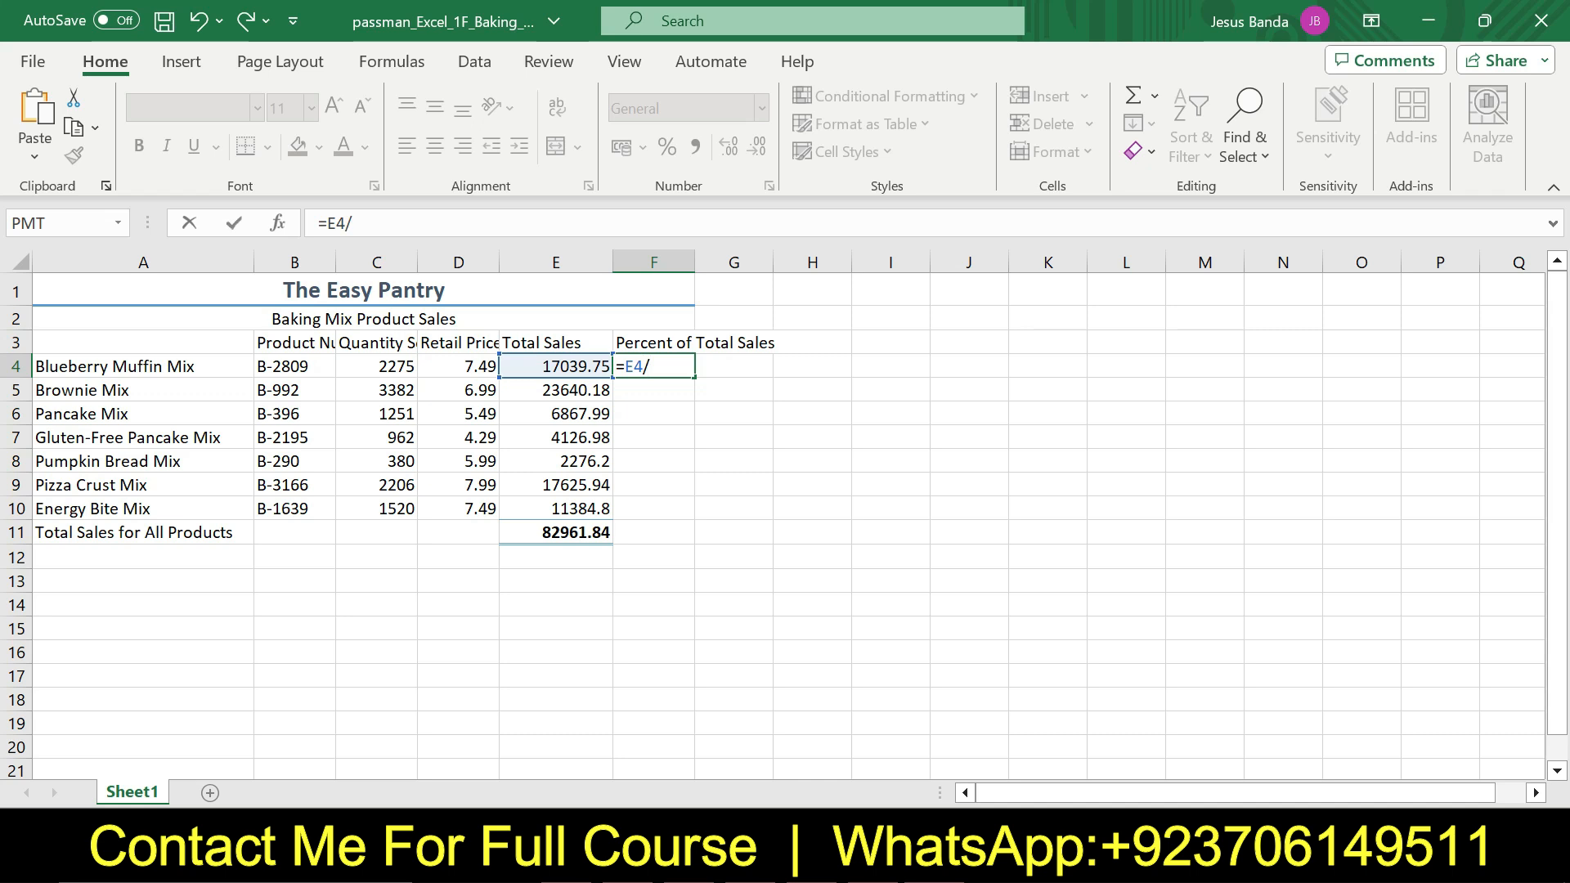
type("/$E$11")
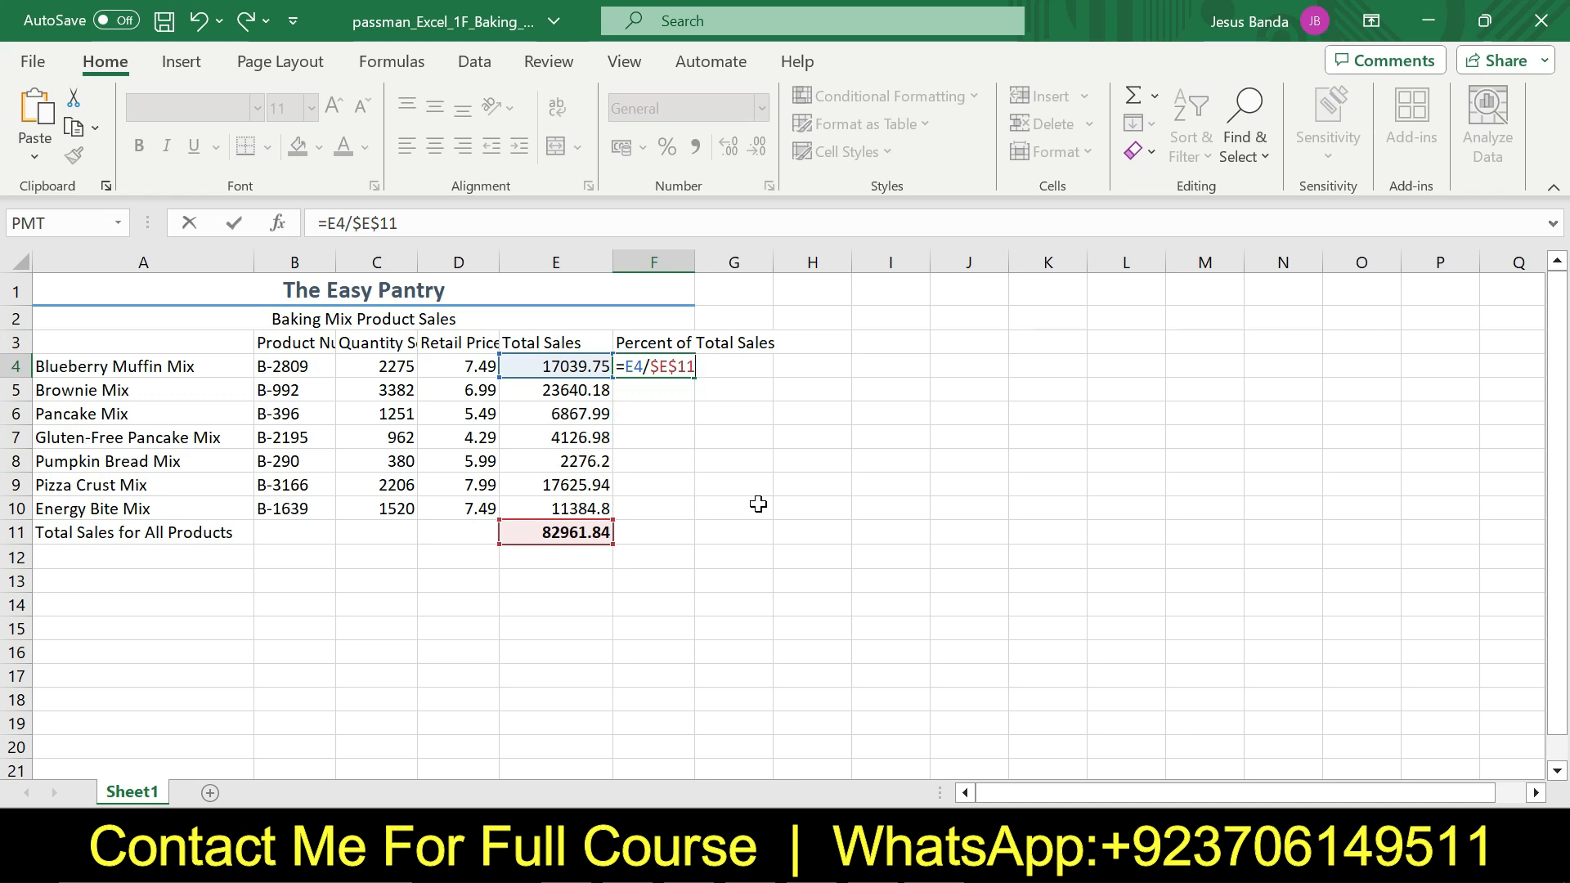
key("Return")
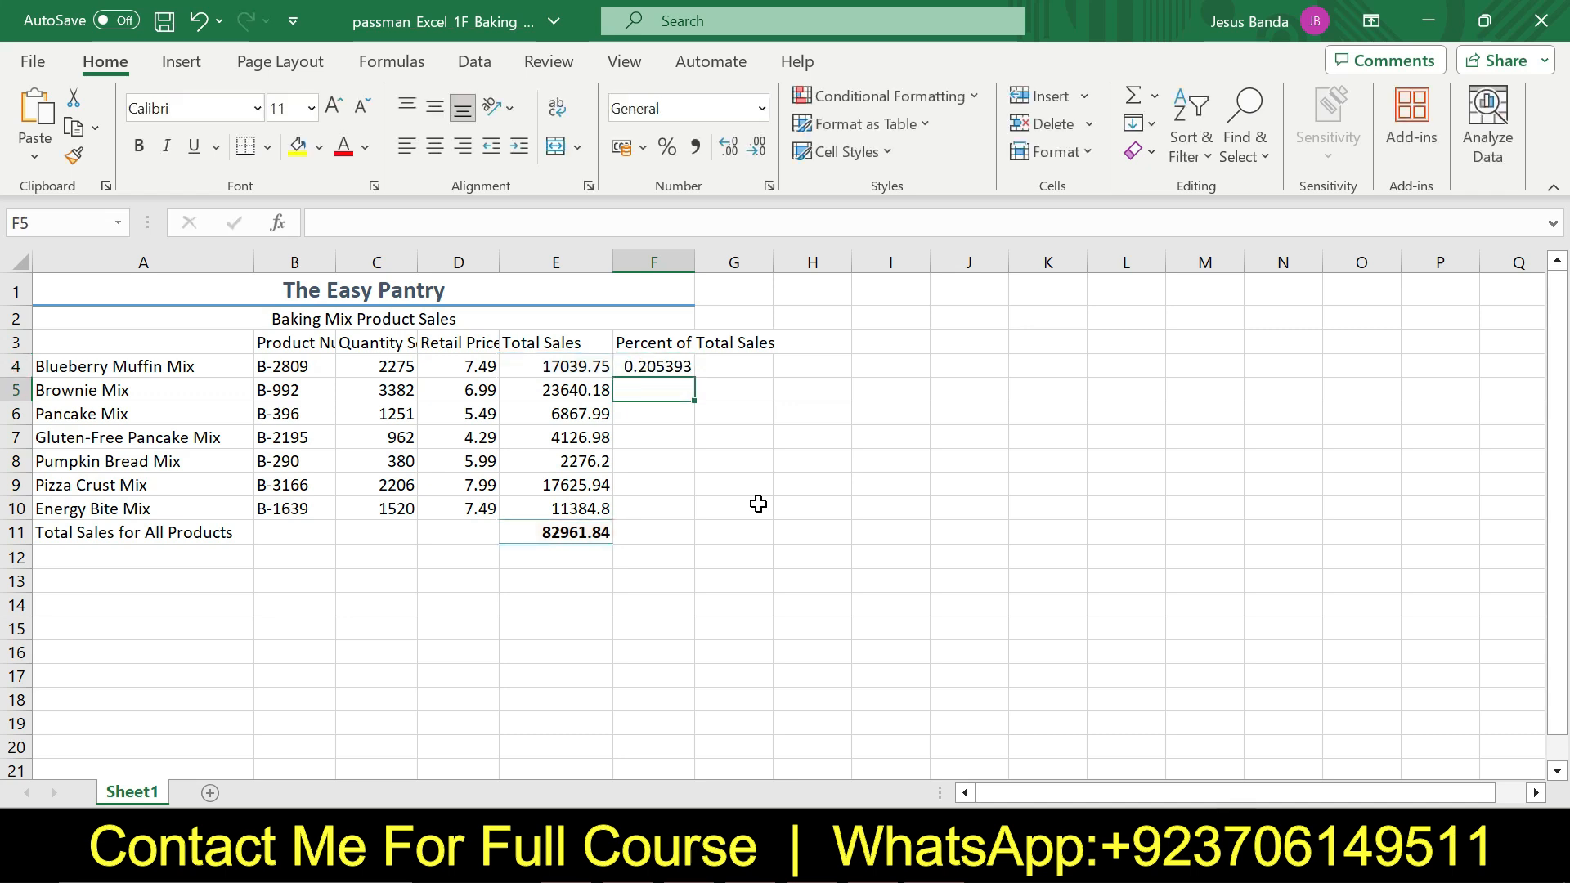
Step: Review the copy part of instruction 6 in Word, and fill the F4 formula down through F10 in Excel
left_click(667, 368)
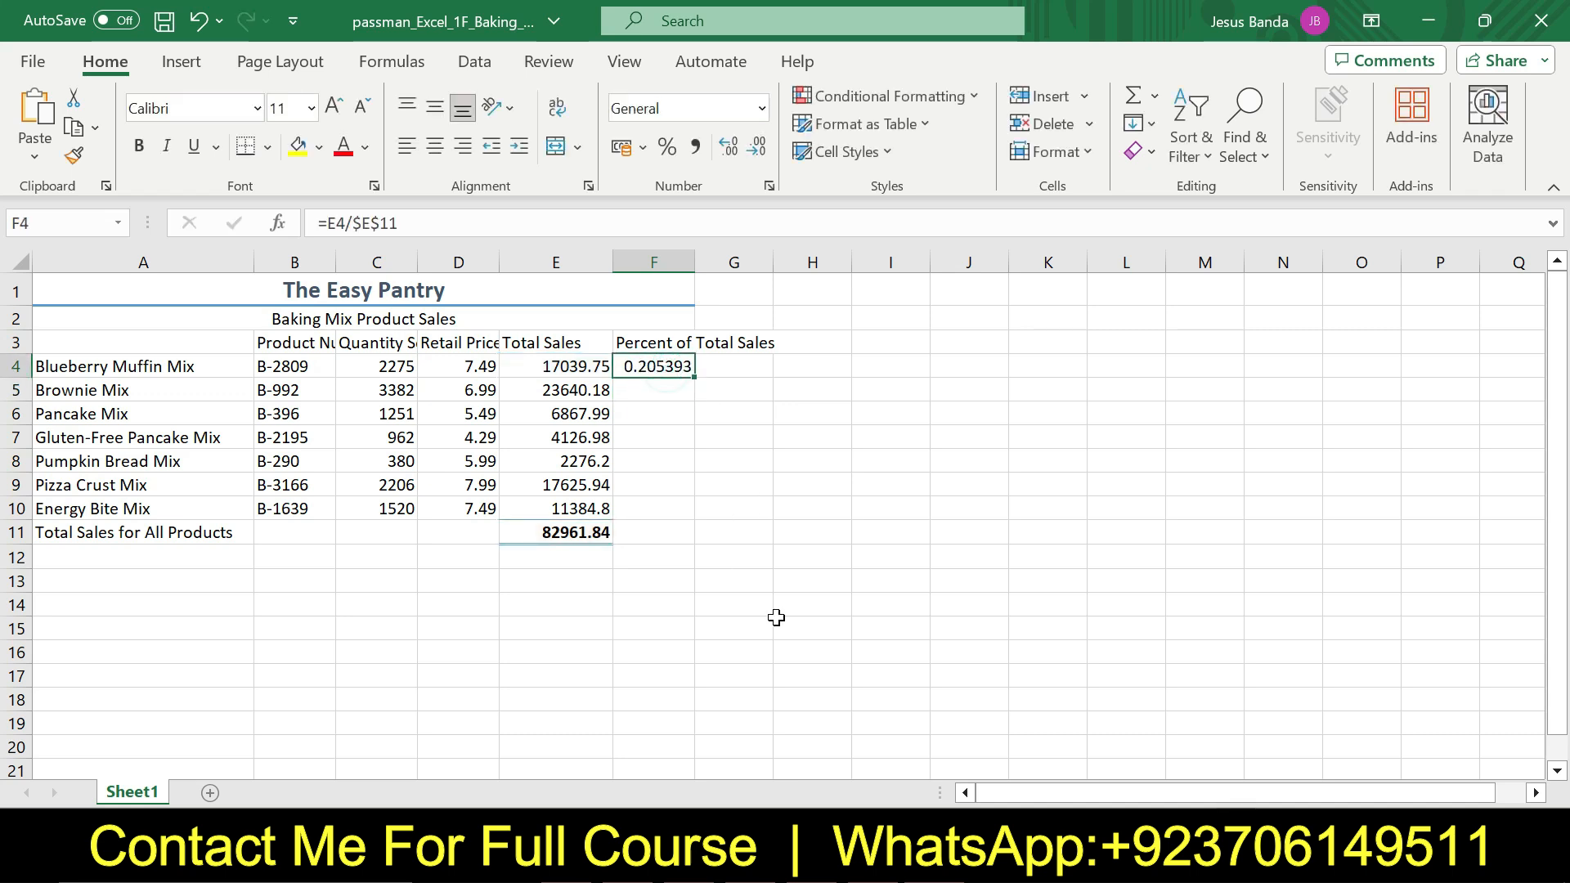
left_click(866, 867)
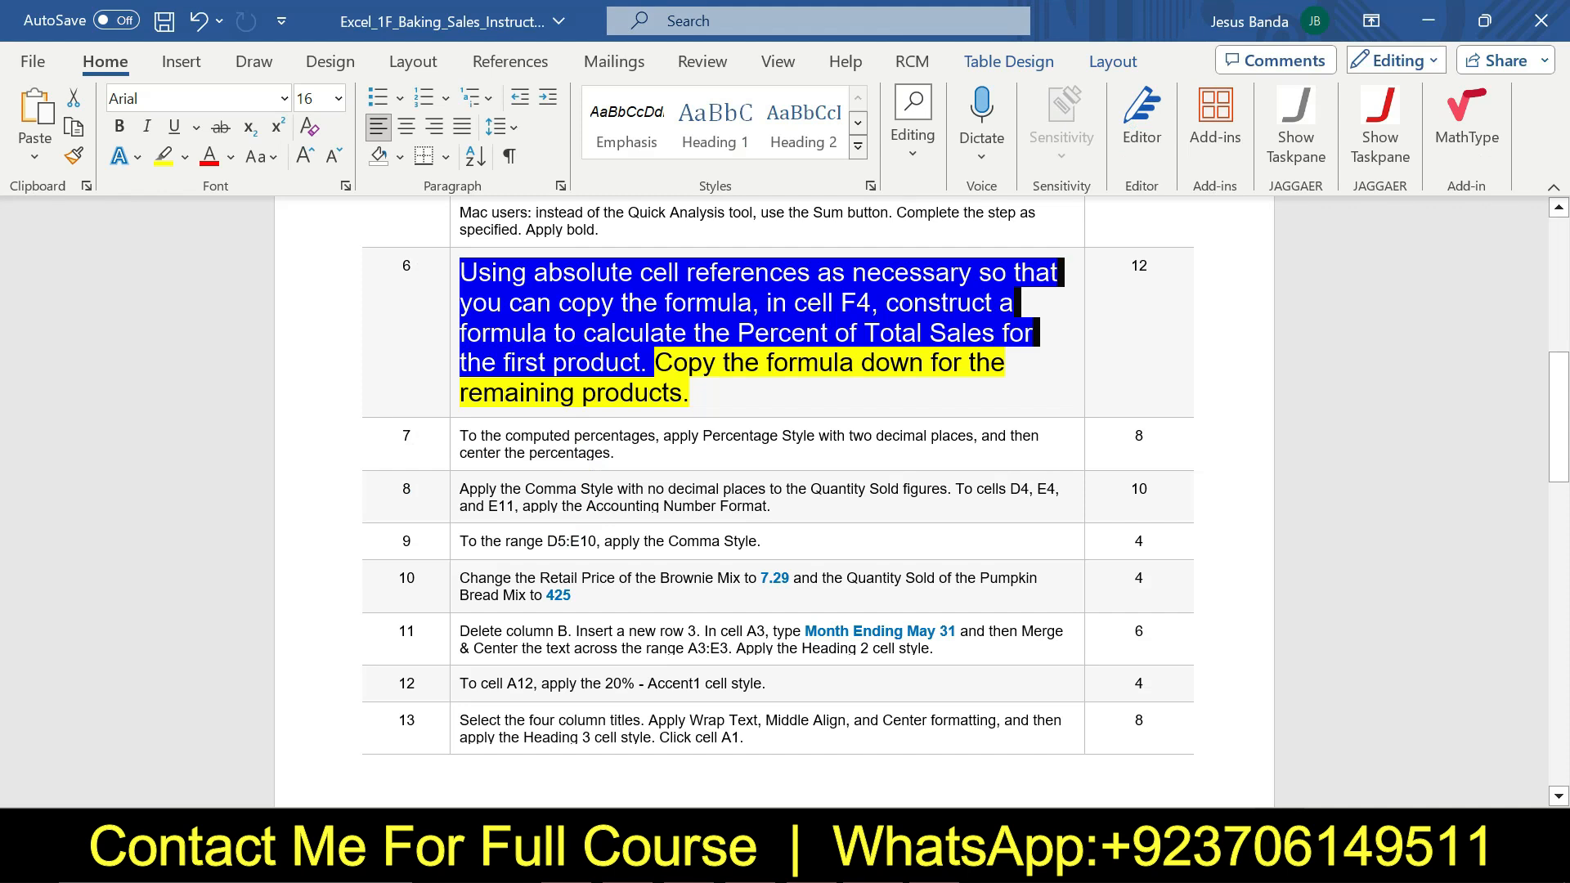
left_click_drag(655, 362, 690, 392)
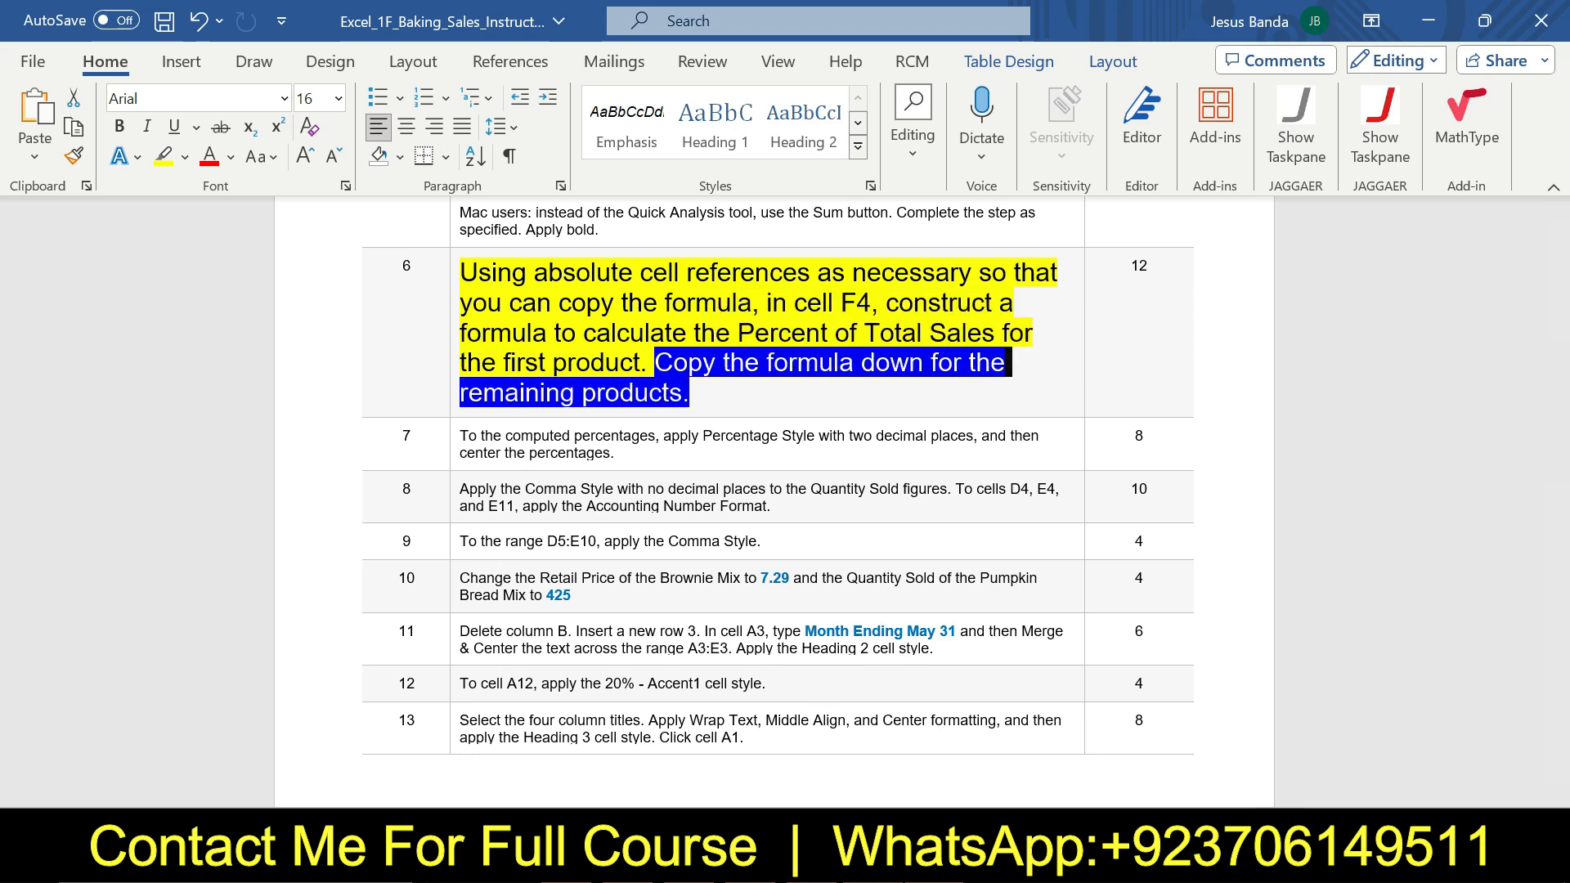
key("alt+Tab")
left_click_drag(698, 377, 691, 515)
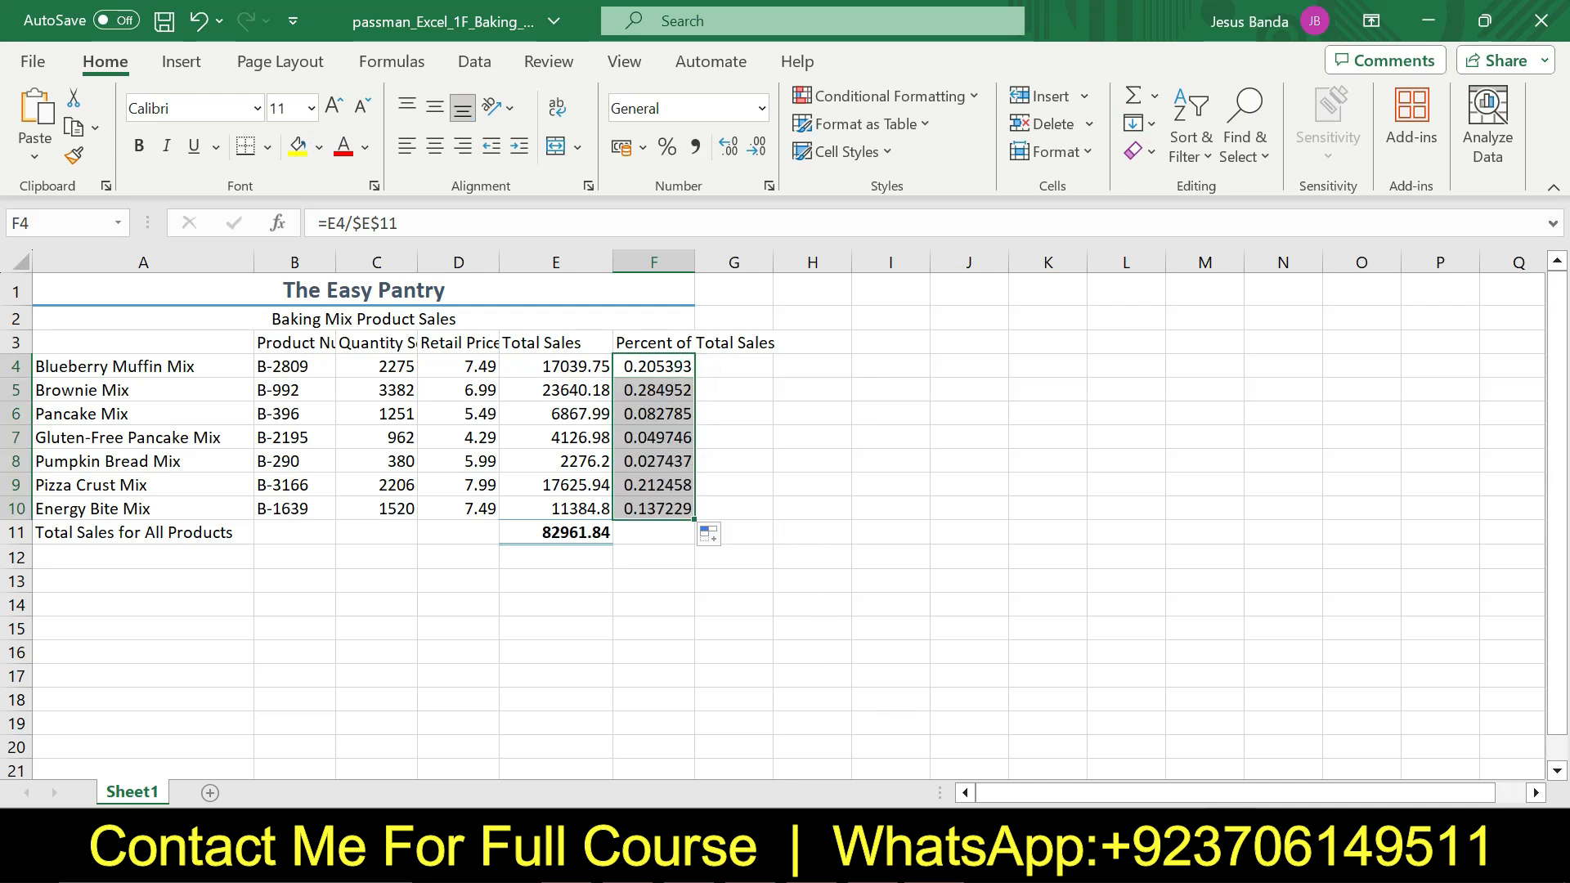
Step: Return to Word, set the step 6 instruction text back to 9 pt and remove its yellow highlight
key("alt+Tab")
left_click(454, 332)
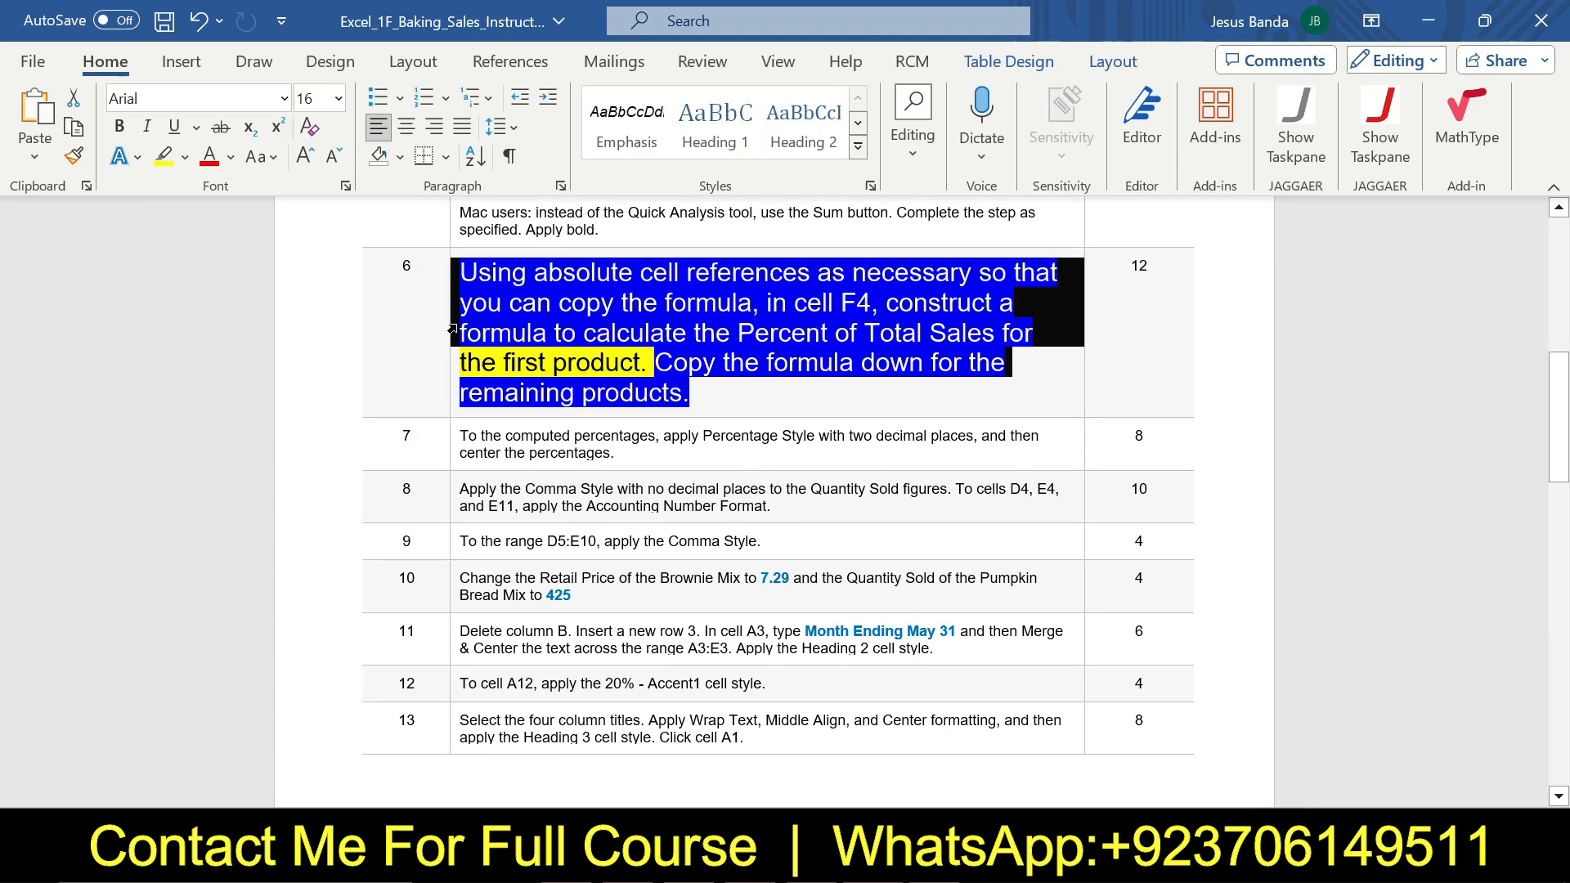
left_click(589, 250)
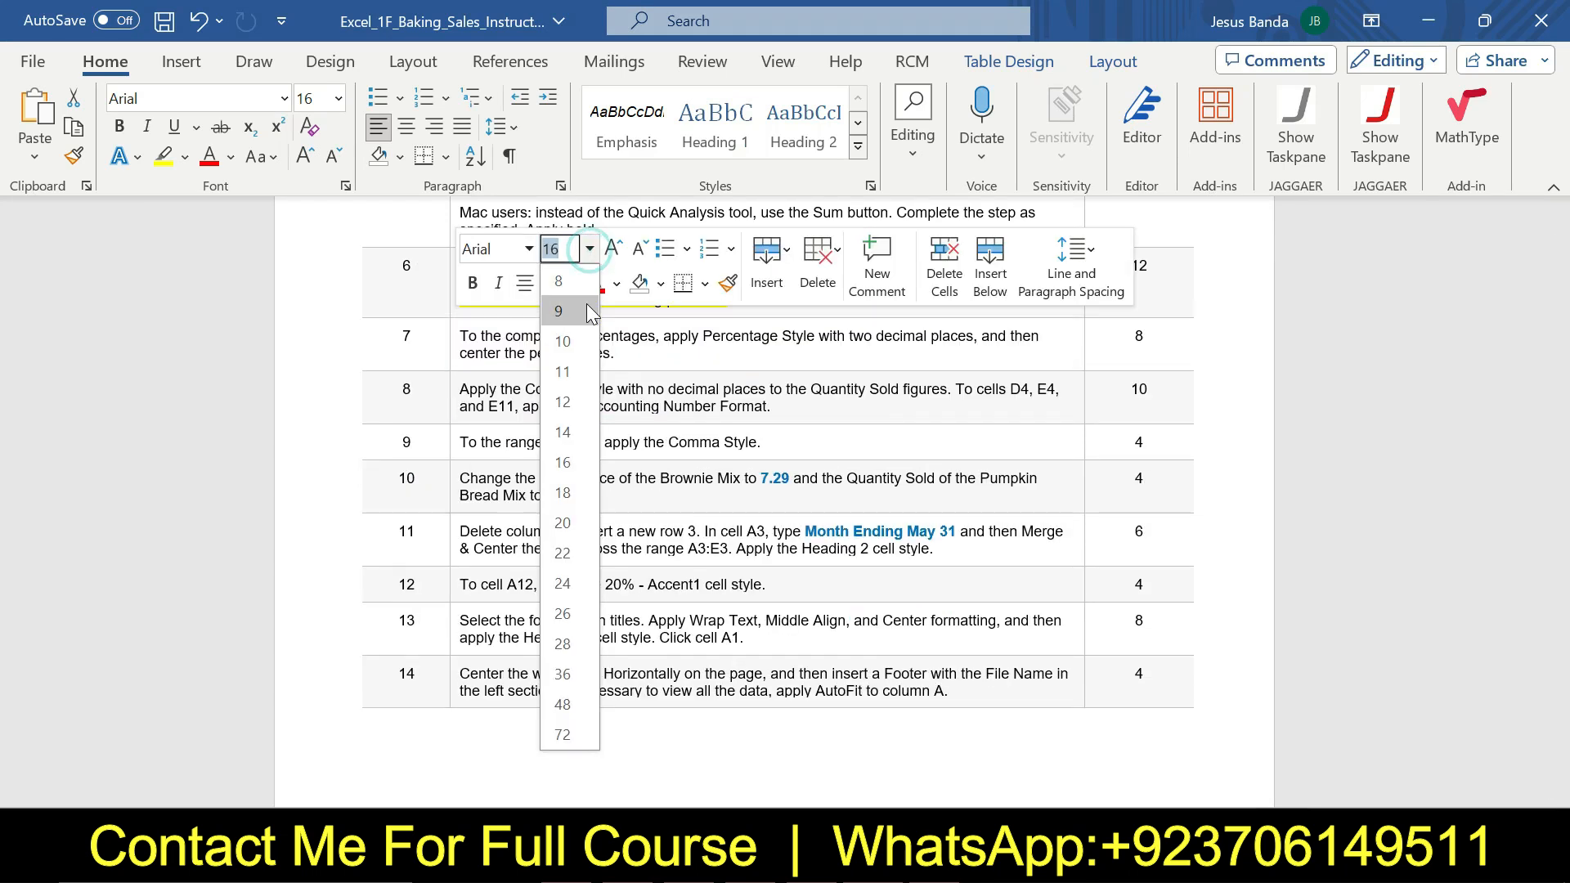
left_click(559, 311)
left_click(573, 284)
left_click(614, 484)
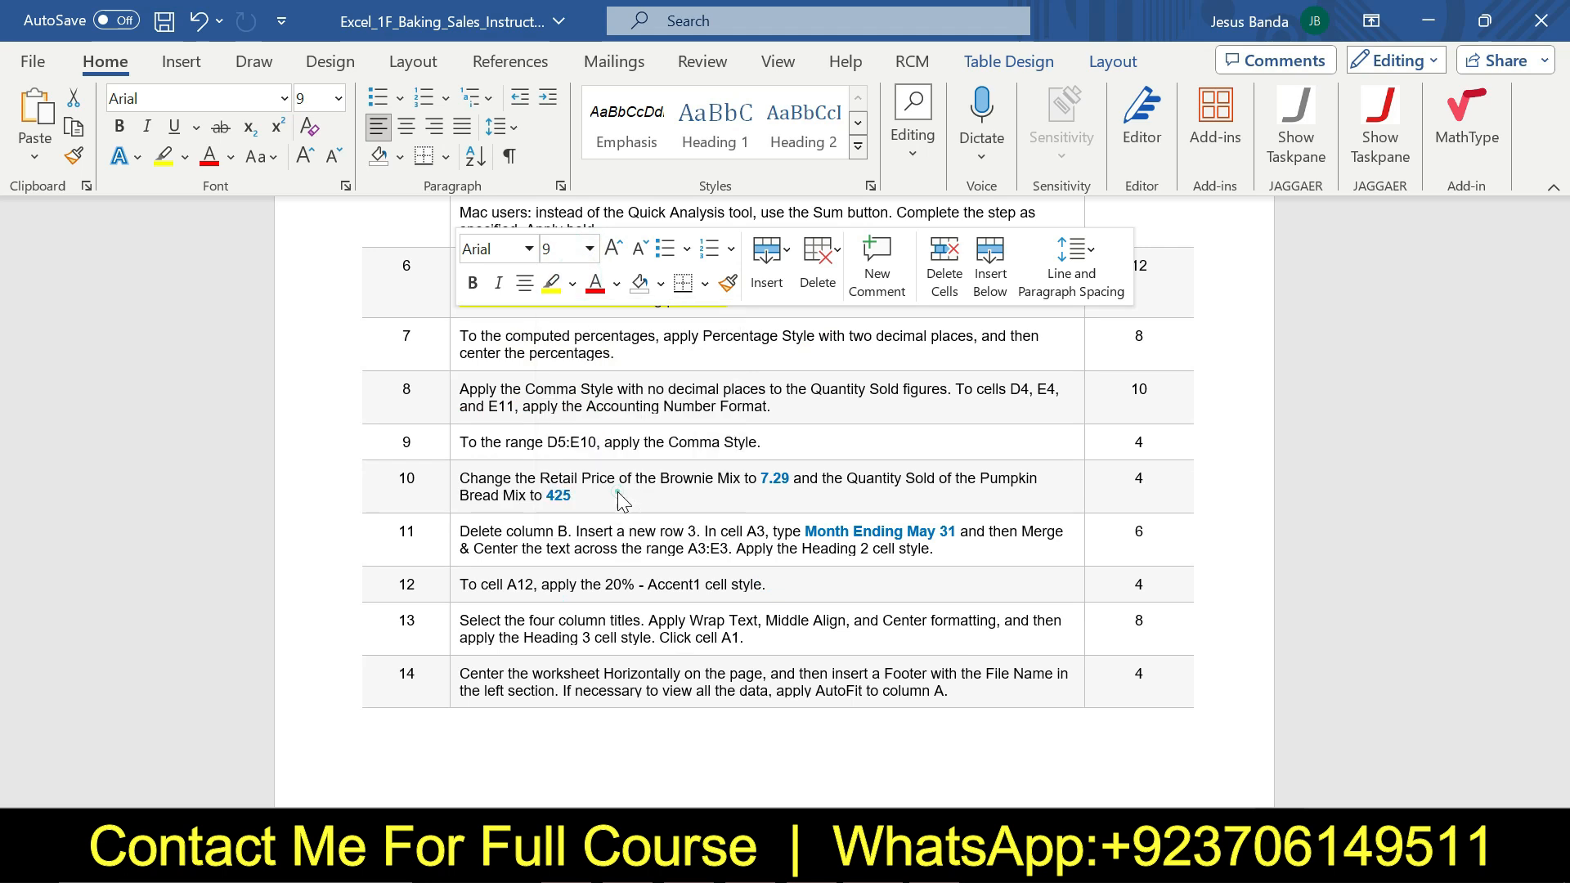
Step: Enlarge the step 7 instruction about Percentage Style to 16 pt and highlight it in yellow
left_click(452, 344)
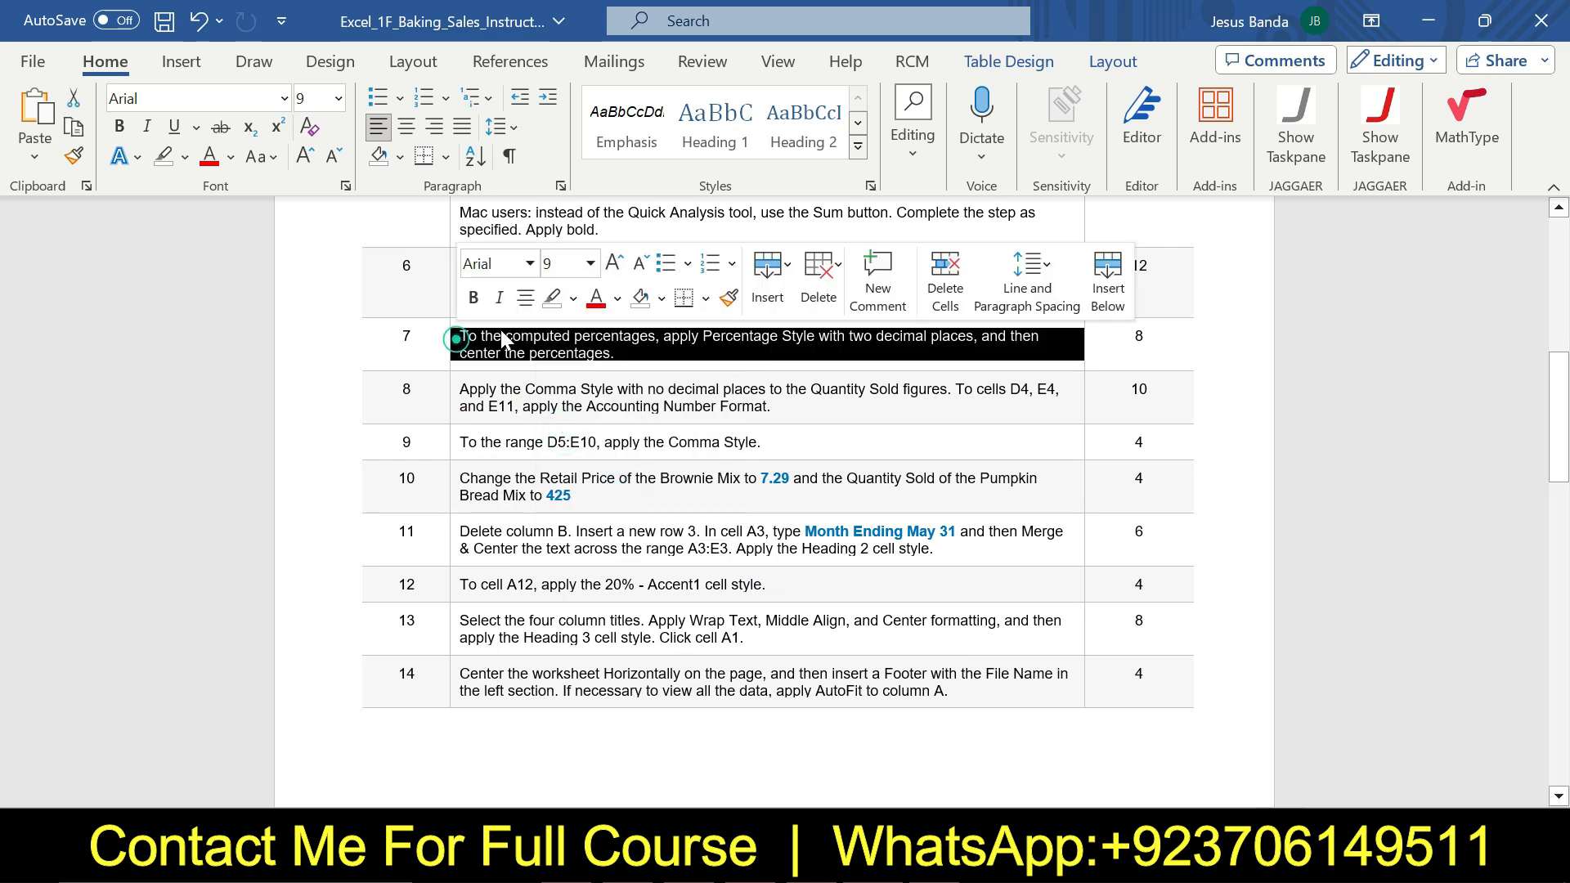
left_click(590, 262)
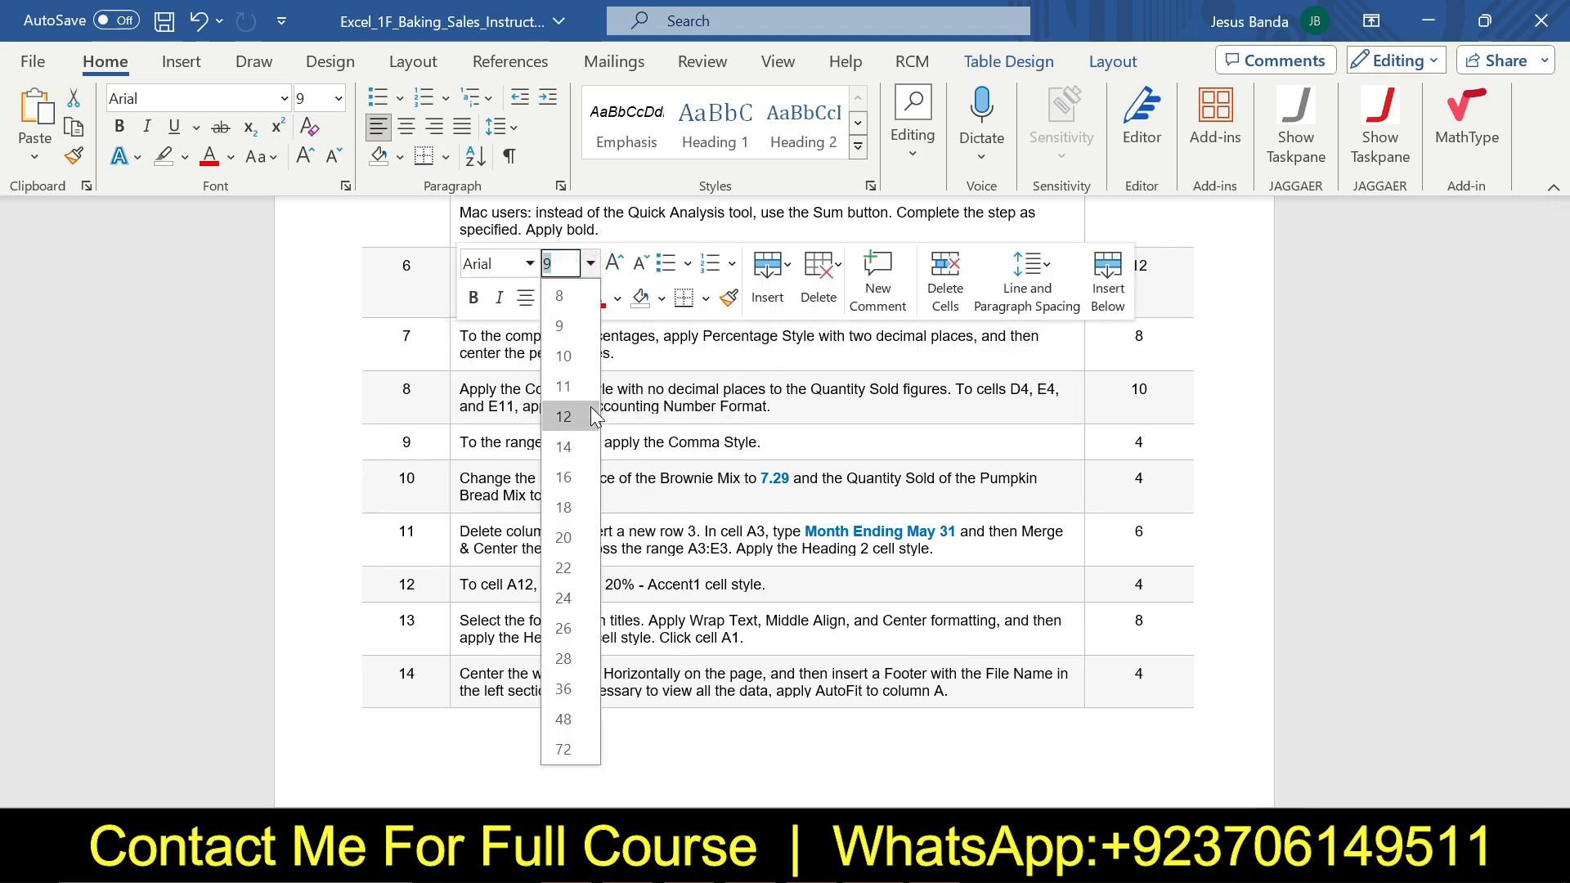
left_click(563, 477)
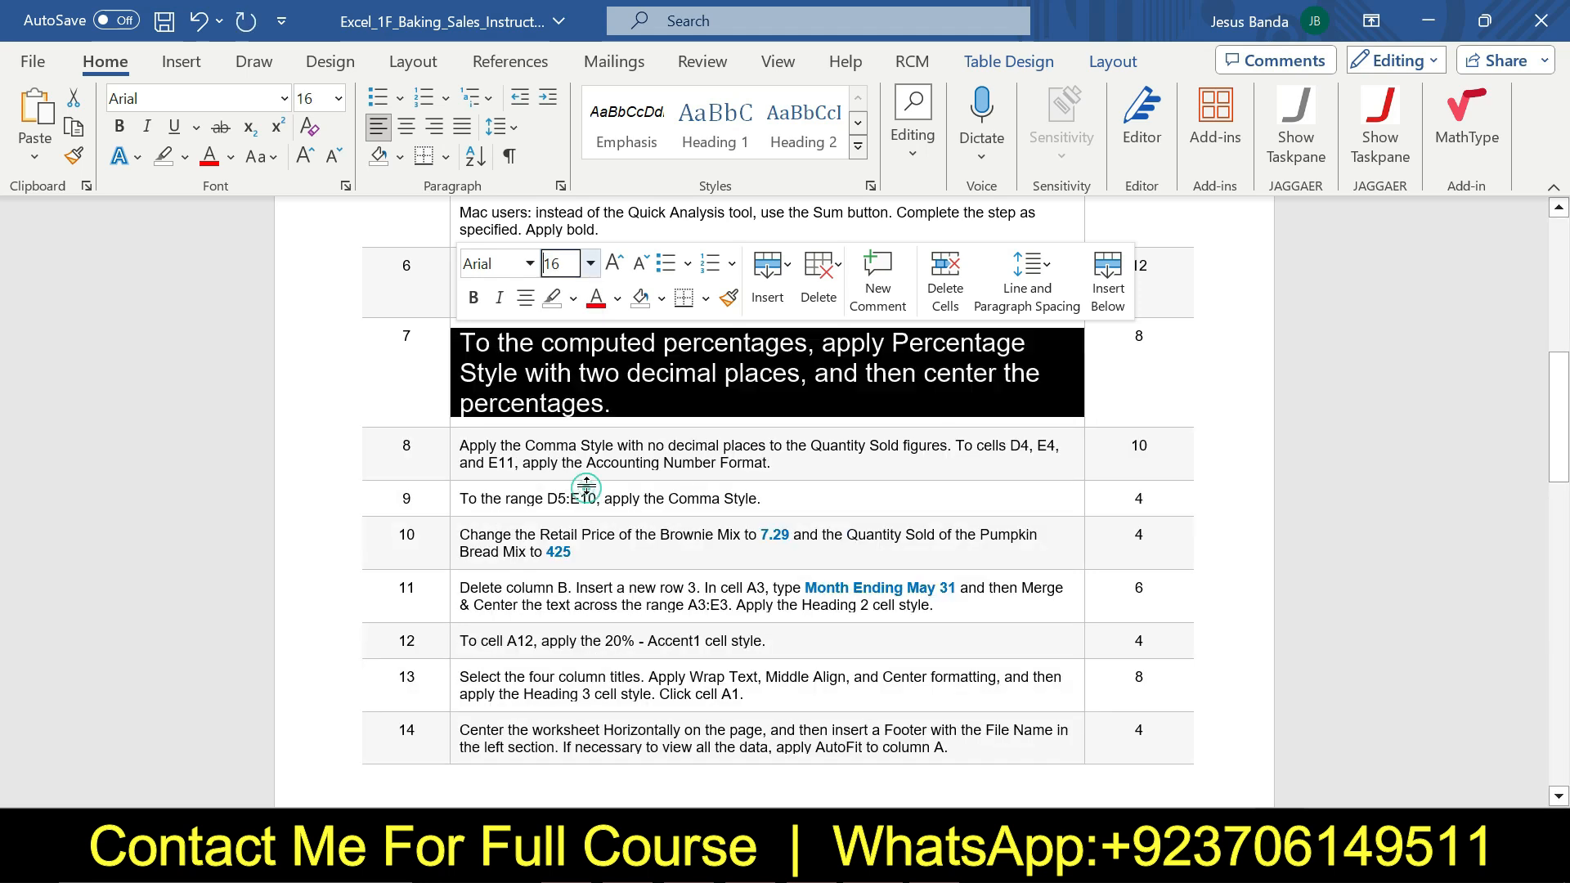
left_click(573, 299)
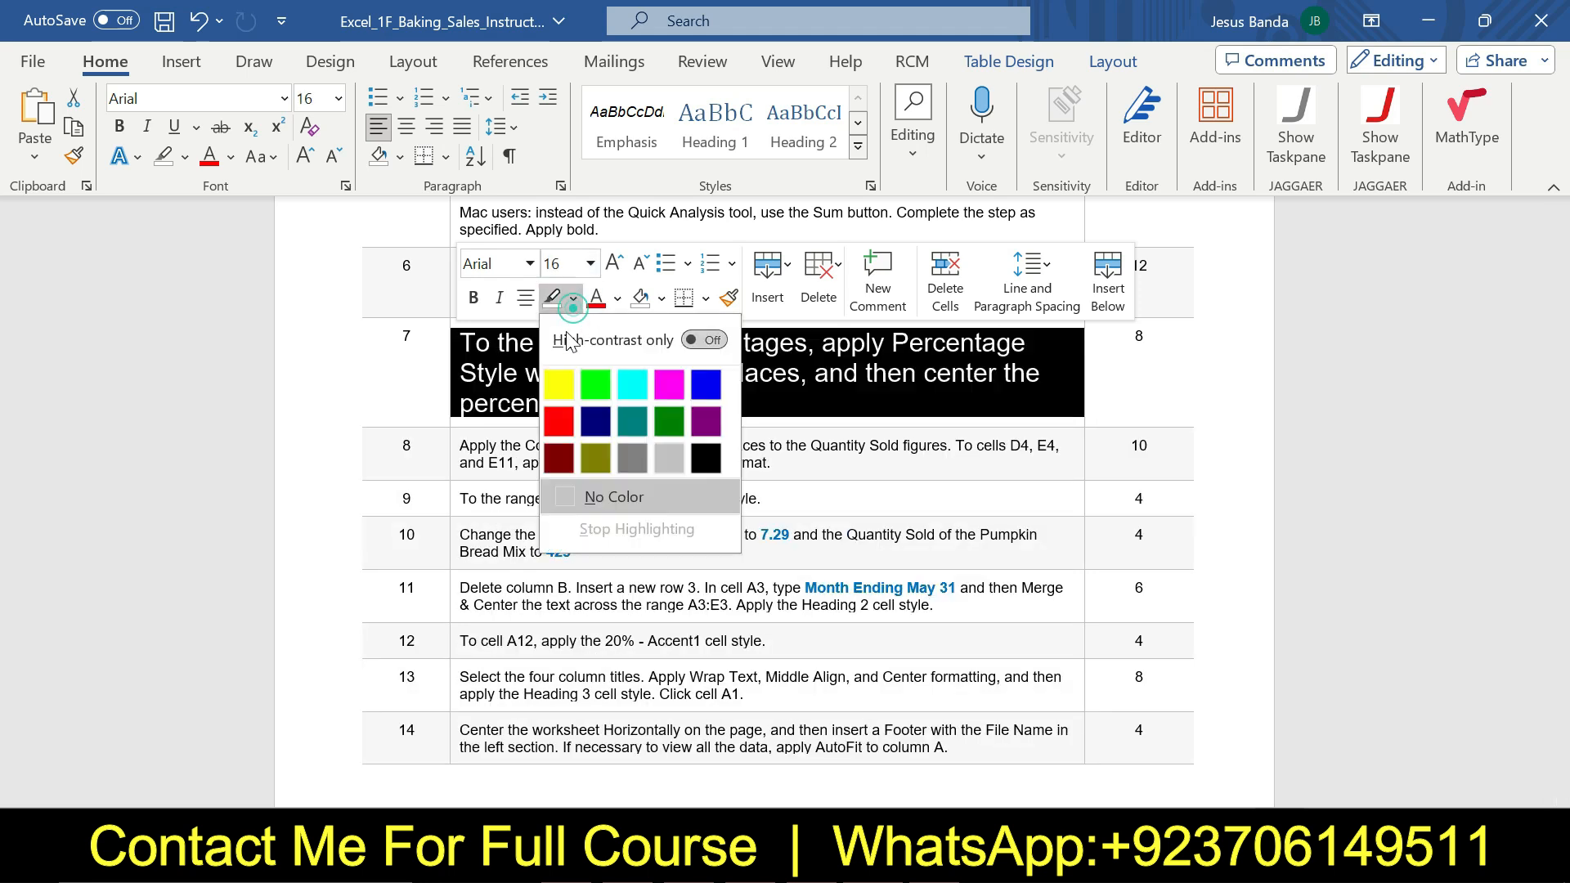
left_click(579, 378)
left_click(505, 343)
Step: Review the number format part of instruction 7 in Word, and apply Comma Style with two decimal places to F4:F10 in Excel
left_click_drag(460, 343, 808, 382)
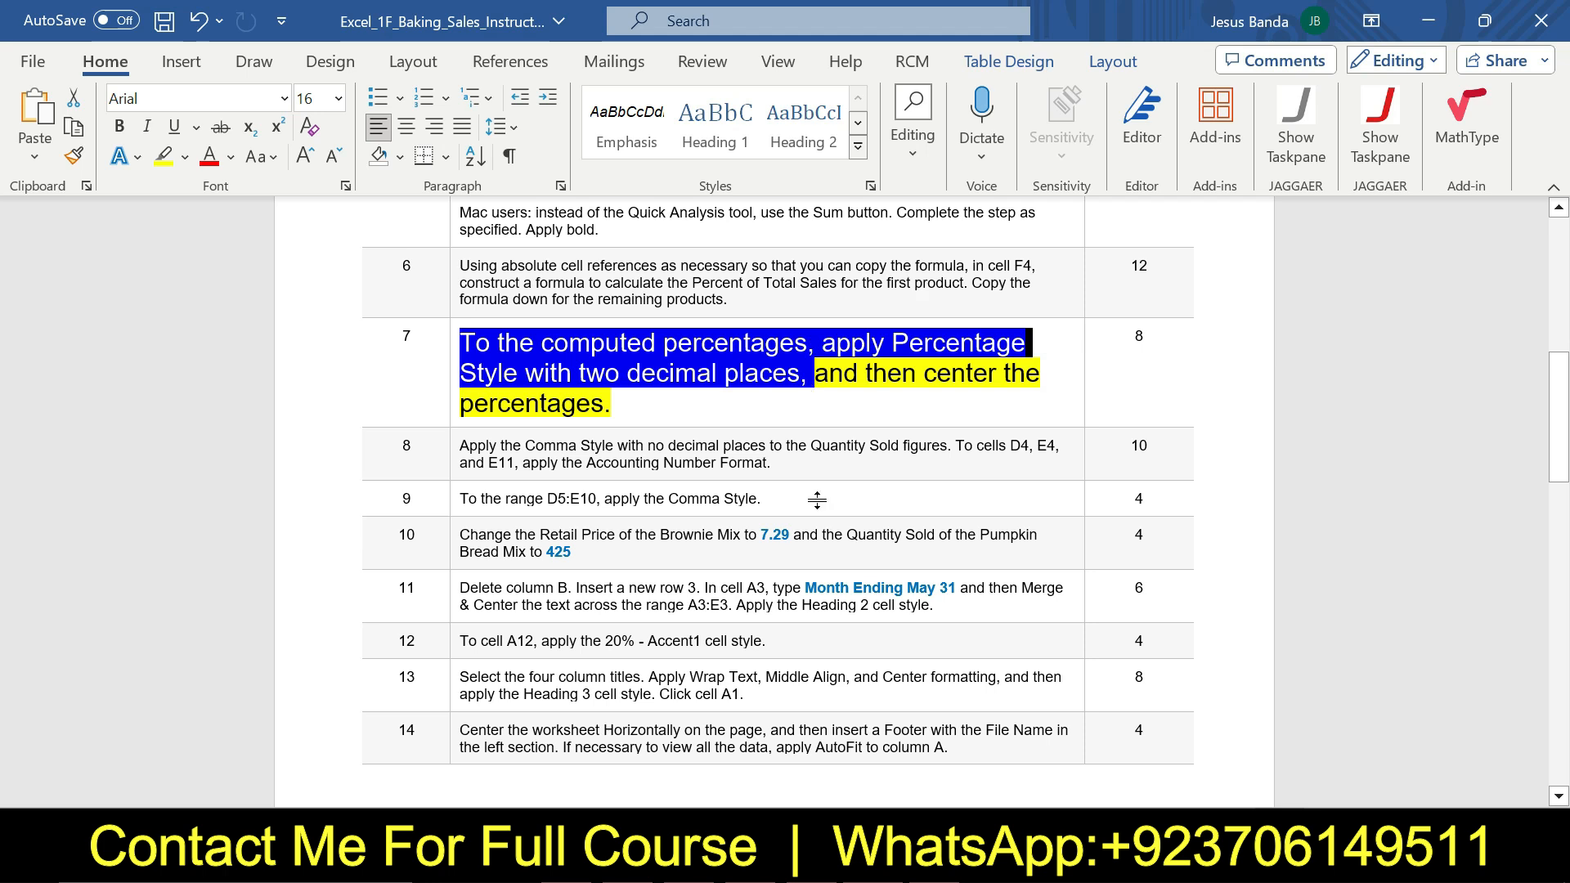
key("alt+Tab")
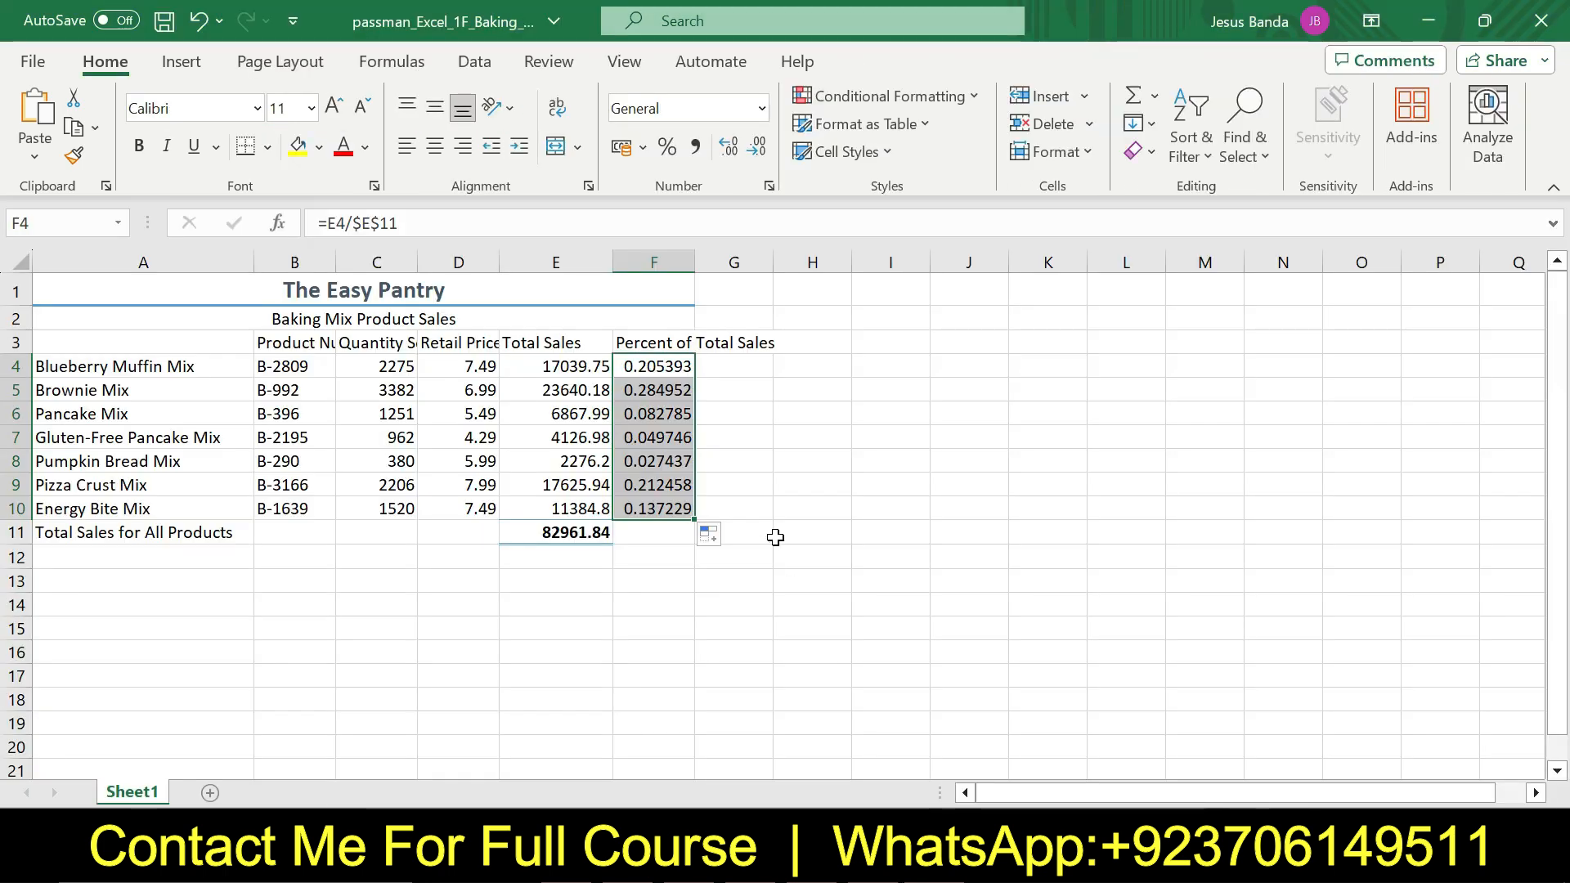
key("alt+Tab")
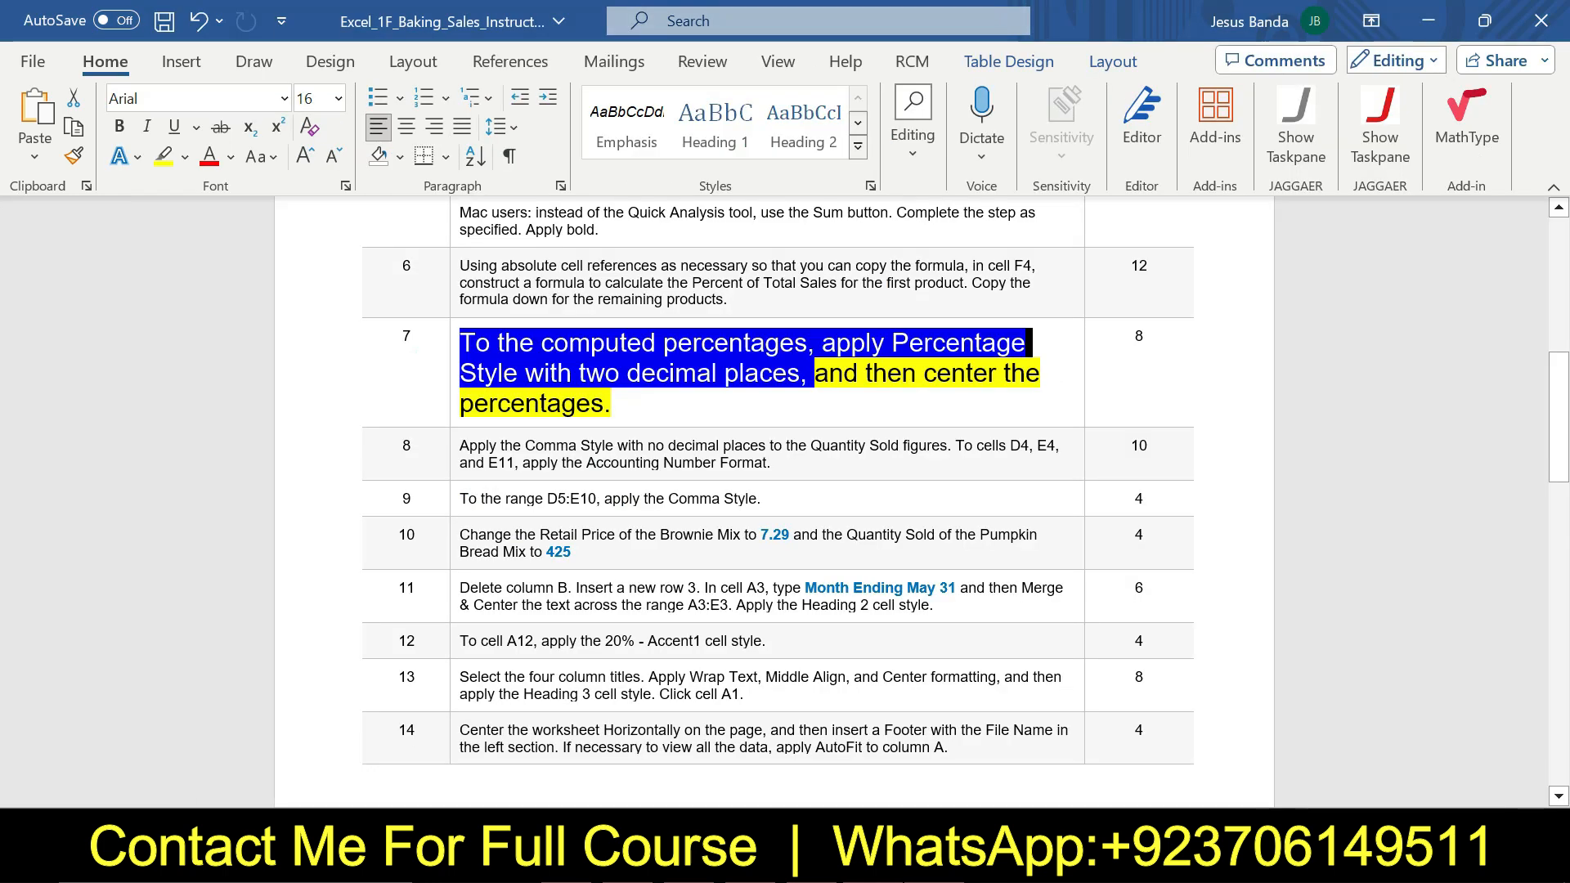
left_click(931, 772)
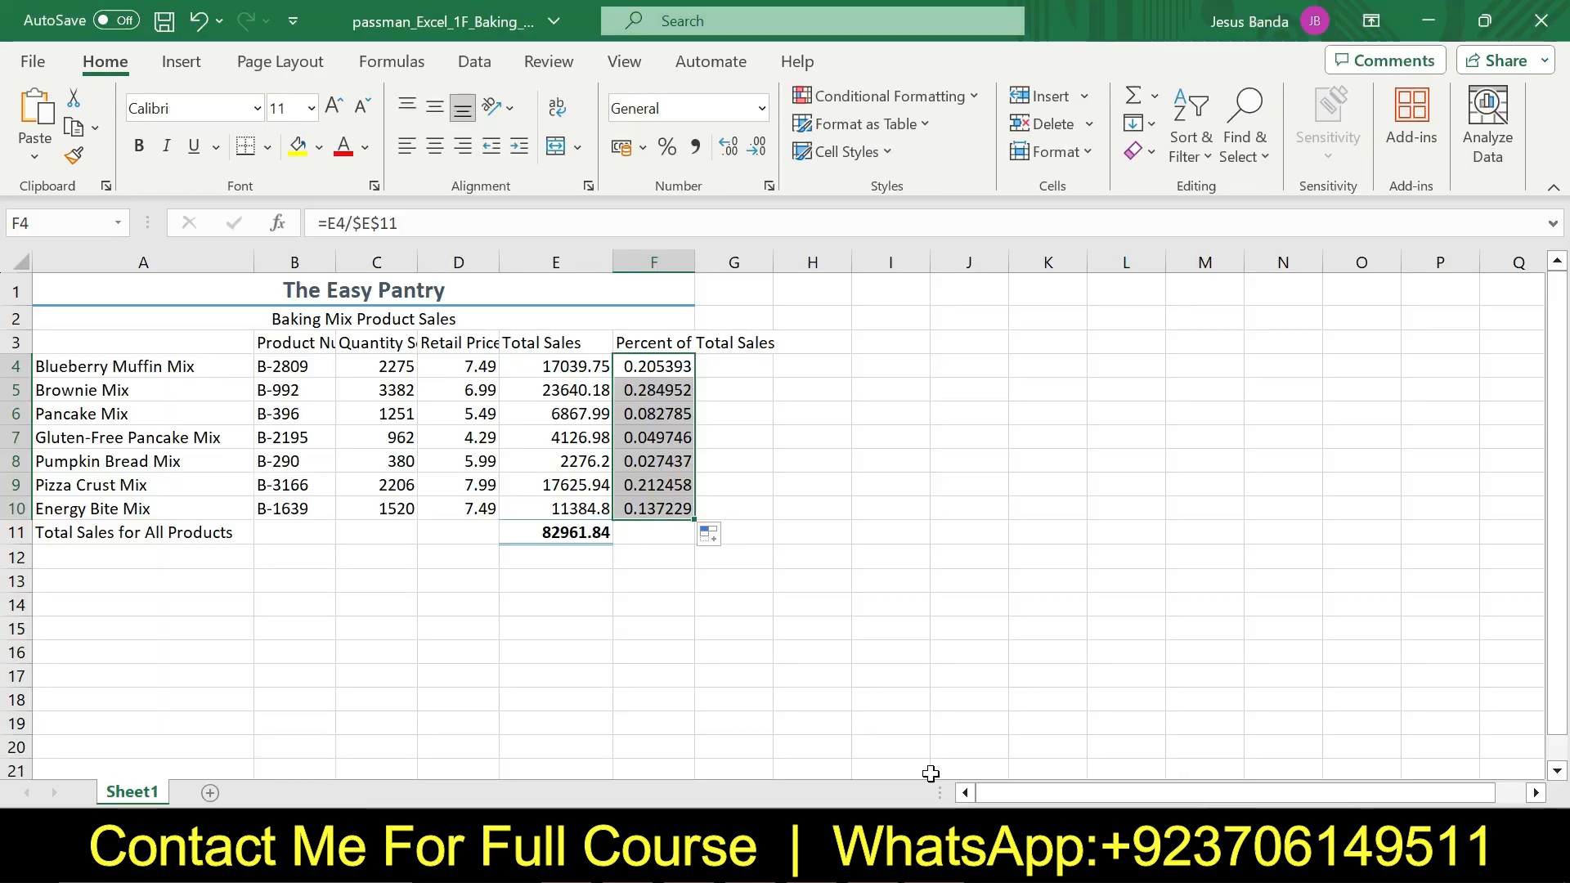
left_click(695, 145)
left_click(769, 187)
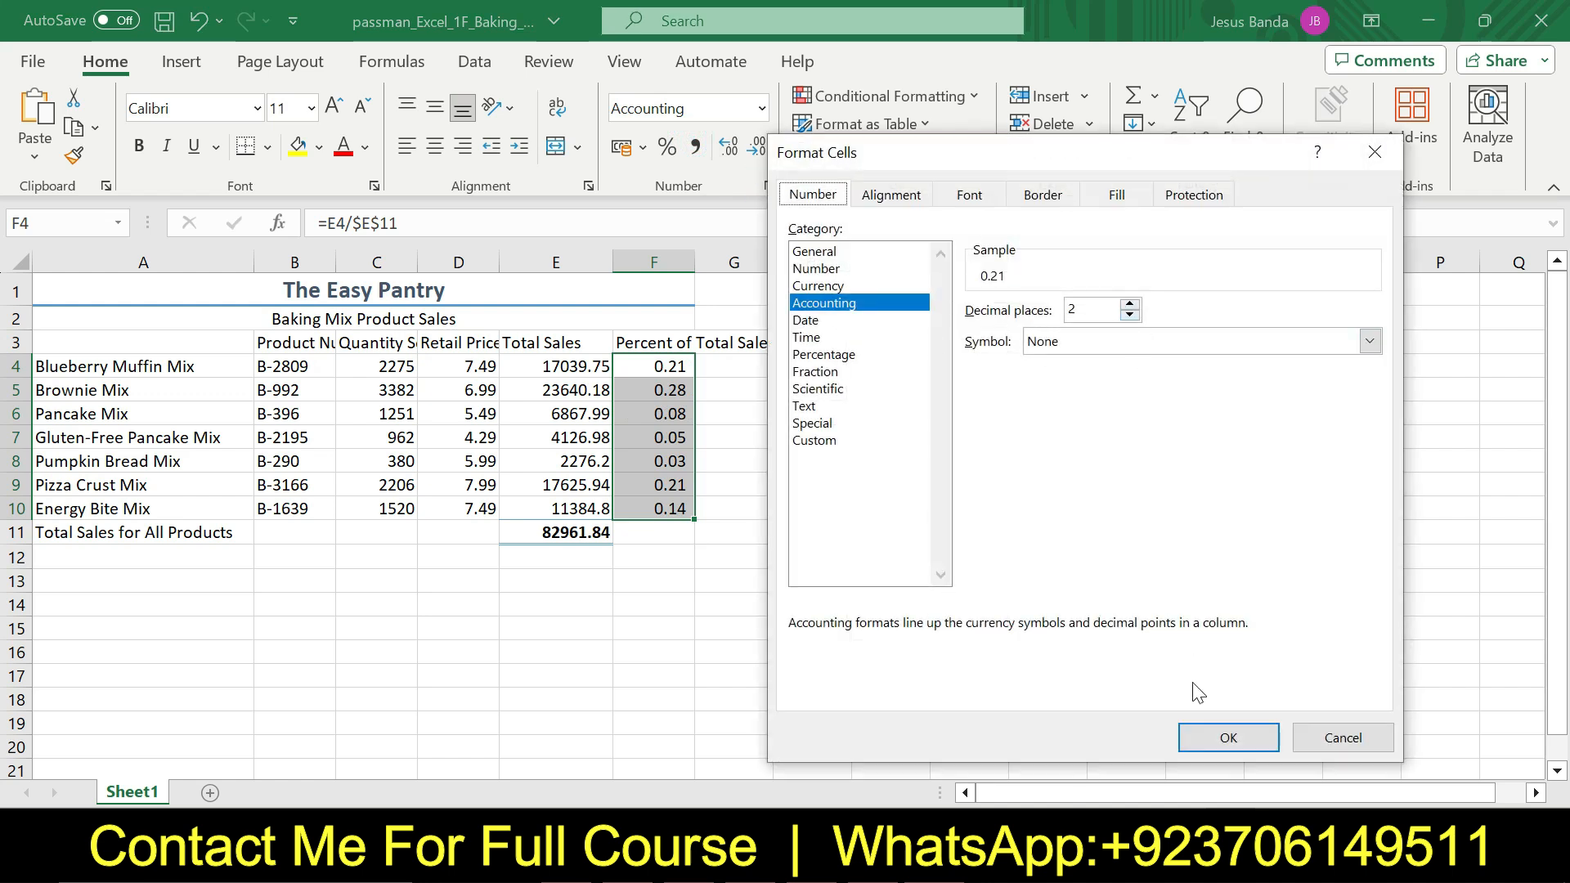
left_click(1213, 743)
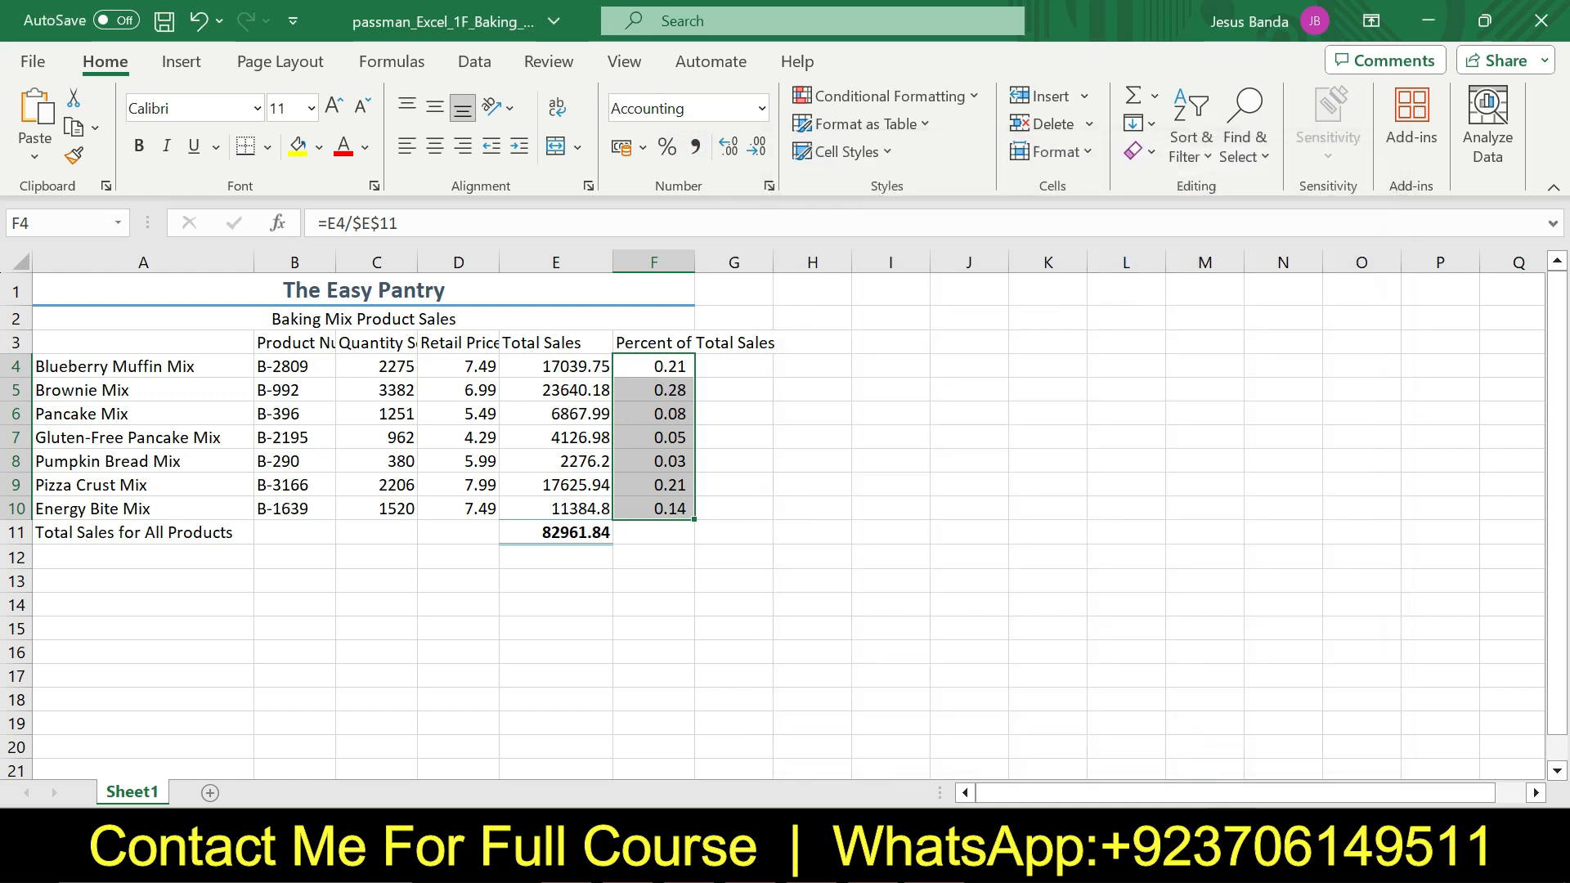
Step: Review the centering part of instruction 7 in Word, and clear the selection of the percentages in Excel
key("alt+Tab")
left_click_drag(815, 373, 612, 404)
key("alt+Tab")
left_click(798, 582)
Step: Return to Word, set the step 7 instruction text back to 9 pt and remove its yellow highlight
key("alt+Tab")
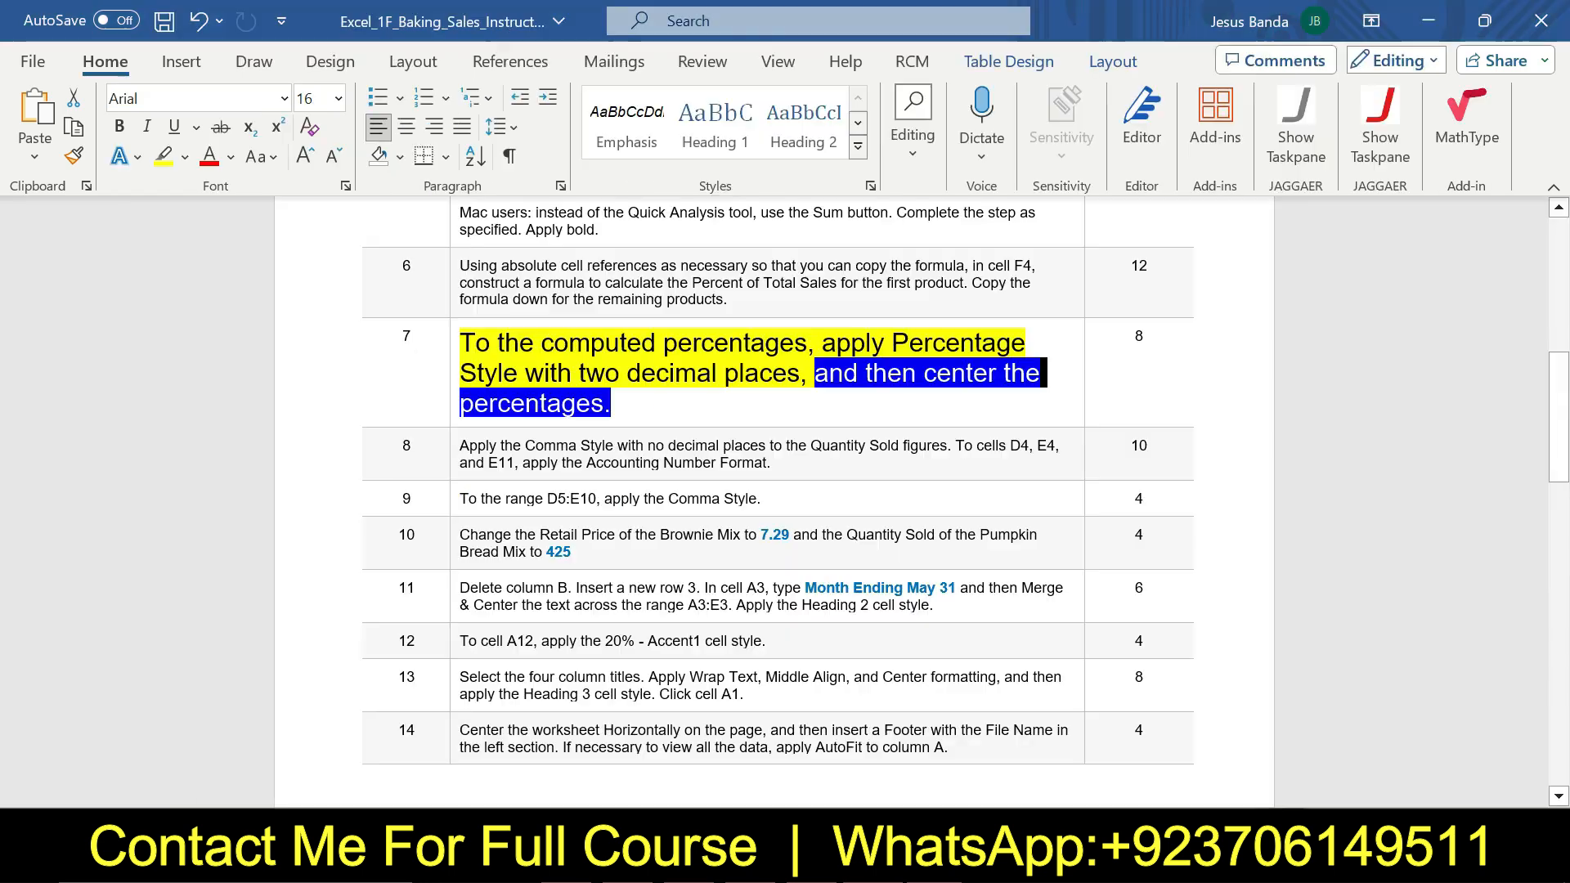
left_click(455, 365)
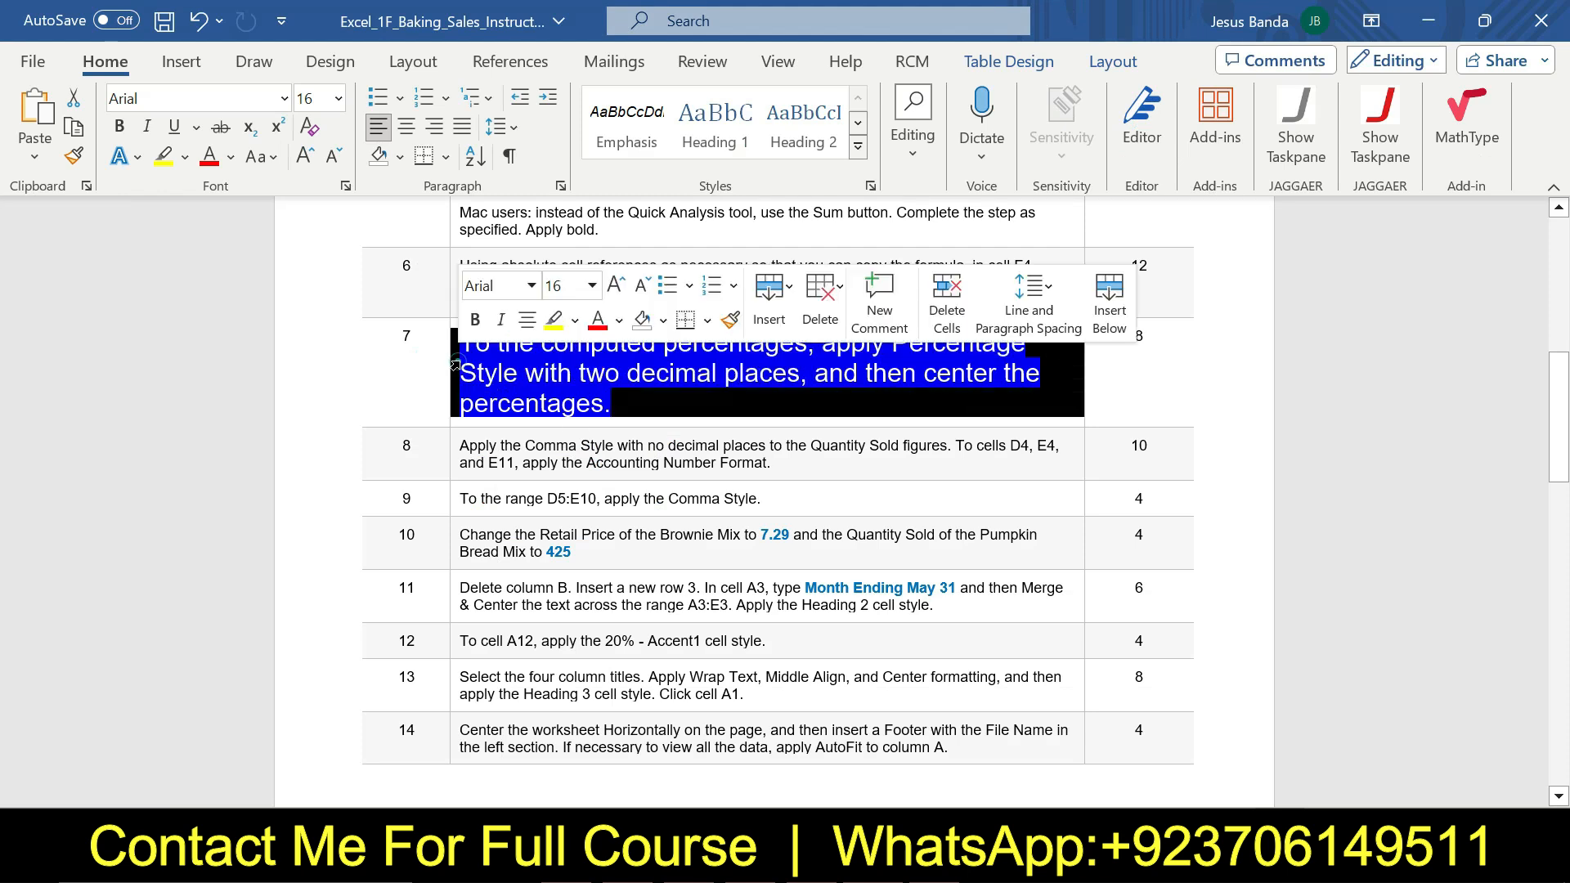
left_click(590, 283)
left_click(565, 348)
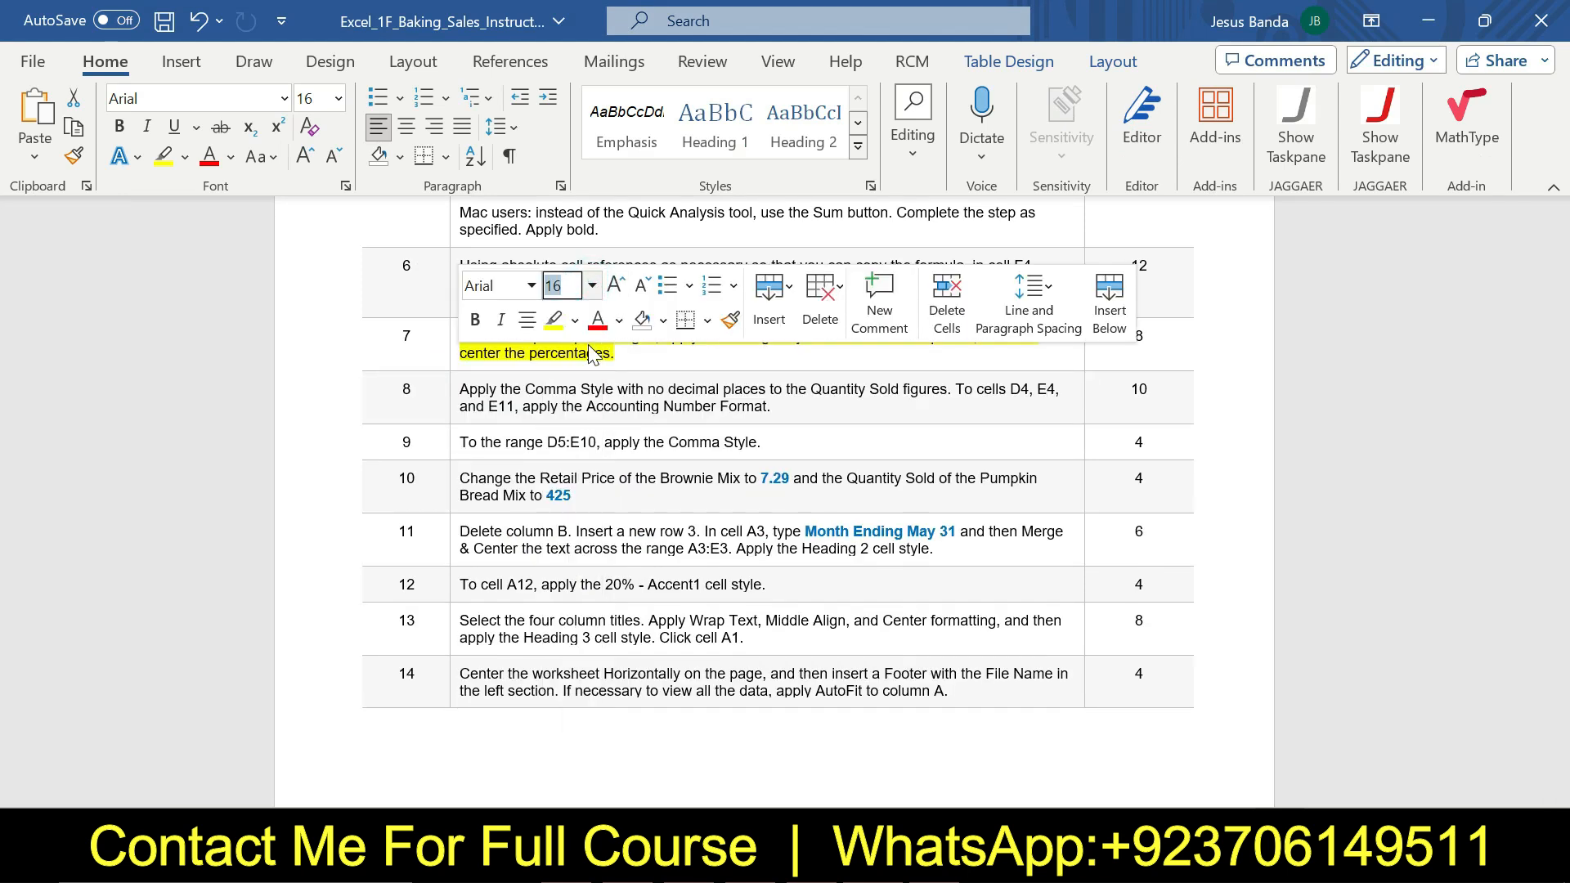
left_click(575, 320)
left_click(616, 519)
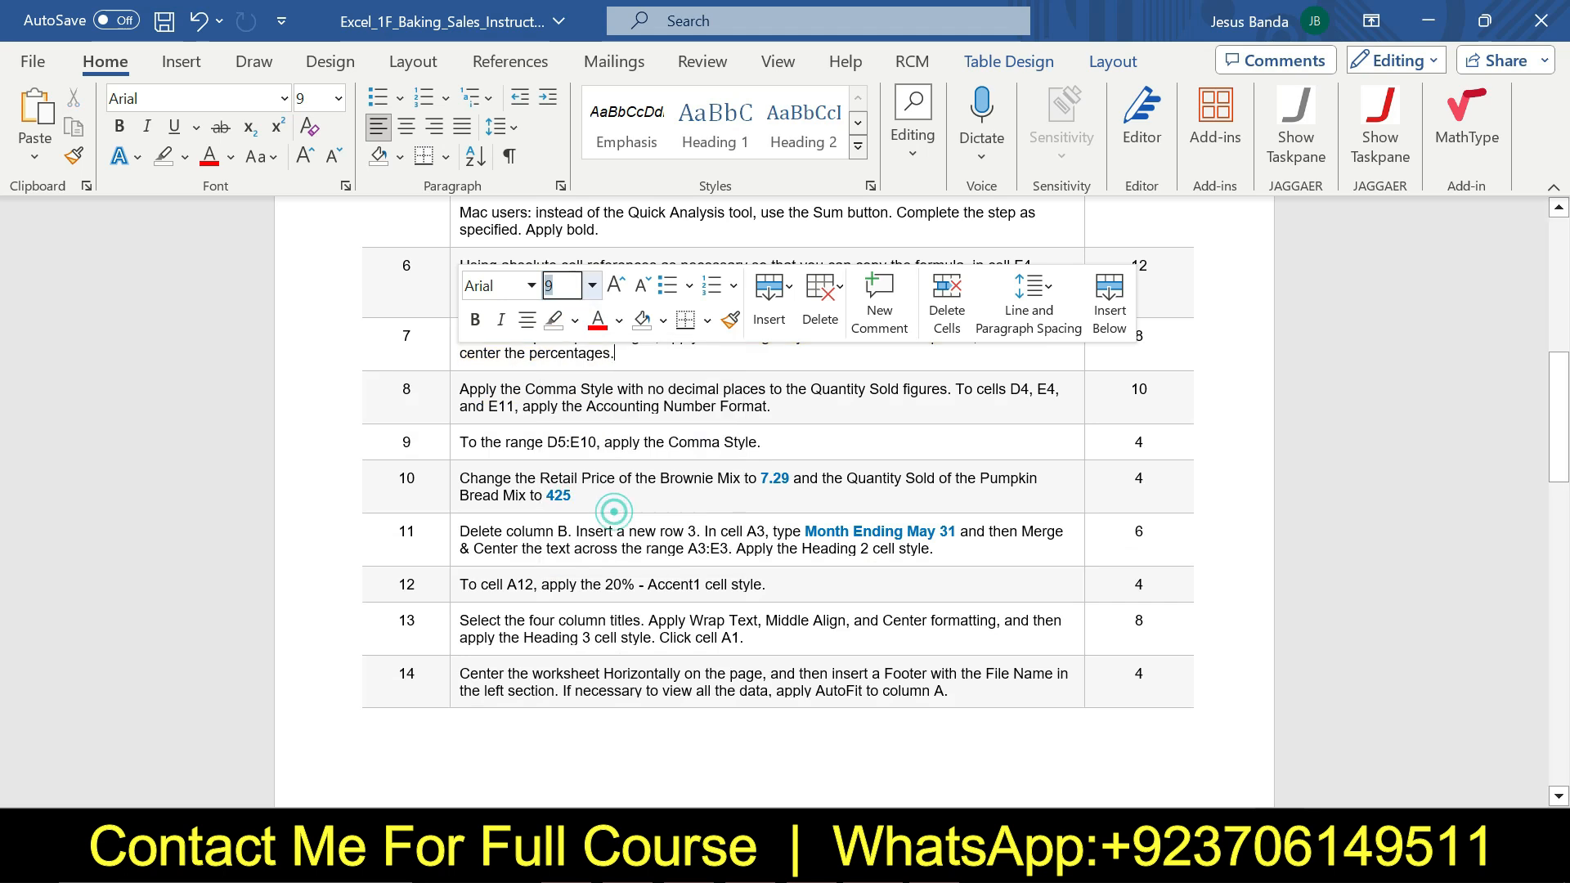
Step: Enlarge the step 8 instruction about Comma Style and Accounting Number Format to 16 pt and highlight it in yellow
left_click(456, 398)
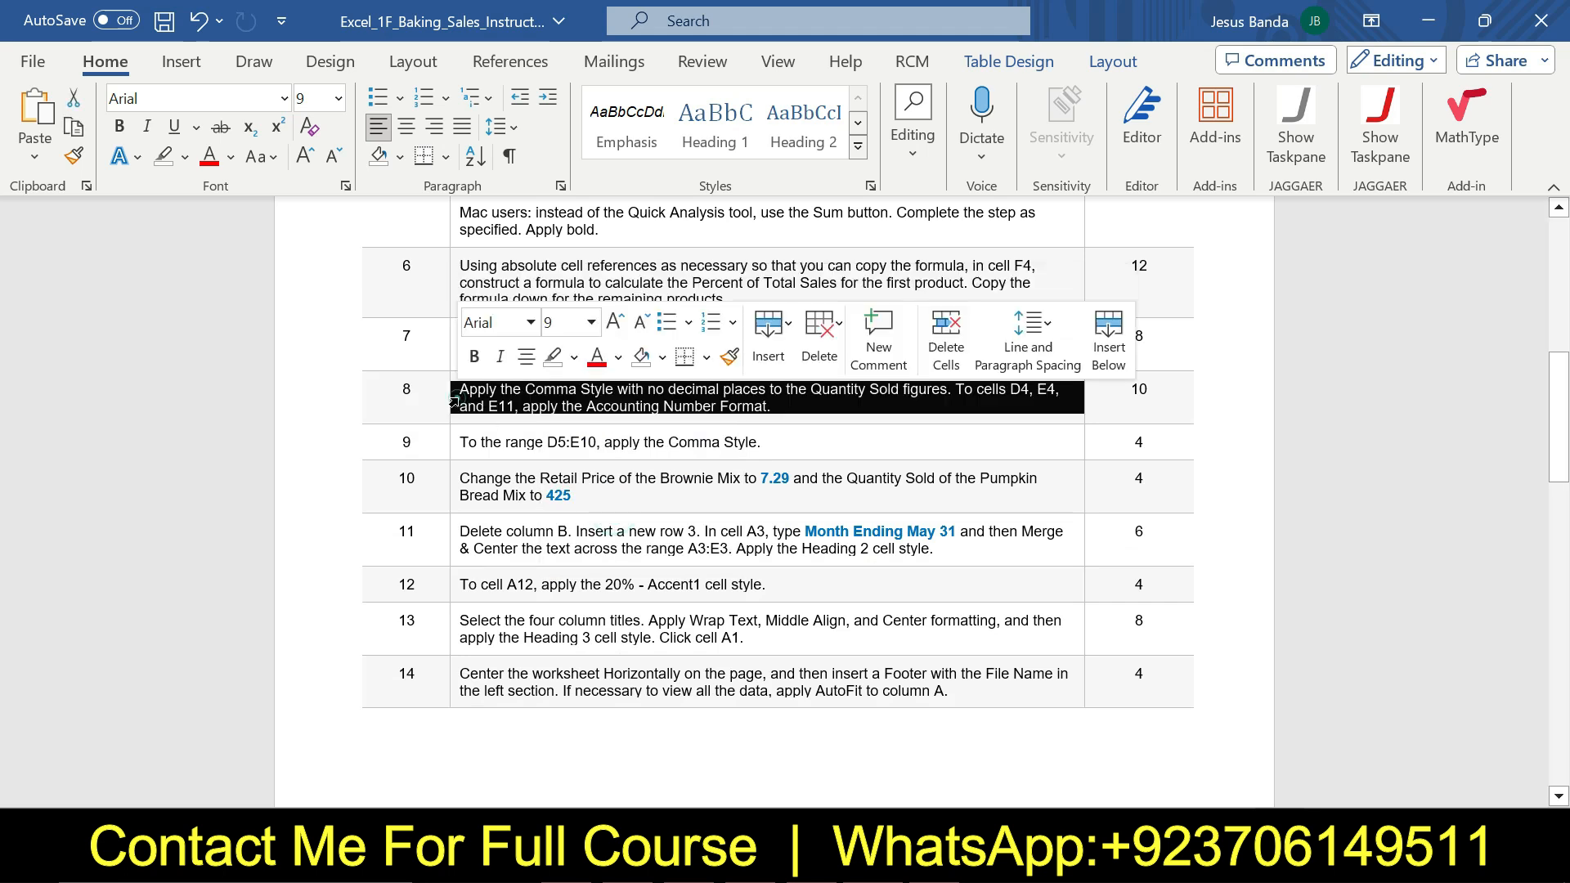
left_click(590, 322)
left_click(577, 541)
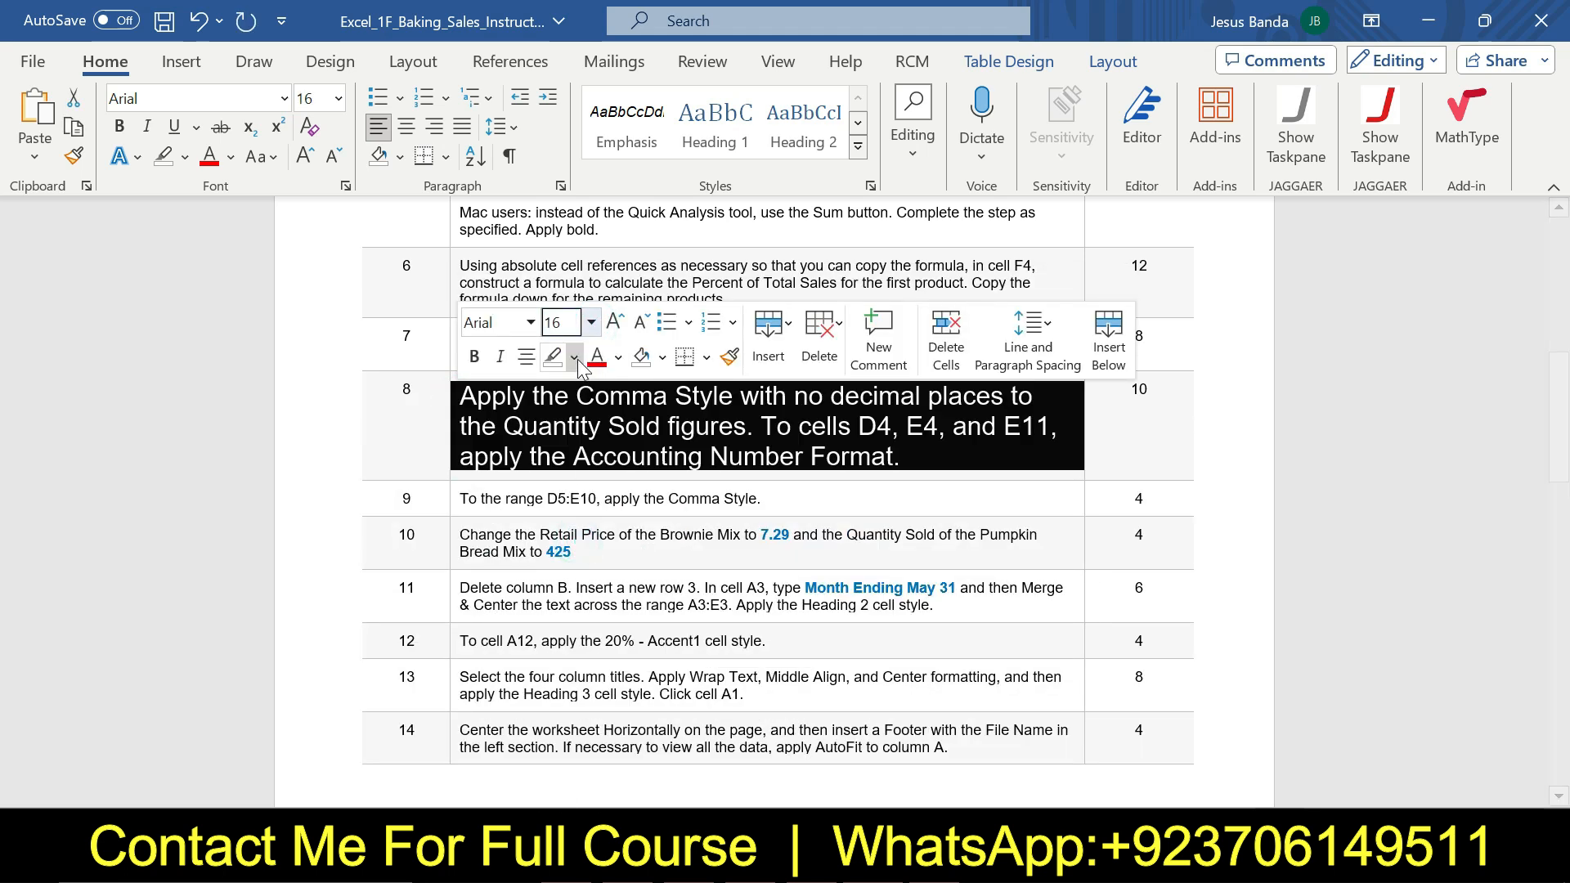
left_click(574, 358)
left_click(566, 432)
Step: Review the Quantity Sold part of instruction 8 in Word, and apply Comma Style with no decimal places to C4:C10 in Excel
left_click_drag(460, 396, 746, 426)
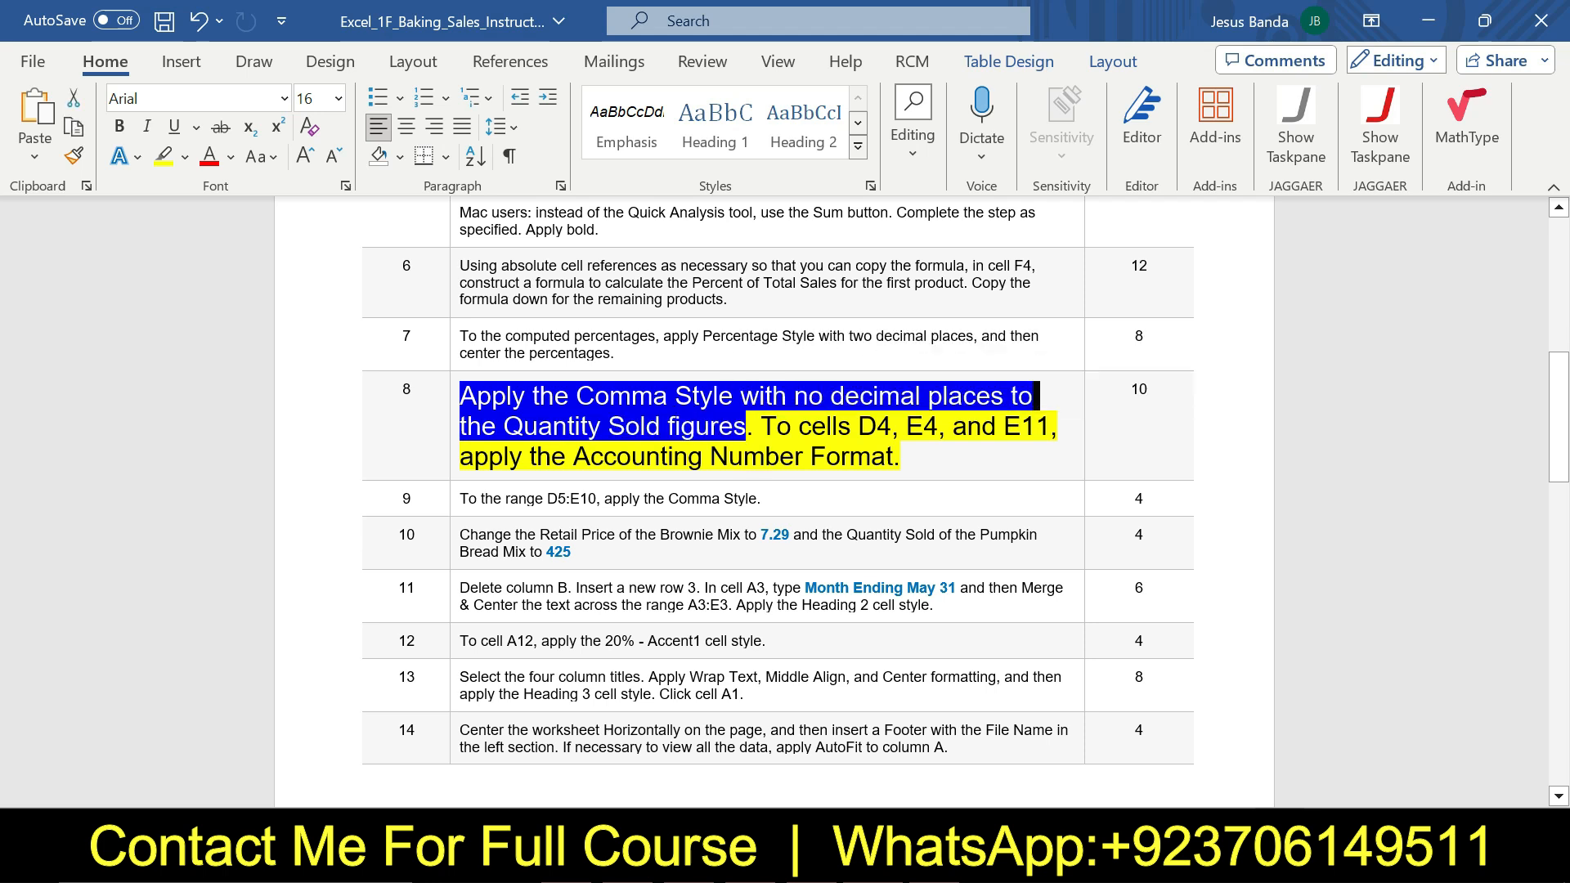
key("alt+Tab")
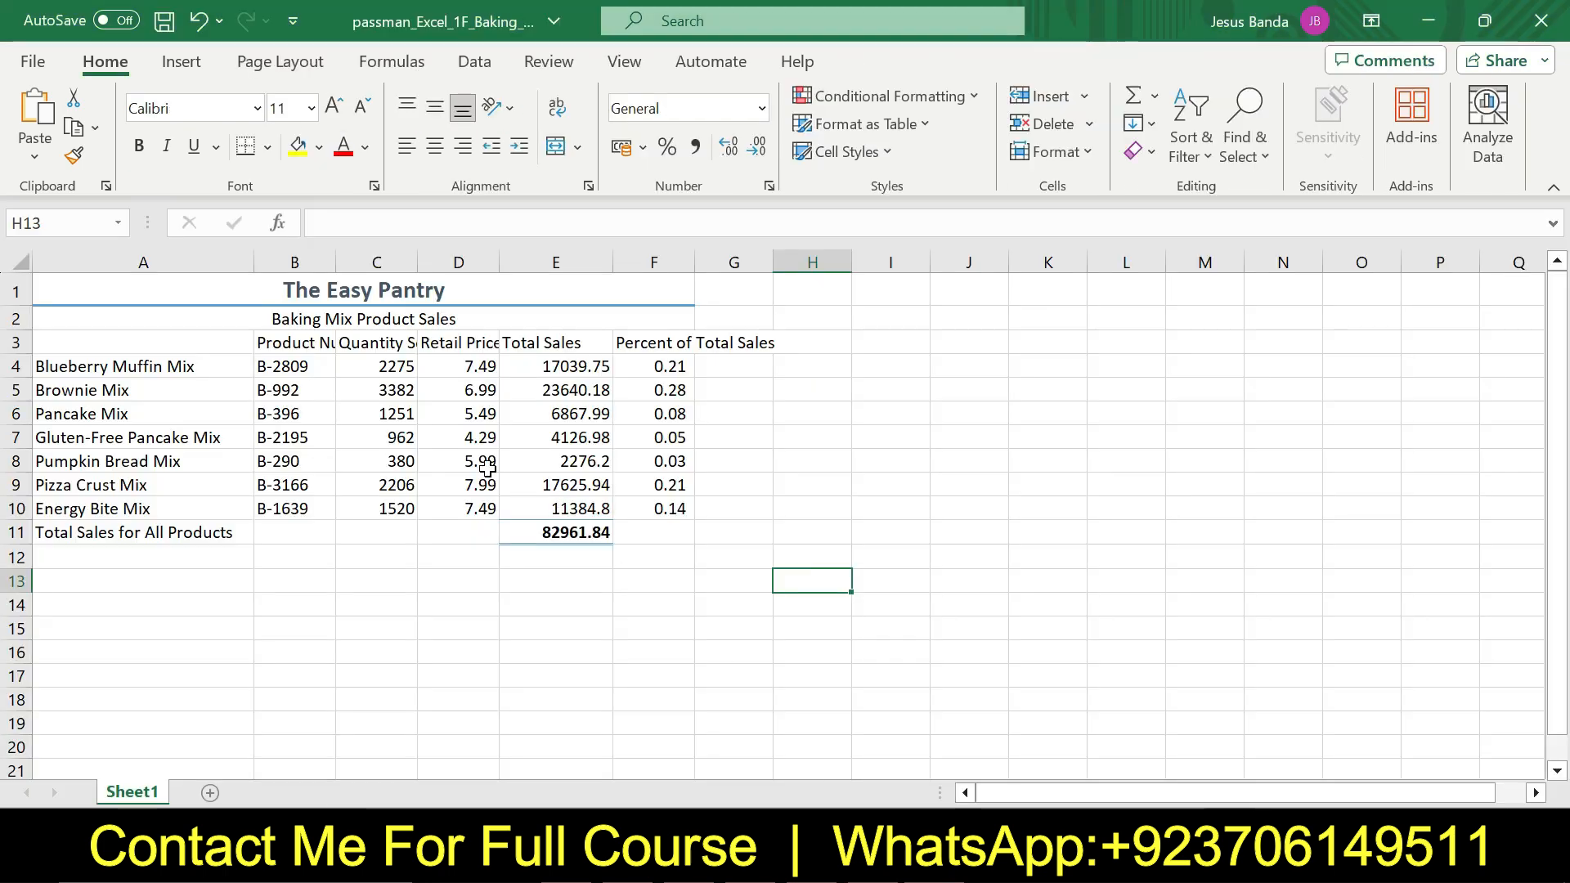
left_click(396, 342)
left_click_drag(395, 367, 405, 510)
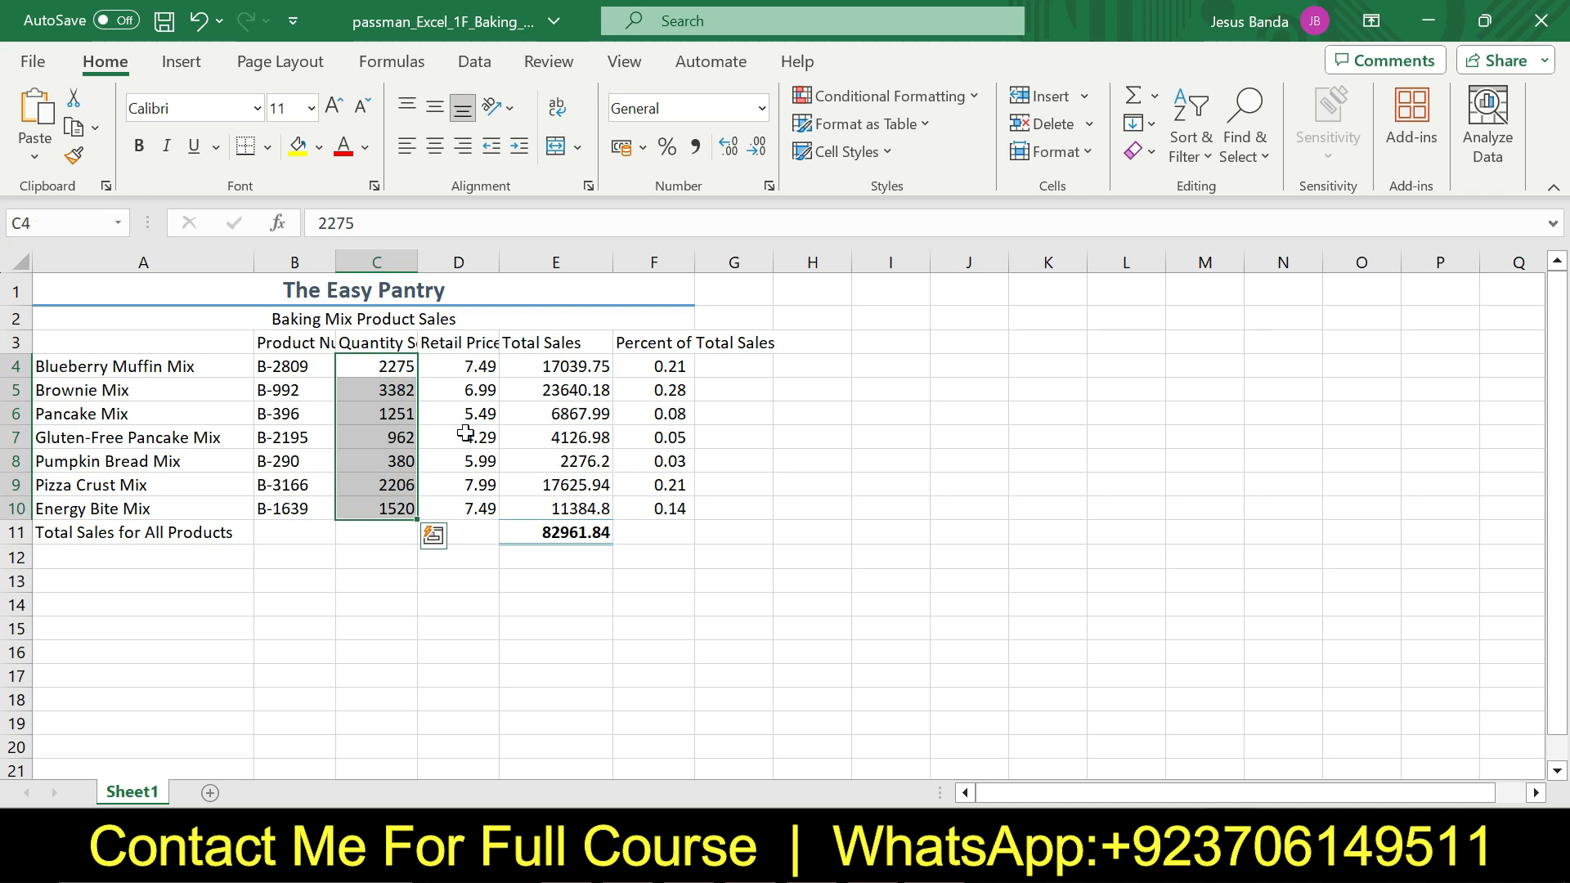
key("alt+Tab")
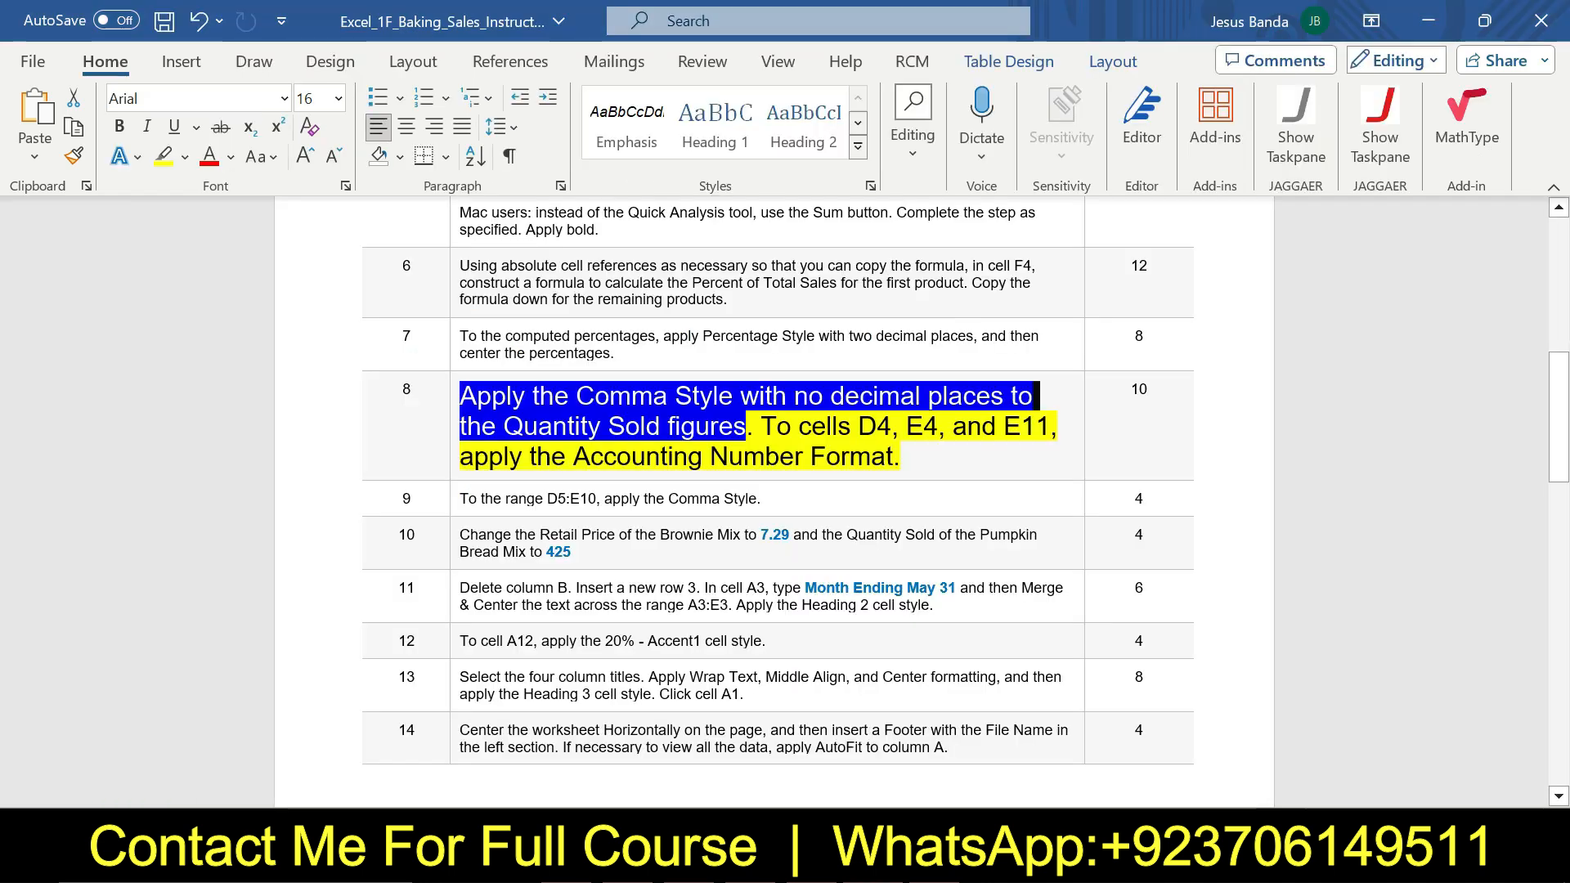
left_click(935, 728)
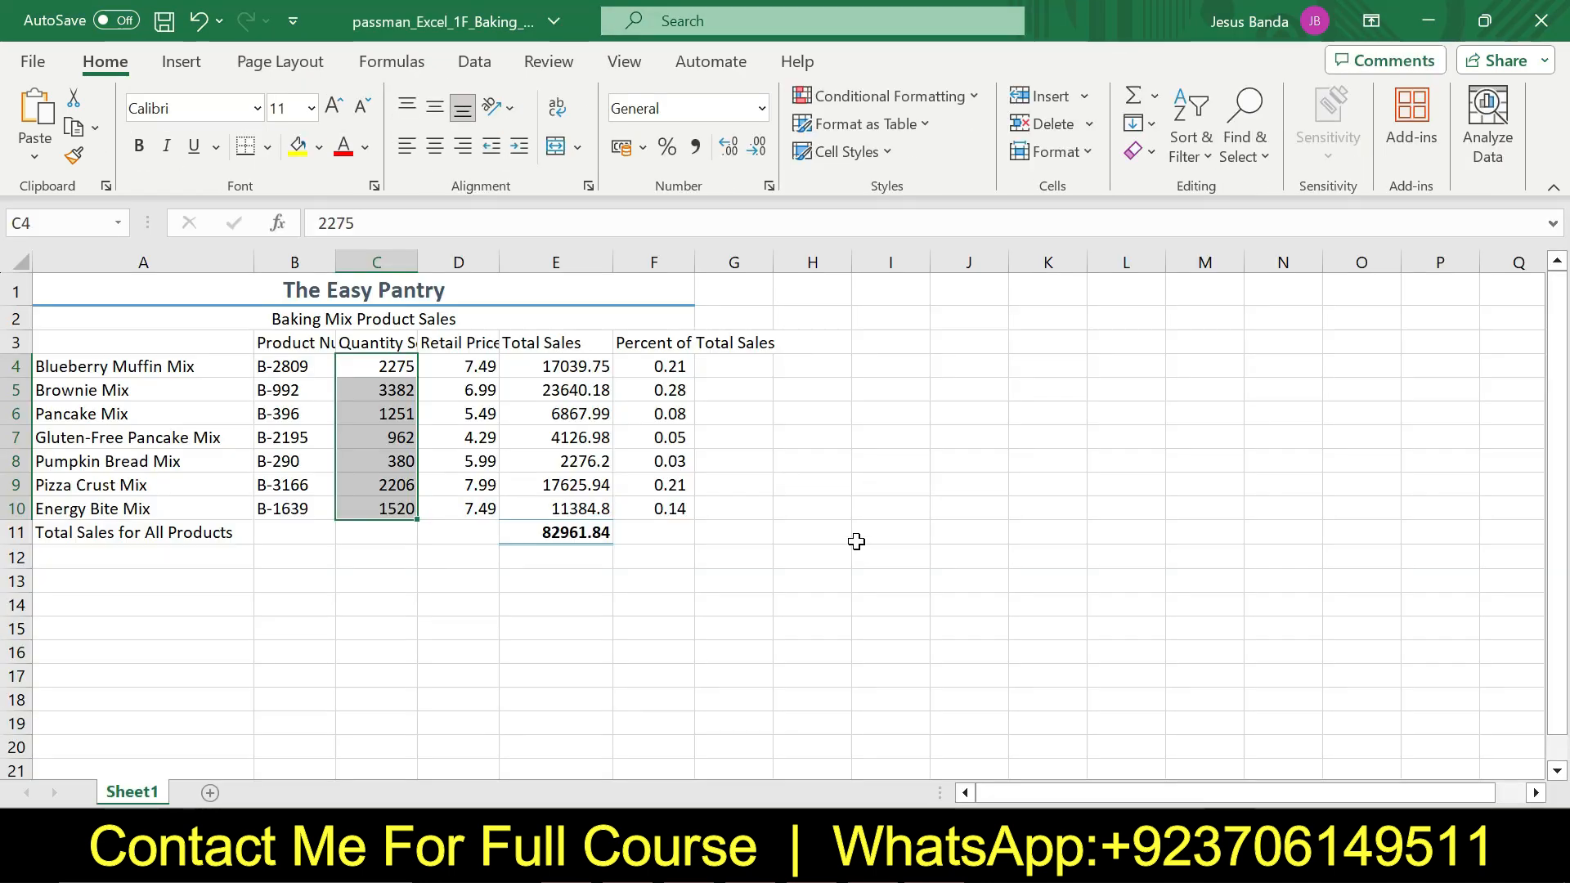
left_click(697, 148)
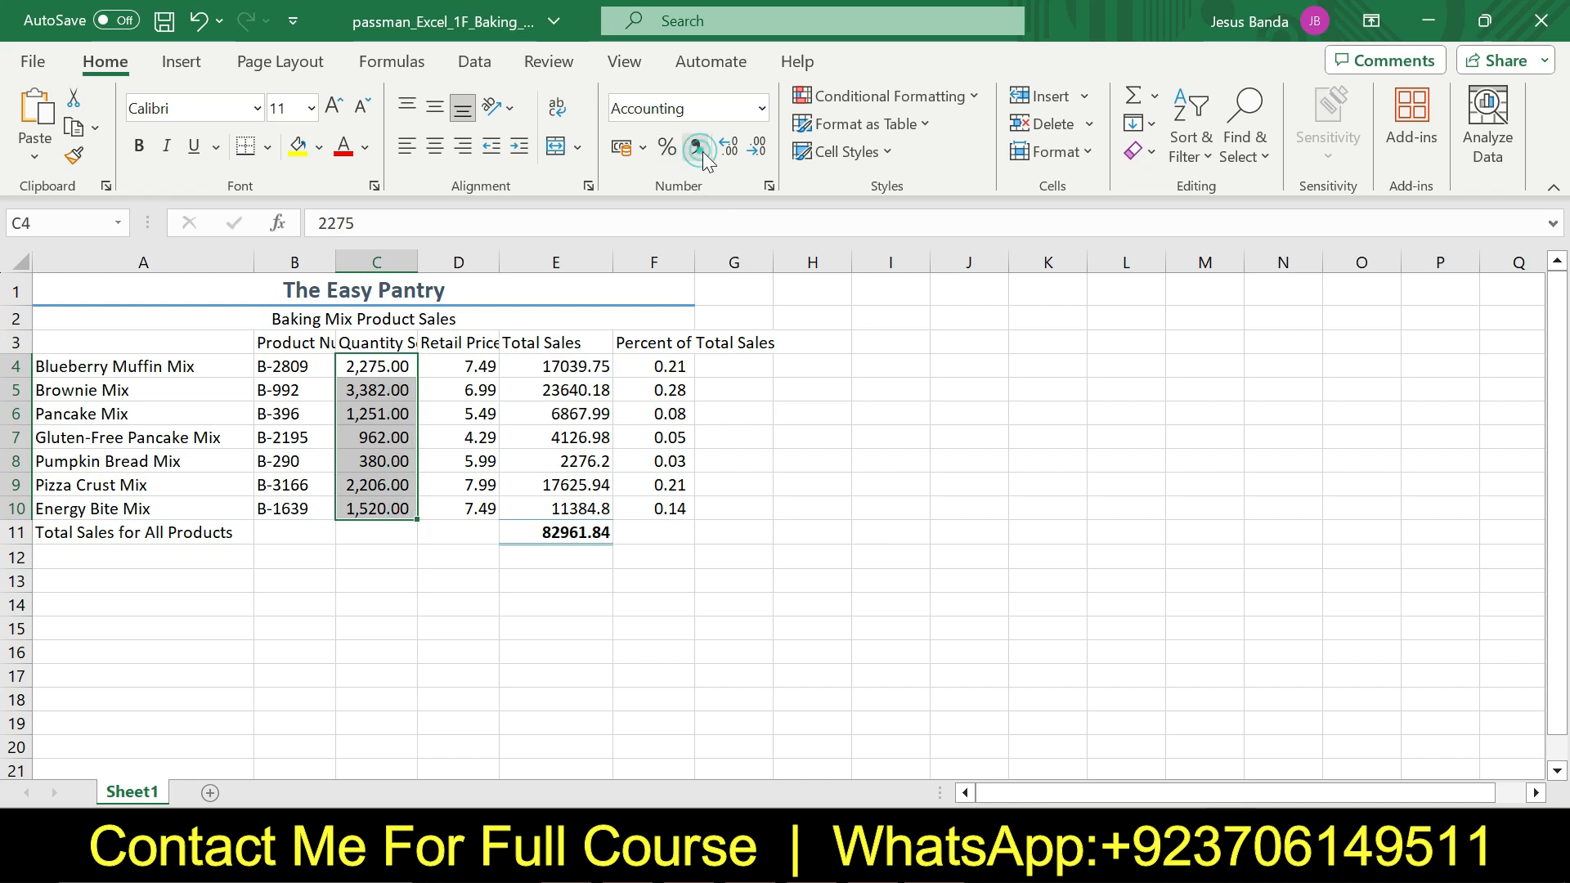
left_click(768, 188)
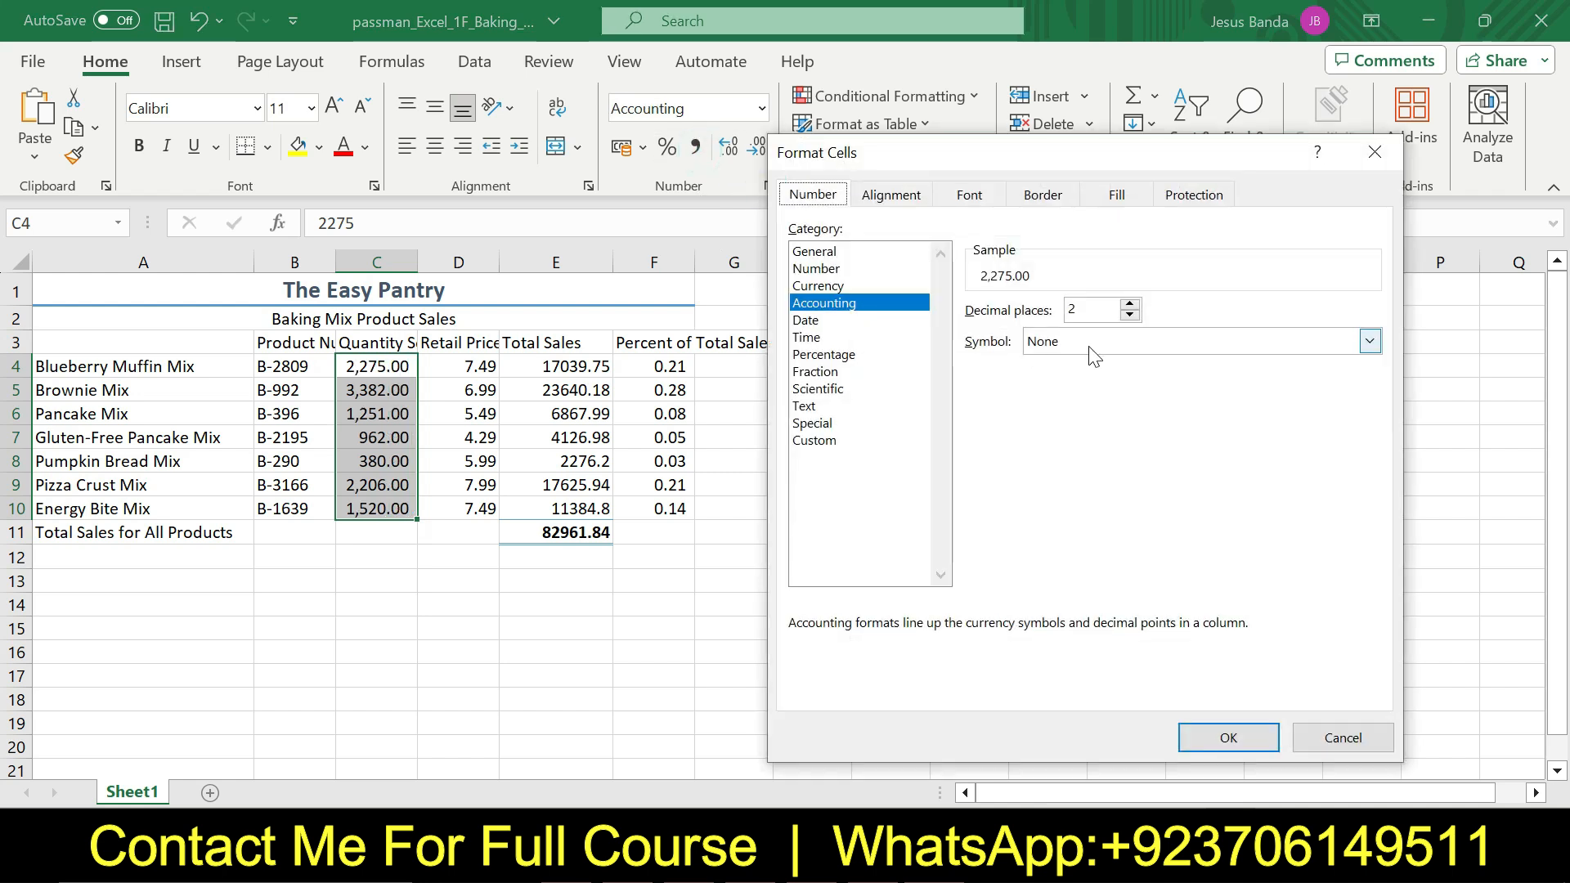
left_click(1130, 315)
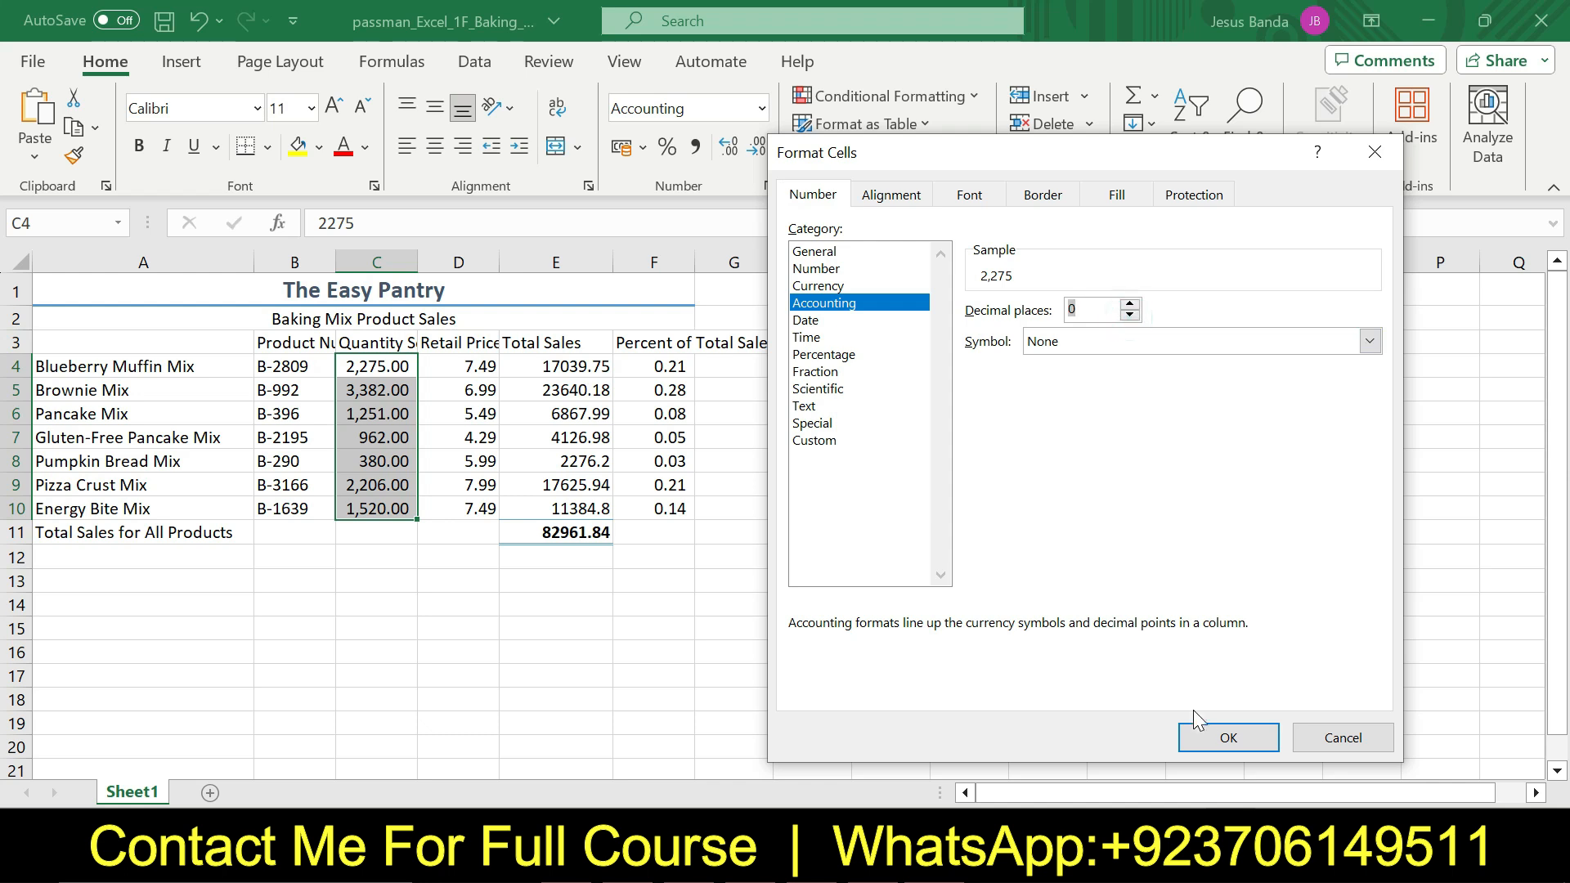
left_click(1208, 729)
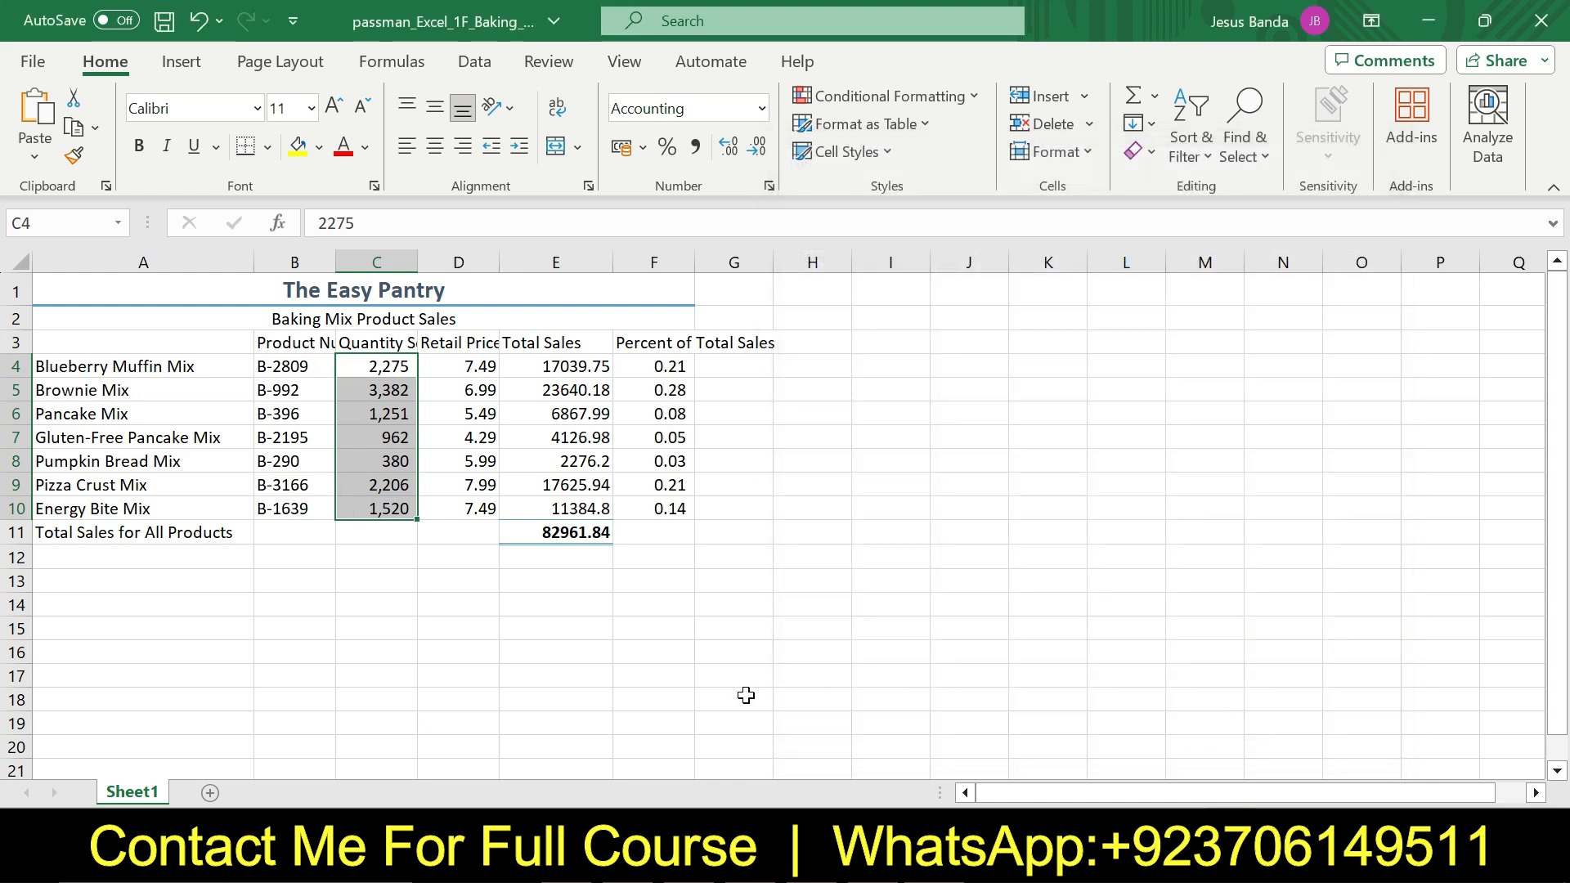
Step: Review the second part of instruction 8 in Word, and apply the Accounting Number Format to cells D4, E4 and E11 in Excel
key("alt+Tab")
left_click_drag(762, 426, 886, 456)
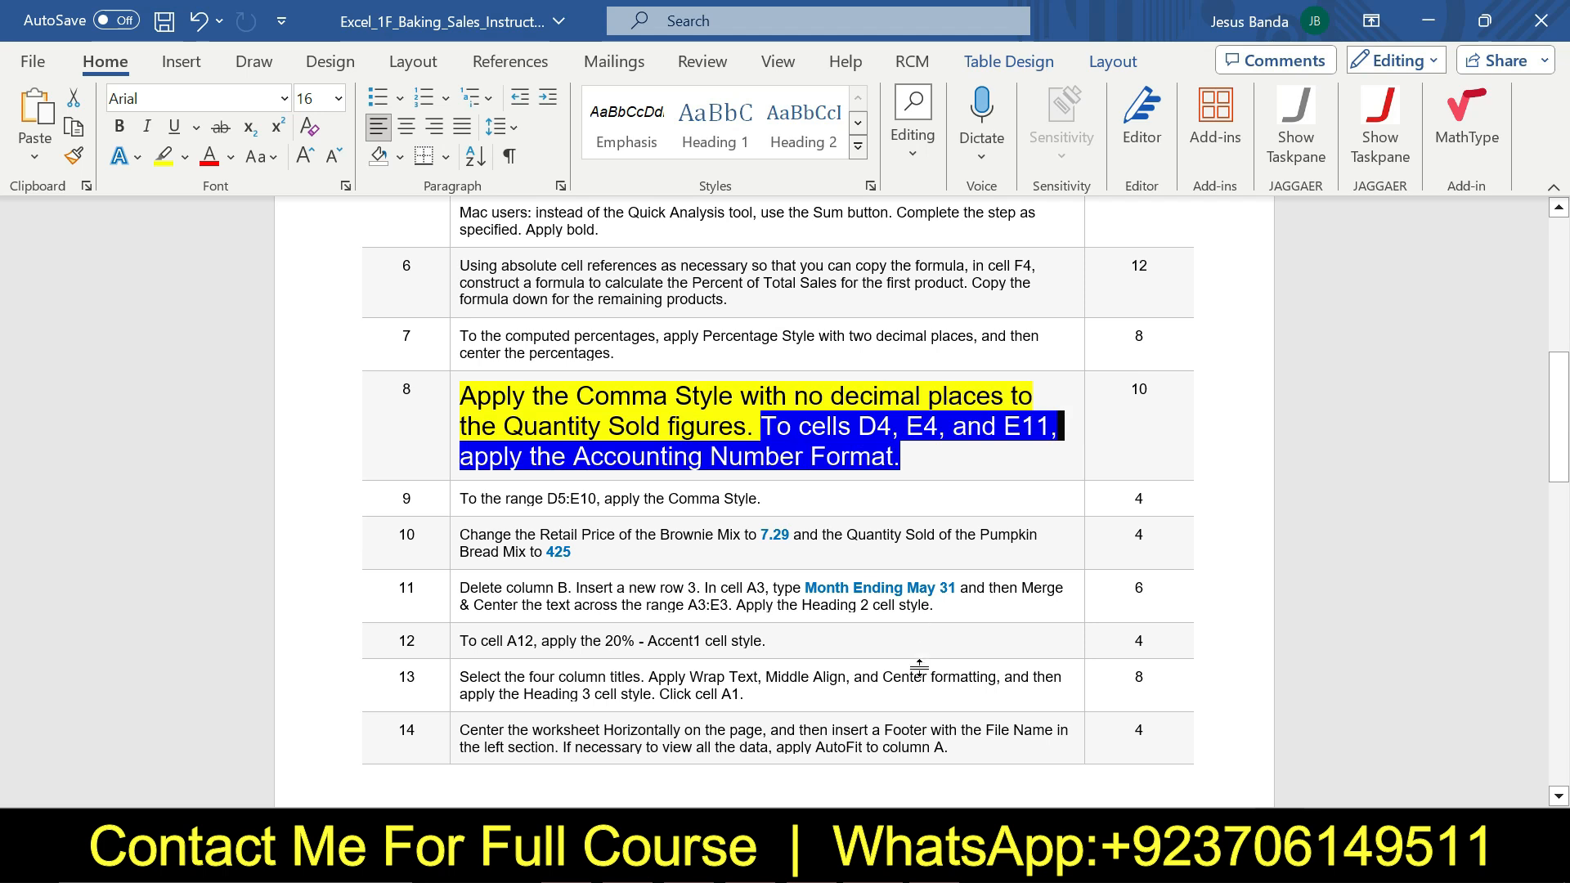
left_click(934, 859)
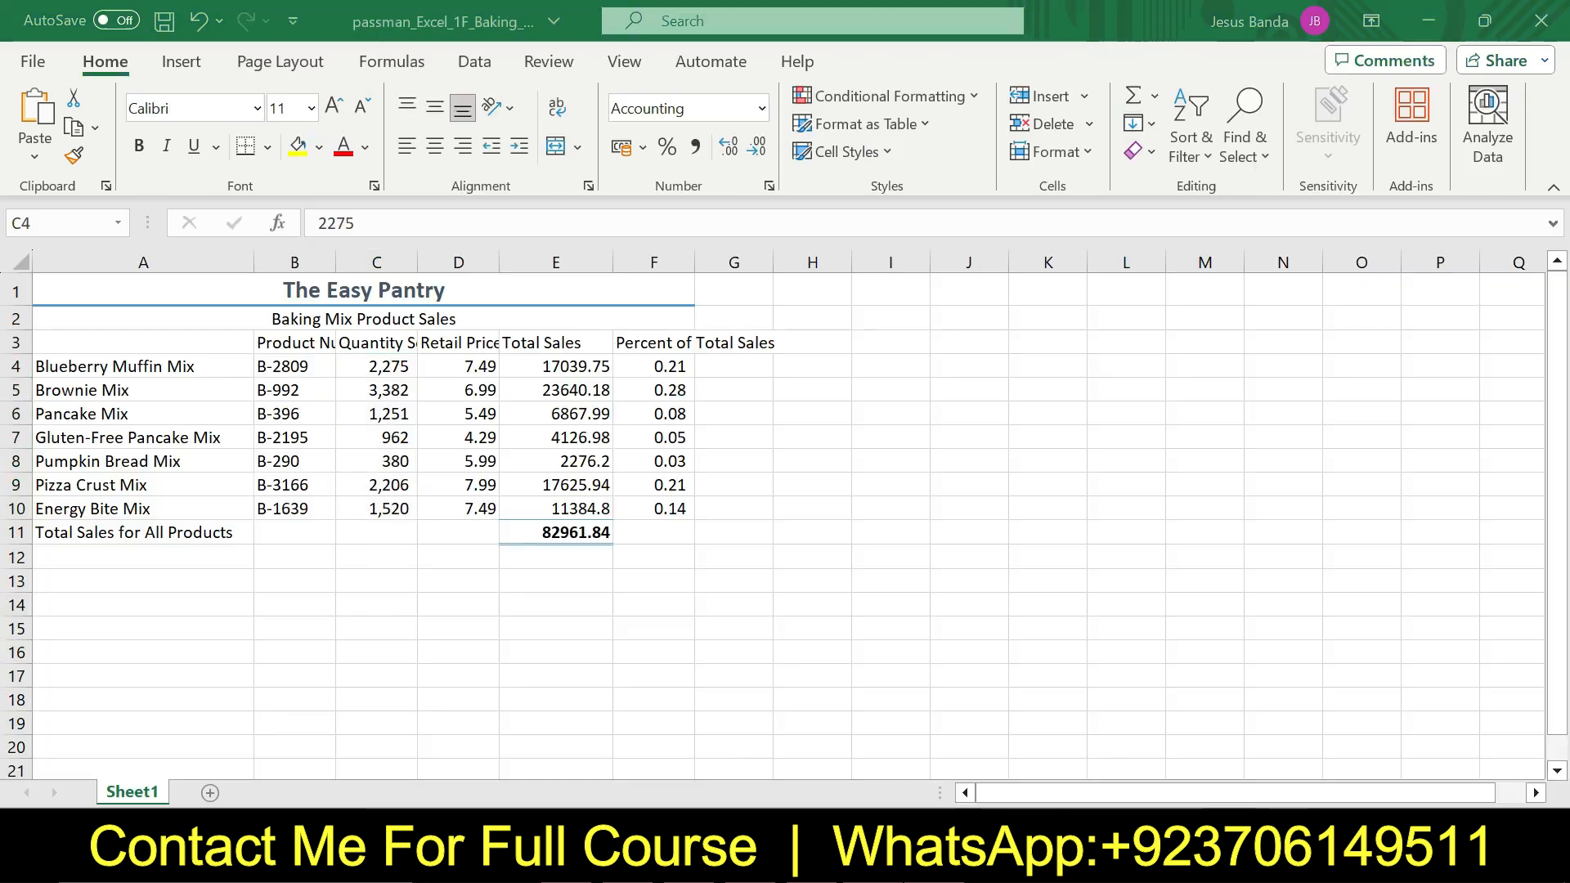
left_click(465, 364)
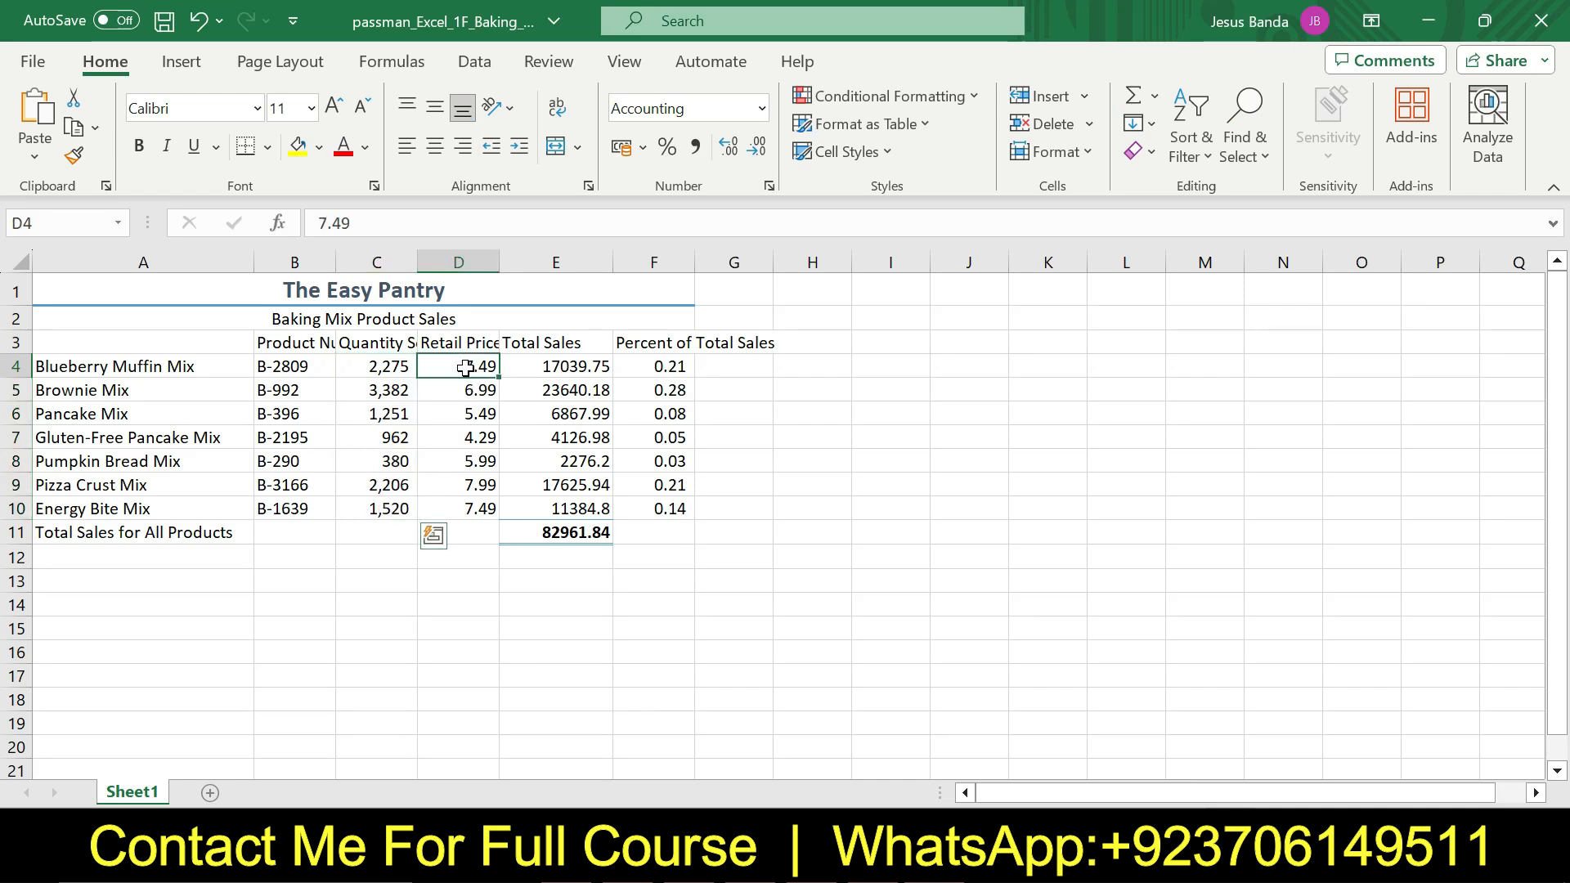
left_click(626, 149)
left_click(576, 367)
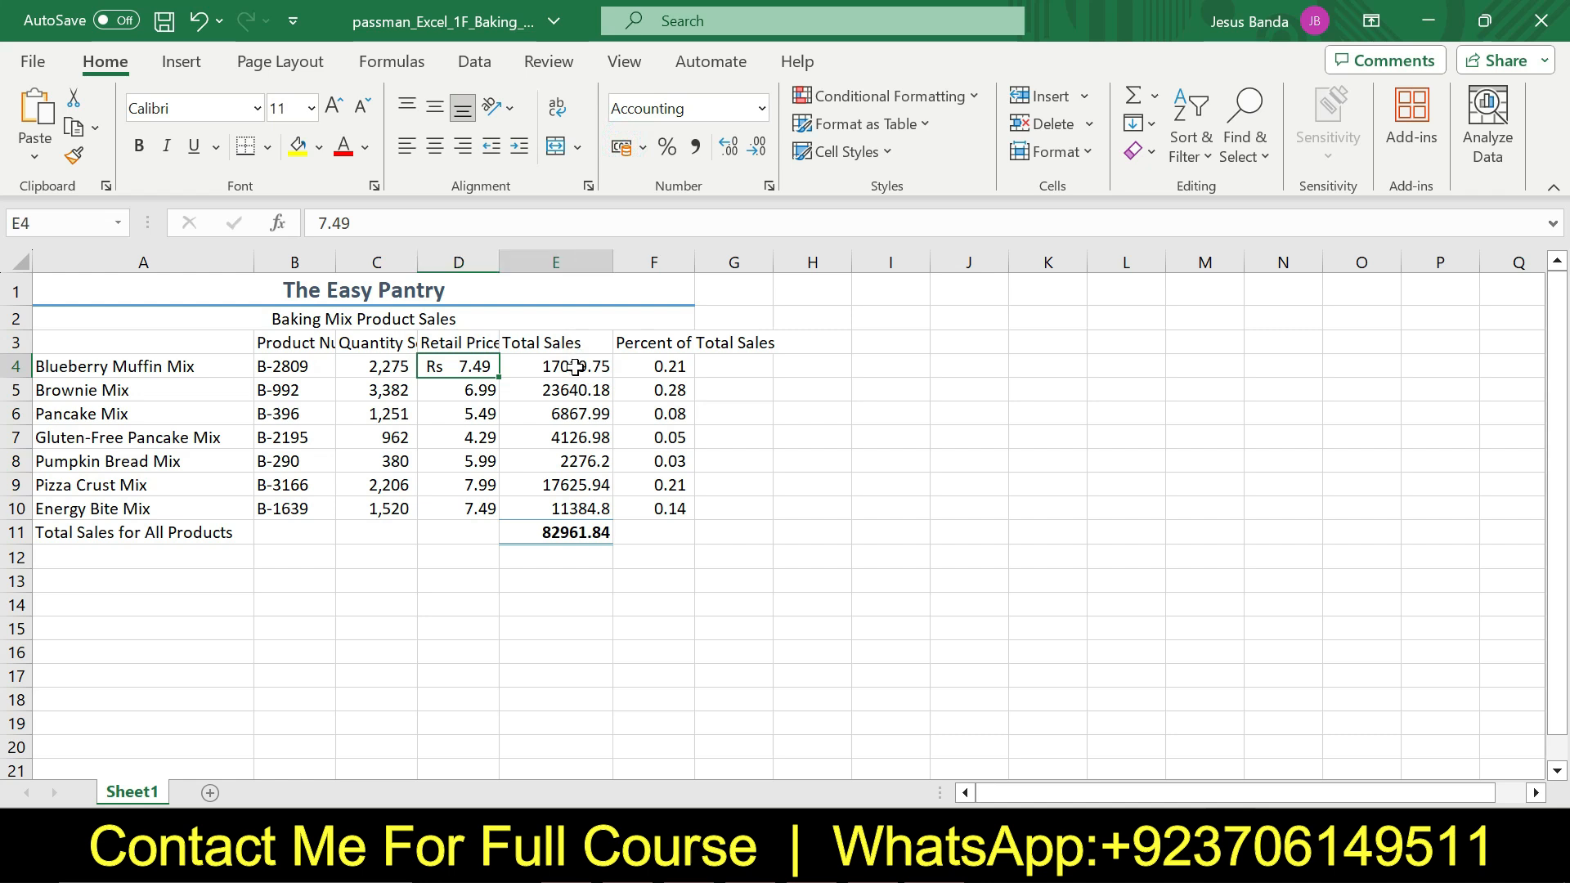
left_click(623, 150)
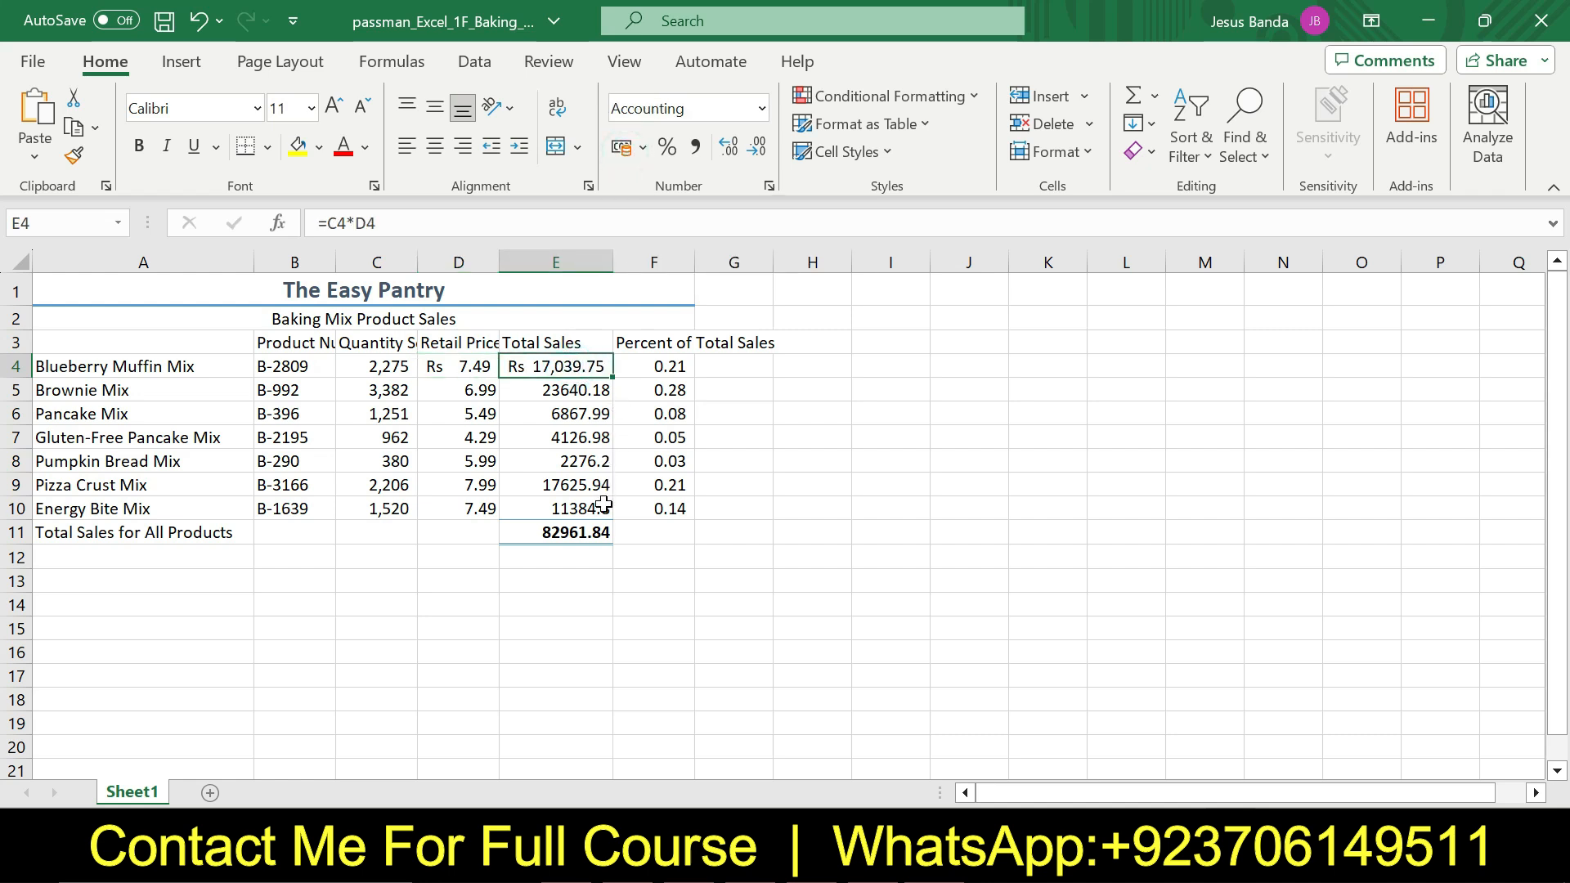
left_click(603, 532)
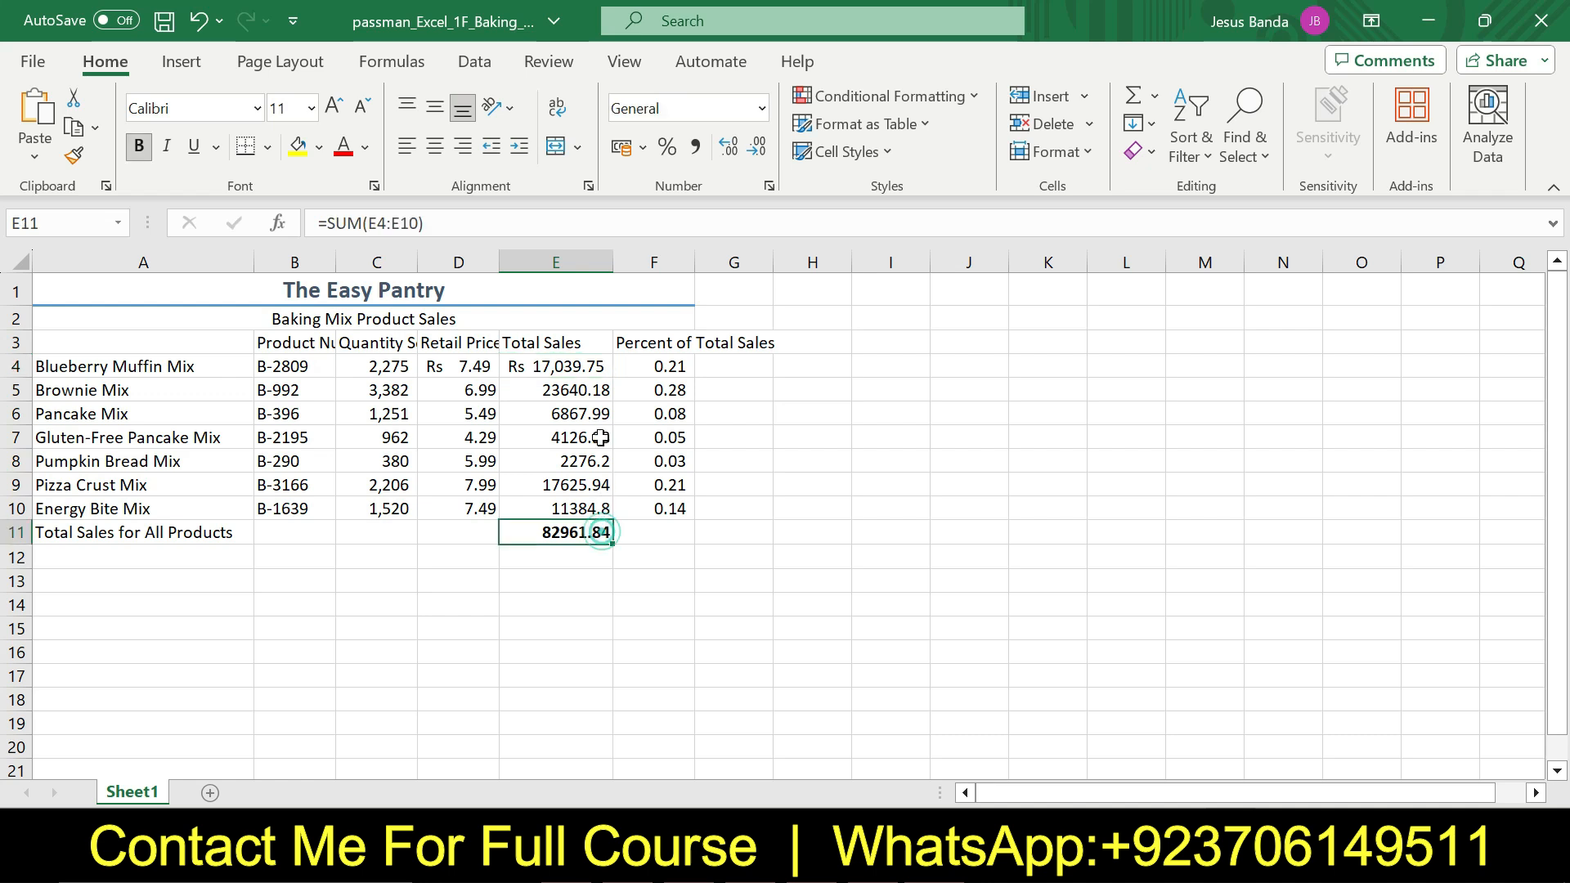
left_click(620, 149)
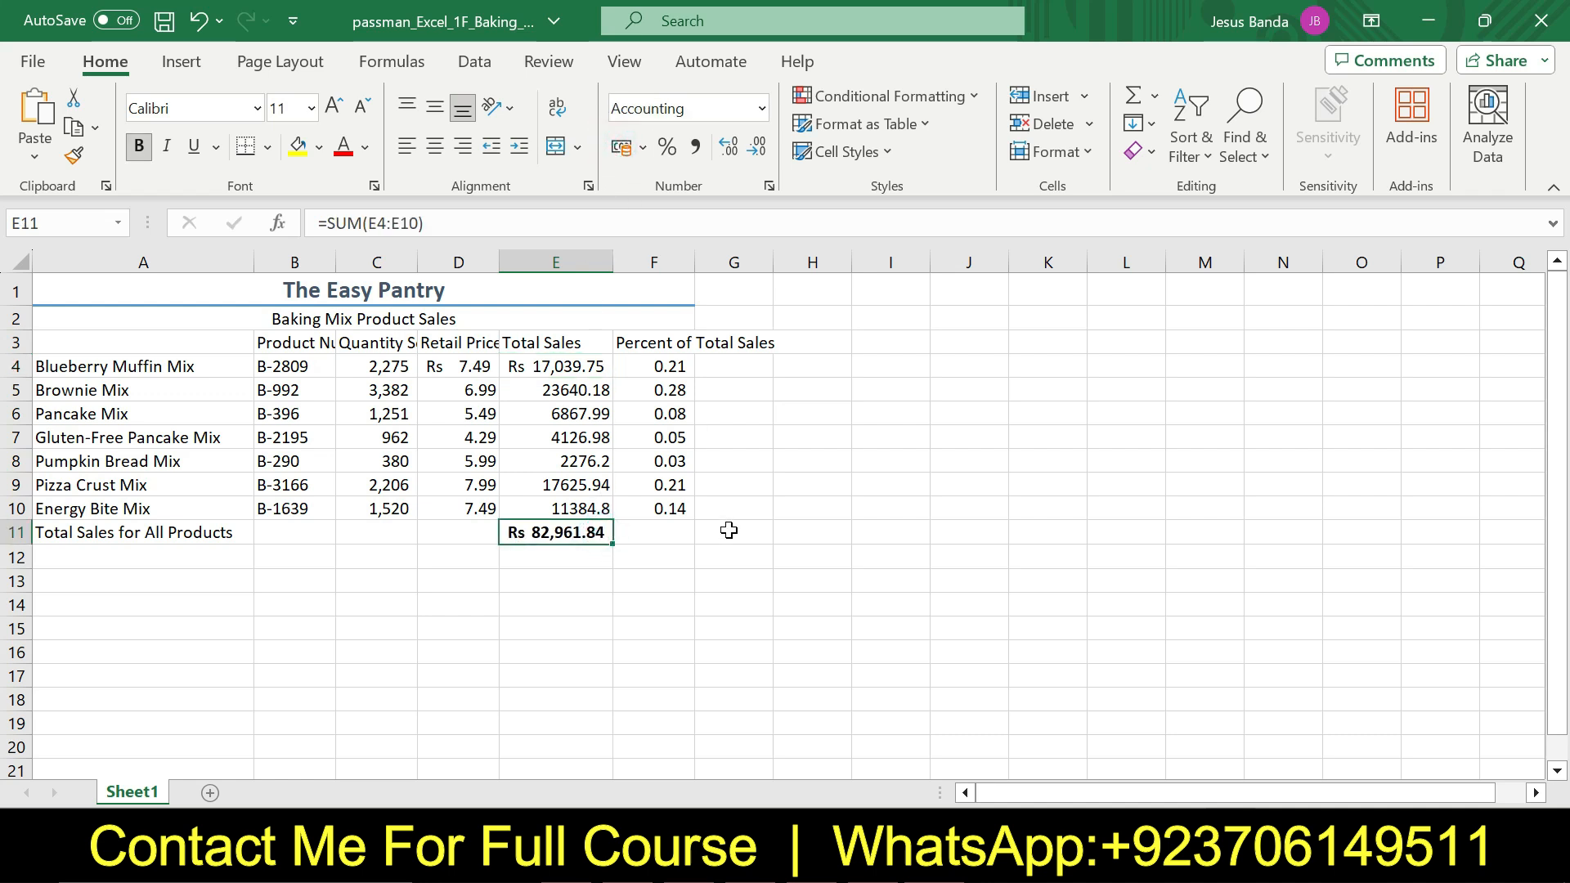
left_click(835, 744)
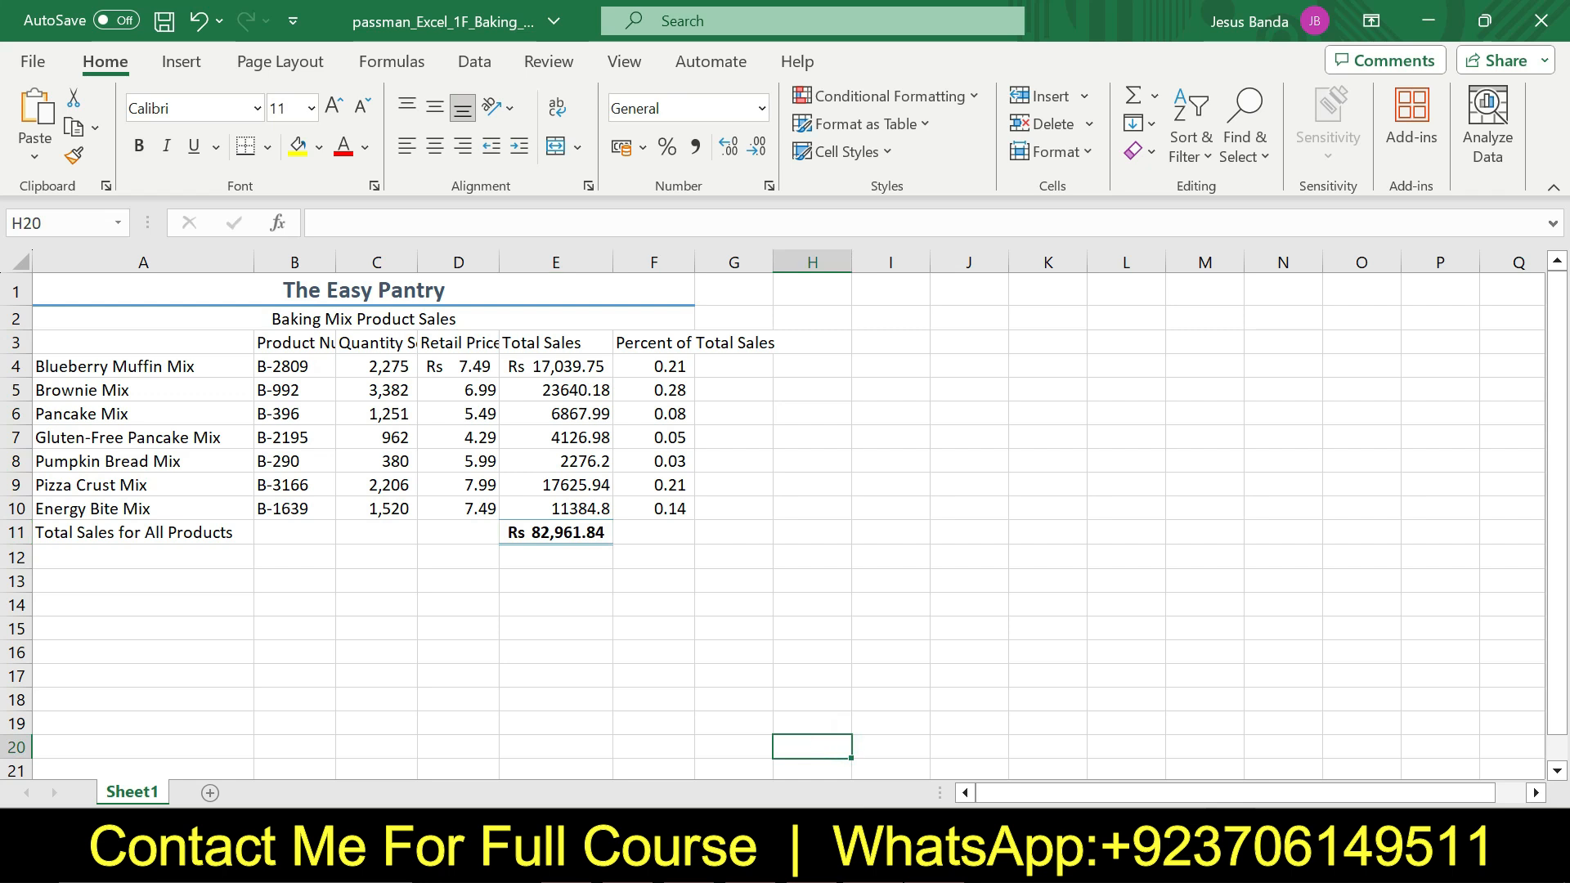
Step: Return to Word, set the step 8 instruction text back to 9 pt and remove its yellow highlight
key("alt+Tab")
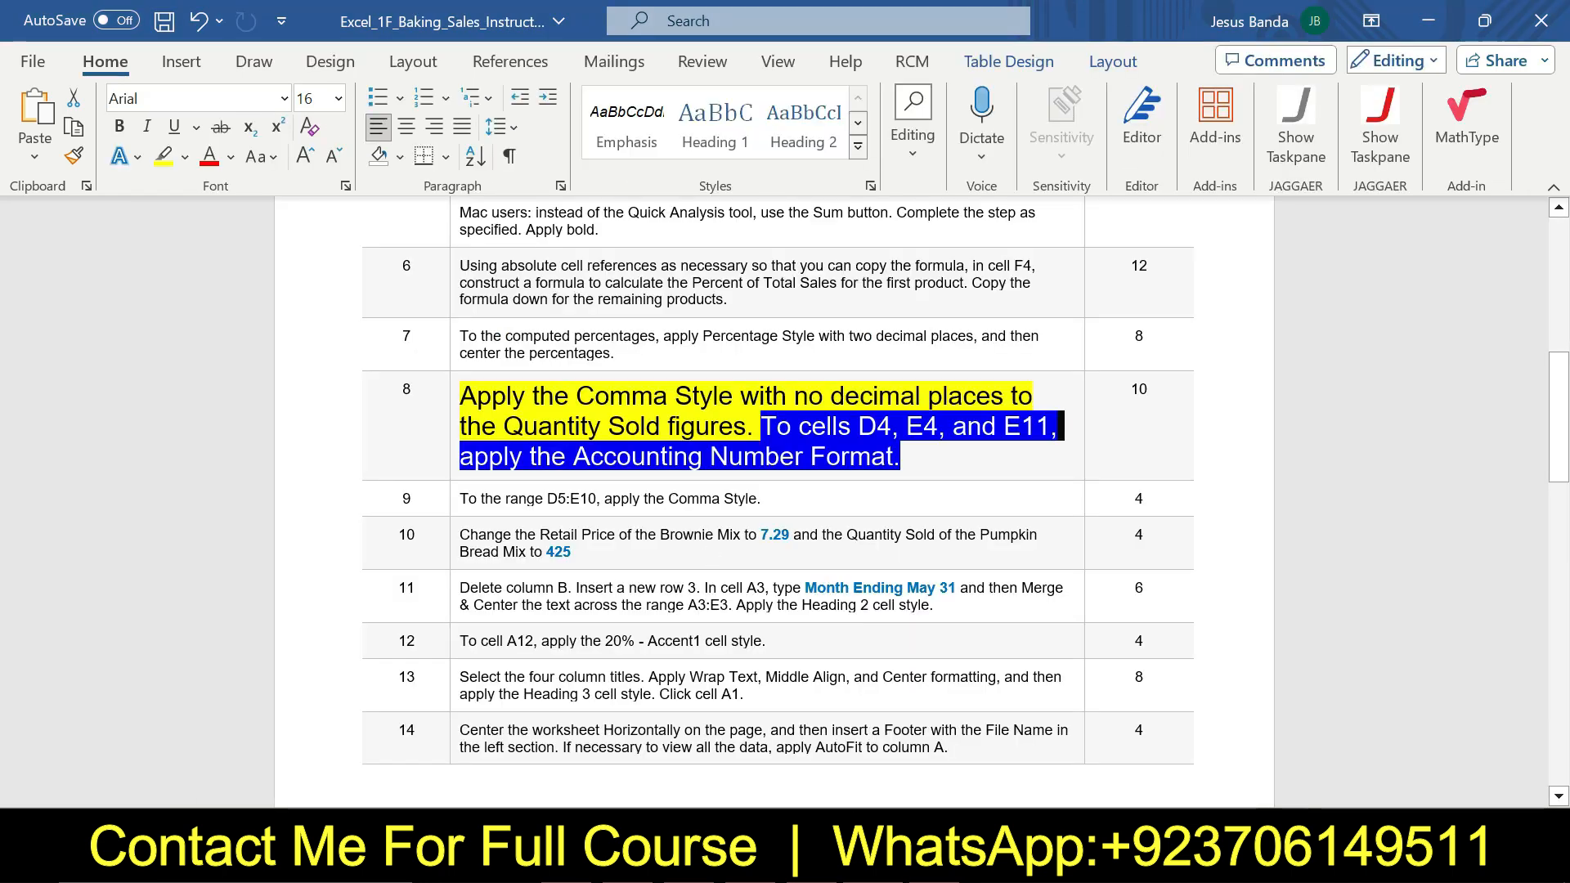
left_click(449, 401)
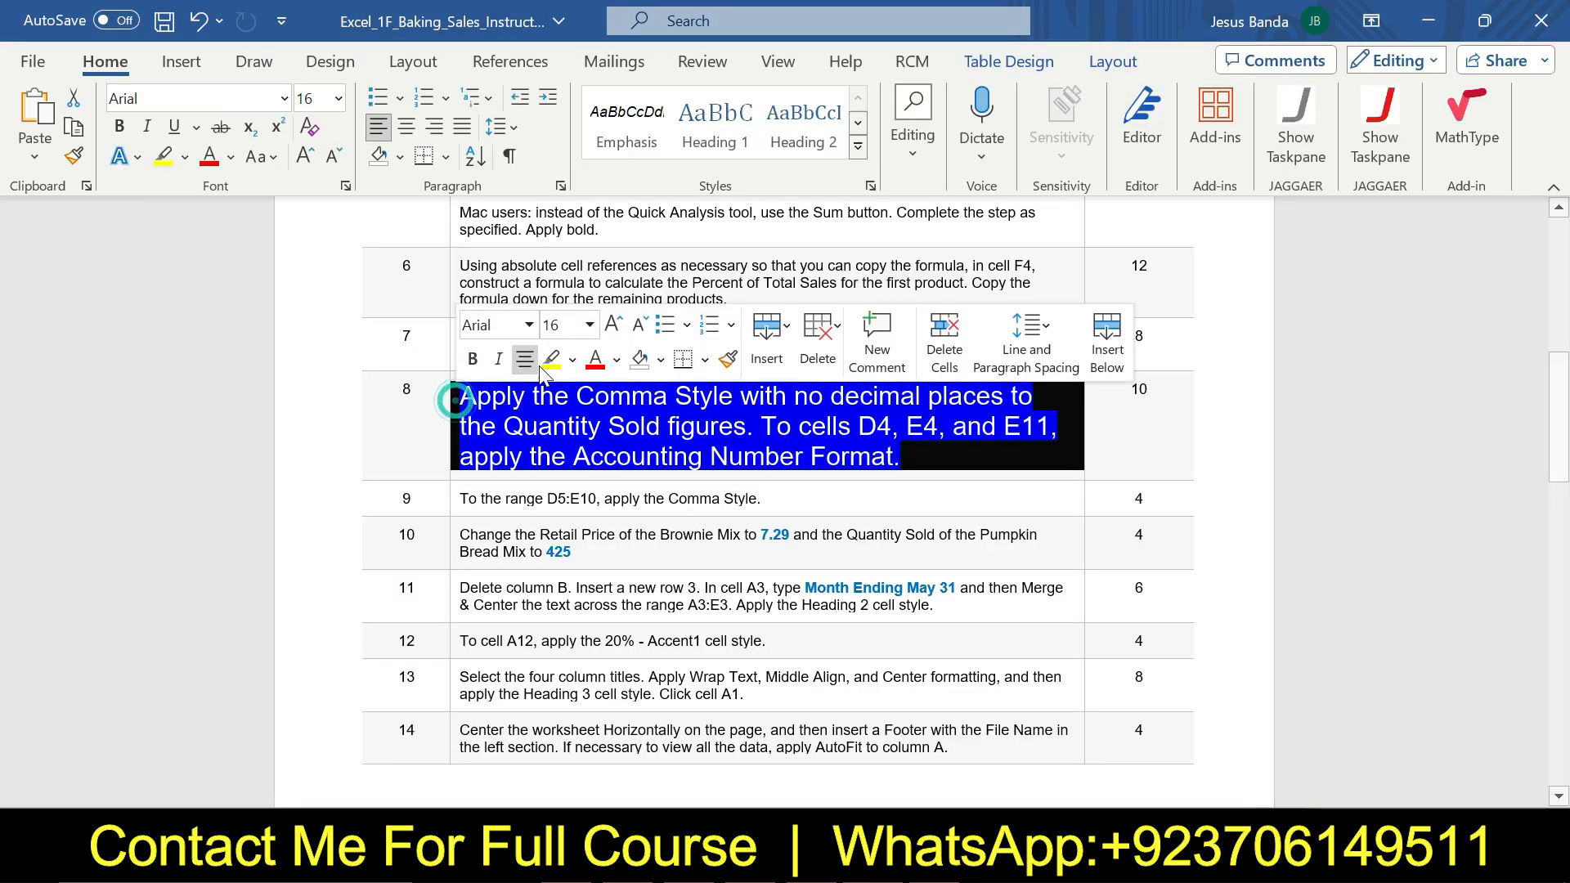
left_click(589, 325)
left_click(564, 381)
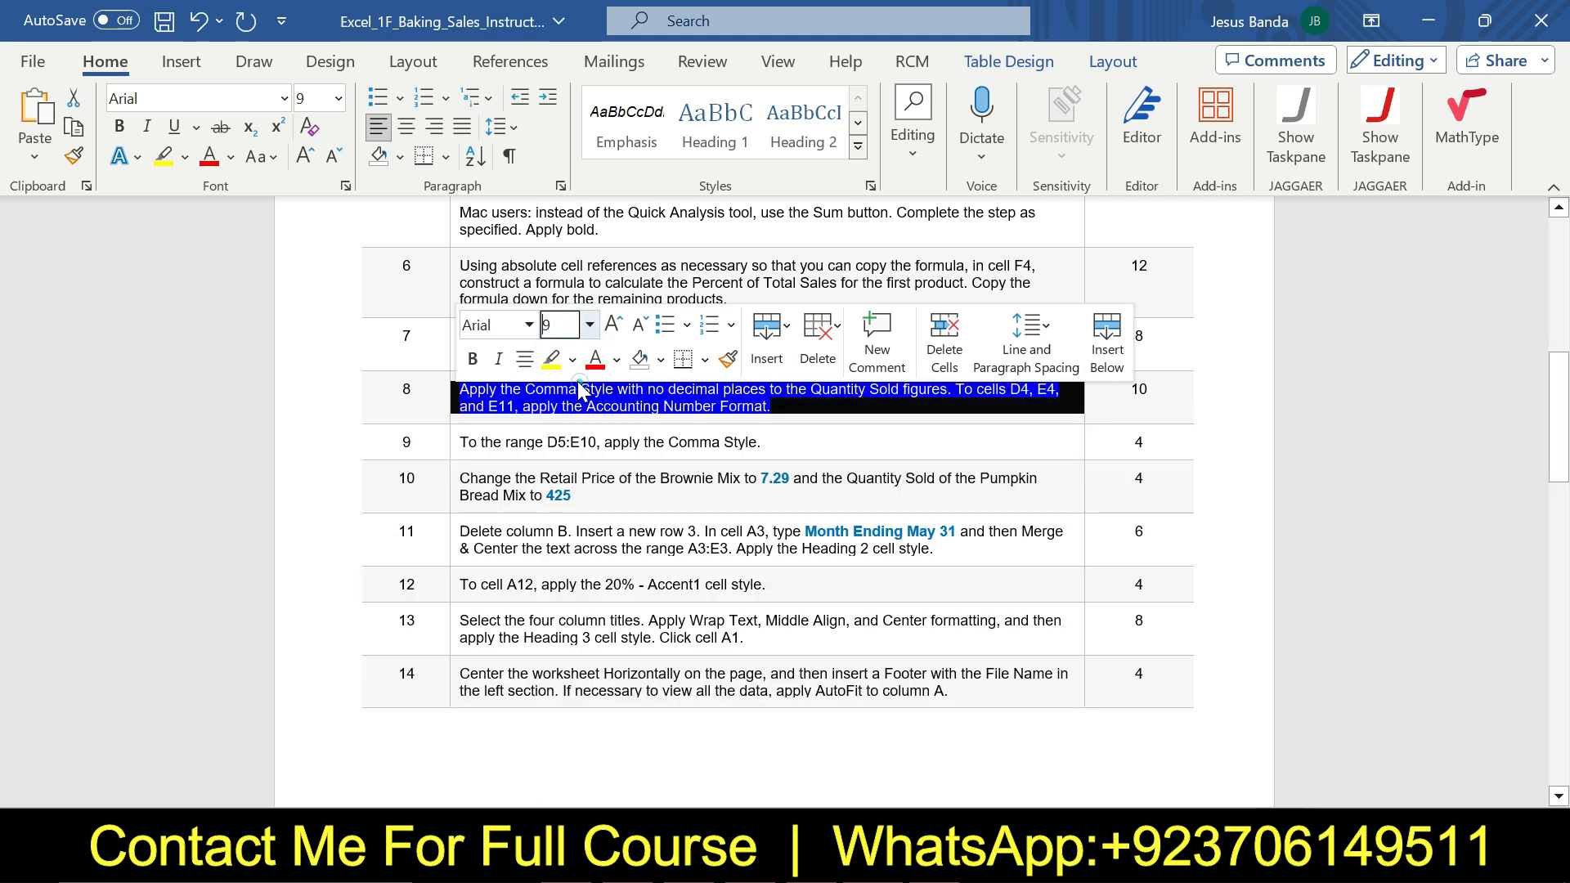
left_click(572, 360)
left_click(606, 553)
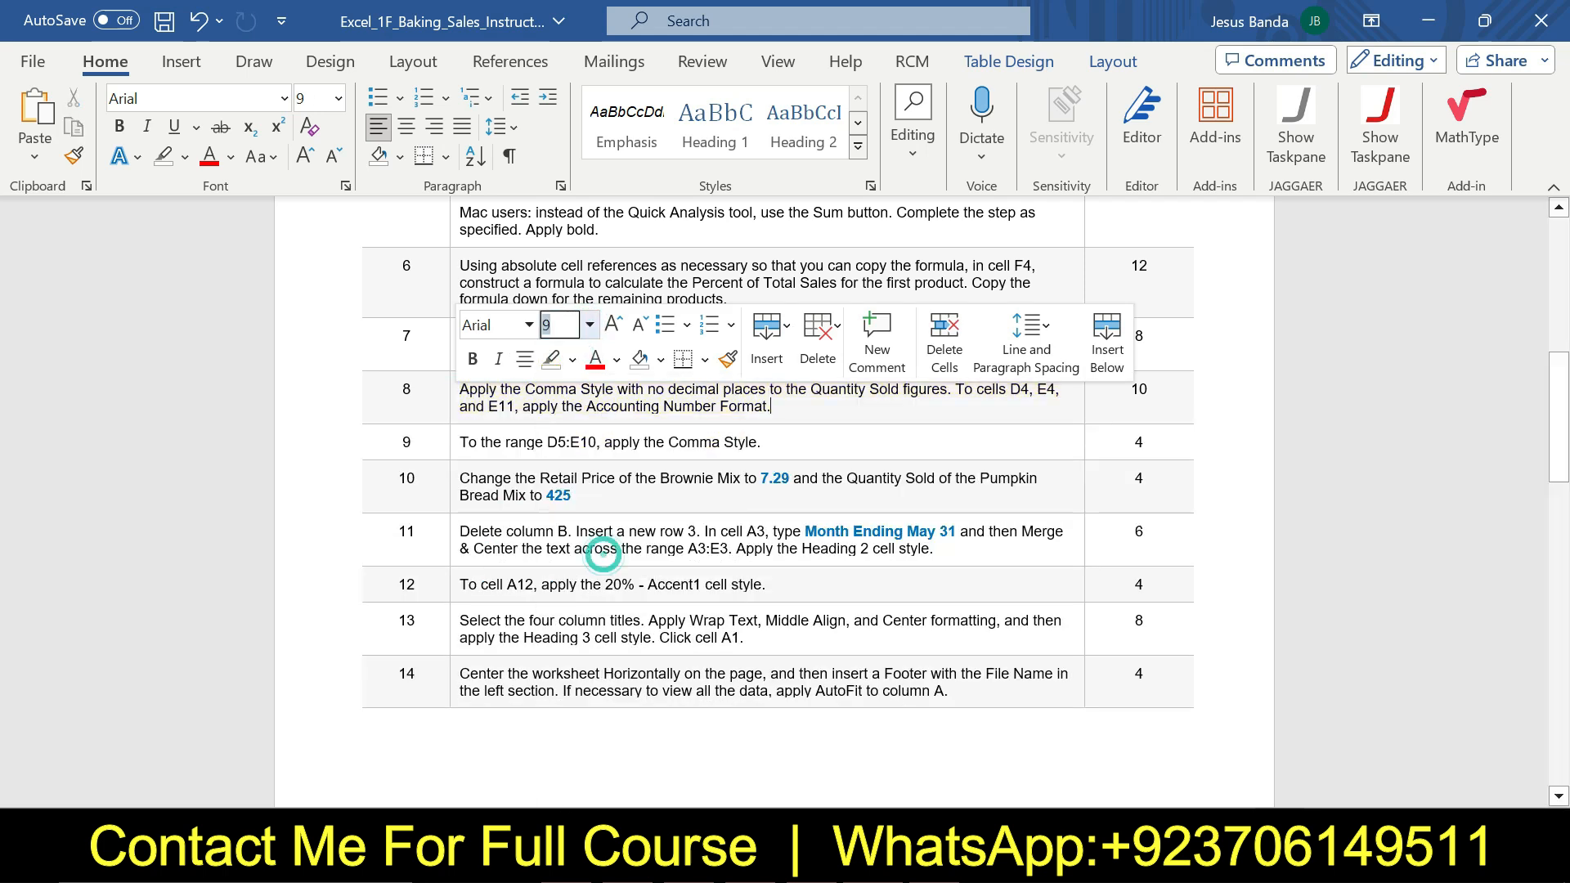
Step: Enlarge the step 9 instruction about the range D5:E10 to 16 pt and highlight it in yellow
left_click(451, 447)
left_click(589, 367)
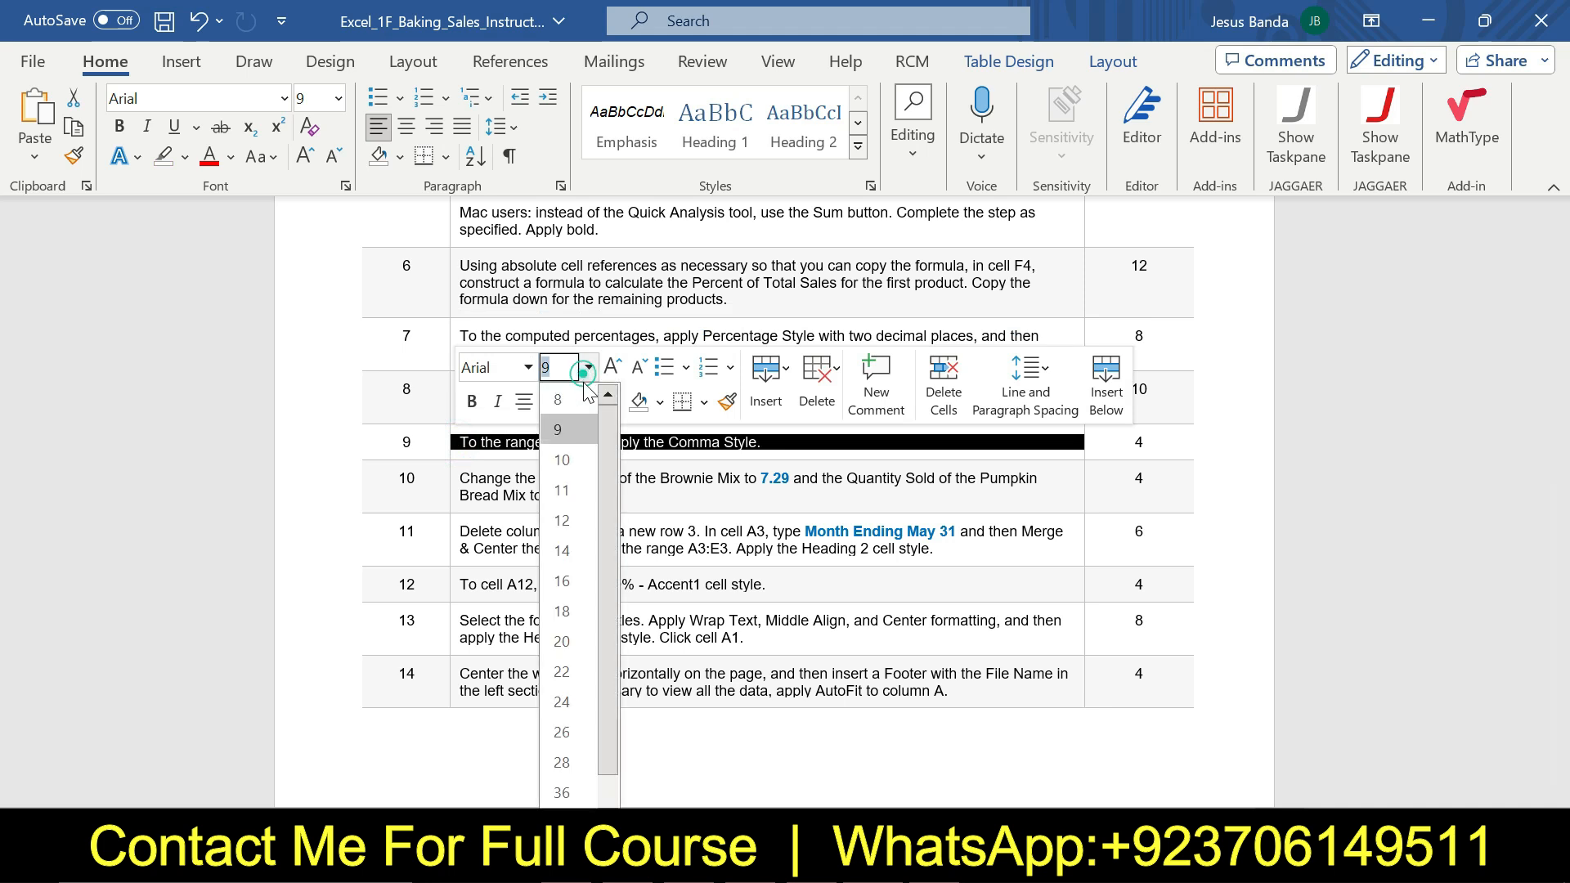
left_click(576, 574)
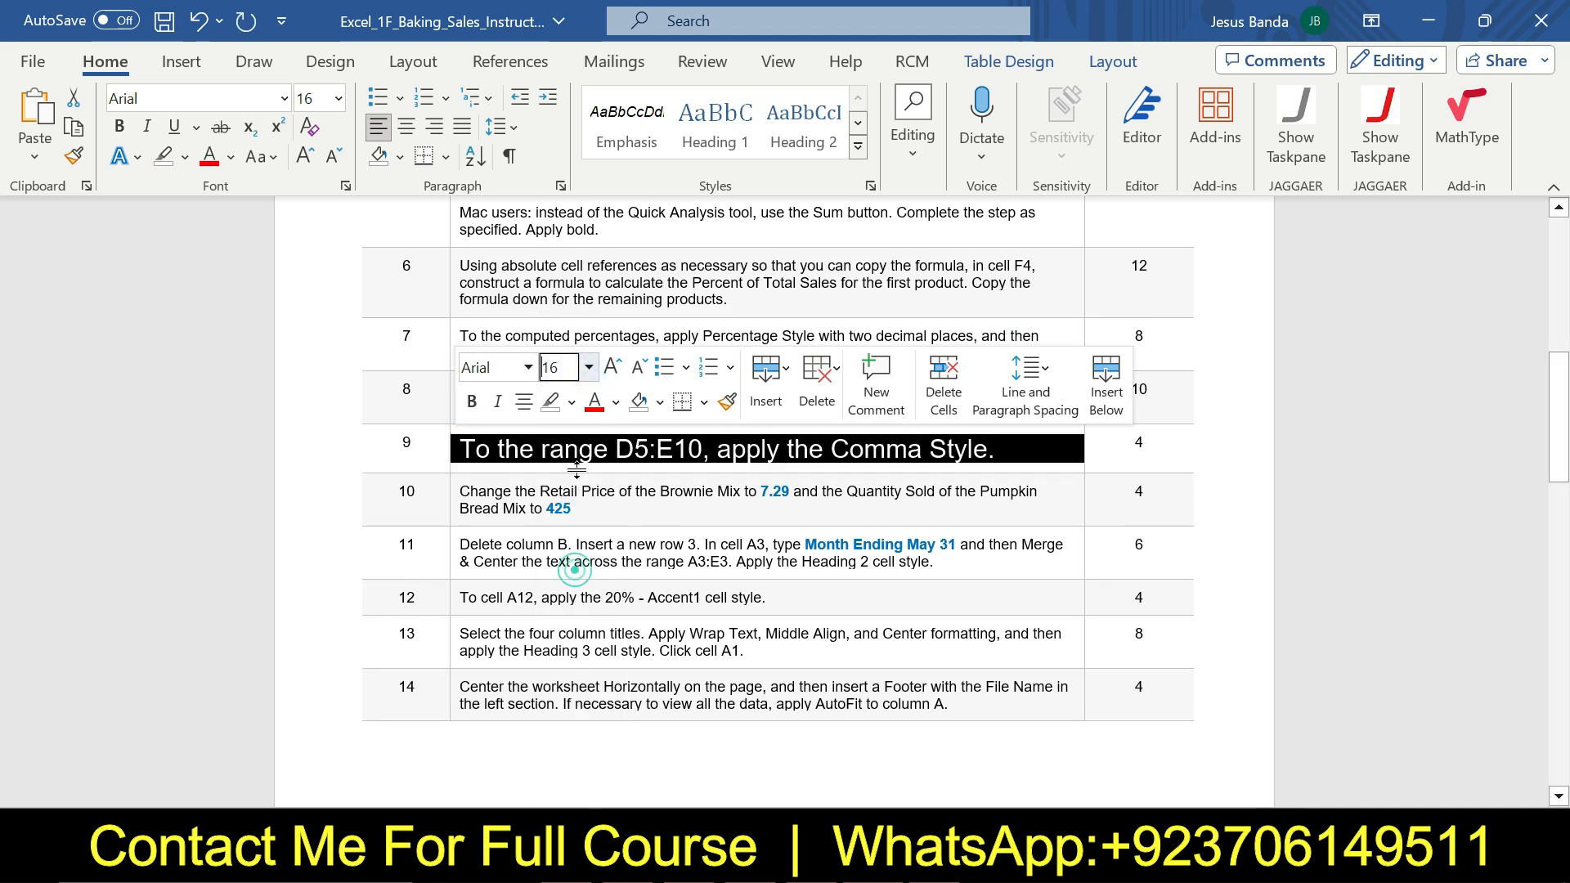
left_click(571, 409)
left_click(560, 473)
left_click(491, 452)
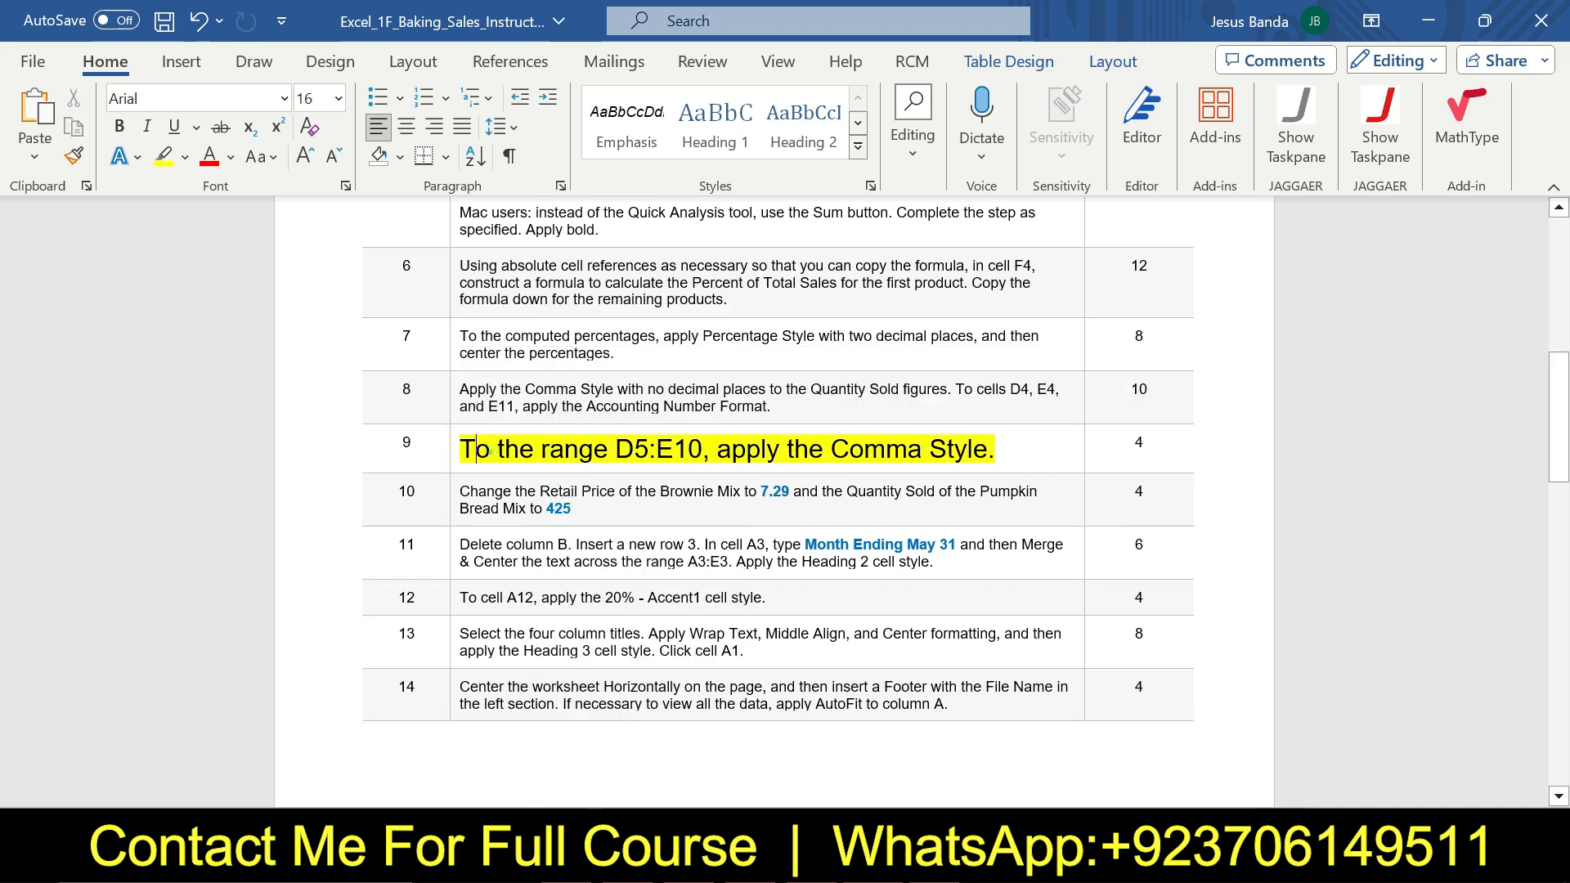
Step: Review instruction 9 in Word, and apply Comma Style to the range D5:E10 in Excel
left_click_drag(615, 448, 702, 456)
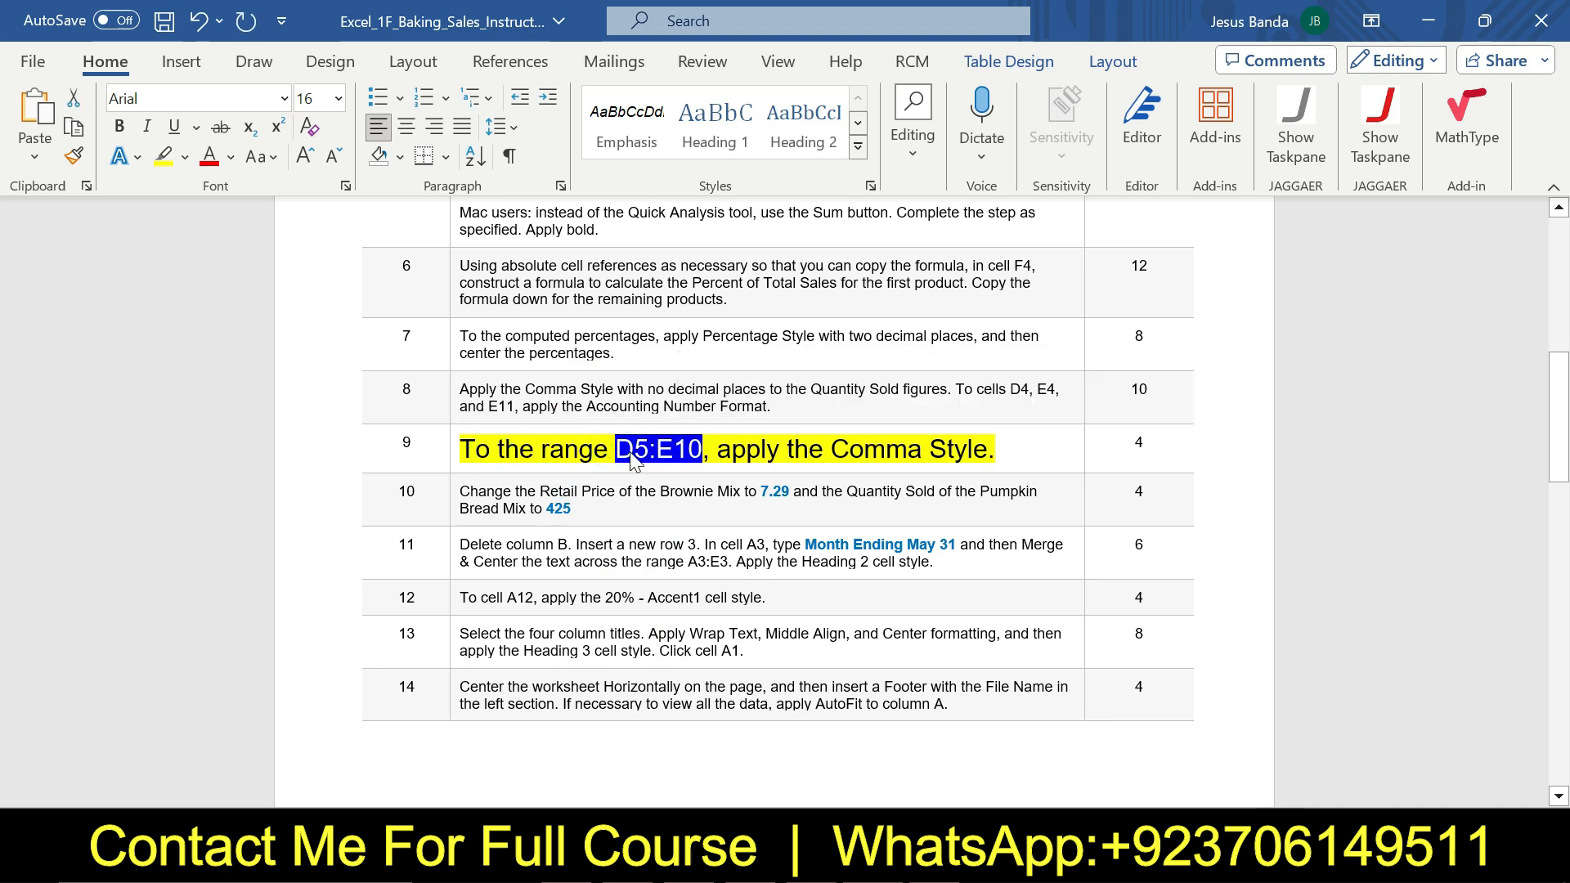
left_click_drag(459, 449, 987, 452)
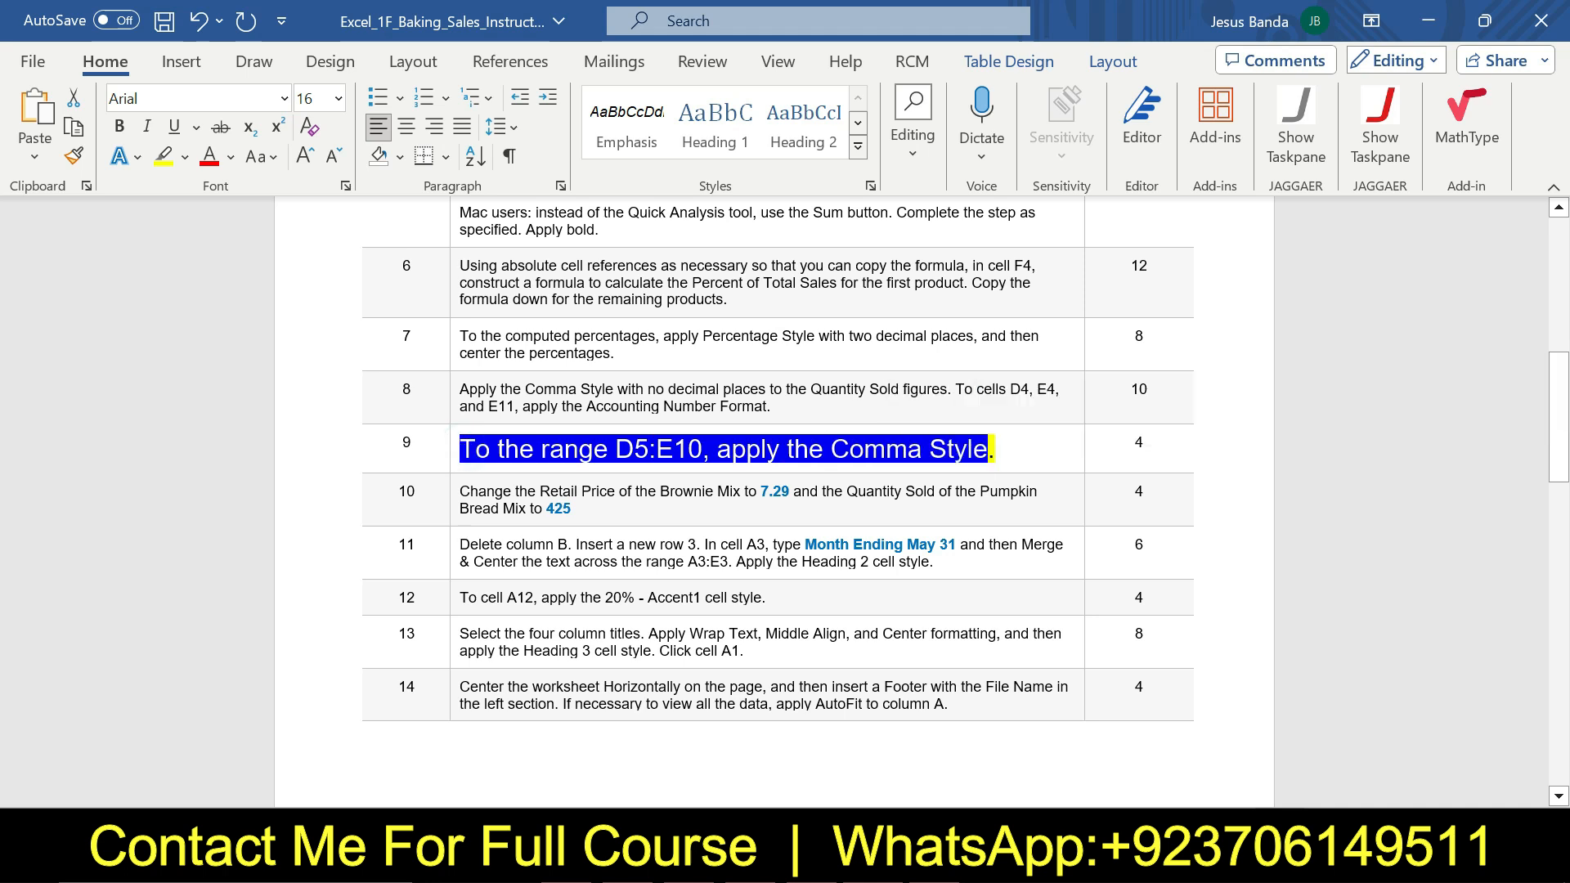
left_click(936, 865)
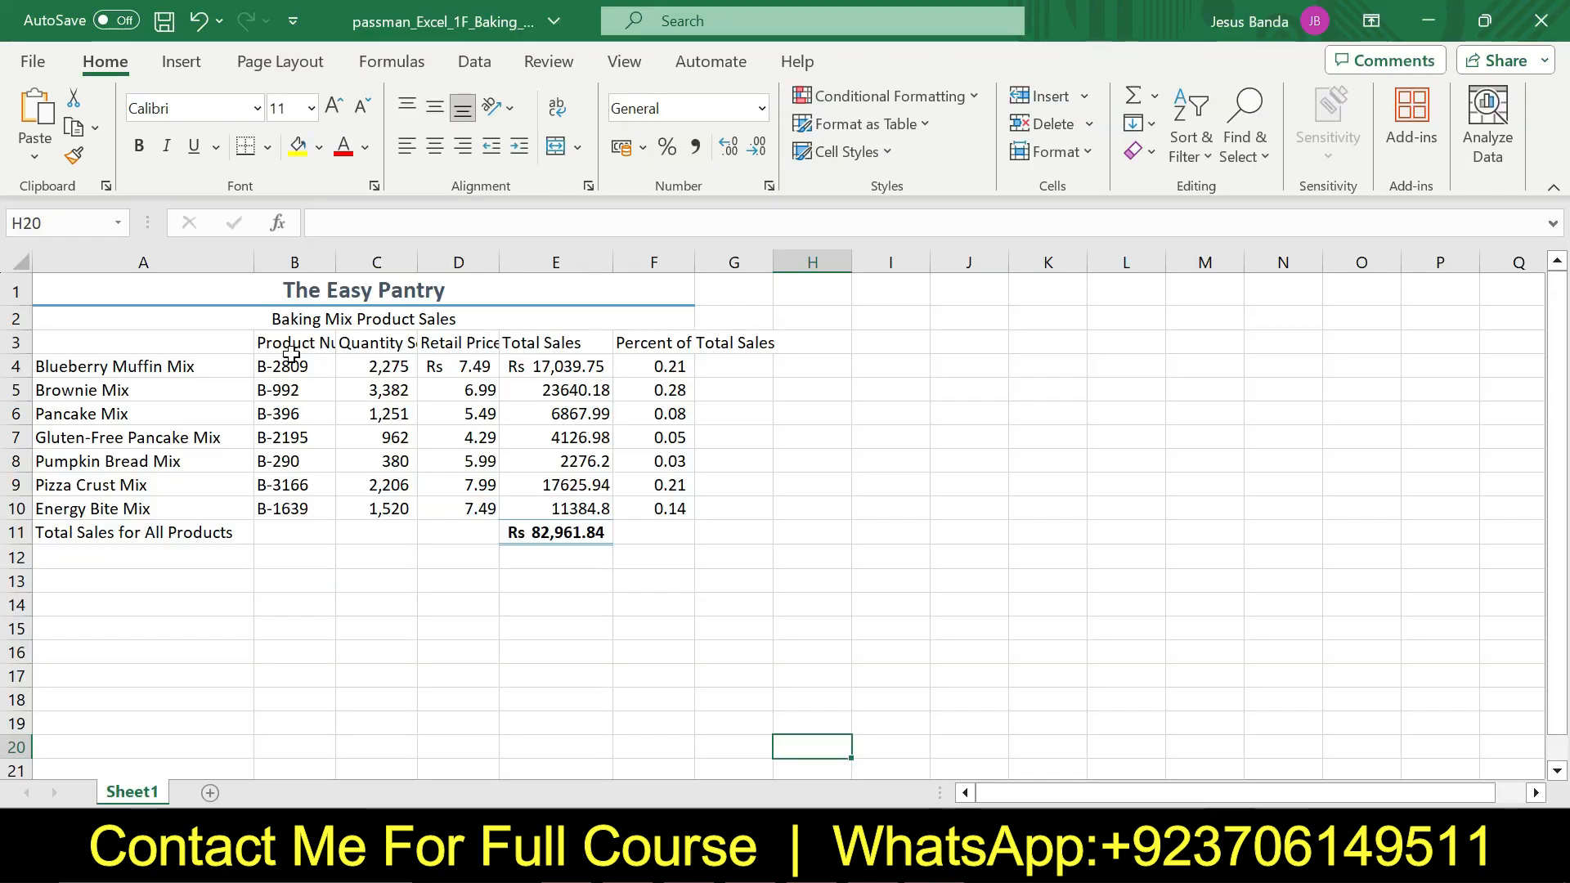
type("D5:E10")
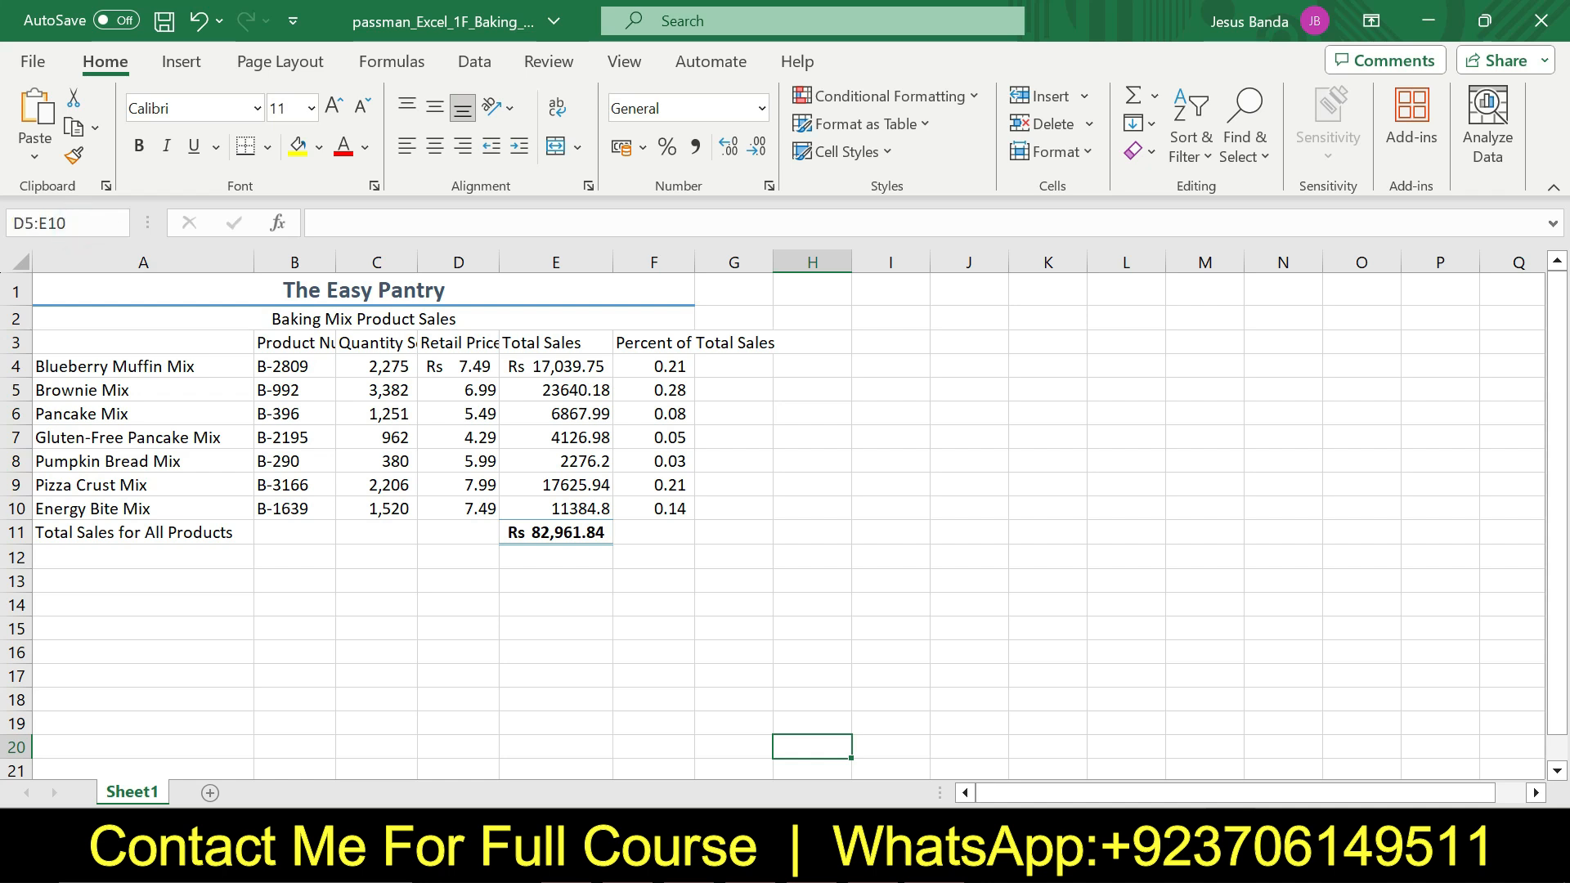
key("Return")
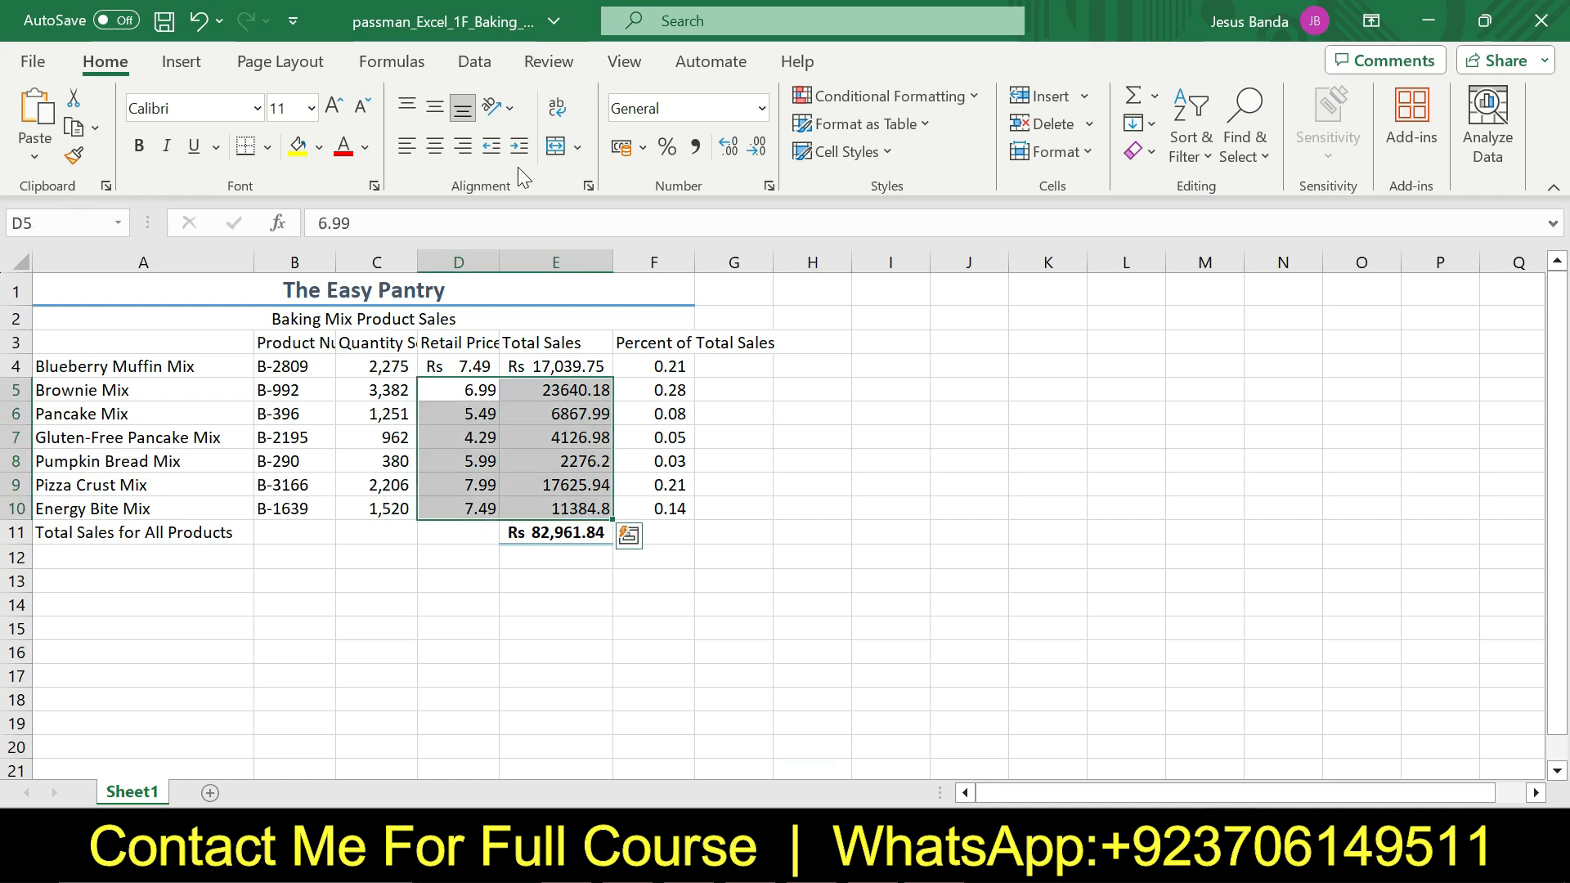
left_click(705, 145)
left_click(828, 559)
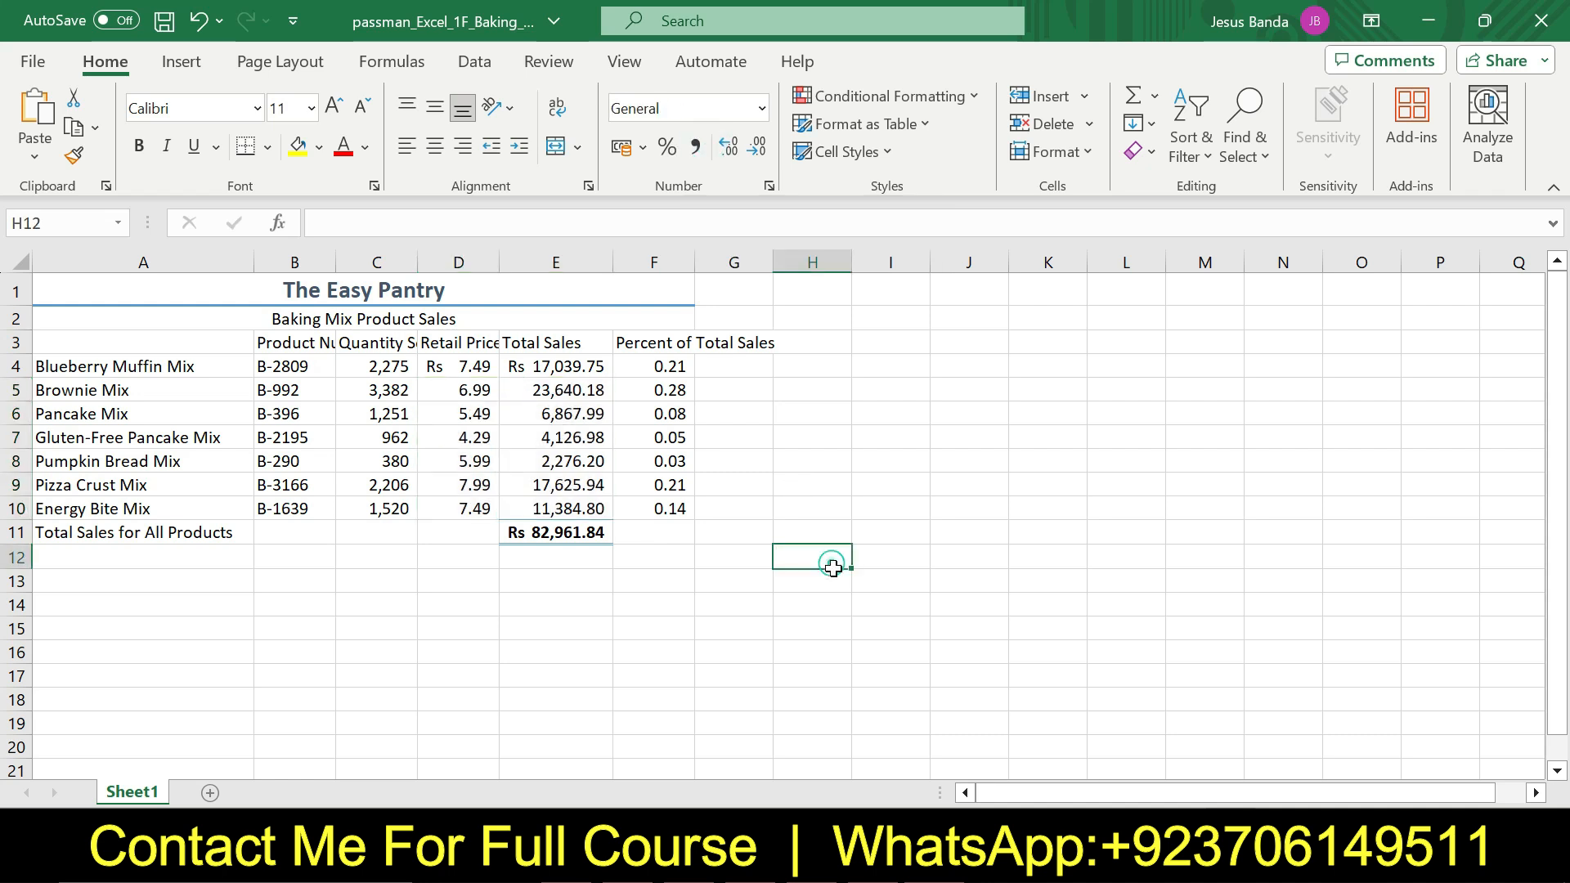
Step: Return to Word, set the step 9 instruction text back to 9 pt and remove its yellow highlight
key("alt+Tab")
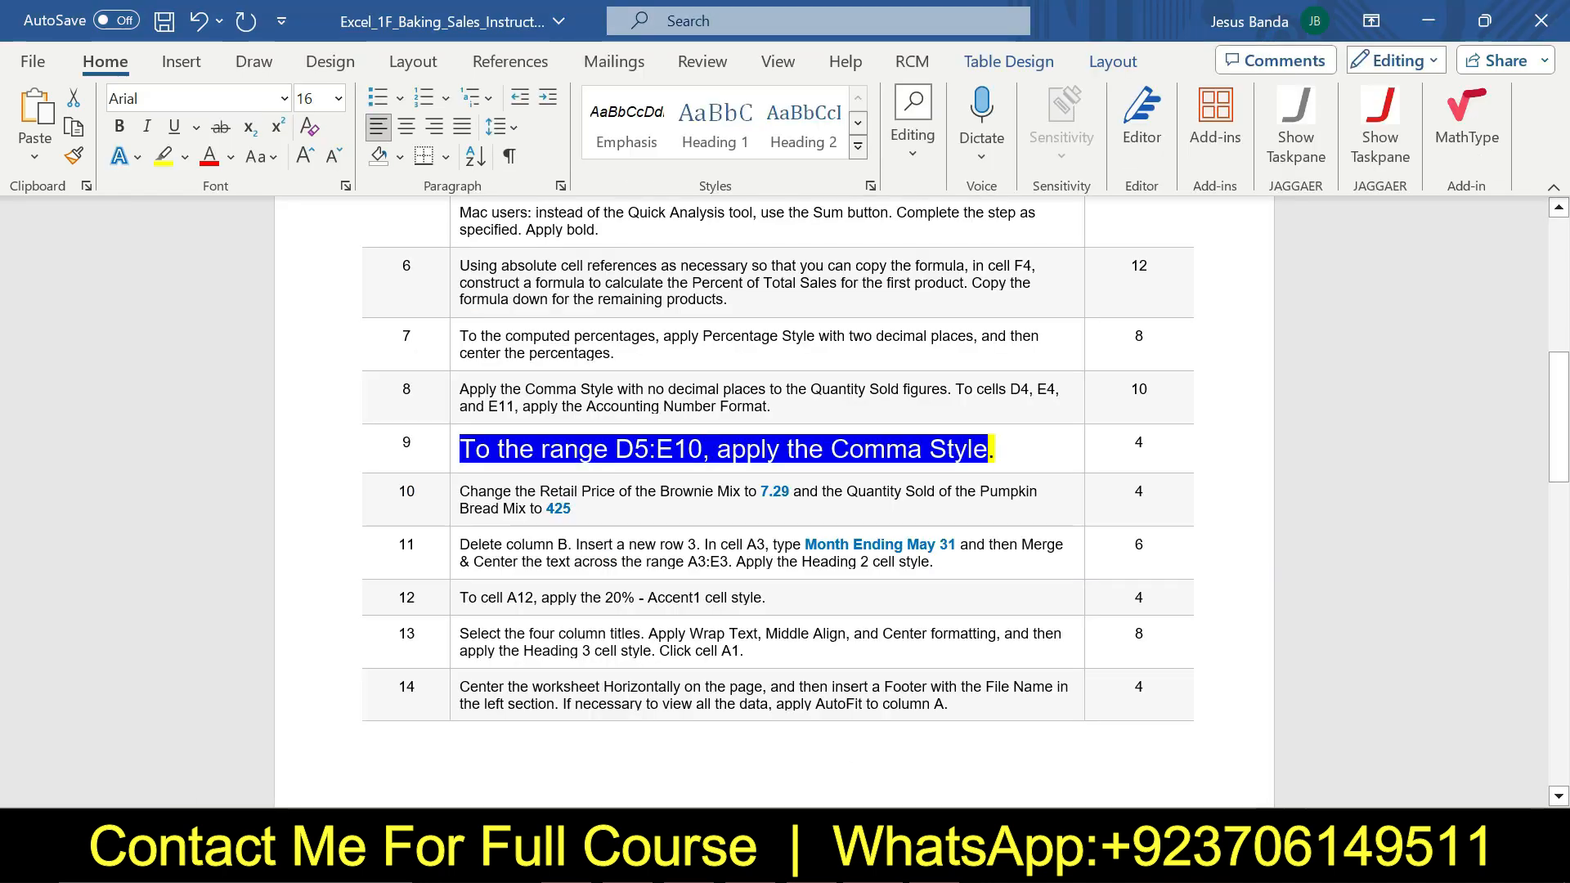
triple_click(466, 448)
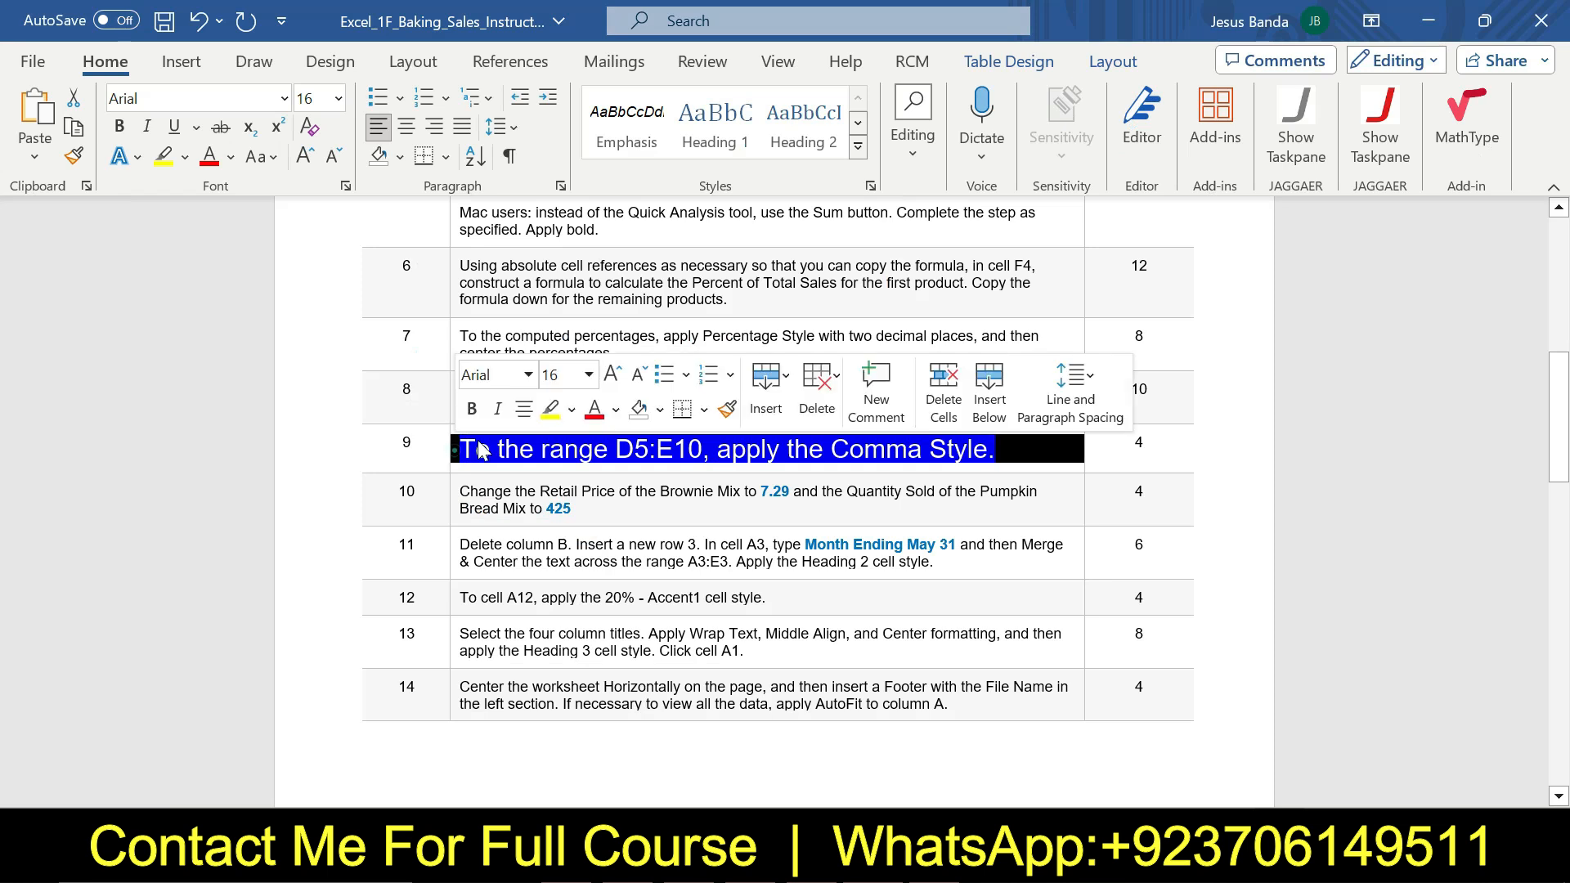
left_click(589, 375)
left_click(588, 443)
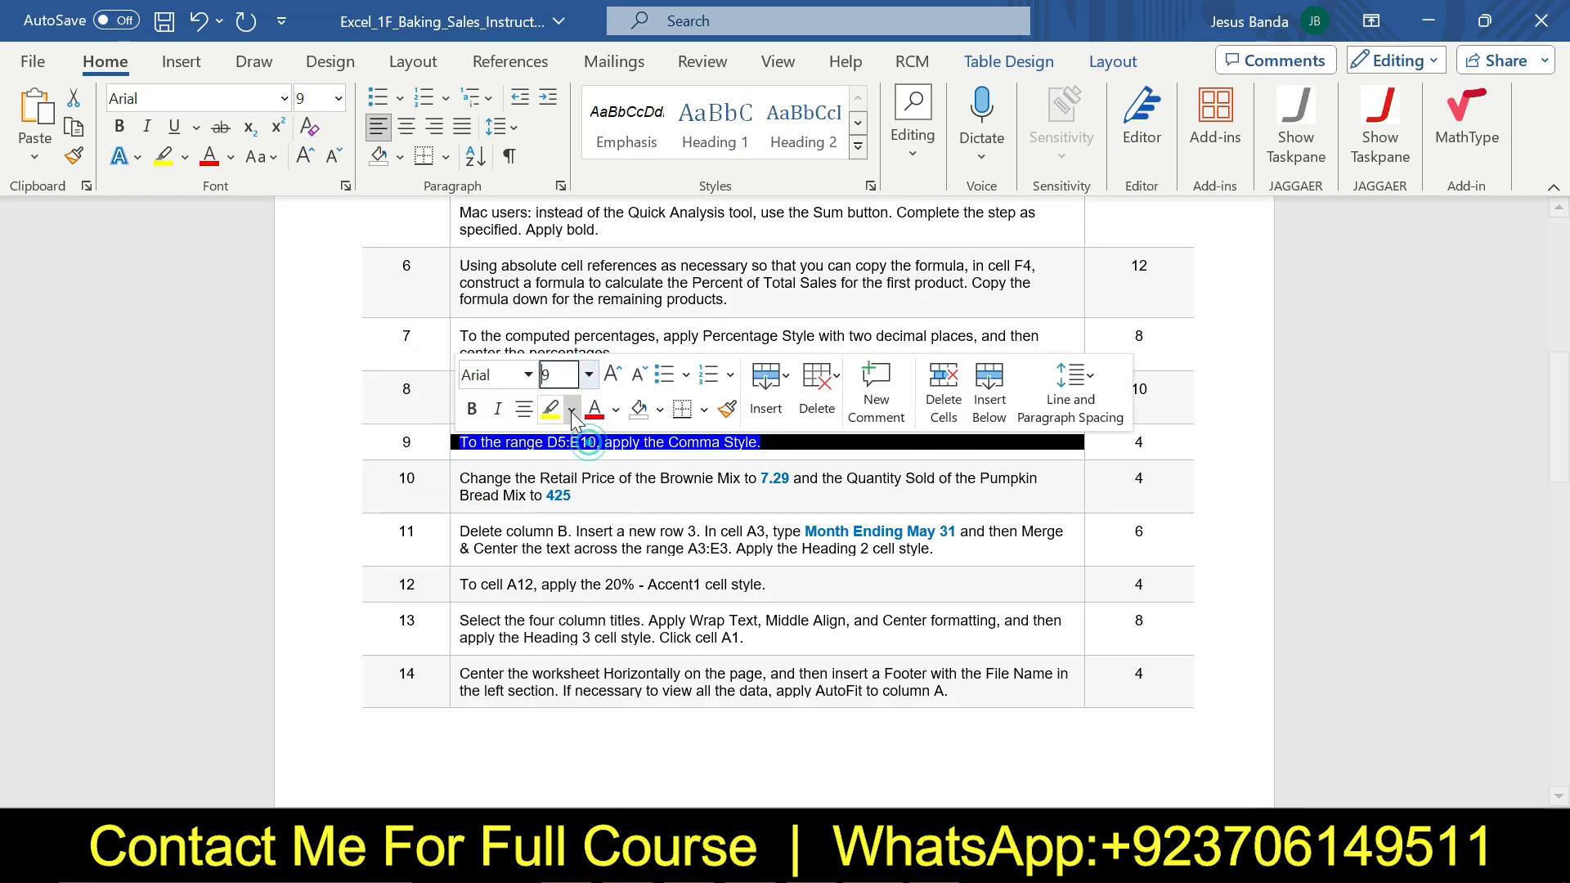
left_click(570, 410)
left_click(596, 607)
left_click(891, 563)
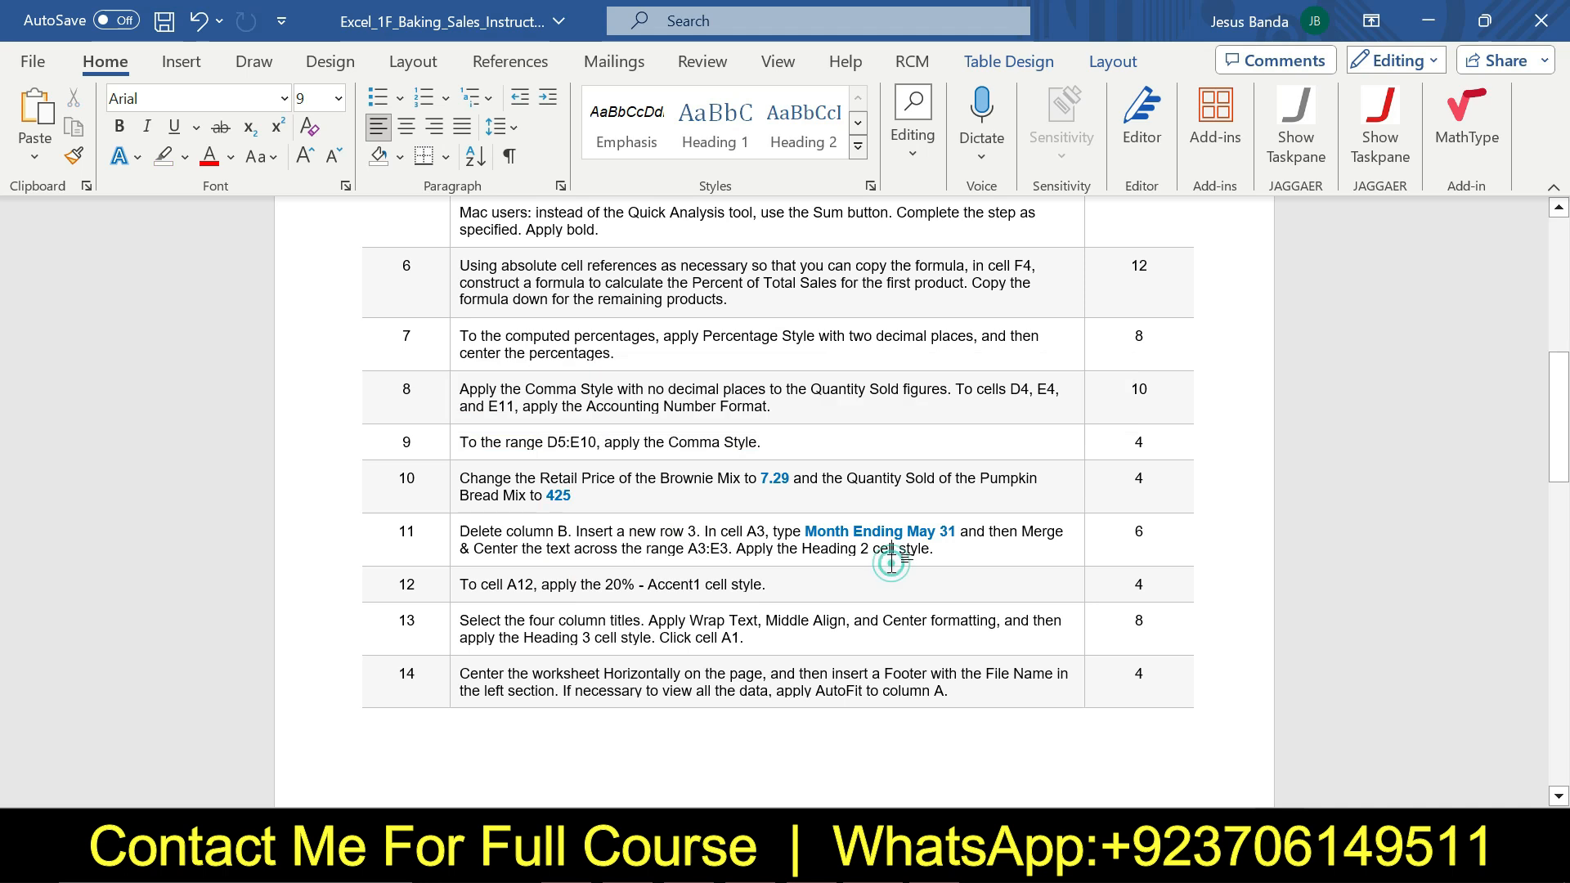
left_click_drag(1564, 422, 1542, 215)
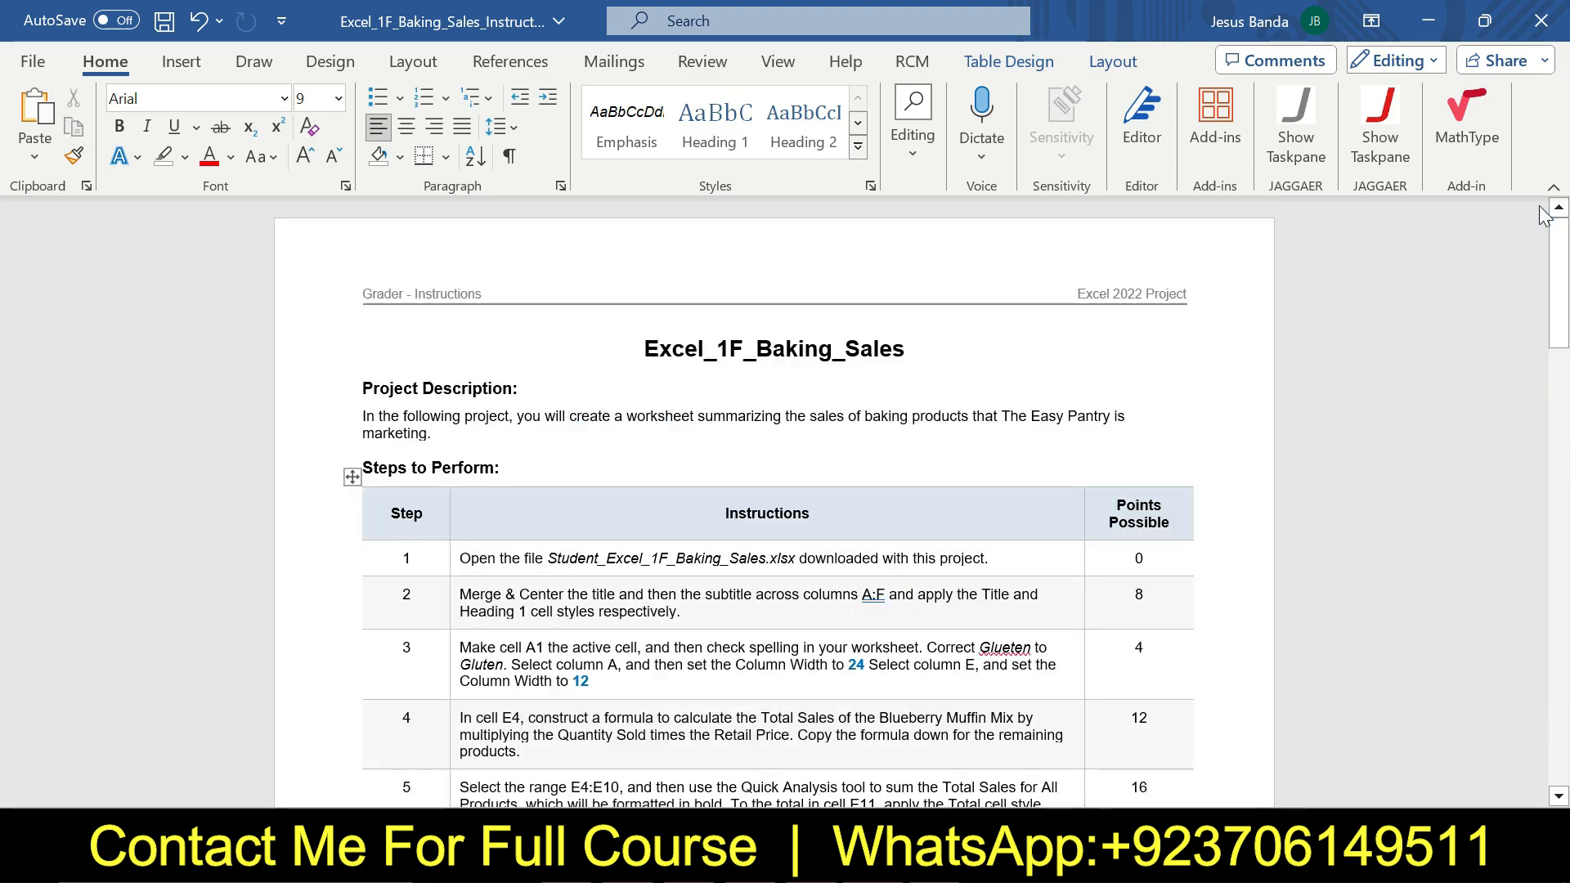